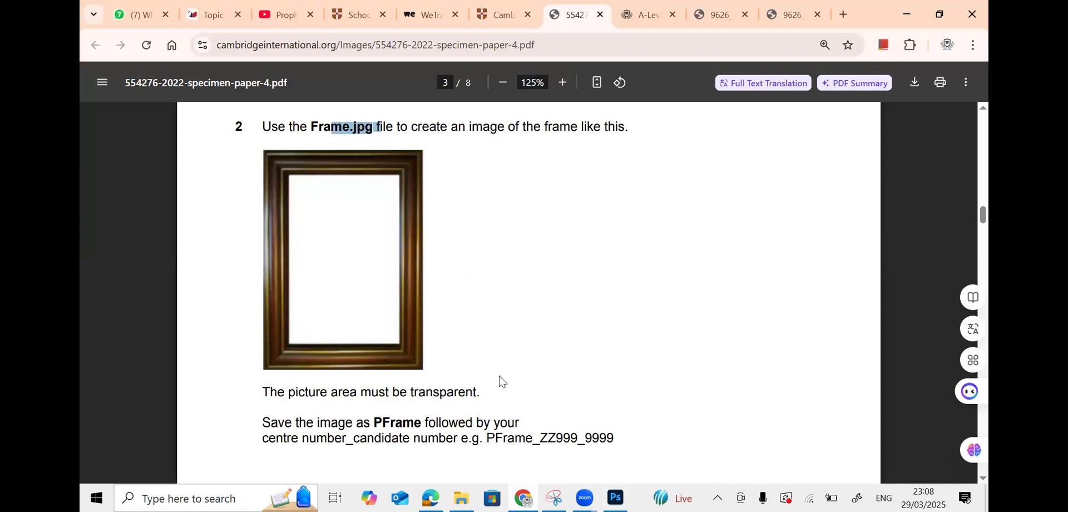
pyautogui.scroll(-3, 501, 380)
# - Rotate Frame.jpg 90° counter-clockwise in Photoshop
pyautogui.scroll(4, 499, 379)
pyautogui.click(616, 498)
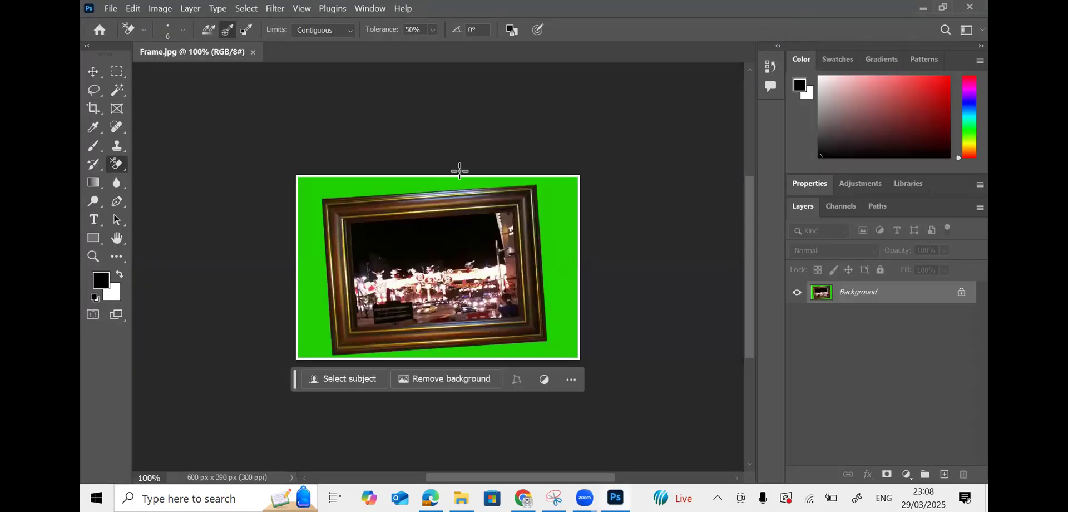
pyautogui.click(166, 10)
pyautogui.moveTo(226, 41)
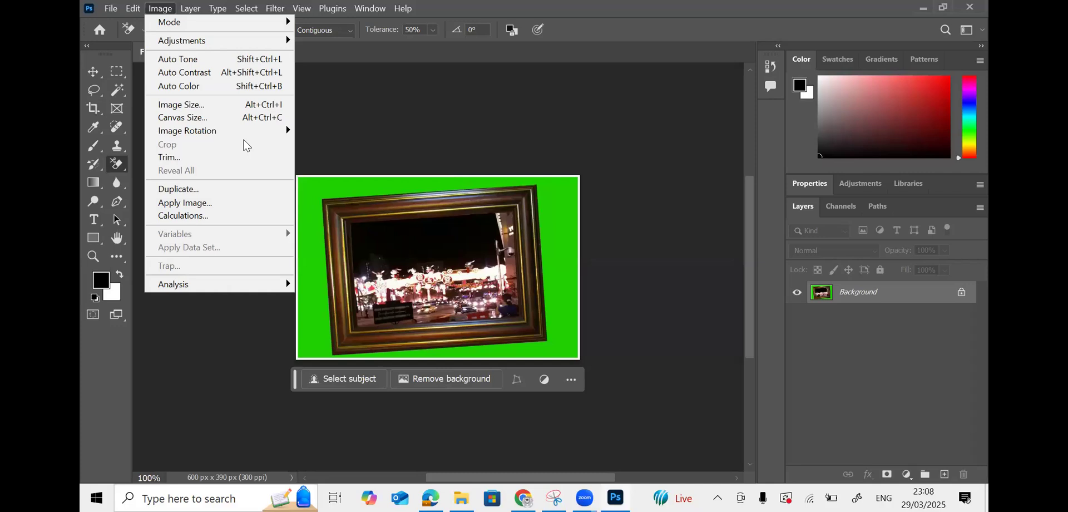
pyautogui.moveTo(248, 132)
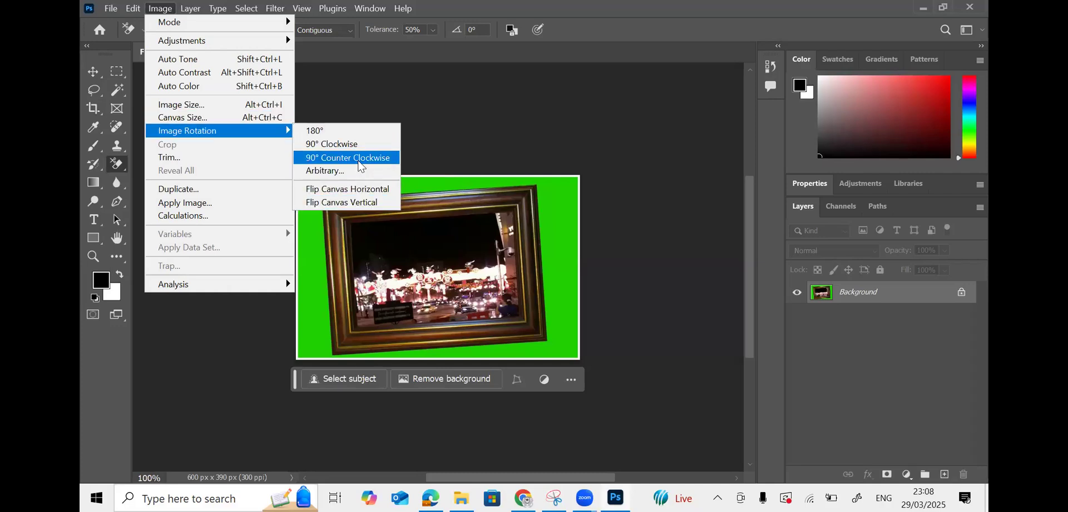
pyautogui.click(359, 160)
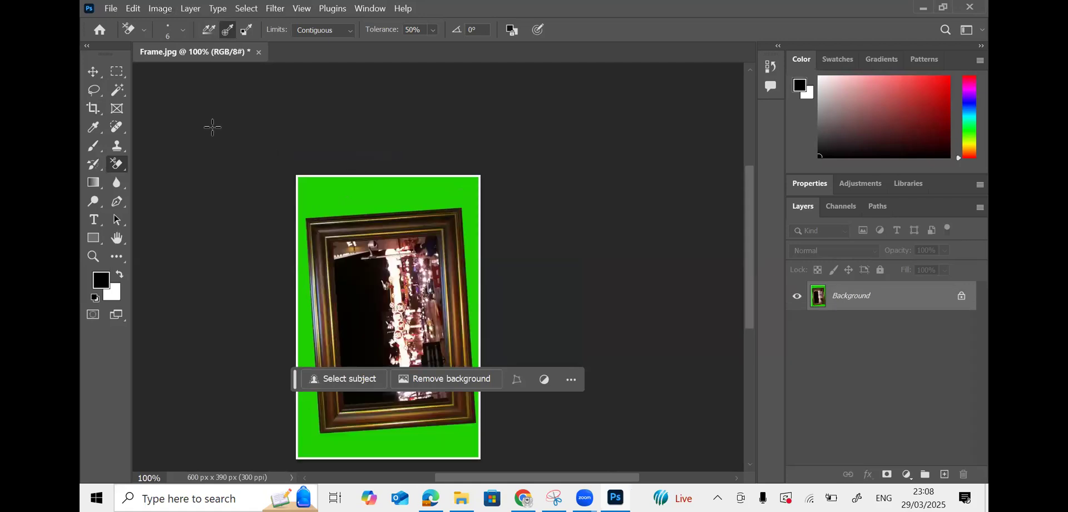
# - Rotate the canvas a further 22° clockwise using an arbitrary rotation
pyautogui.click(160, 8)
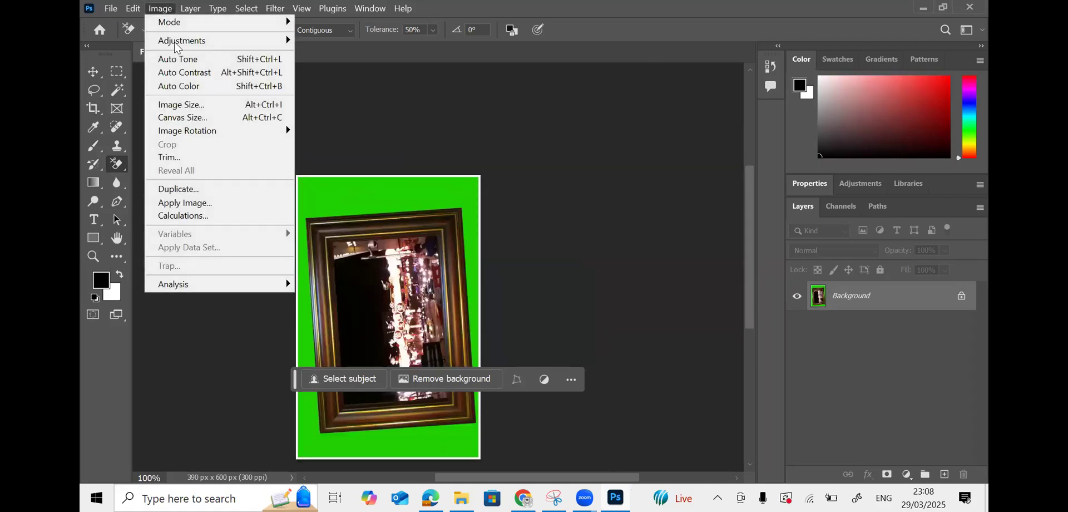
pyautogui.moveTo(223, 134)
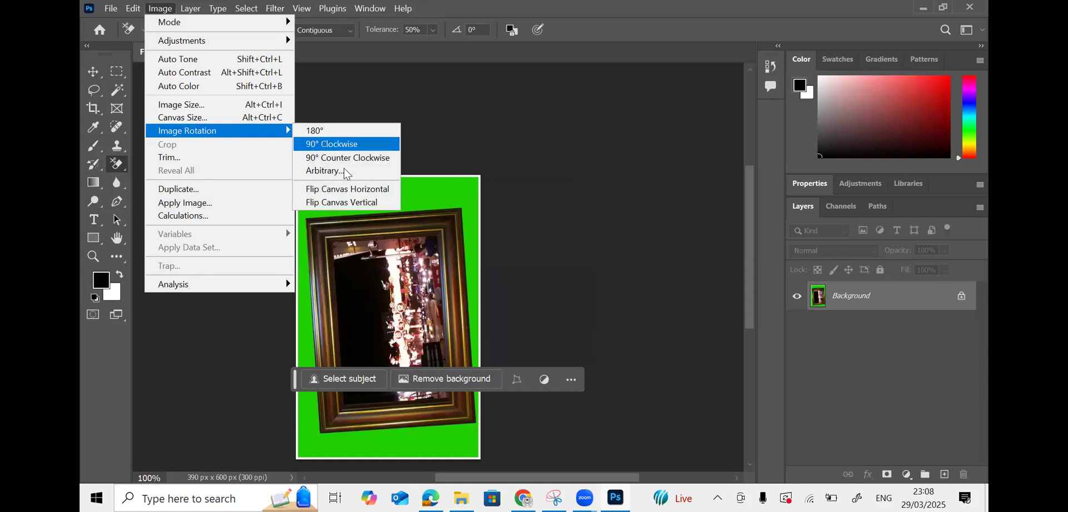
pyautogui.click(326, 170)
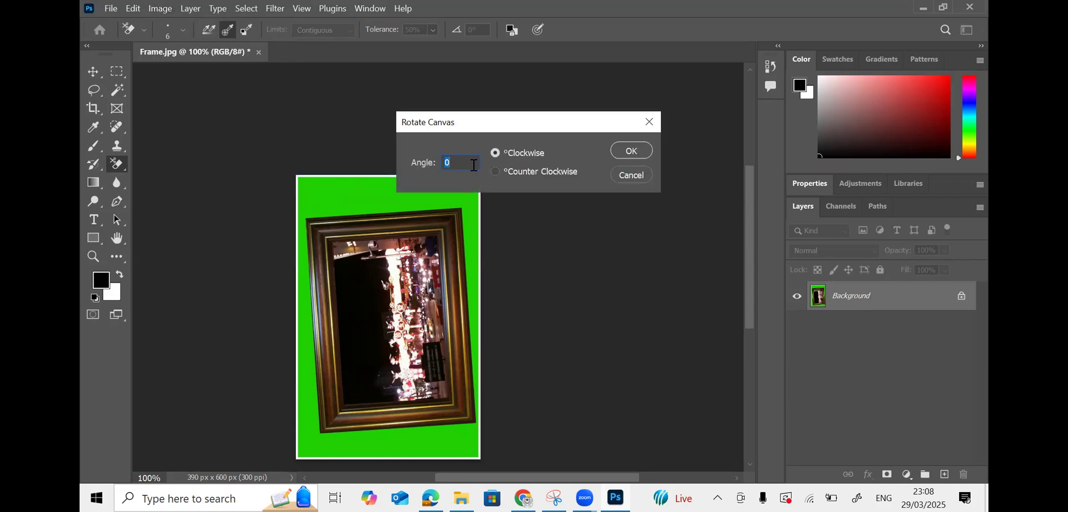
pyautogui.write('22')
pyautogui.click(437, 154)
pyautogui.click(630, 151)
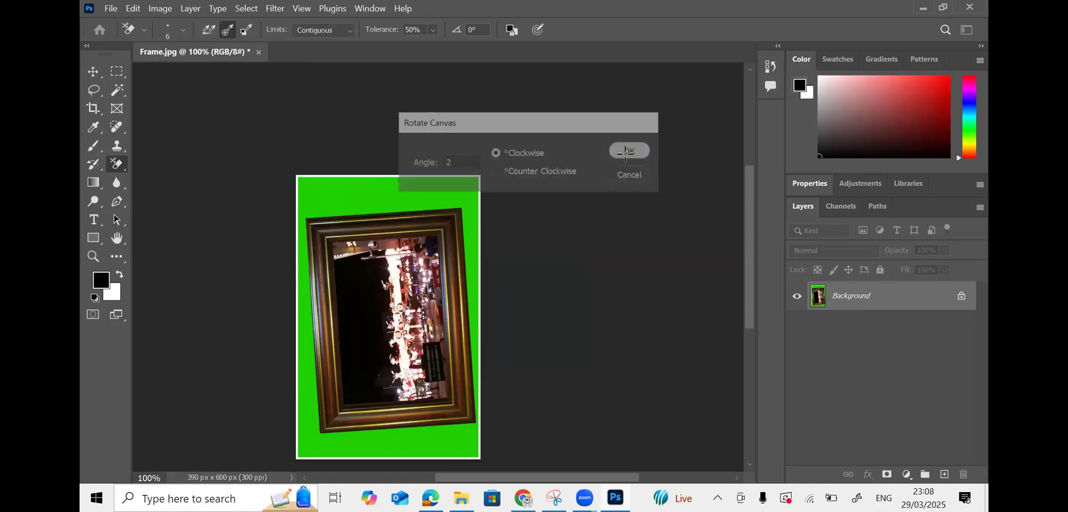
# - Try a 90° clockwise canvas rotation, then undo it
pyautogui.click(161, 9)
pyautogui.moveTo(225, 134)
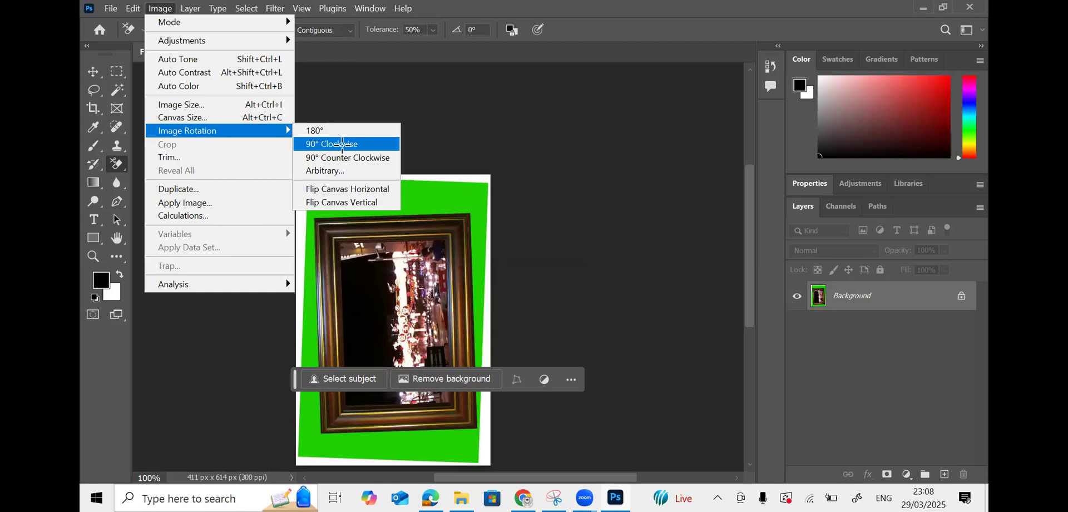
pyautogui.click(340, 141)
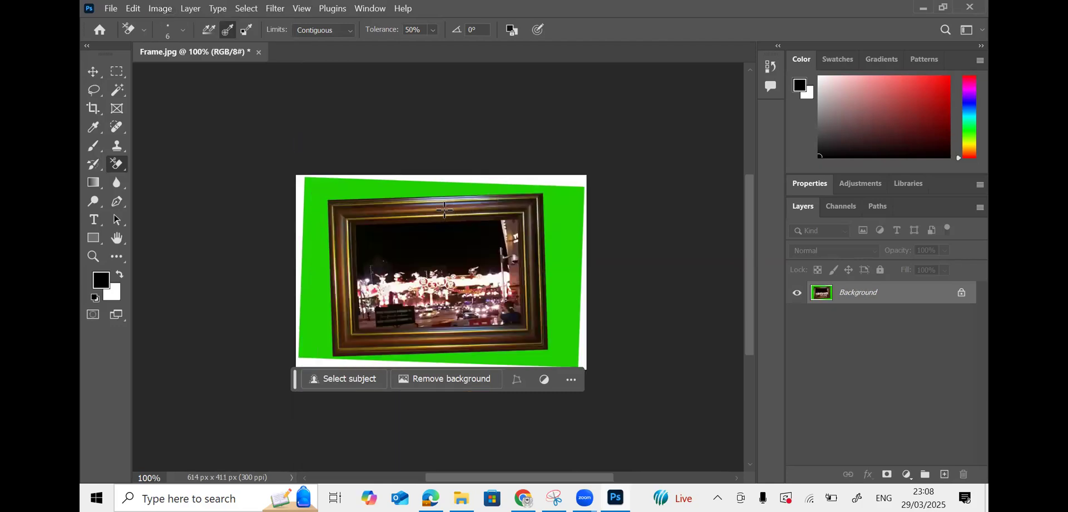
pyautogui.hotkey('ctrl', 'z')
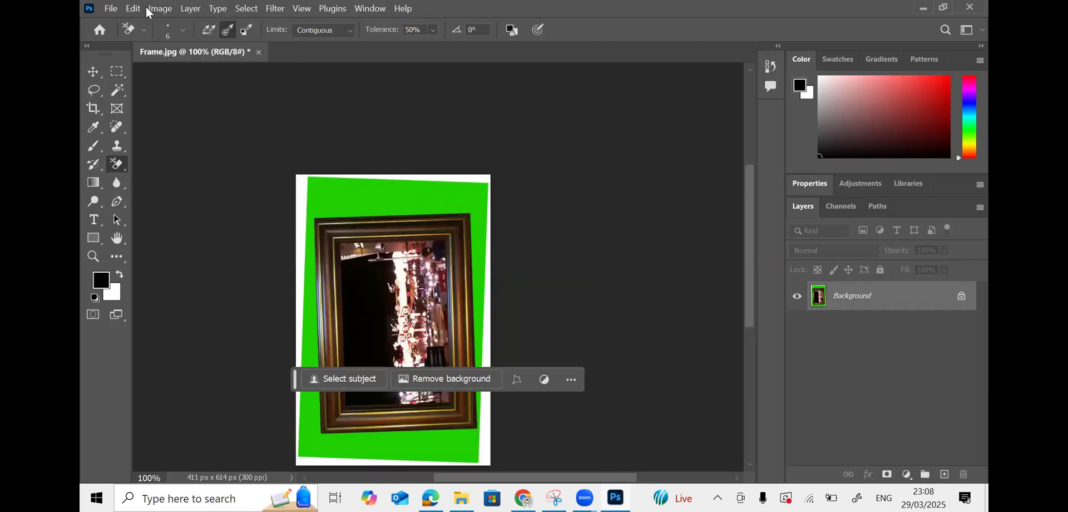
# - Apply two more 1° clockwise arbitrary rotations so the frame stands nearly upright
pyautogui.click(159, 8)
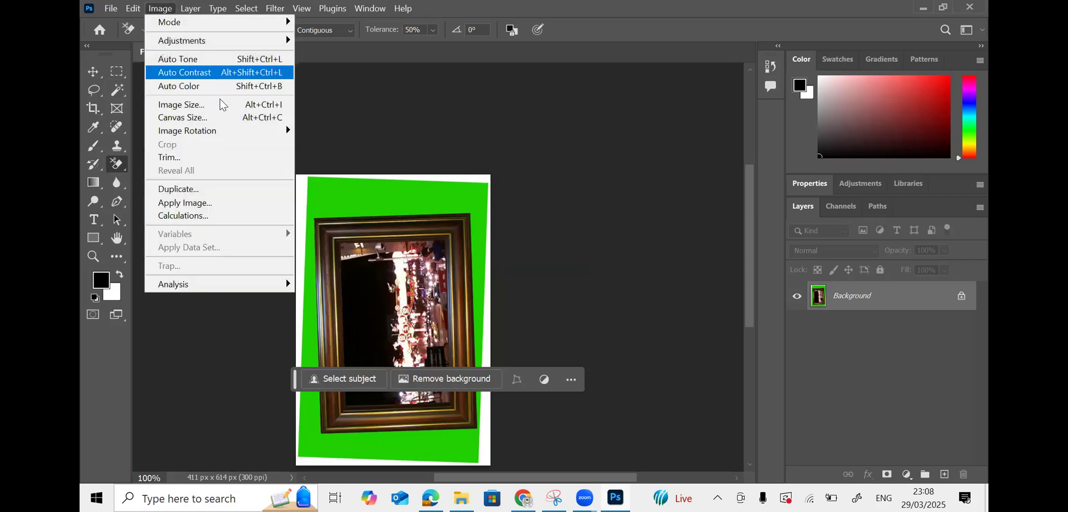
pyautogui.moveTo(234, 133)
pyautogui.click(326, 170)
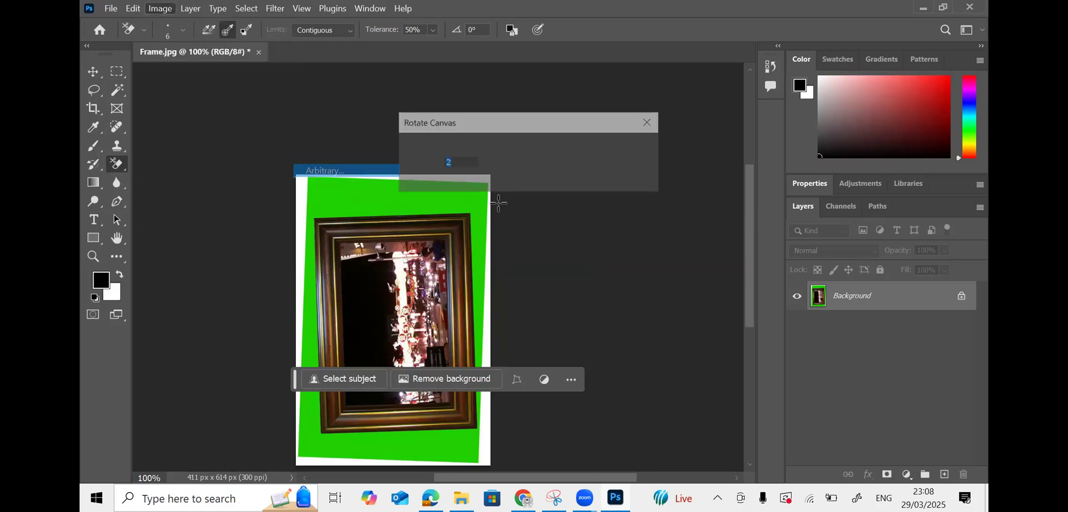
pyautogui.write('1')
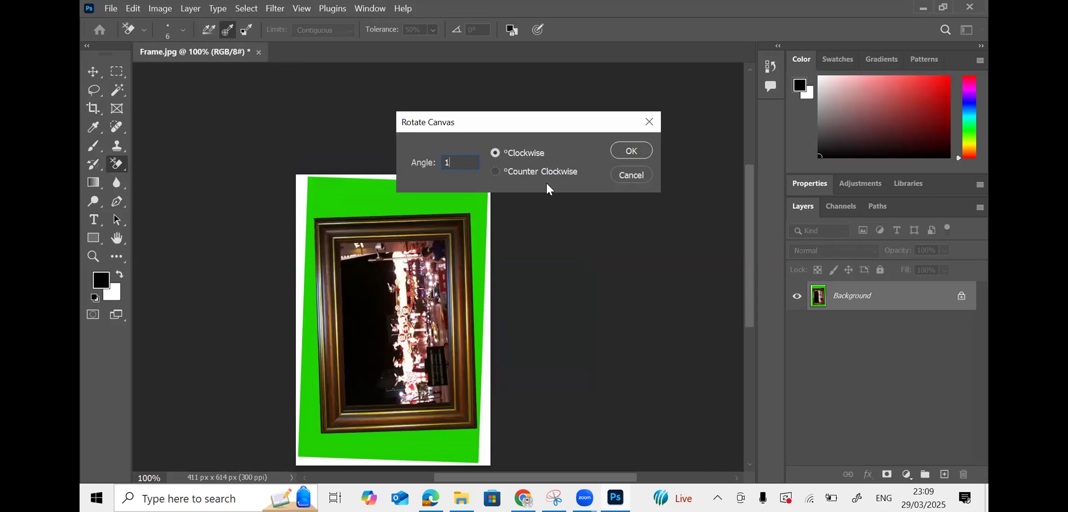
pyautogui.click(632, 150)
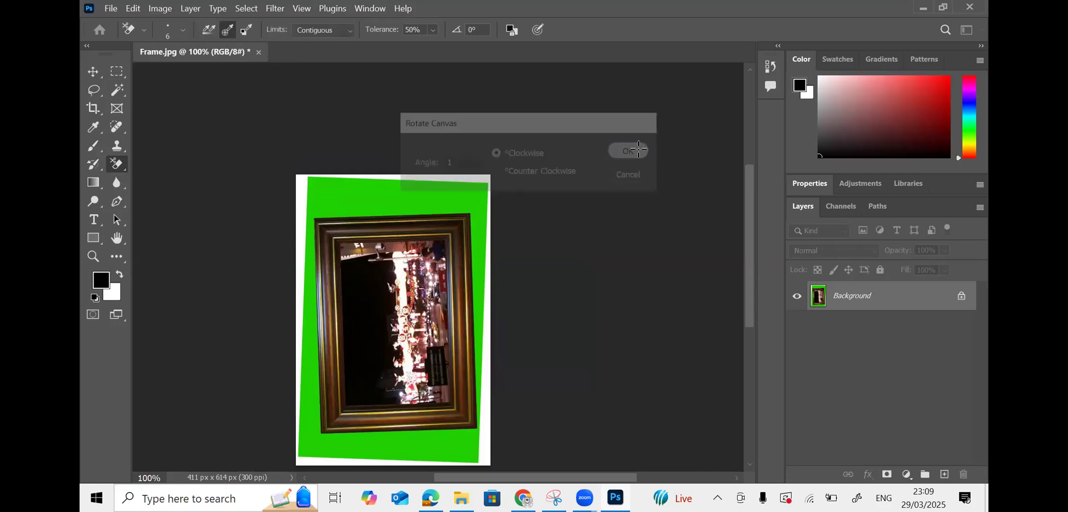
pyautogui.click(155, 12)
pyautogui.moveTo(242, 133)
pyautogui.click(356, 171)
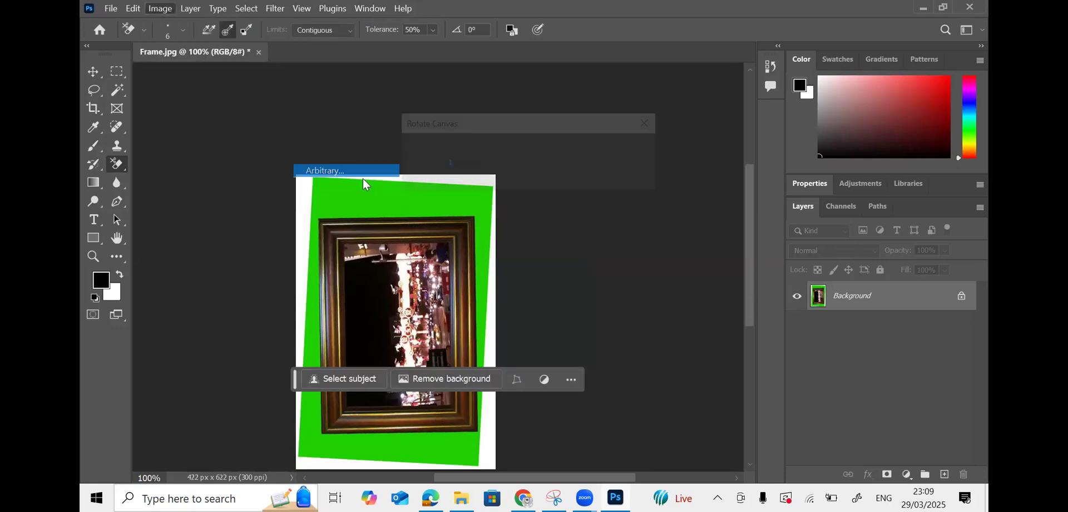
pyautogui.click(623, 153)
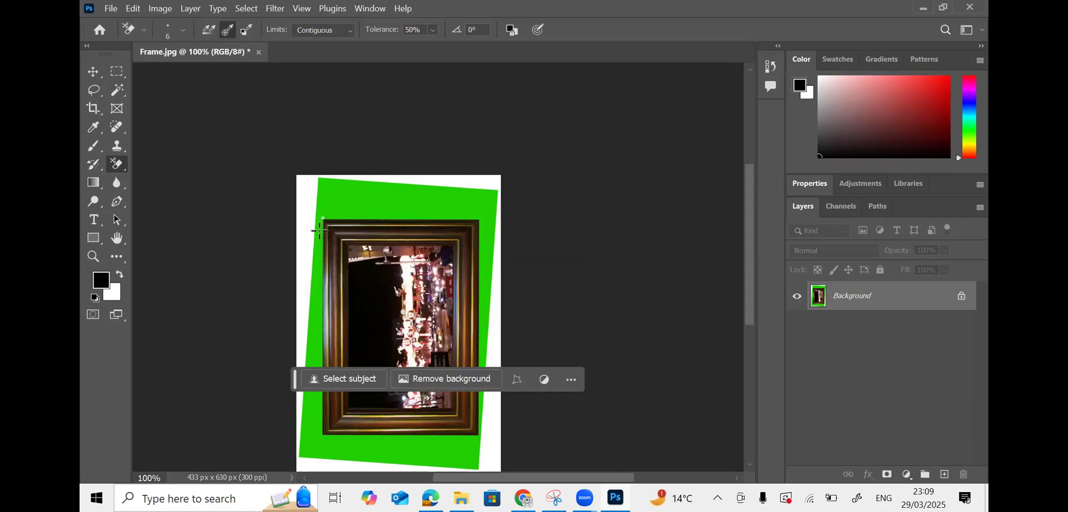
# - Unlock the Background as Layer 0 and cut the picture frame out with a rectangular selection
pyautogui.click(323, 217)
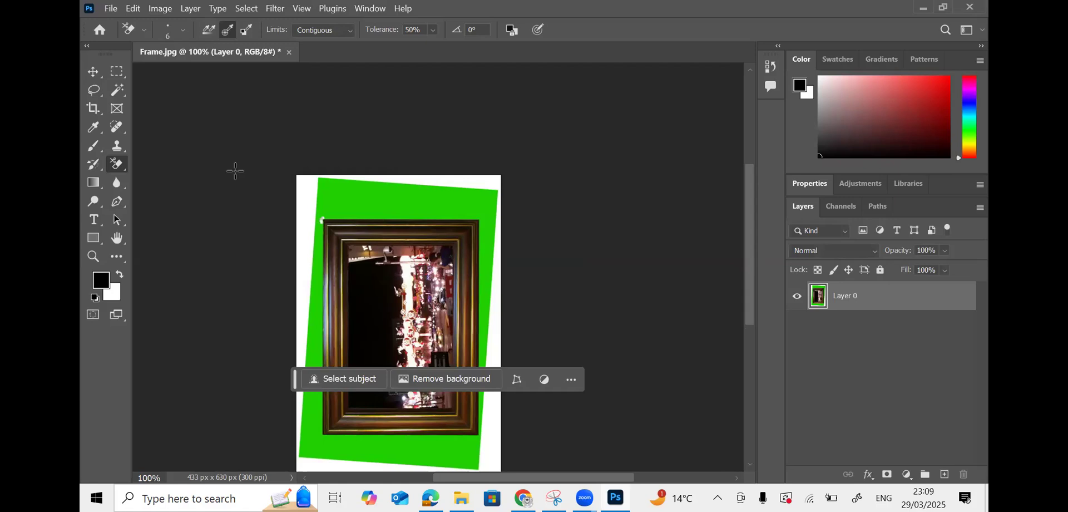
pyautogui.press('m')
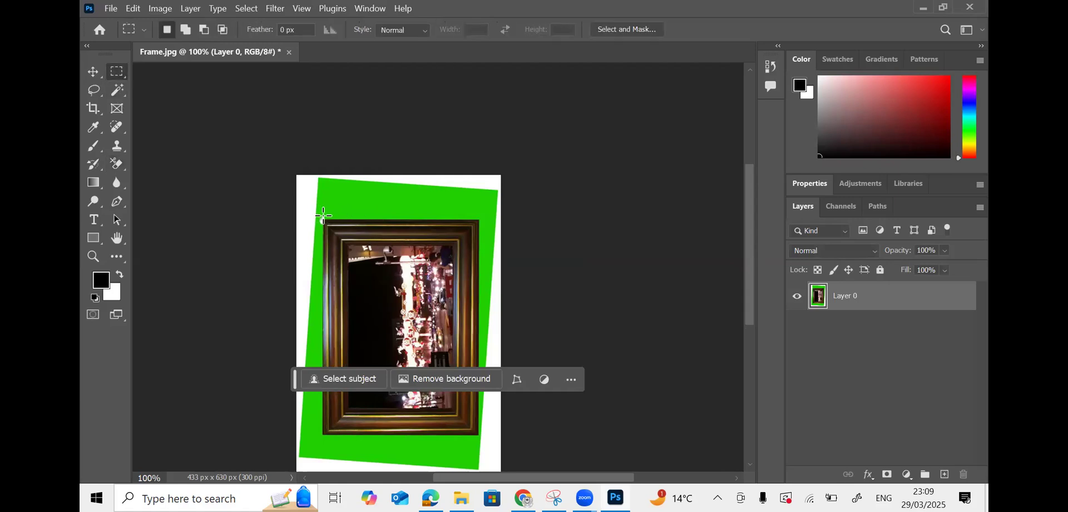
pyautogui.moveTo(323, 219); pyautogui.dragTo(478, 434)
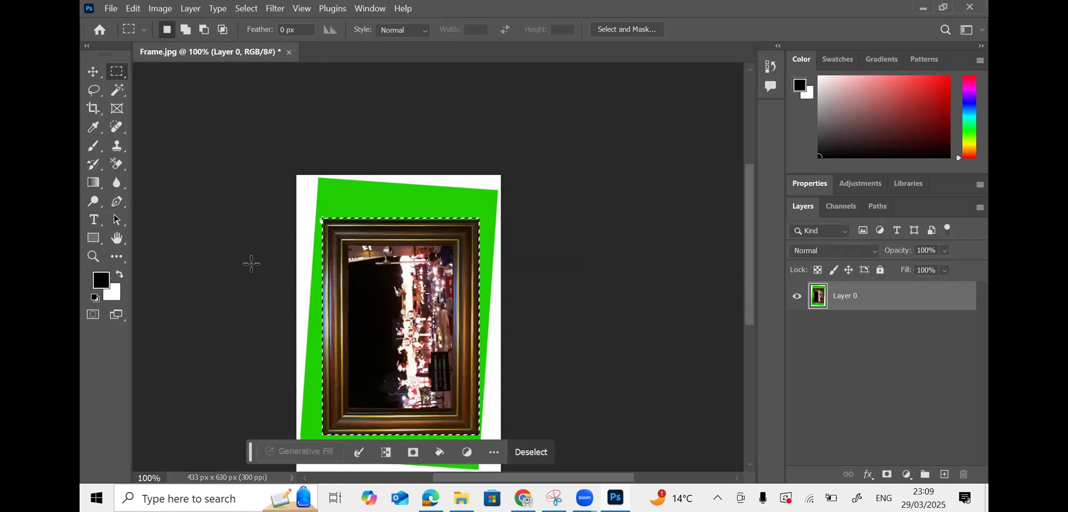
pyautogui.click(95, 69)
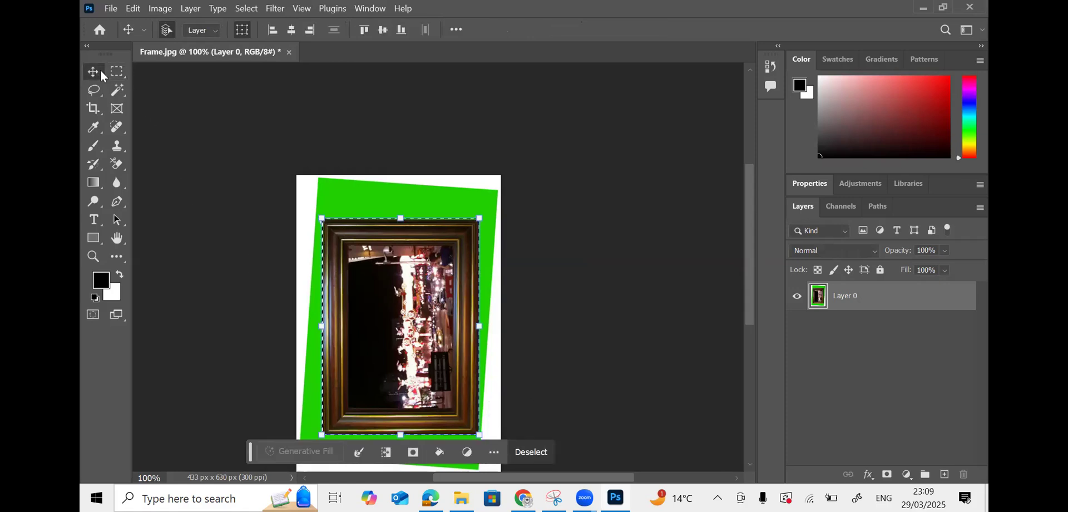
pyautogui.hotkey('ctrl', 'x')
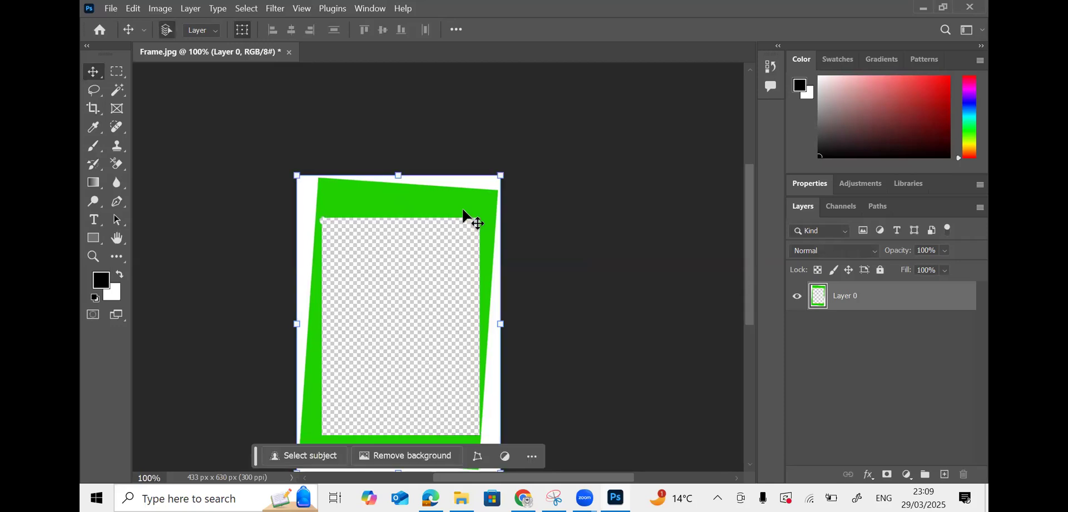
pyautogui.click(111, 8)
pyautogui.click(118, 22)
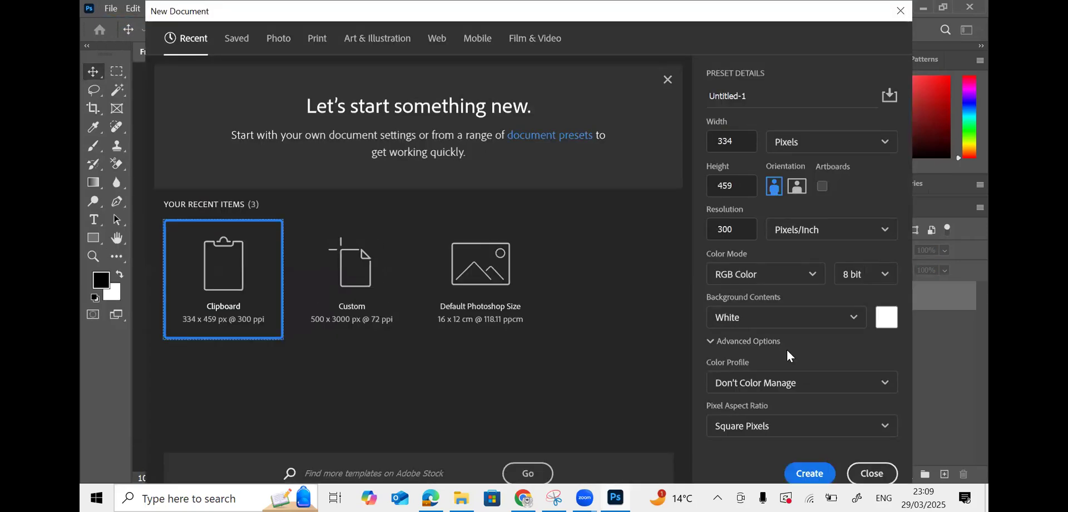
# - Create a transparent 334 x 459 px document and paste the frame onto Layer 1
pyautogui.click(777, 316)
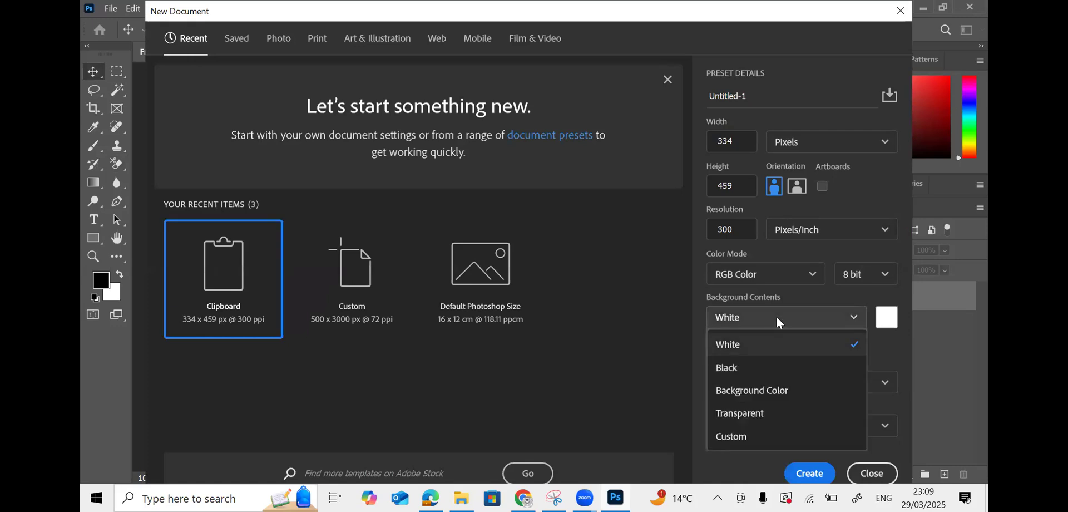
pyautogui.click(772, 414)
pyautogui.click(812, 471)
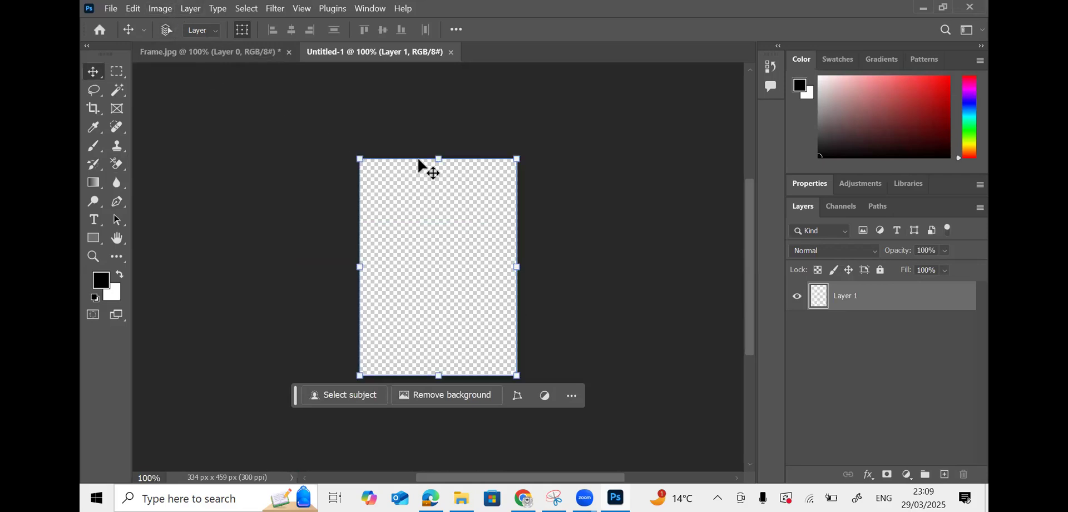
pyautogui.hotkey('ctrl', 'v')
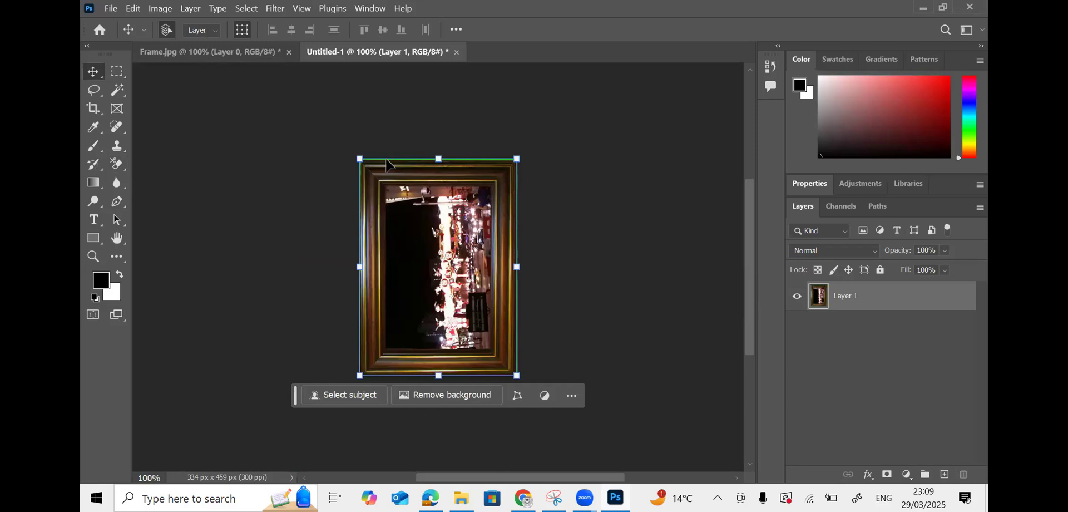
# - Zoom to 200% and select the picture area along the frame's inner edge
pyautogui.click(116, 74)
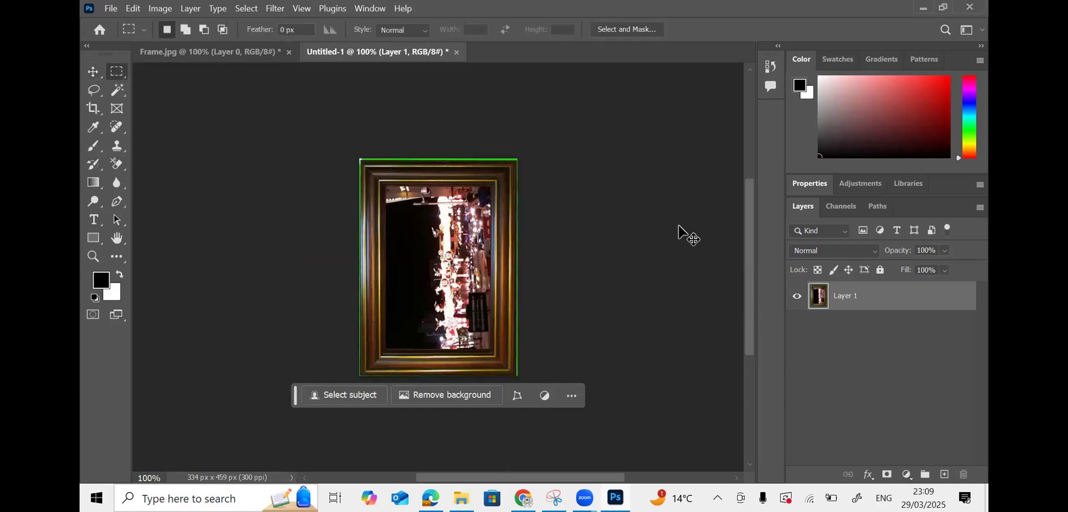
pyautogui.hotkey('ctrl', '+')
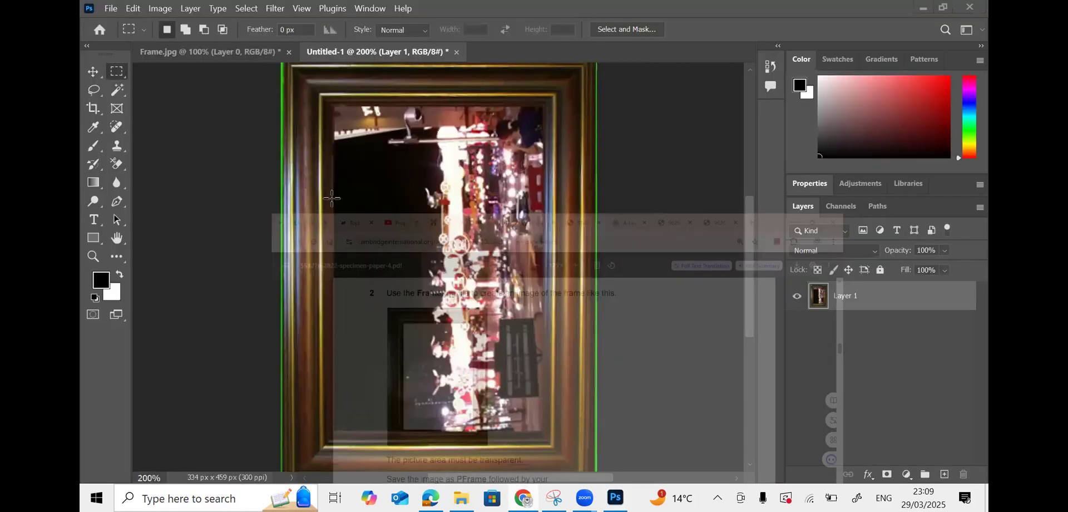
pyautogui.moveTo(332, 103); pyautogui.dragTo(549, 437)
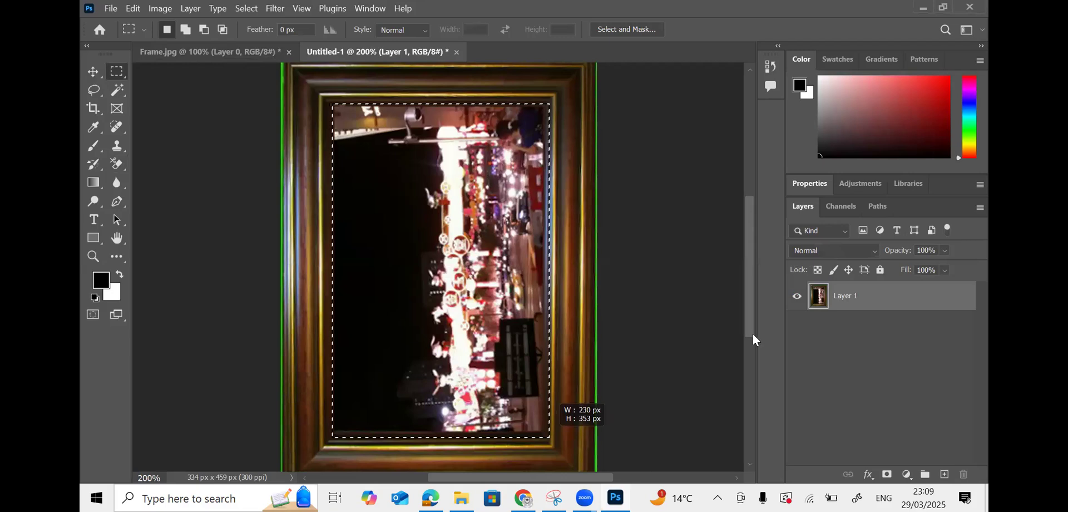
pyautogui.scroll(-2, 752, 312)
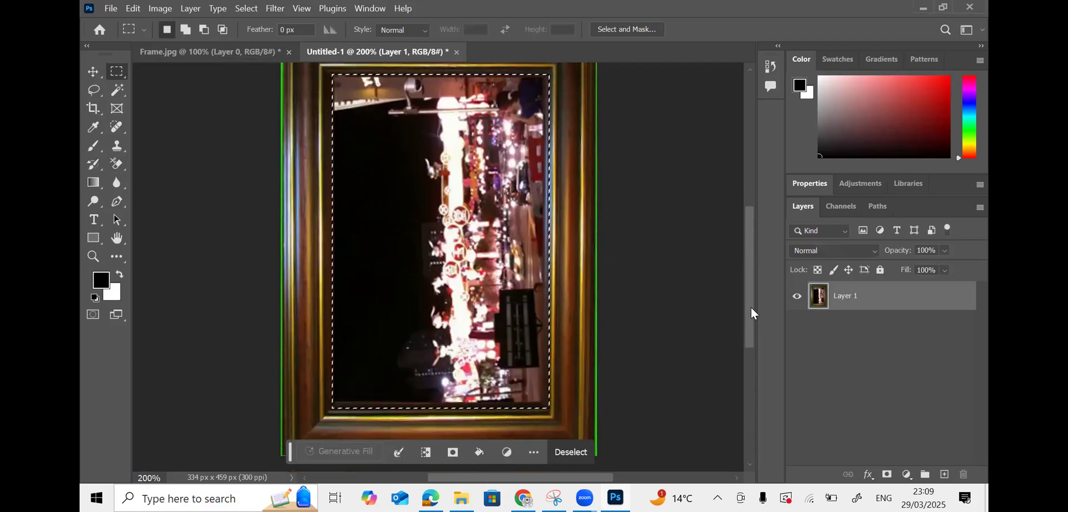
pyautogui.click(366, 151)
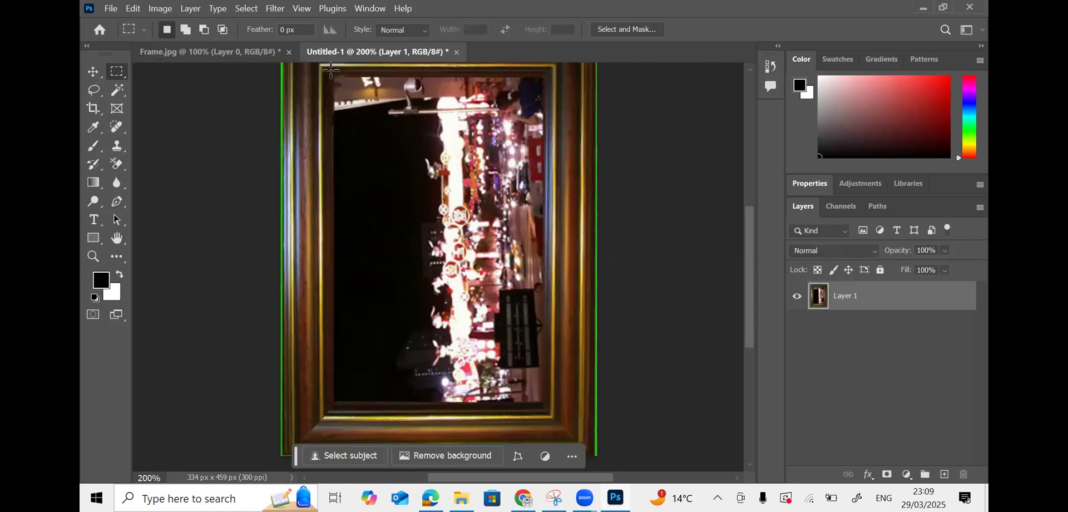
pyautogui.moveTo(330, 72); pyautogui.dragTo(548, 413)
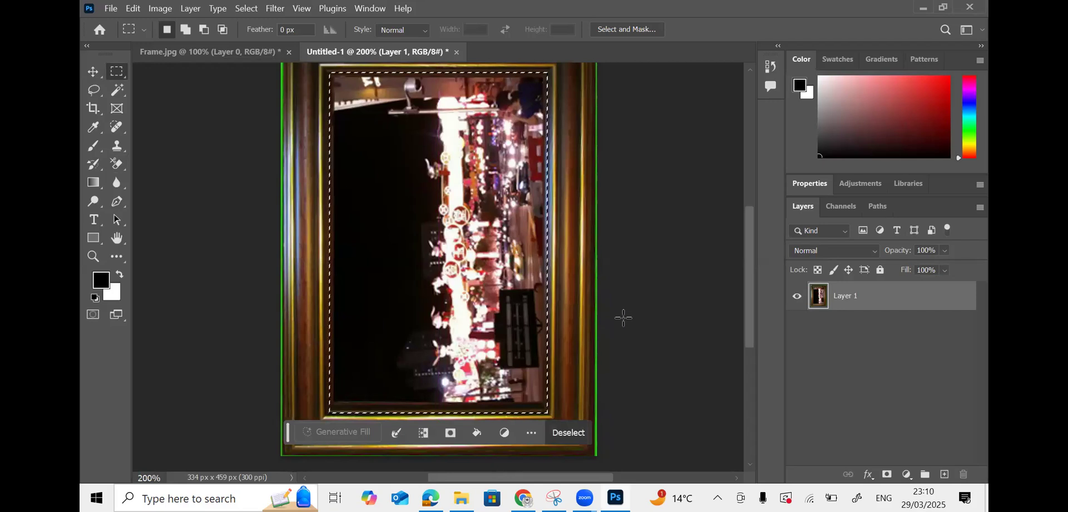
pyautogui.click(361, 138)
pyautogui.moveTo(327, 74); pyautogui.dragTo(549, 413)
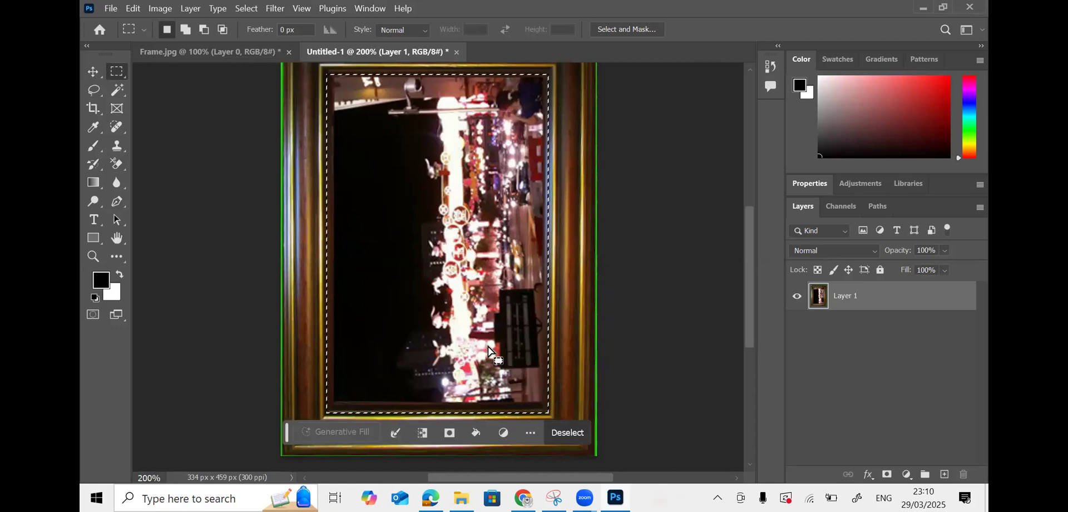
# - Cut the photo out of the frame, leaving a transparent area, and fit the frame on screen
pyautogui.click(95, 71)
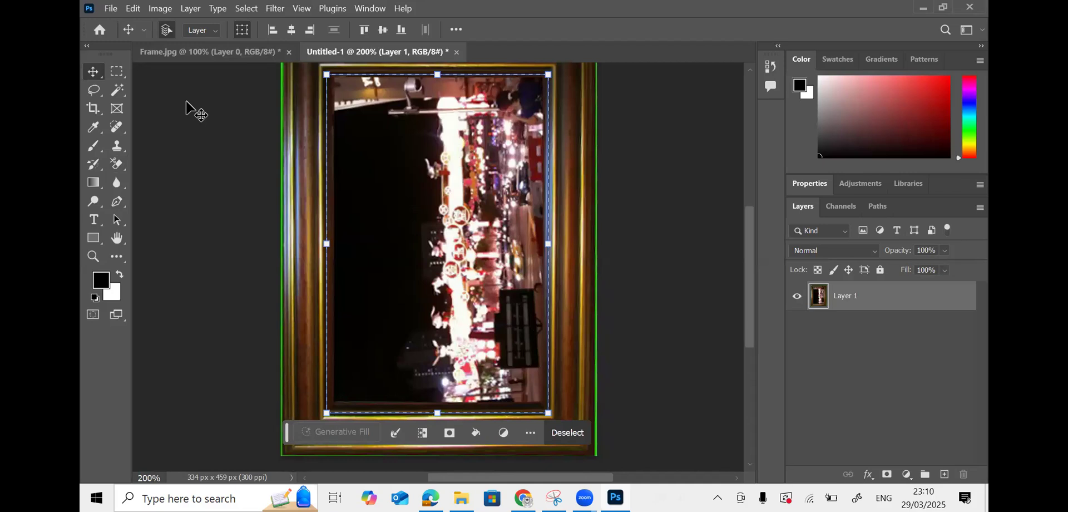
pyautogui.hotkey('ctrl', 'x')
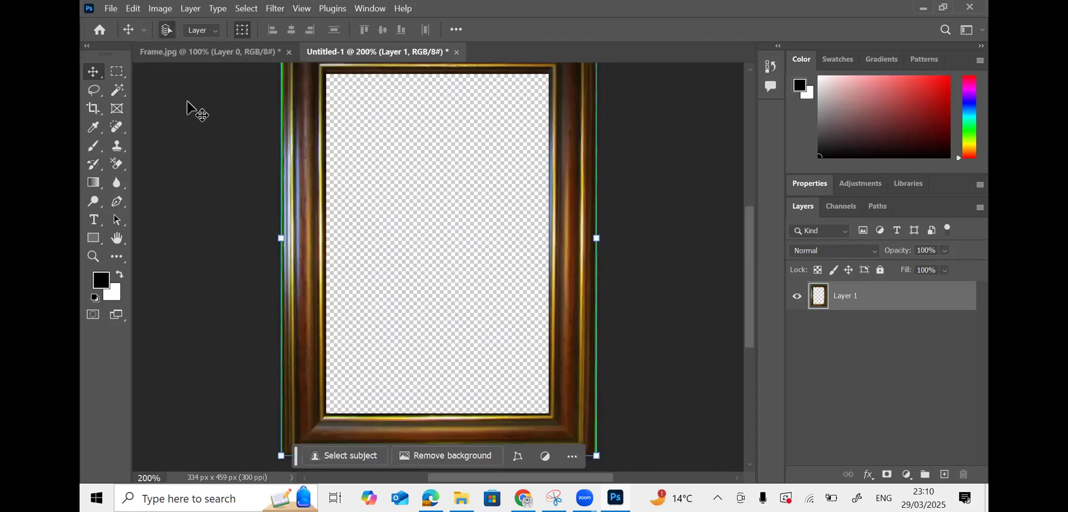
pyautogui.hotkey('ctrl', '0')
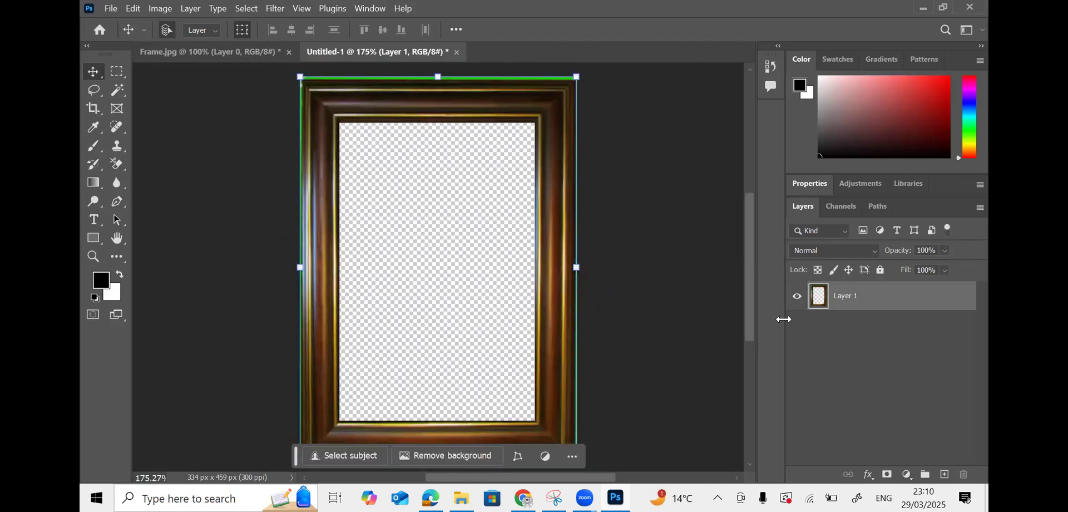
pyautogui.click(116, 71)
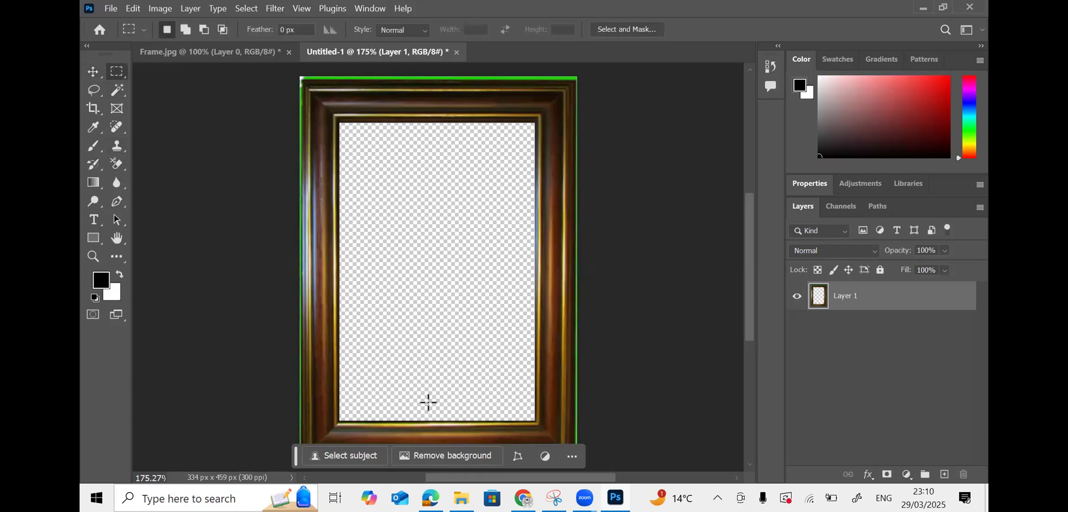
pyautogui.scroll(-2, 348, 323)
pyautogui.scroll(1, 349, 324)
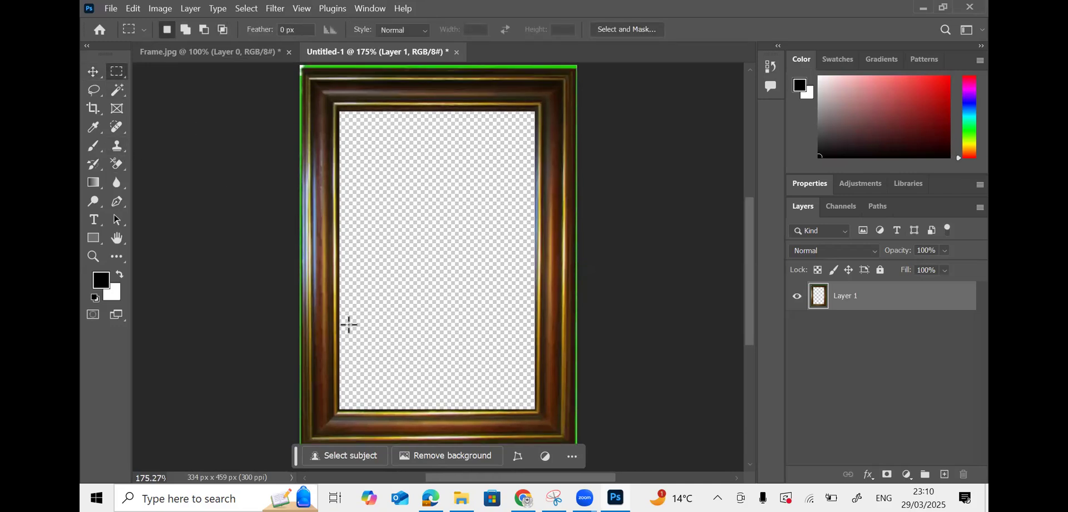
pyautogui.hotkey('alt', 'Tab')
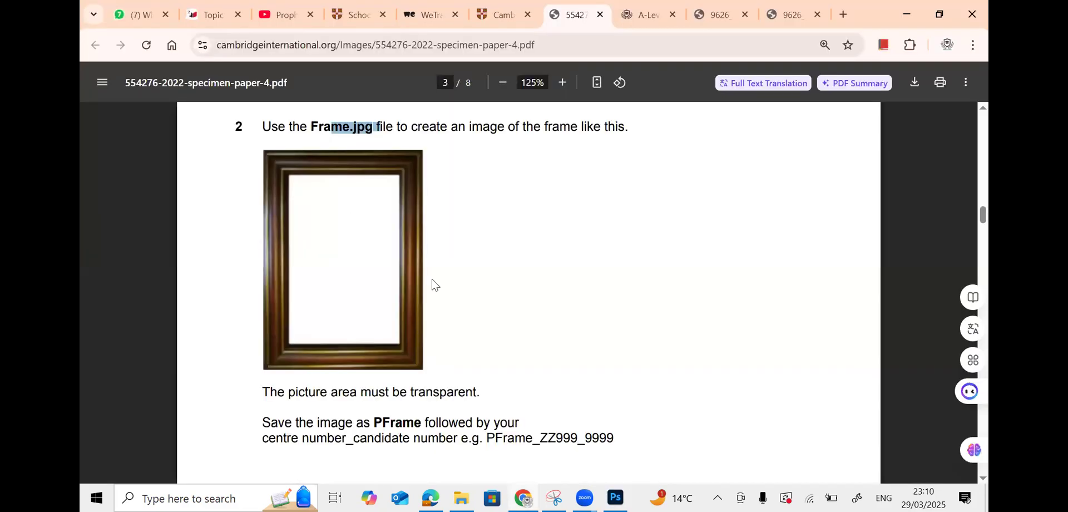
# - Copy the name PFrame from the task's save instruction in the PDF
pyautogui.click(329, 134)
pyautogui.scroll(-4, 389, 278)
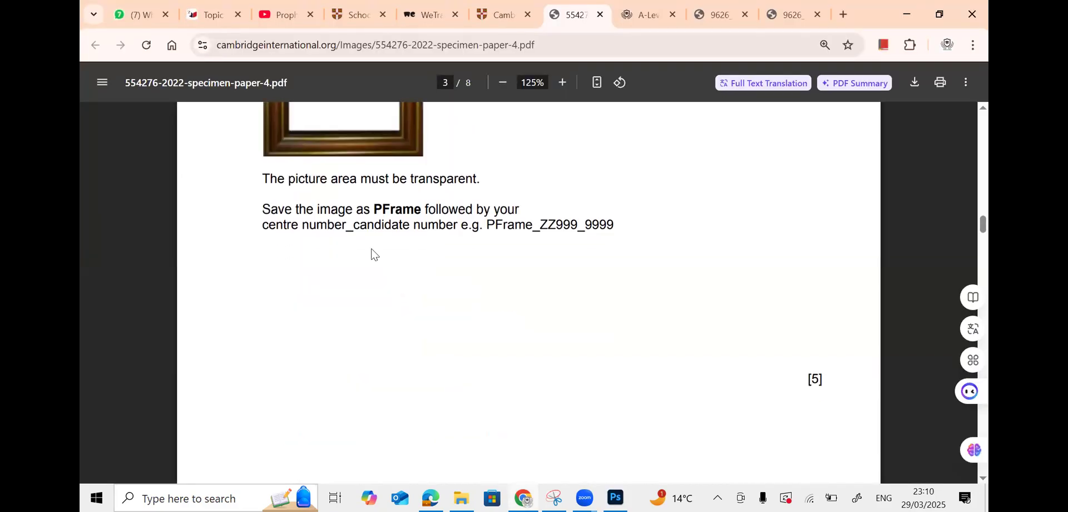
pyautogui.moveTo(376, 212); pyautogui.dragTo(416, 209)
pyautogui.click(383, 216)
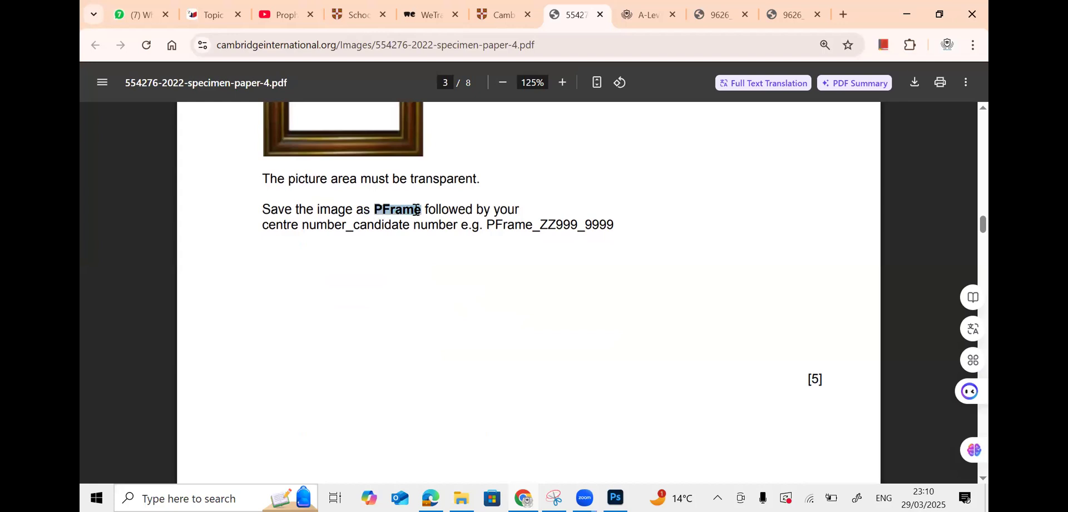
pyautogui.rightClick(416, 211)
pyautogui.click(433, 229)
pyautogui.hotkey('alt', 'Tab')
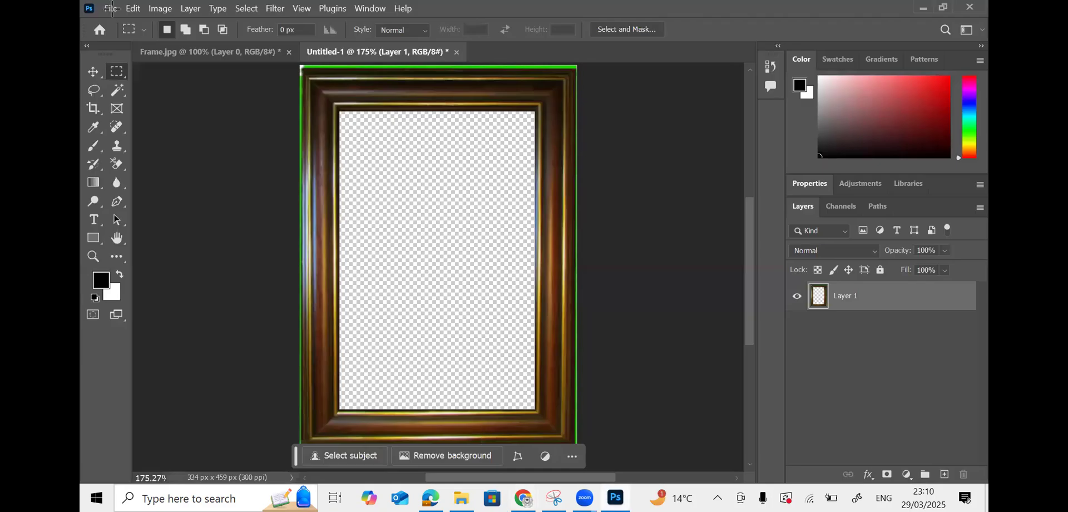
# - Start a Save As with PNG format and PFrame as the file name
pyautogui.click(112, 8)
pyautogui.click(162, 171)
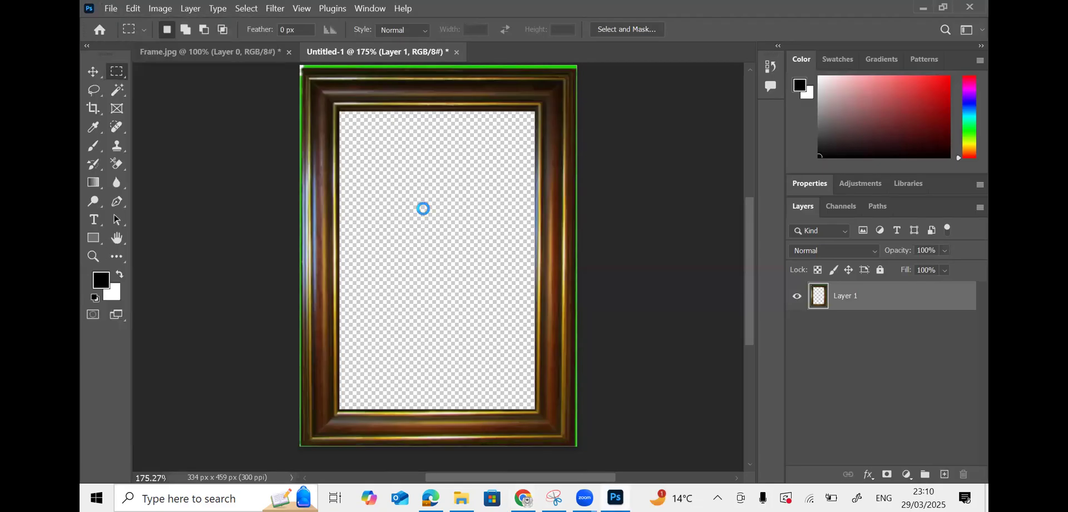
pyautogui.click(328, 308)
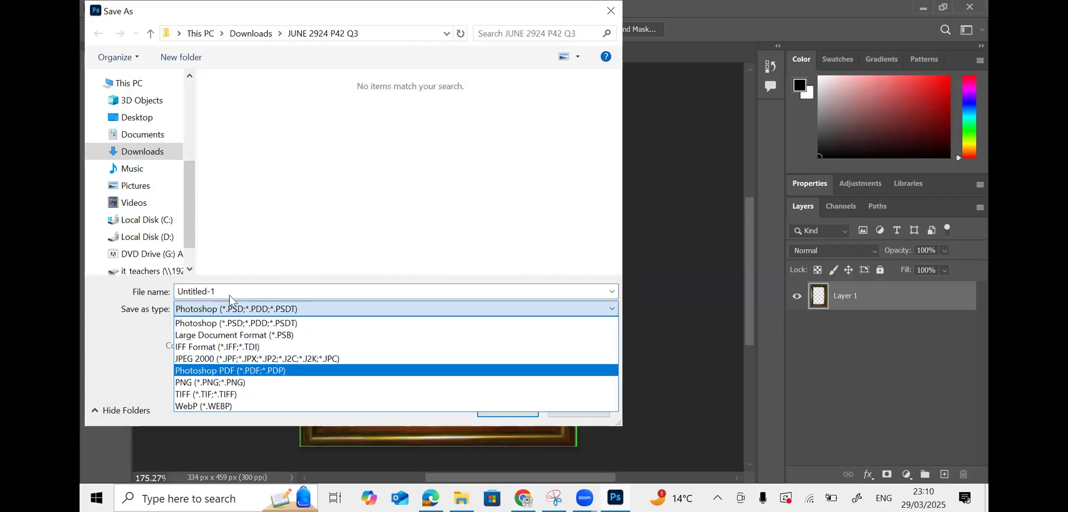
pyautogui.click(223, 382)
pyautogui.rightClick(250, 292)
pyautogui.click(211, 346)
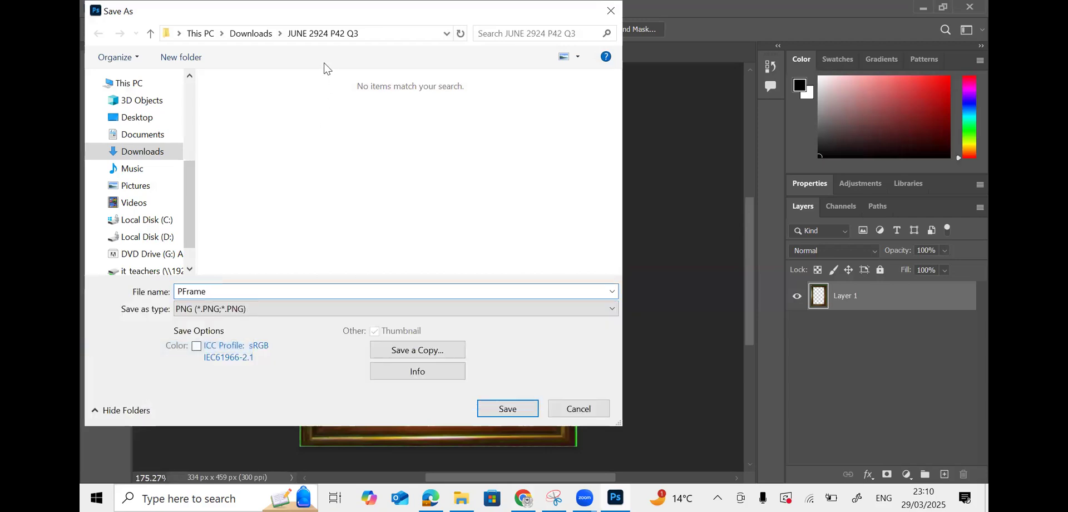
pyautogui.press('Return')
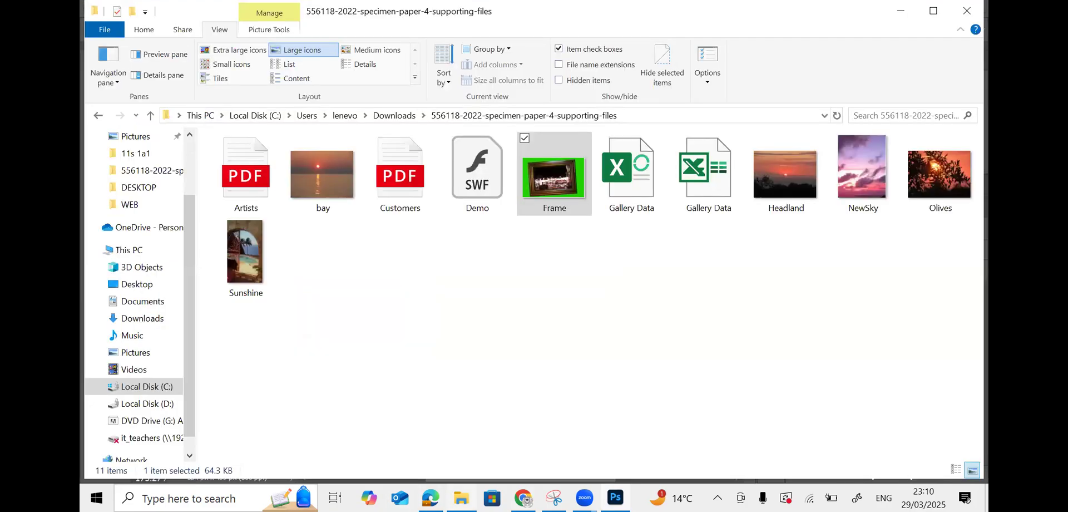
pyautogui.click(642, 119)
pyautogui.rightClick(642, 119)
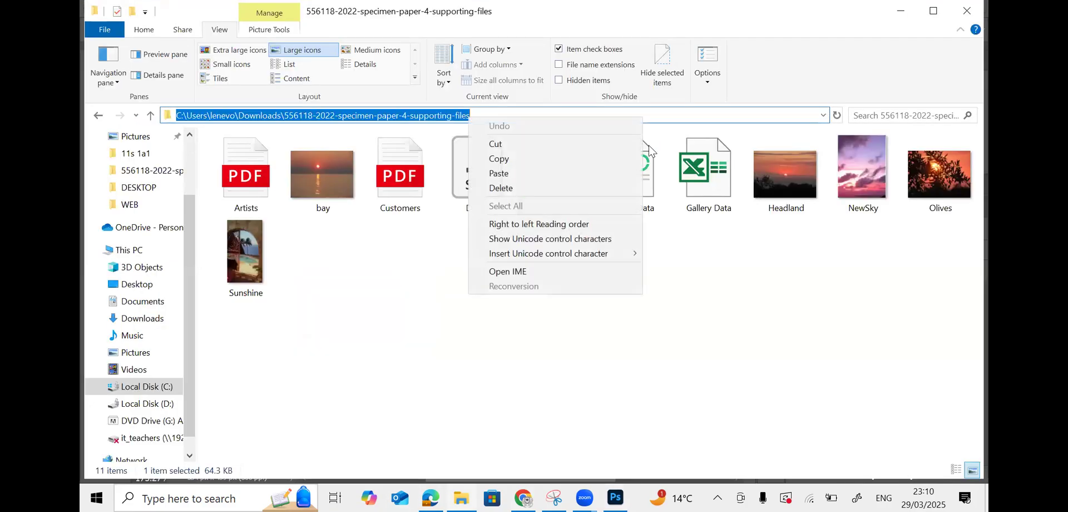
pyautogui.click(616, 160)
pyautogui.click(901, 11)
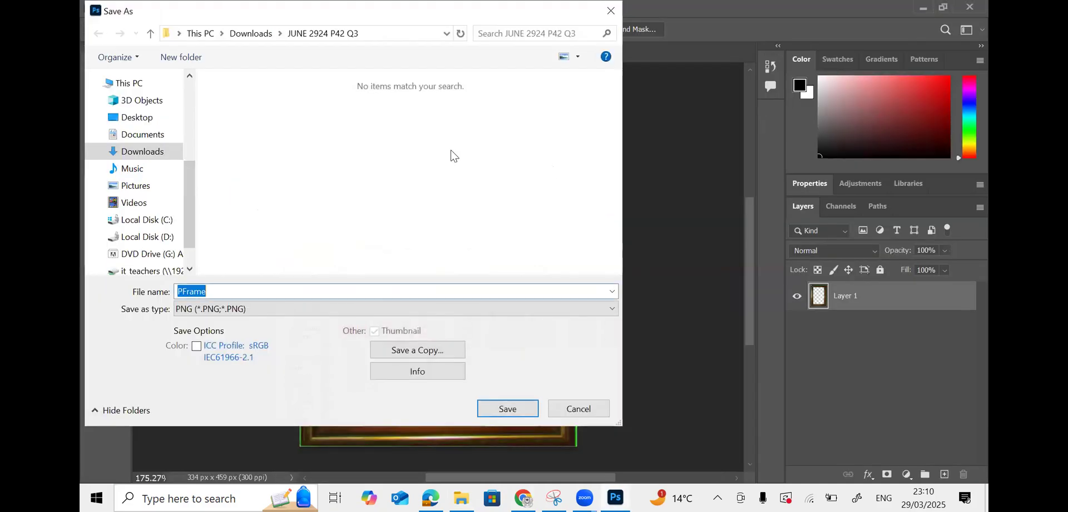
pyautogui.click(390, 33)
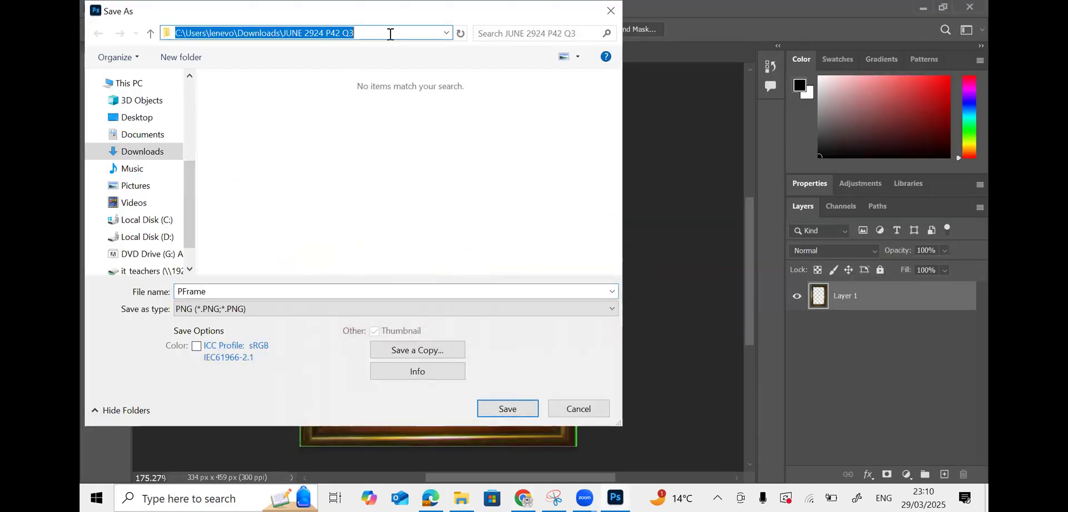
pyautogui.rightClick(216, 31)
pyautogui.click(239, 88)
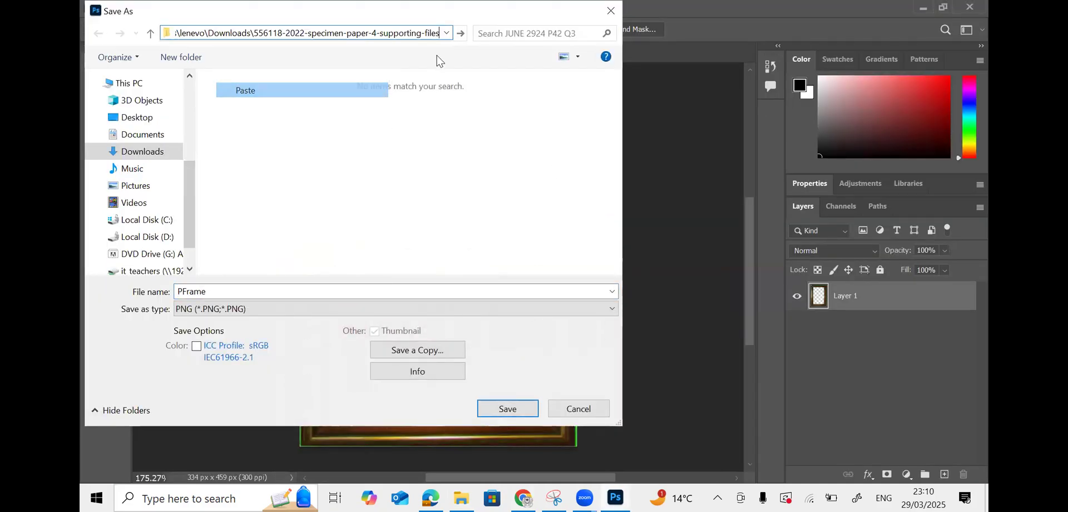
pyautogui.click(461, 35)
pyautogui.click(253, 309)
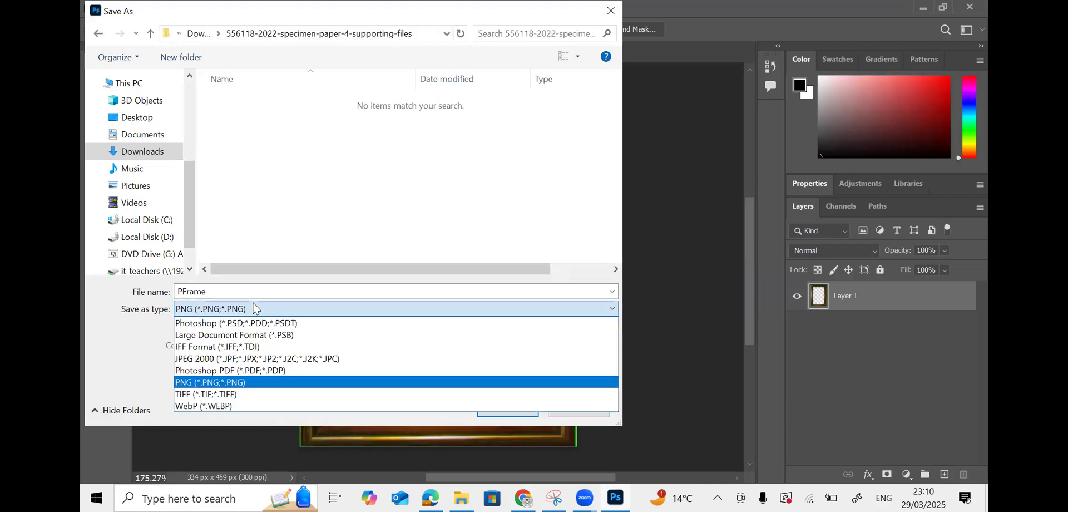
pyautogui.click(253, 309)
pyautogui.click(503, 412)
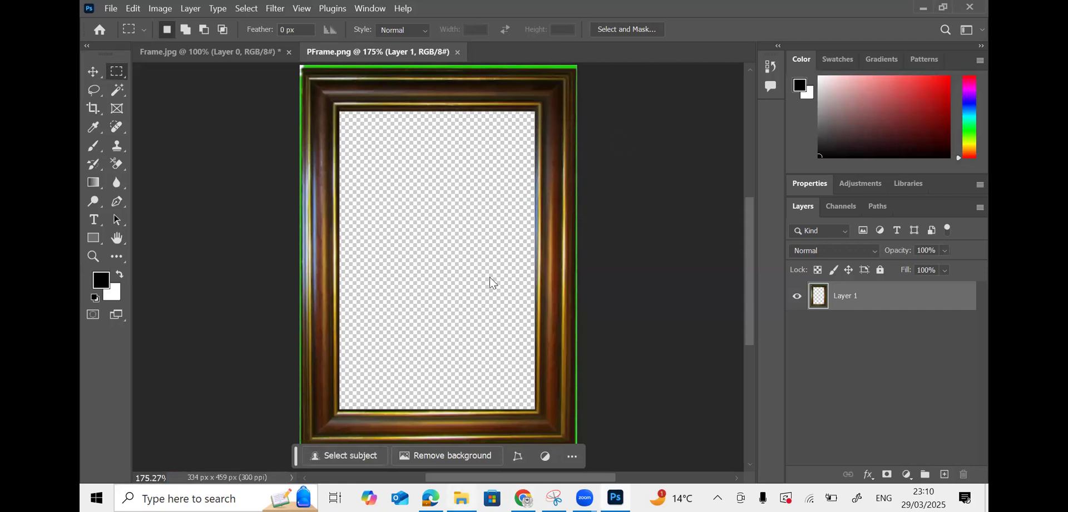
# - Read question 3 of the task PDF in Chrome
pyautogui.hotkey('alt', 'Tab')
pyautogui.scroll(-3, 490, 283)
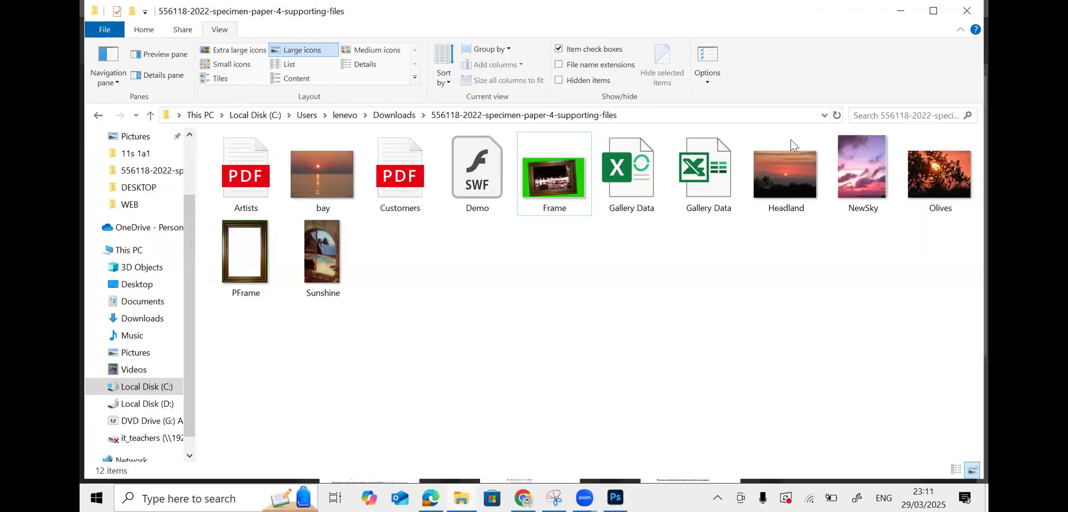
# - Open Sunshine.jpg and NewSky.jpg in Adobe Photoshop 2024 and bring Sunshine.jpg to the front
pyautogui.click(317, 266)
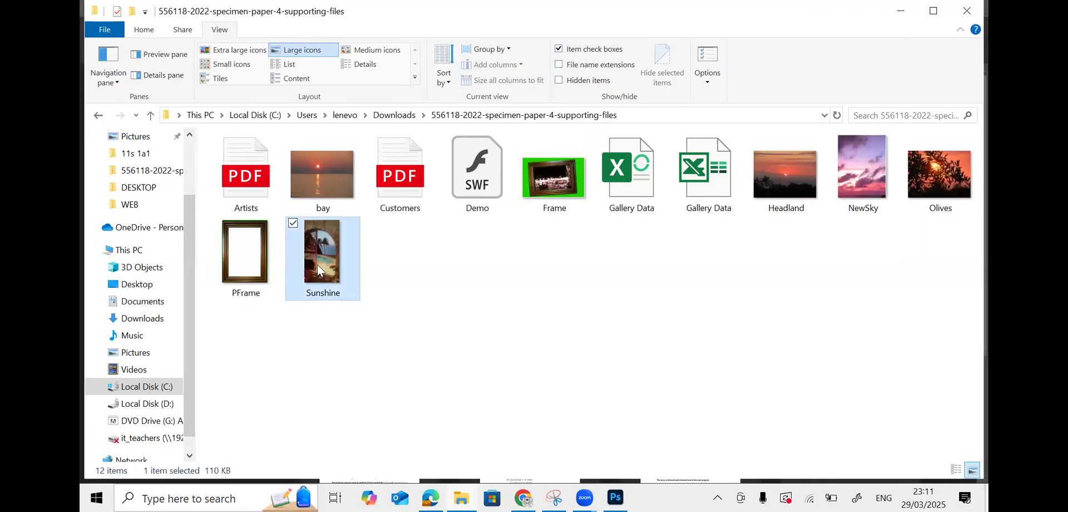
pyautogui.rightClick(317, 266)
pyautogui.moveTo(285, 263)
pyautogui.click(352, 284)
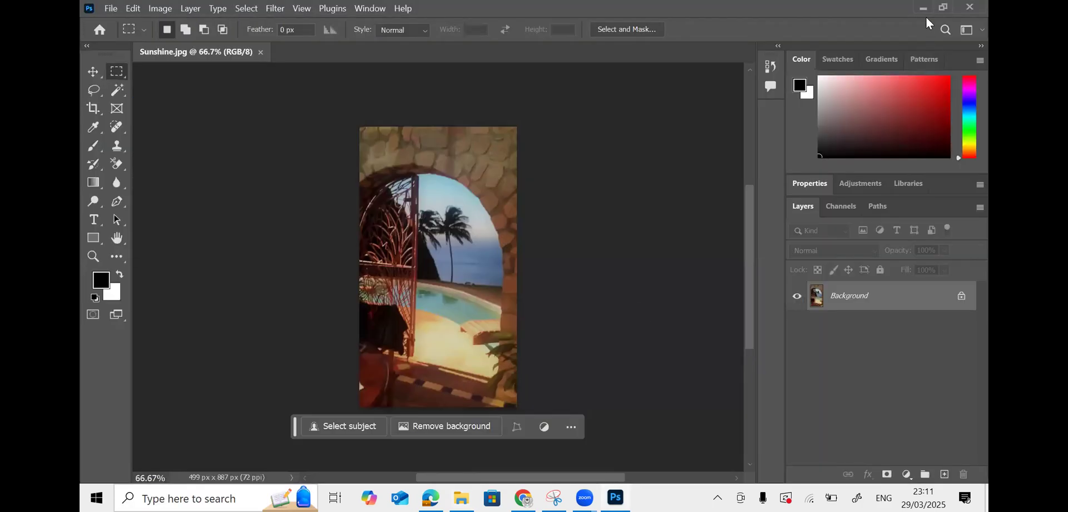
pyautogui.click(924, 8)
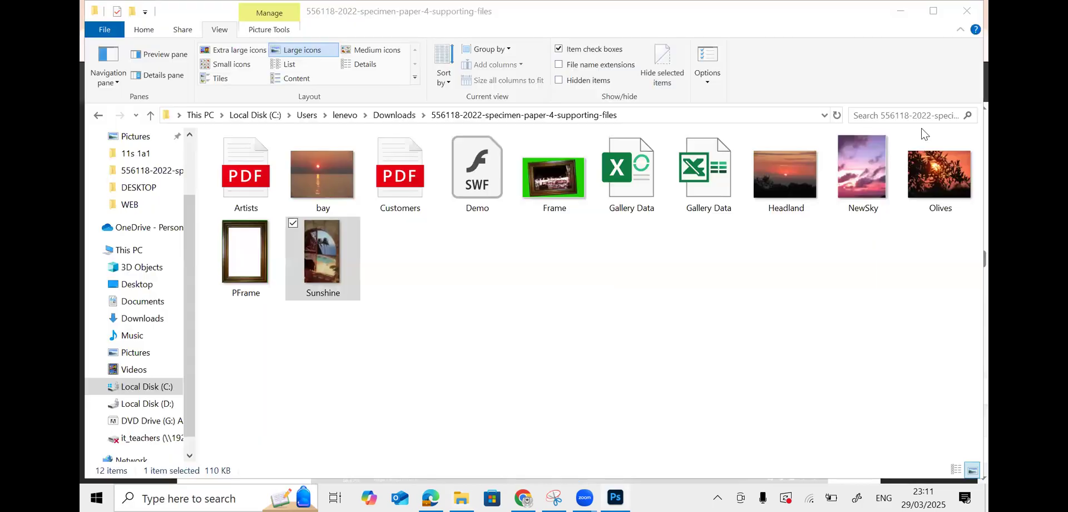
pyautogui.rightClick(855, 177)
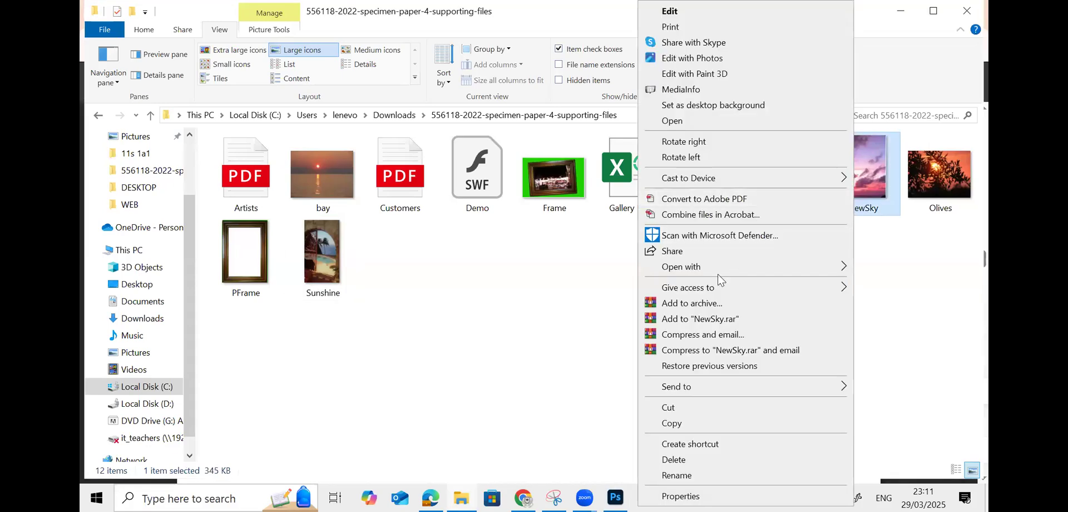
pyautogui.moveTo(716, 269)
pyautogui.click(582, 284)
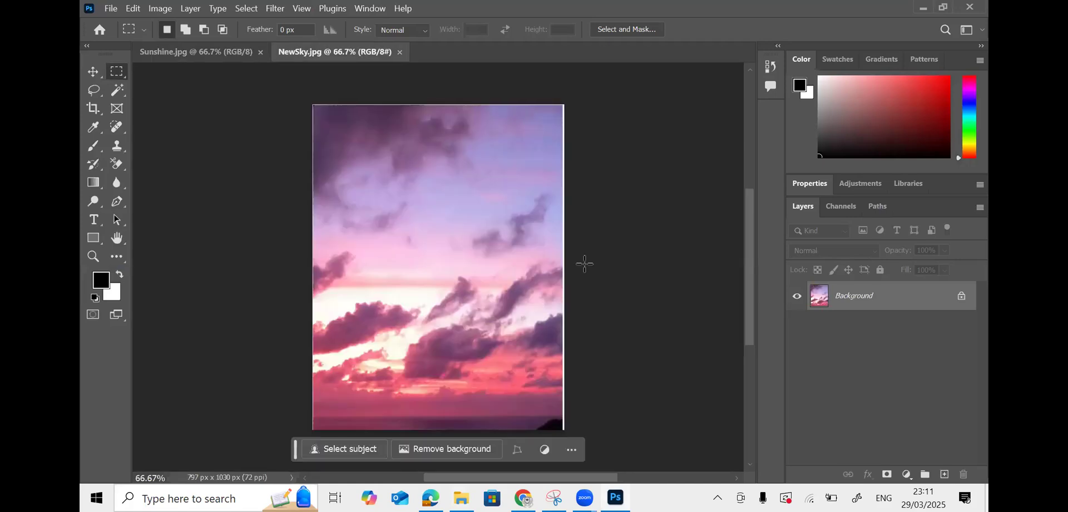
pyautogui.click(222, 51)
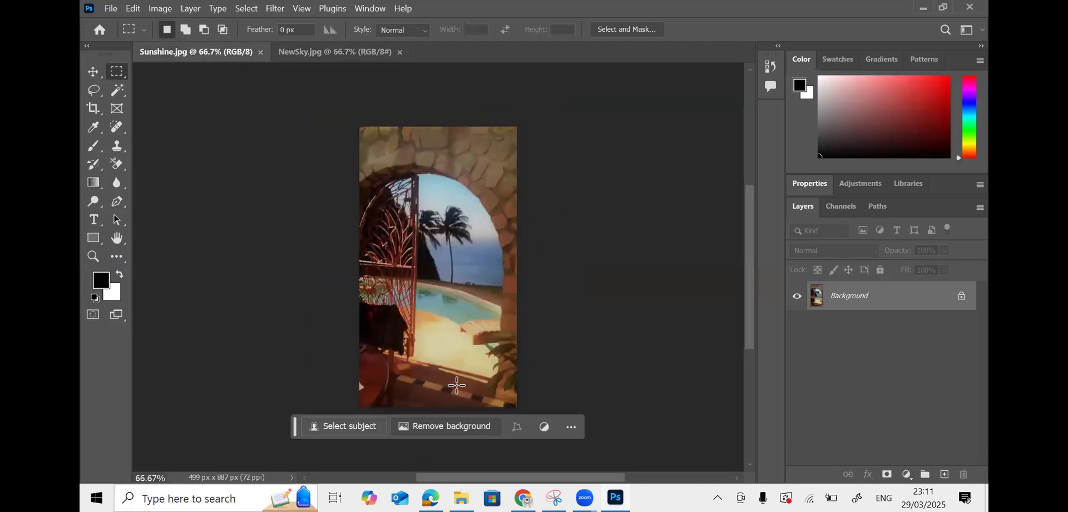
pyautogui.hotkey('alt', 'Tab')
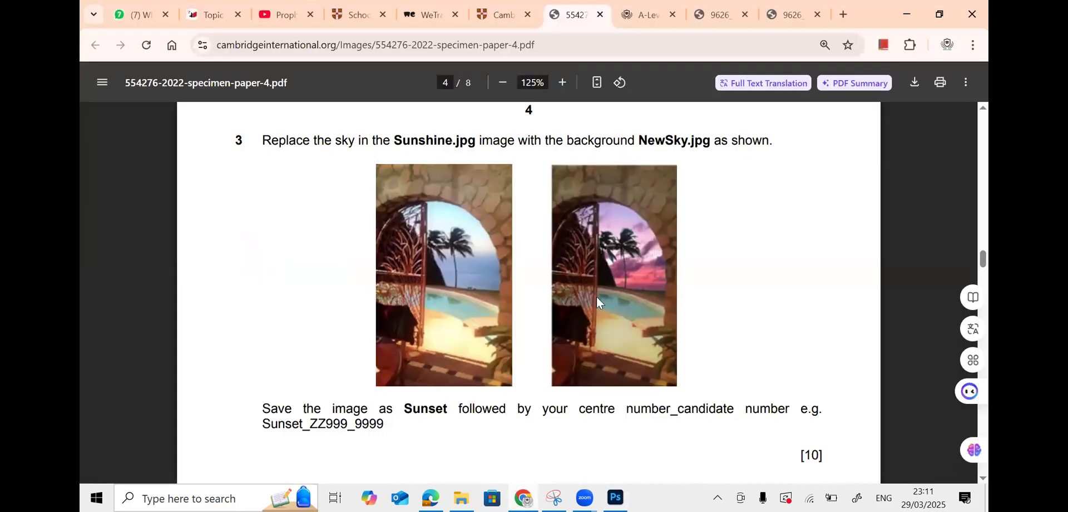
# - Scroll around question 3's reference pictures in the PDF to compare them closely
pyautogui.scroll(-2, 529, 292)
pyautogui.scroll(2, 513, 304)
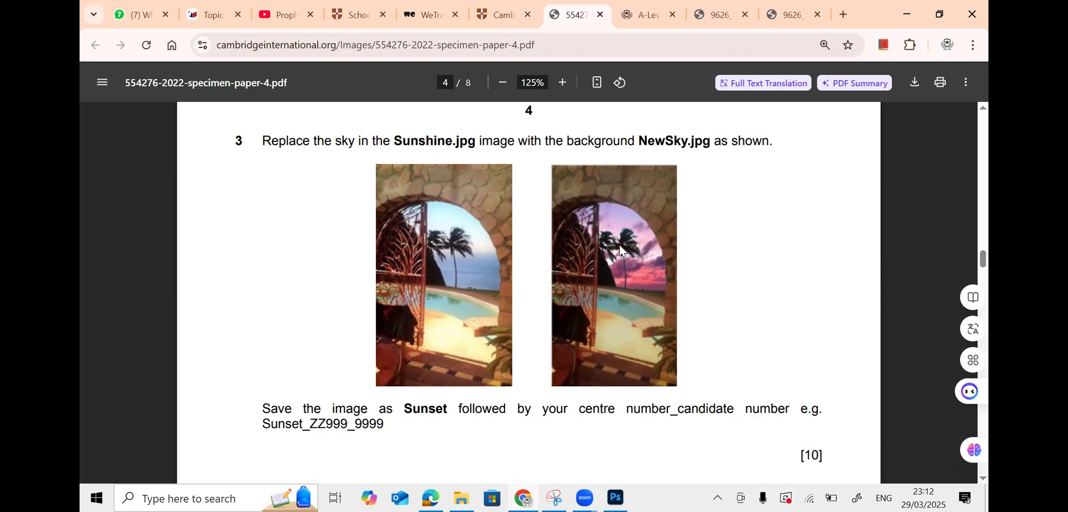
pyautogui.scroll(1, 620, 248)
pyautogui.scroll(1, 620, 244)
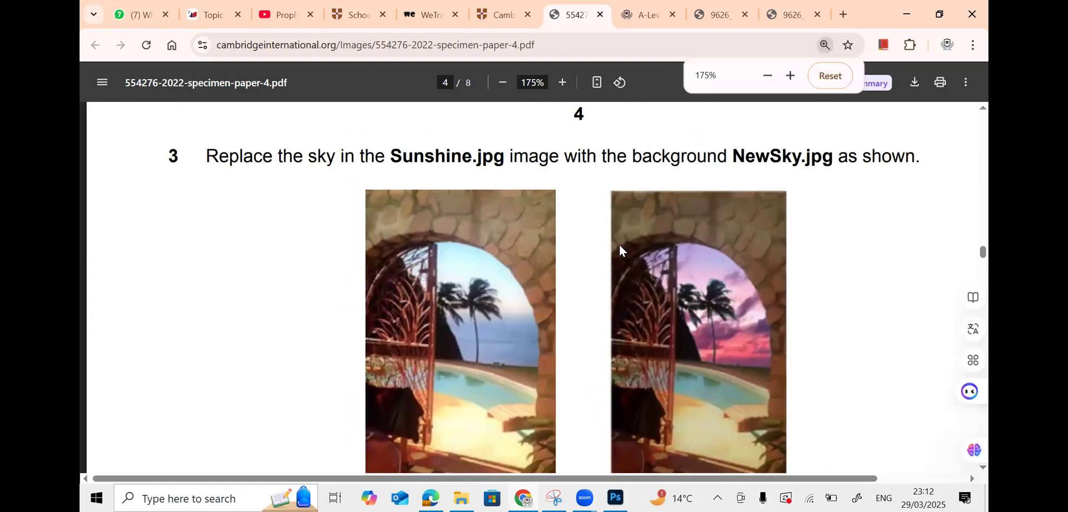
pyautogui.hscroll(3, 753, 449)
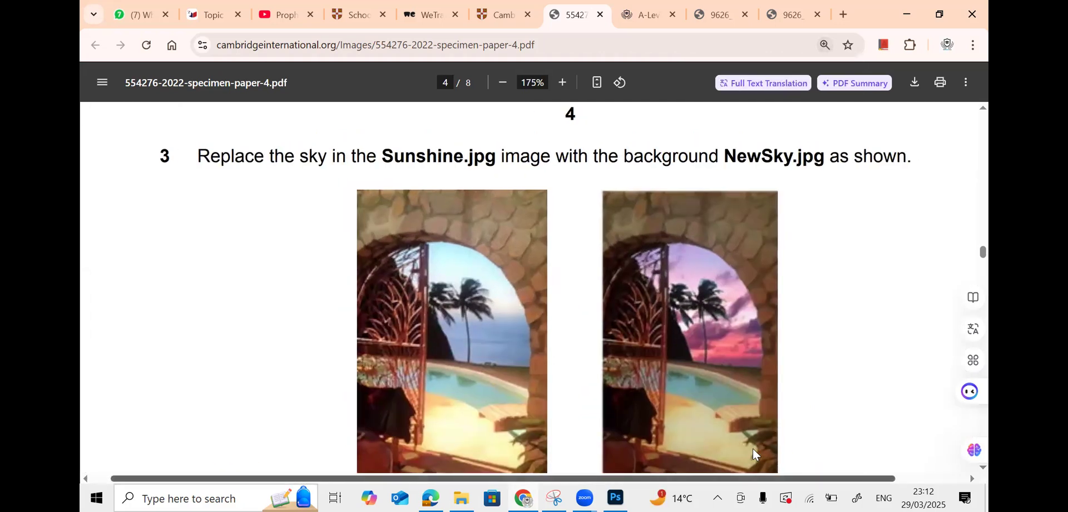
pyautogui.scroll(-1, 796, 387)
pyautogui.scroll(-2, 796, 386)
pyautogui.scroll(1, 796, 387)
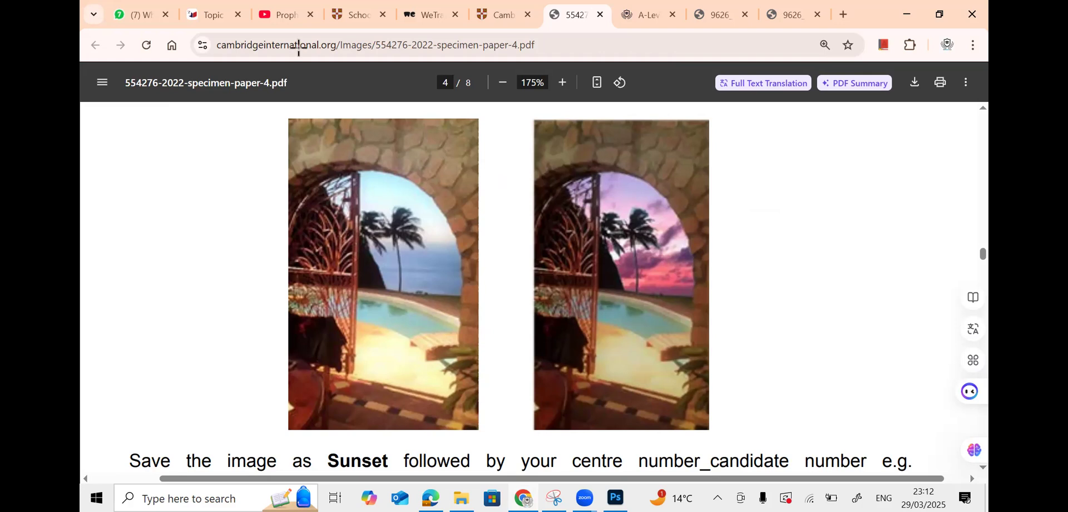
pyautogui.hotkey('alt', 'Tab')
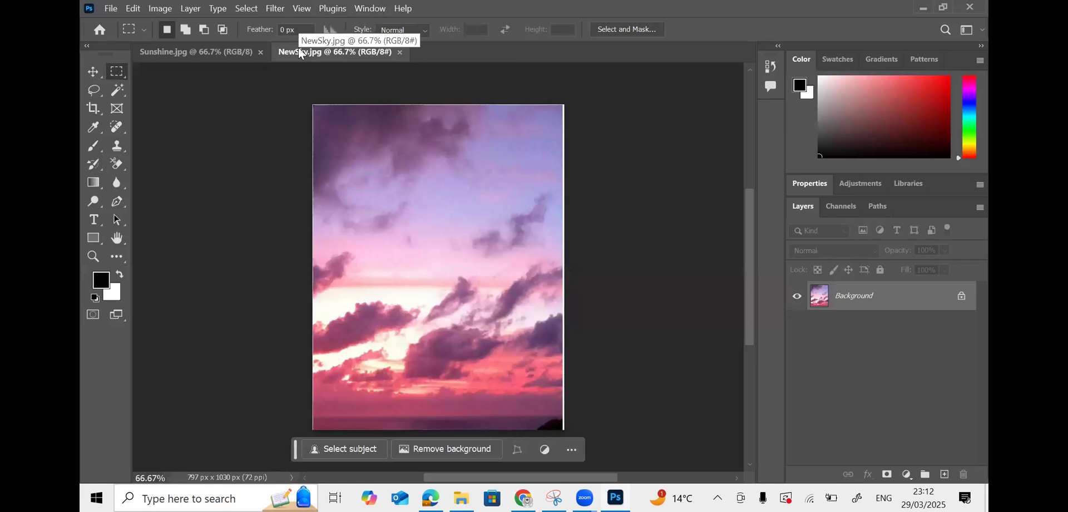
# - Bring Sunshine.jpg forward and zoom in on the arch, palm trees and sky
pyautogui.click(216, 52)
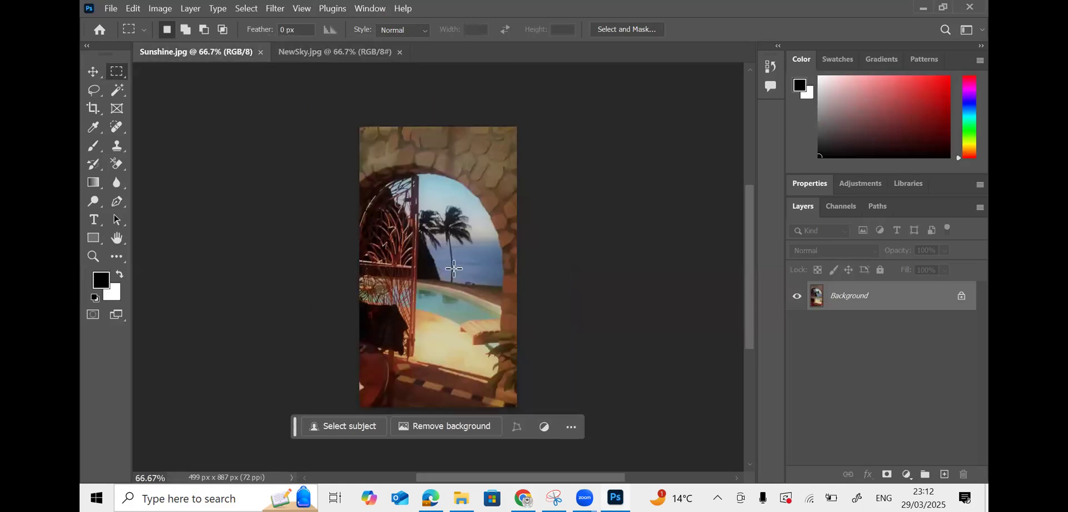
pyautogui.hotkey('ctrl', '+')
pyautogui.hotkey('ctrl', '+')
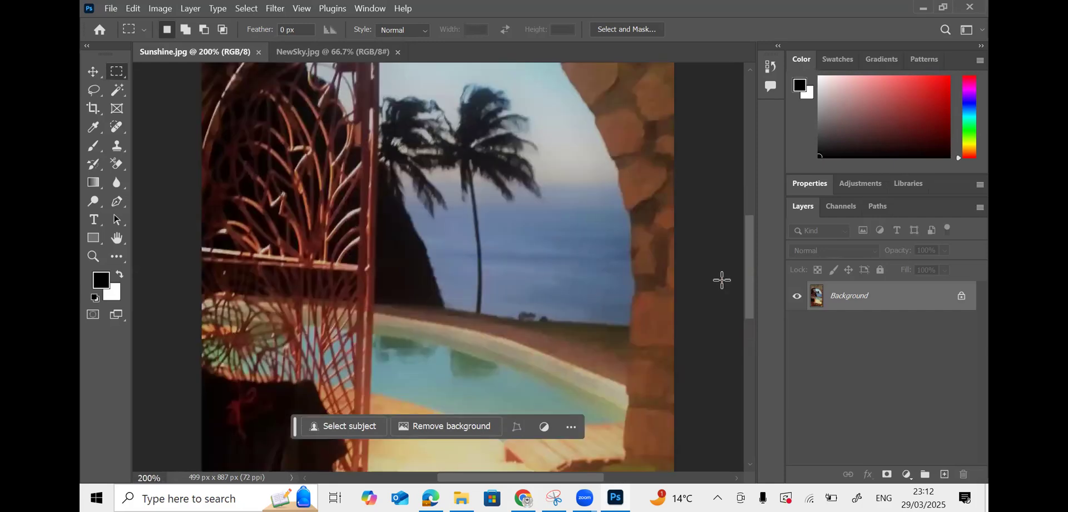
pyautogui.moveTo(749, 283); pyautogui.dragTo(741, 265)
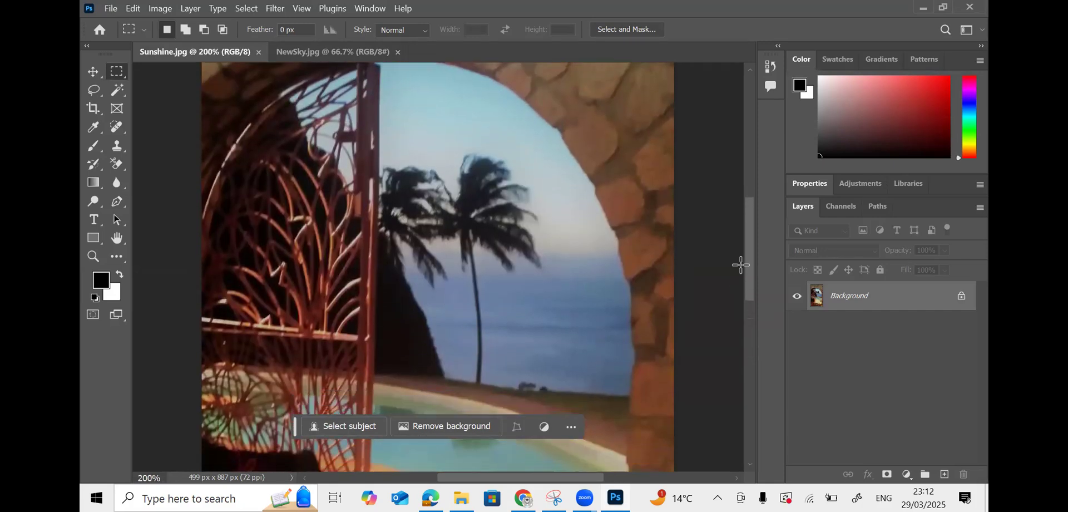
pyautogui.click(92, 93)
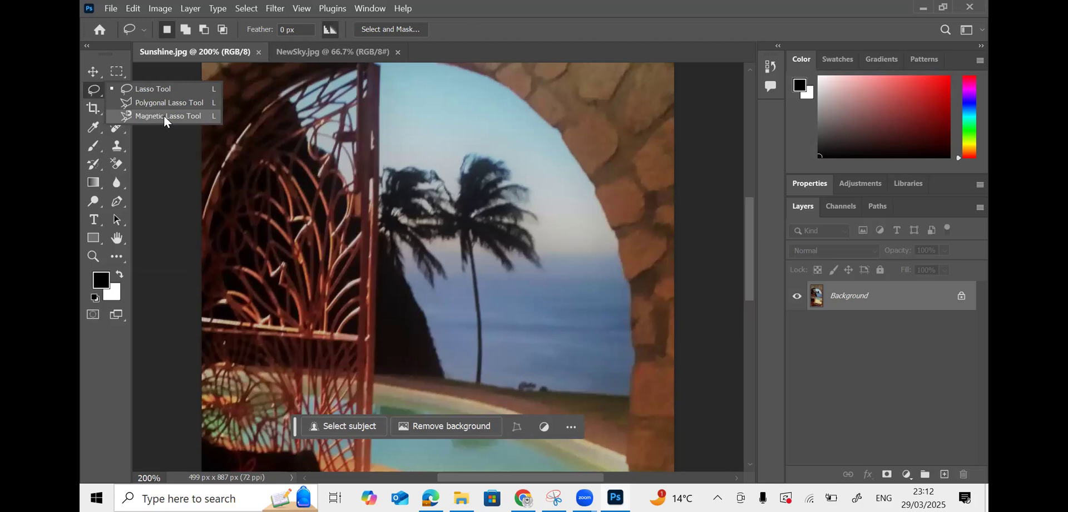
pyautogui.click(158, 154)
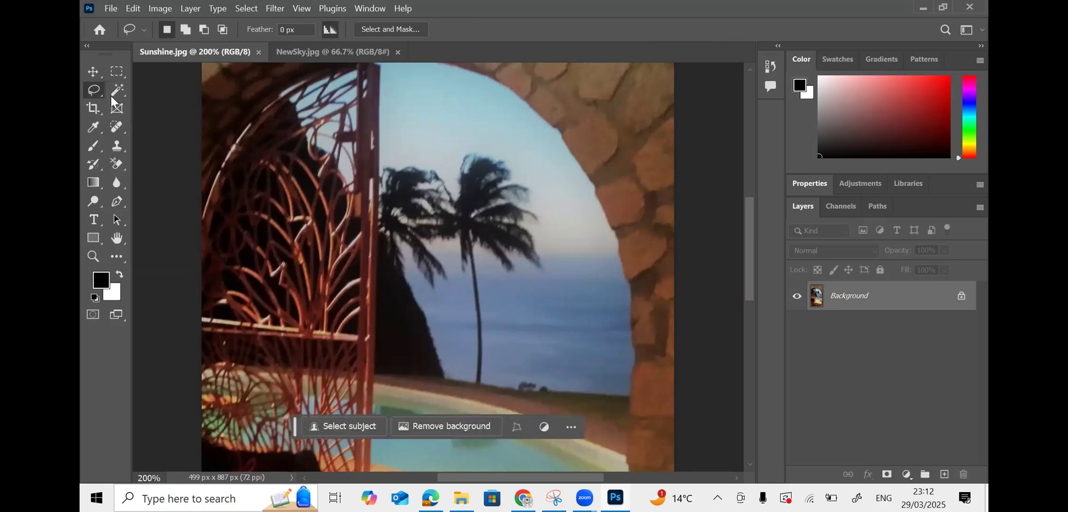
pyautogui.click(115, 92)
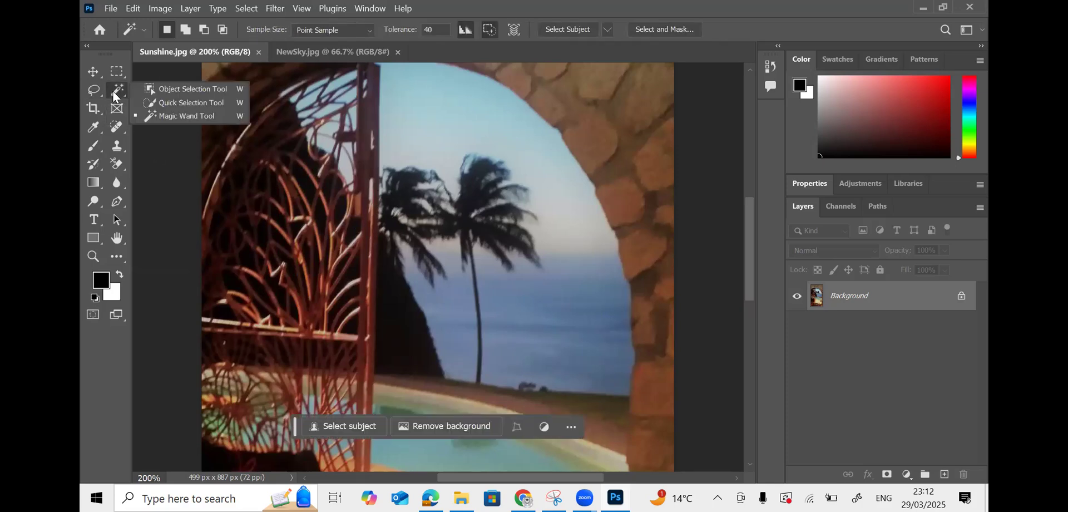
pyautogui.click(189, 115)
pyautogui.click(477, 257)
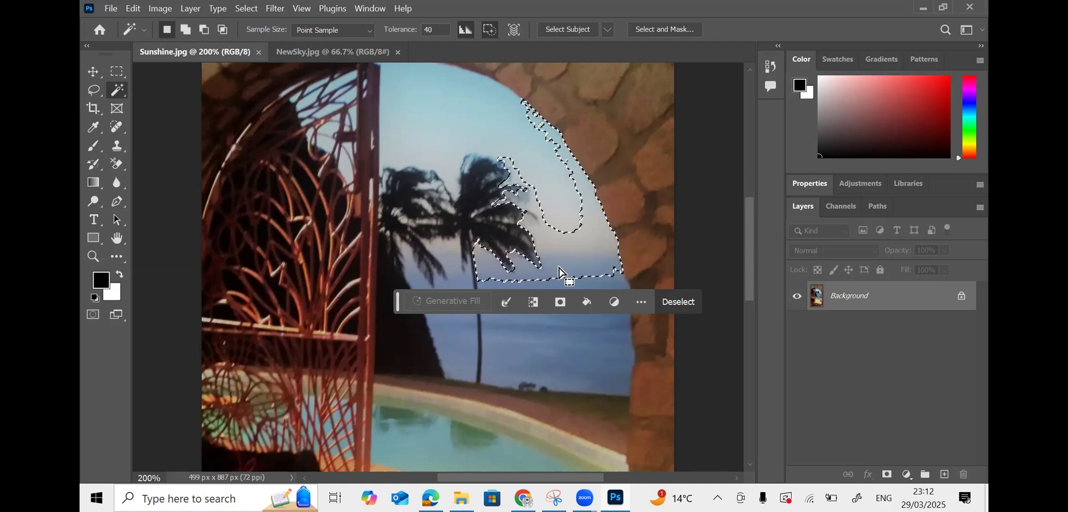
pyautogui.hotkey('shift', 'BackSpace')
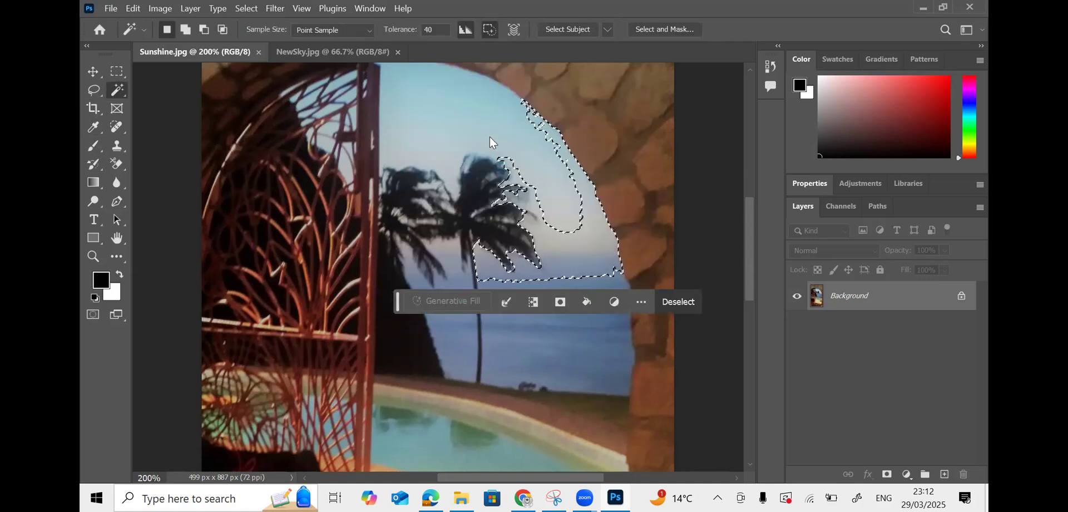
pyautogui.rightClick(118, 90)
pyautogui.click(120, 69)
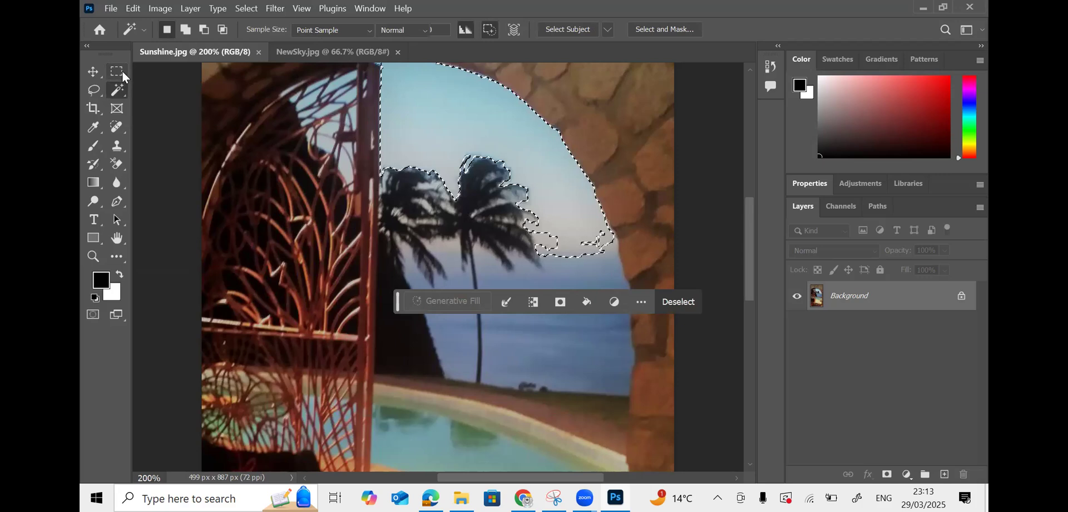
pyautogui.click(118, 163)
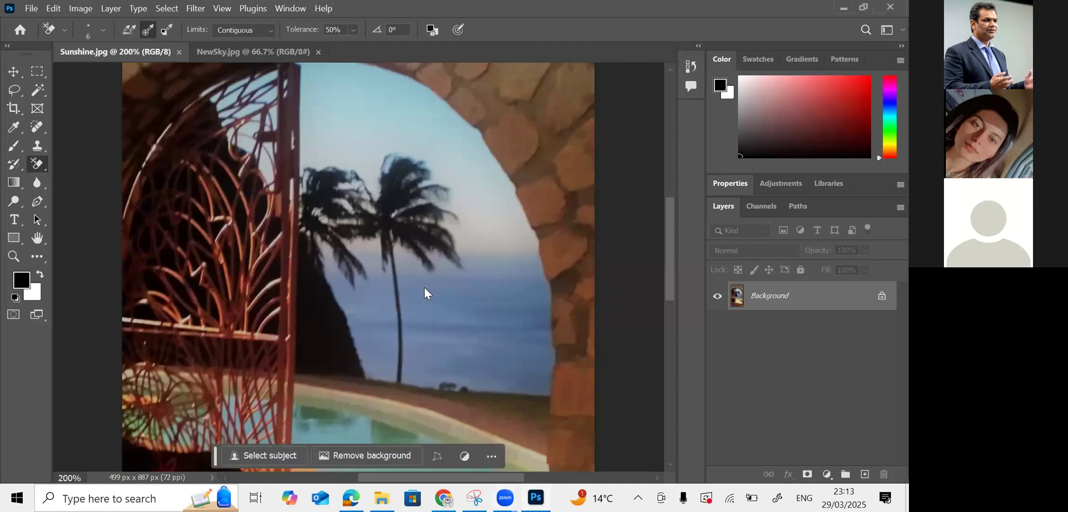
pyautogui.rightClick(38, 163)
pyautogui.click(83, 176)
pyautogui.click(453, 315)
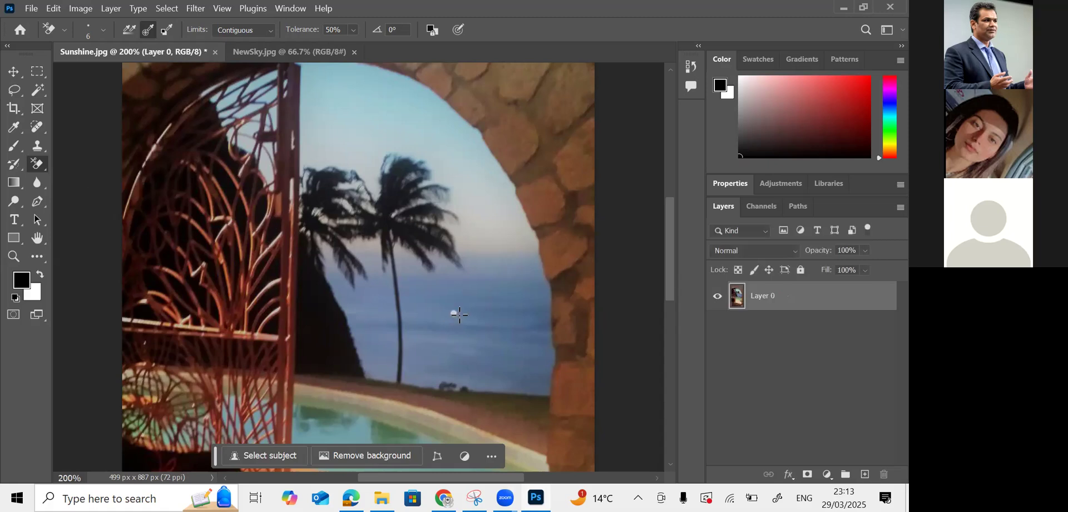
pyautogui.rightClick(36, 170)
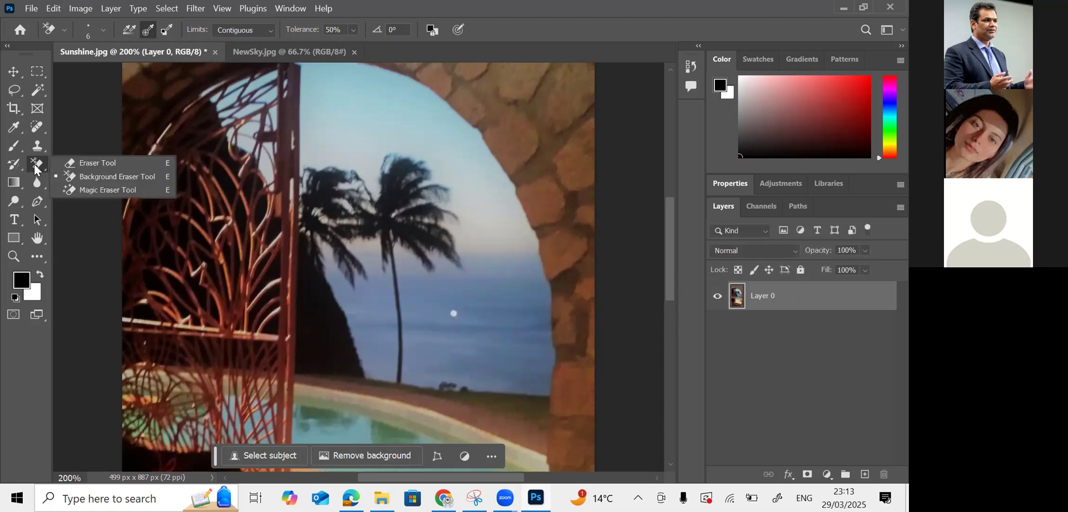
pyautogui.click(122, 189)
pyautogui.click(426, 296)
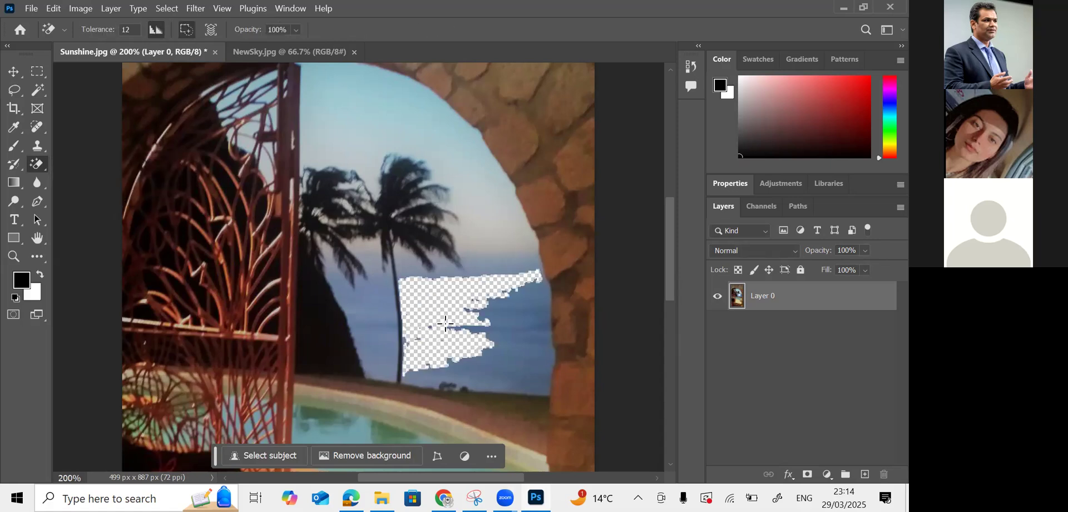
pyautogui.click(492, 336)
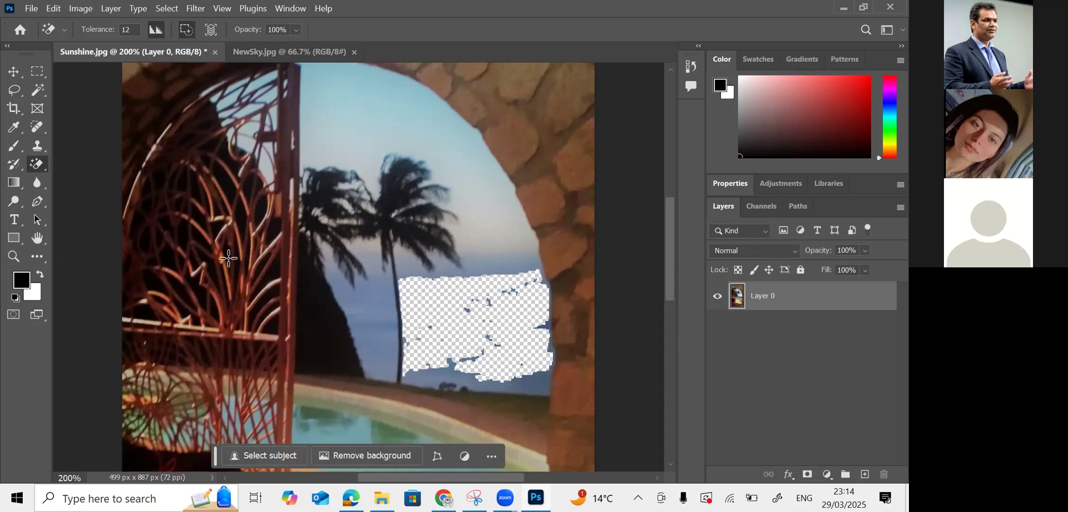
pyautogui.hotkey('ctrl', 'z')
pyautogui.hotkey('ctrl', 'z')
pyautogui.hotkey('ctrl', 'z')
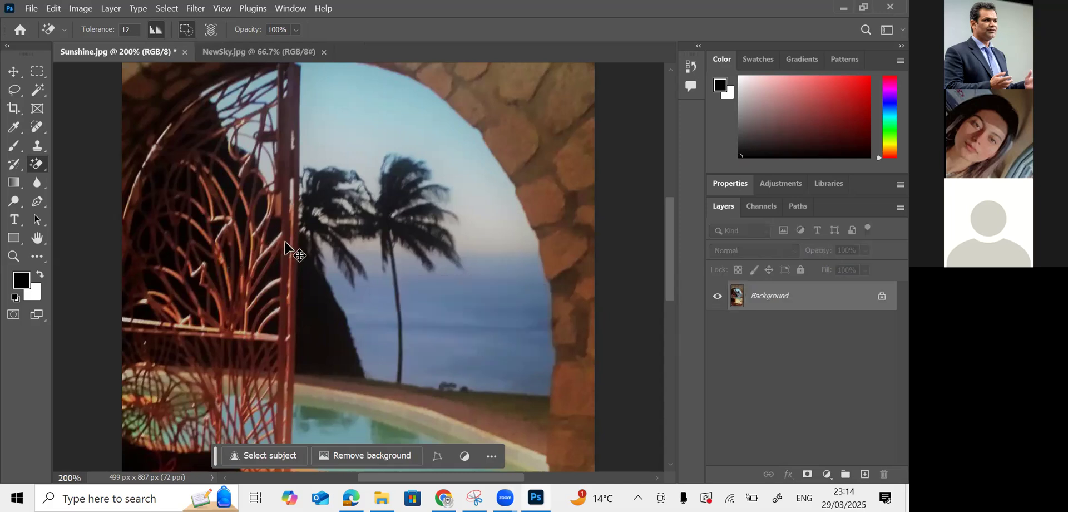
pyautogui.rightClick(38, 163)
# - Switch to the Magic Eraser Tool and set its tolerance to 32
pyautogui.click(85, 189)
pyautogui.click(130, 29)
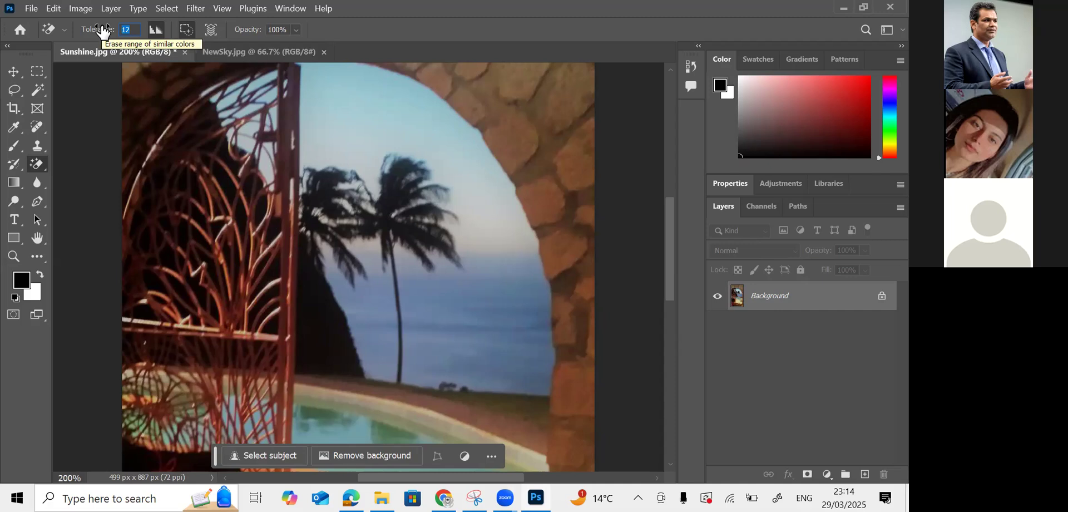
pyautogui.write('43')
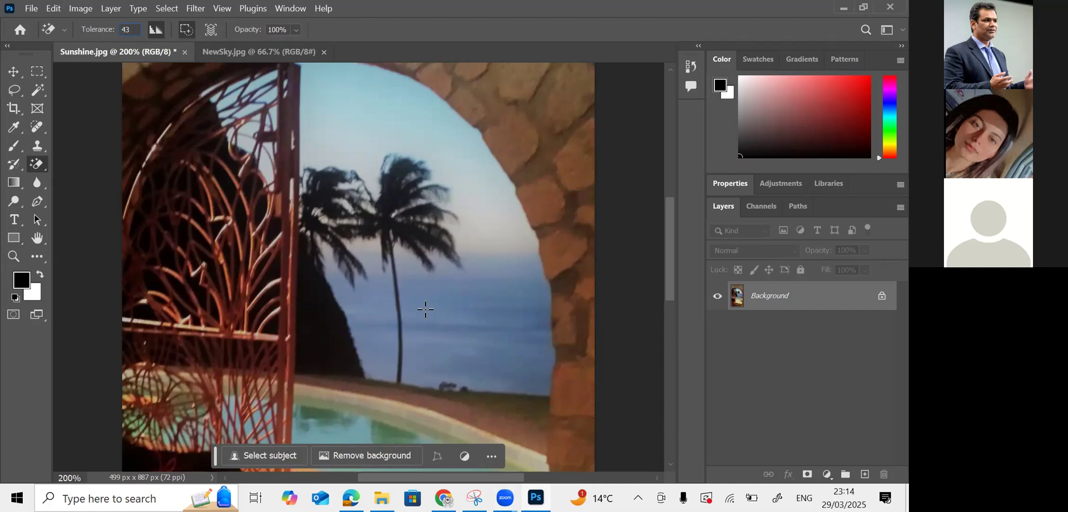
pyautogui.moveTo(138, 29); pyautogui.dragTo(102, 27)
pyautogui.write('32')
# - Erase the sea and sky patches around the palms and arch top, undoing the last erasure
pyautogui.click(438, 322)
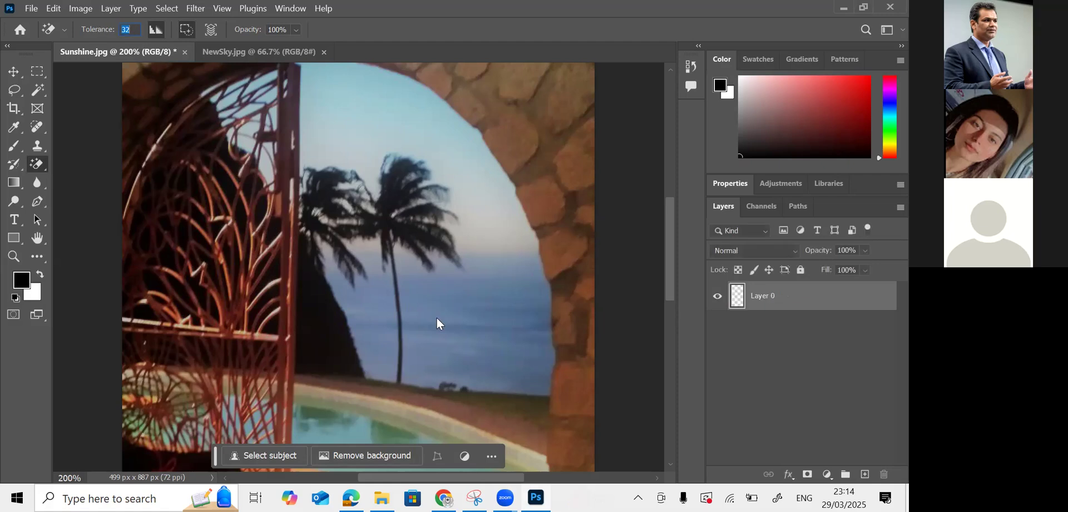
pyautogui.click(531, 371)
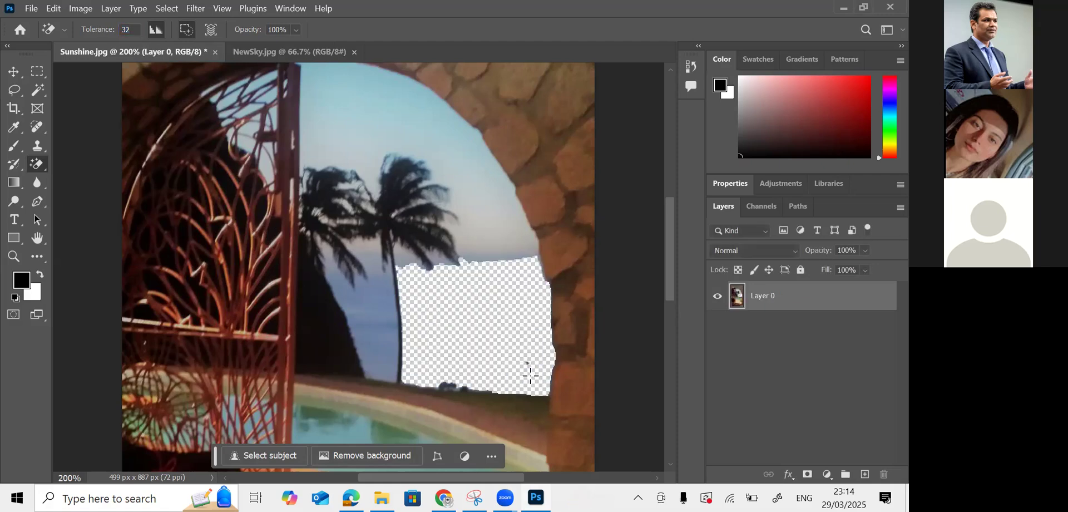
pyautogui.click(451, 384)
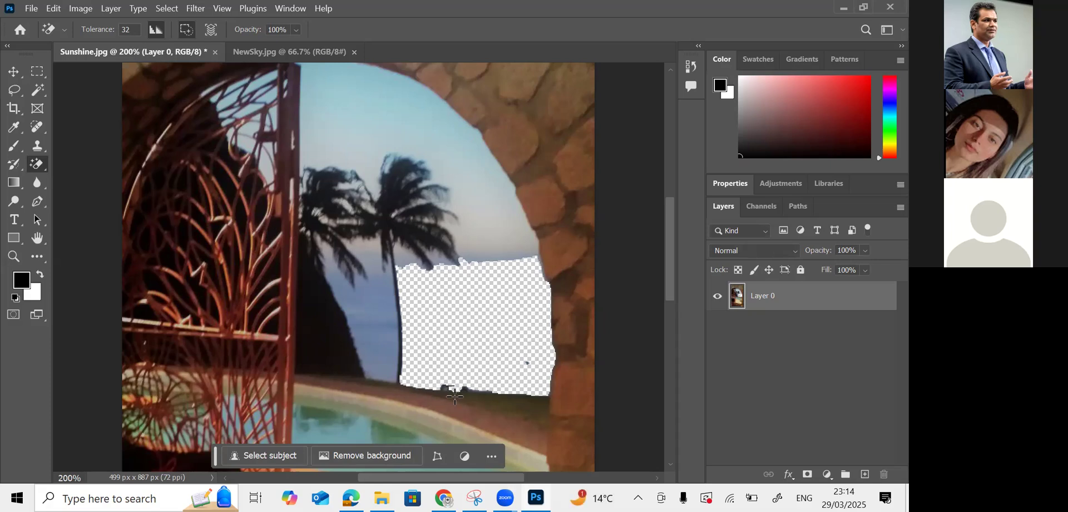
pyautogui.click(485, 224)
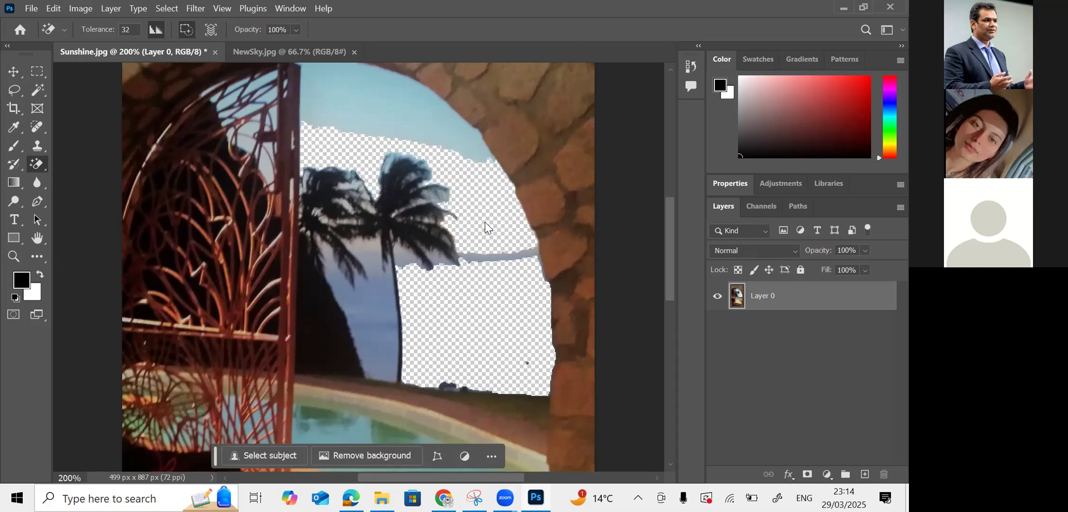
pyautogui.click(399, 97)
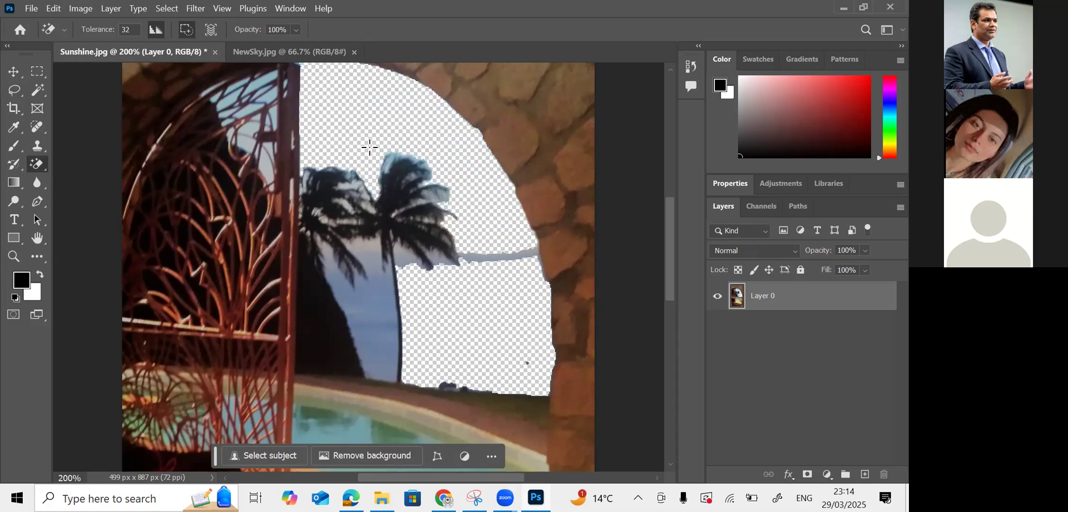
pyautogui.click(376, 322)
pyautogui.click(371, 260)
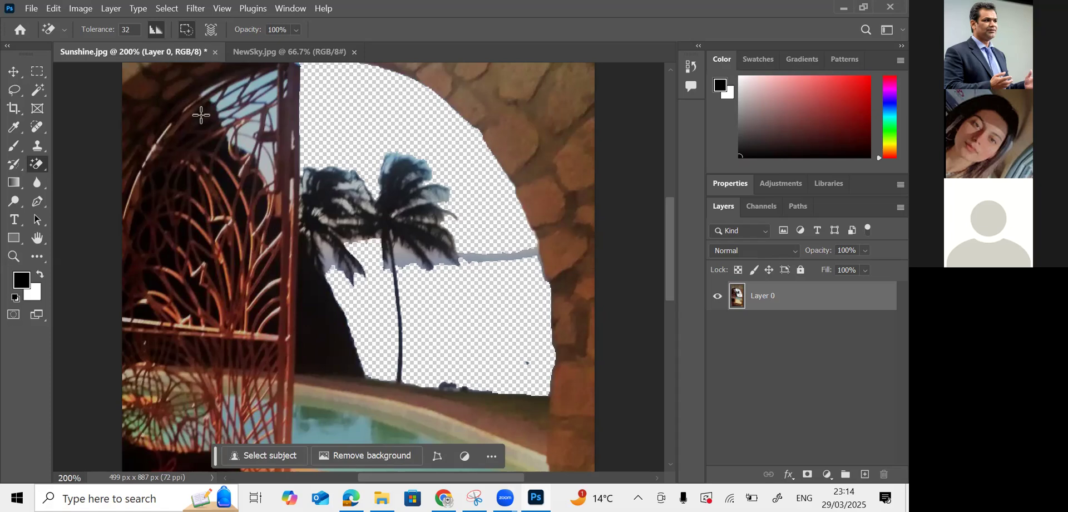
pyautogui.hotkey('ctrl', 'z')
# - At tolerance 21, erase the pale sky between the fronds and at the gate top
pyautogui.click(132, 31)
pyautogui.write('21')
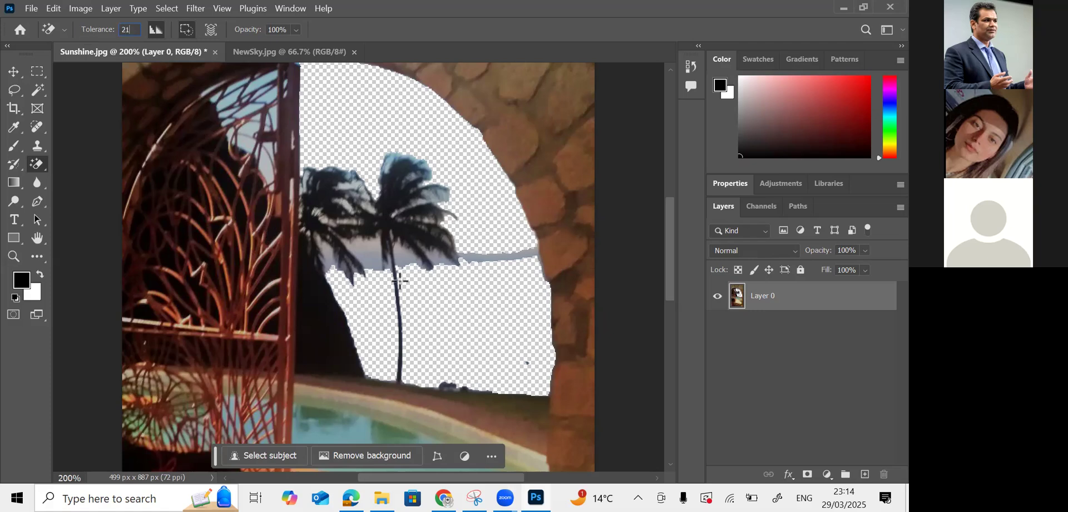
pyautogui.click(368, 253)
pyautogui.click(399, 259)
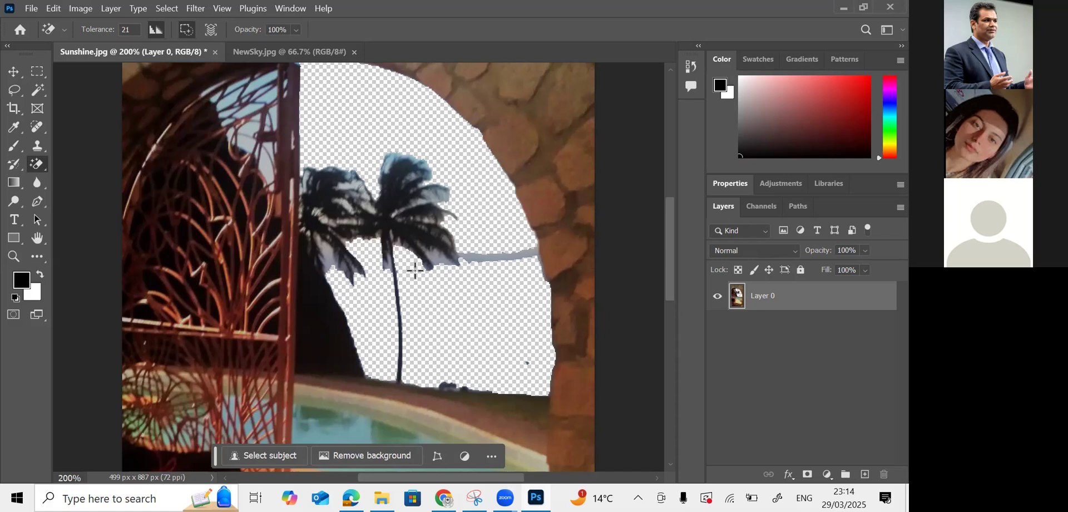
pyautogui.click(496, 257)
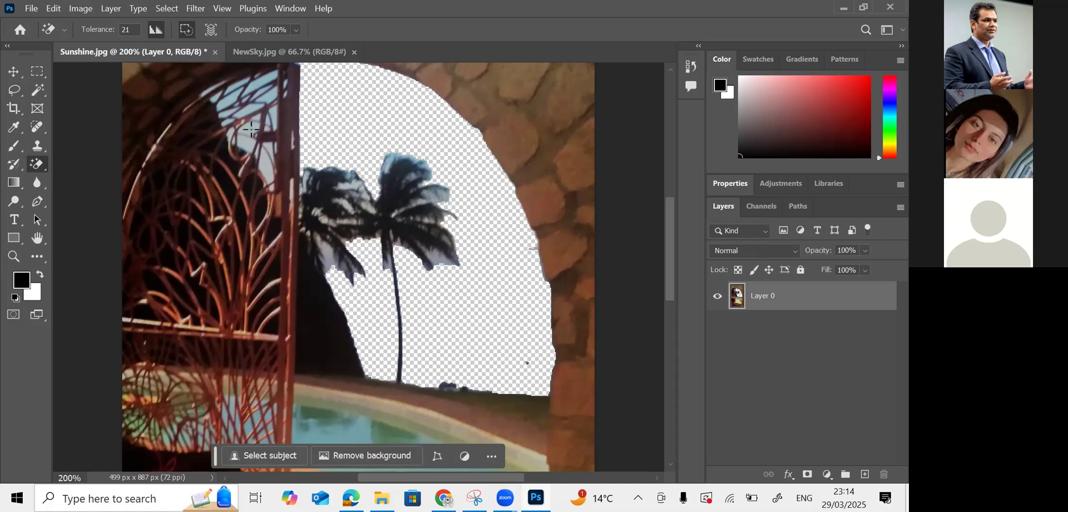
pyautogui.click(328, 262)
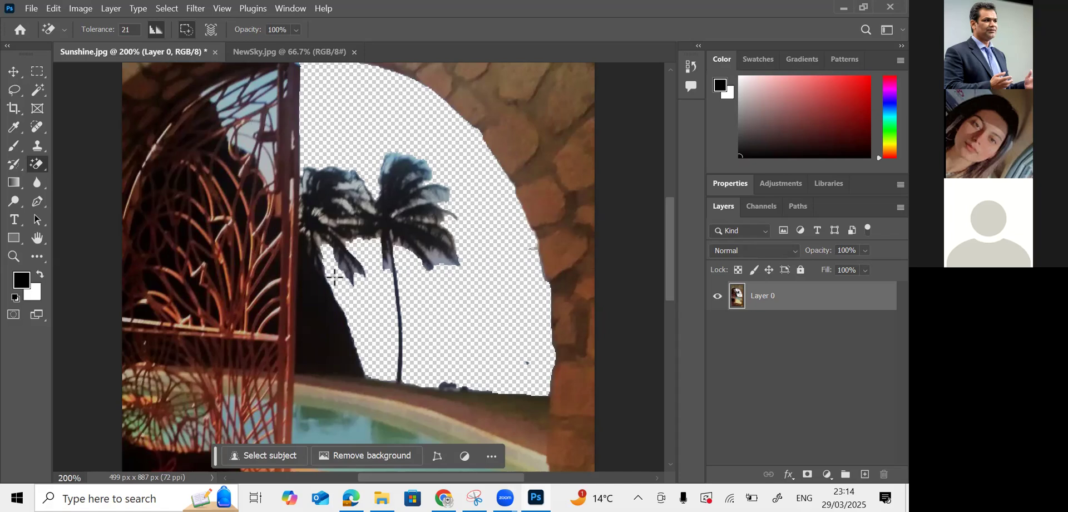
pyautogui.click(256, 85)
# - Zoom to 500% and erase the upper sky gaps between the gate bars
pyautogui.hotkey('ctrl', '+')
pyautogui.hotkey('ctrl', '+')
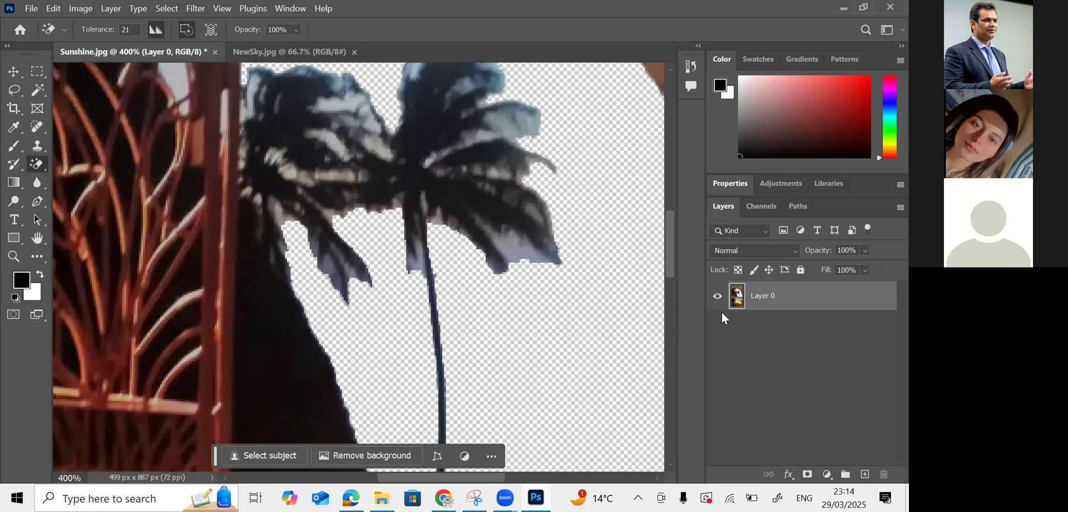
pyautogui.hotkey('ctrl', '+')
pyautogui.moveTo(672, 255); pyautogui.dragTo(688, 212)
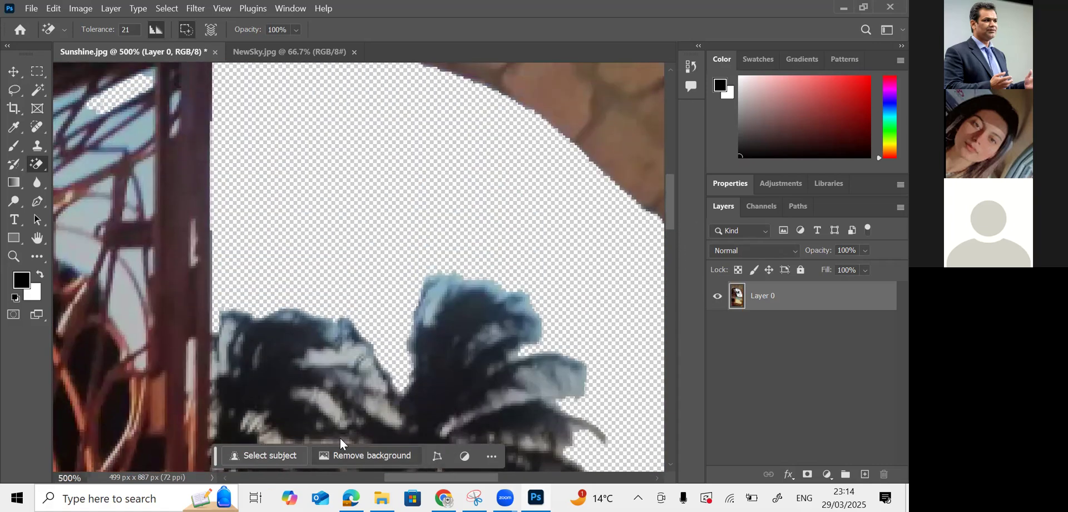
pyautogui.moveTo(425, 477); pyautogui.dragTo(364, 477)
pyautogui.moveTo(671, 202); pyautogui.dragTo(672, 191)
pyautogui.click(367, 210)
pyautogui.click(380, 181)
pyautogui.click(396, 173)
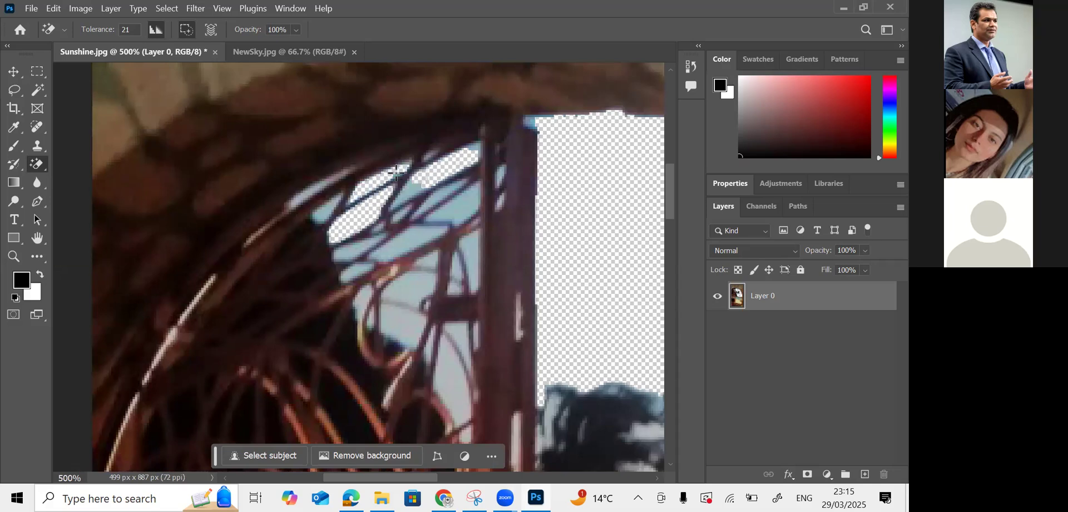
pyautogui.click(441, 204)
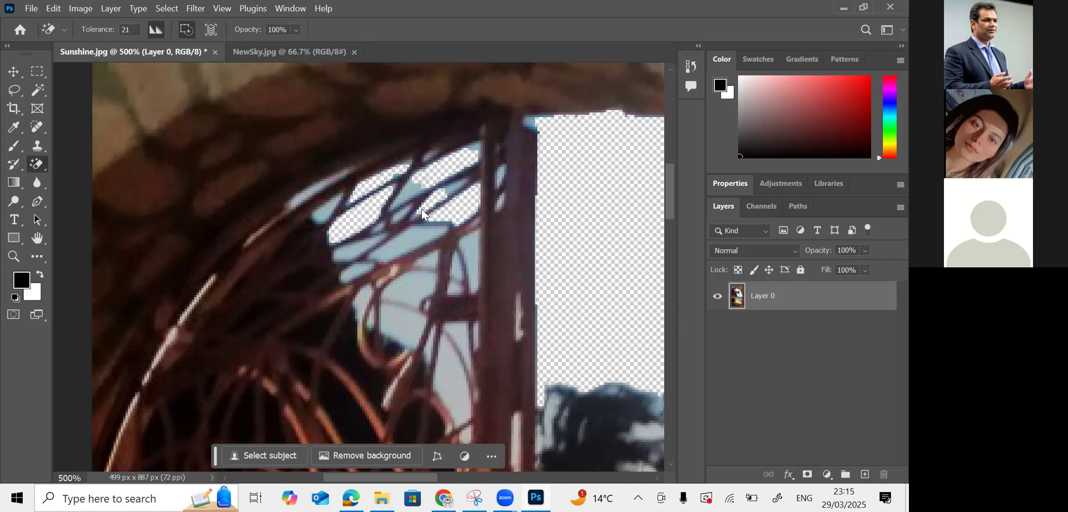
pyautogui.click(410, 190)
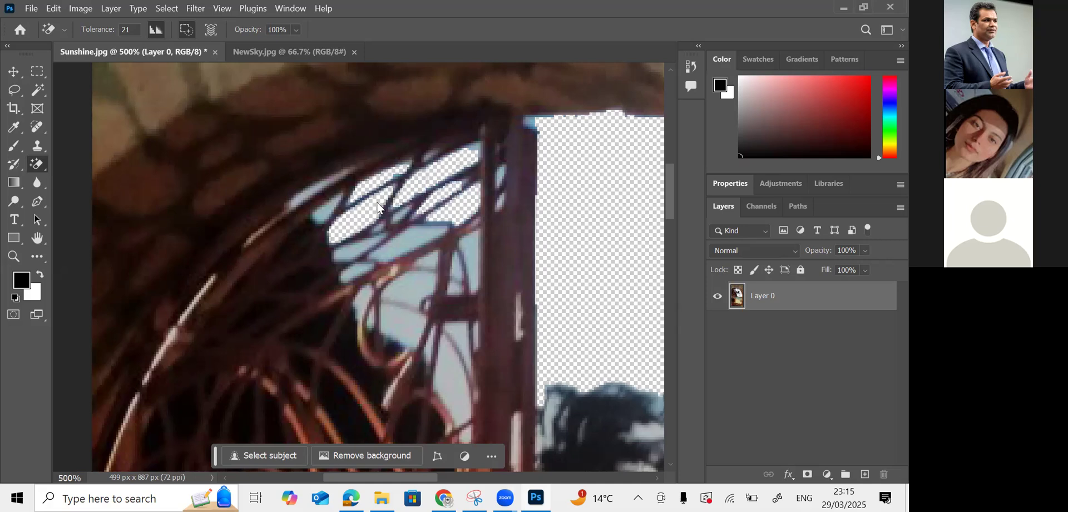
pyautogui.click(320, 212)
pyautogui.rightClick(41, 164)
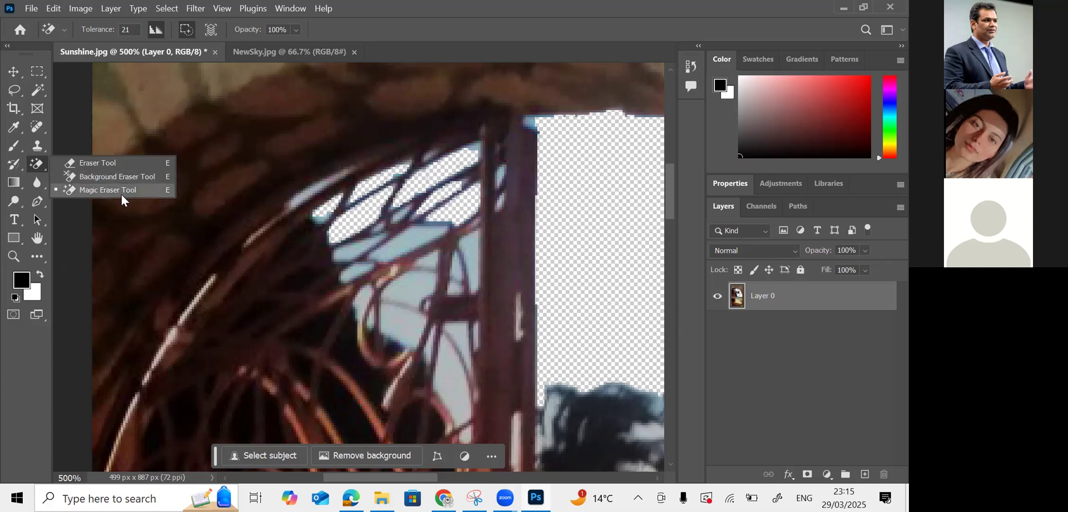
# - Erase the lower white, blue and light-blue sky patches among the gate bars
pyautogui.click(318, 193)
pyautogui.click(317, 194)
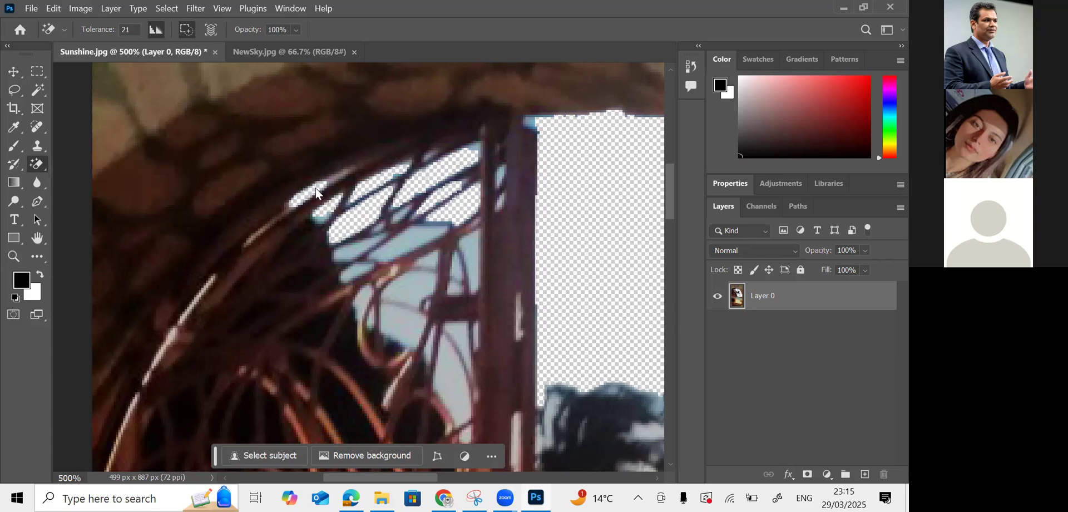
pyautogui.click(337, 178)
pyautogui.click(402, 312)
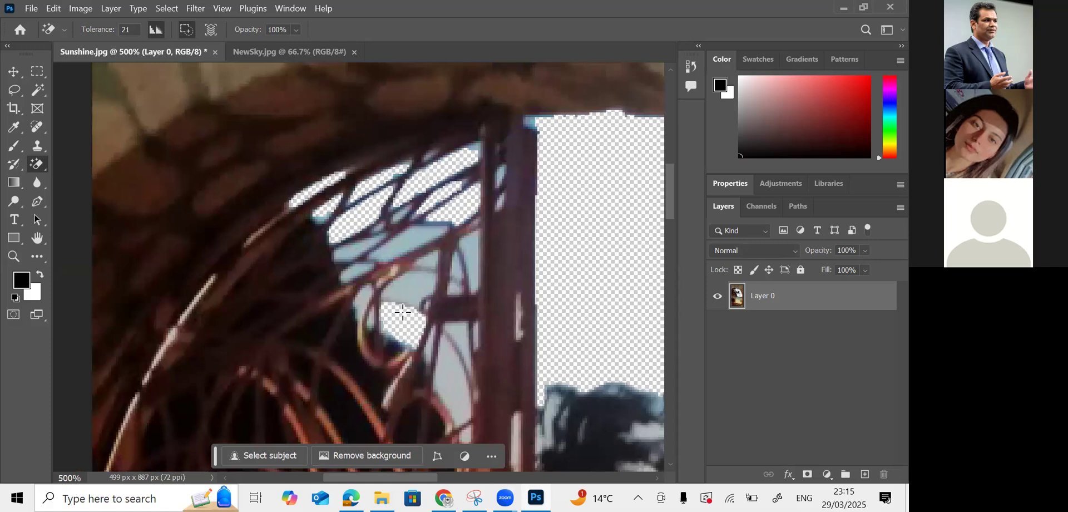
pyautogui.click(411, 284)
pyautogui.click(449, 361)
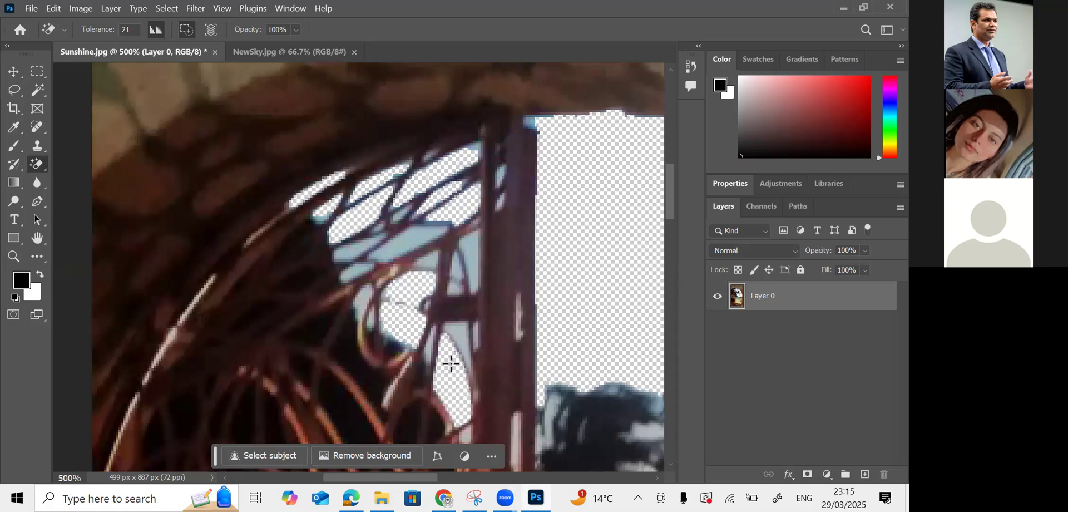
pyautogui.click(455, 326)
pyautogui.click(464, 260)
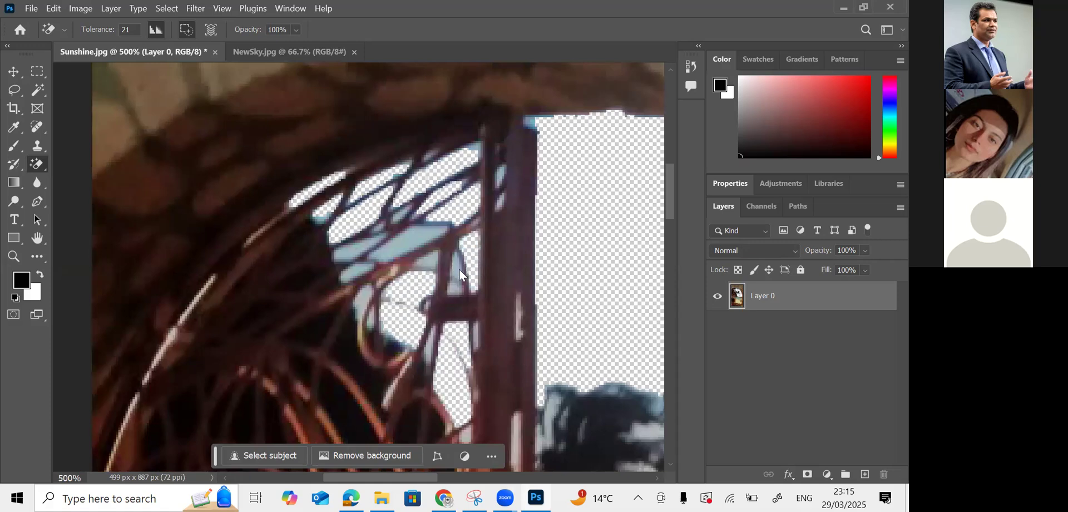
pyautogui.click(399, 243)
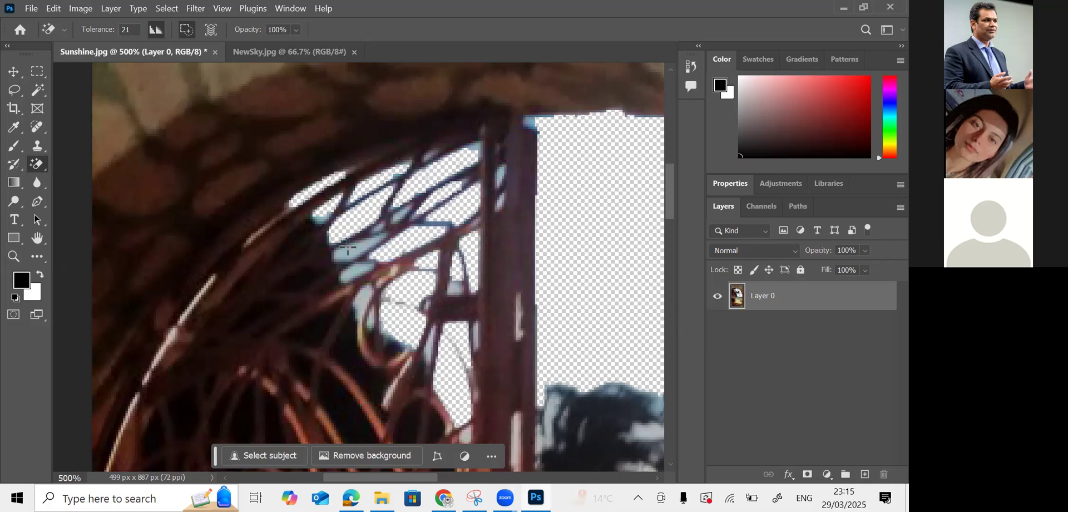
pyautogui.click(348, 247)
pyautogui.click(353, 272)
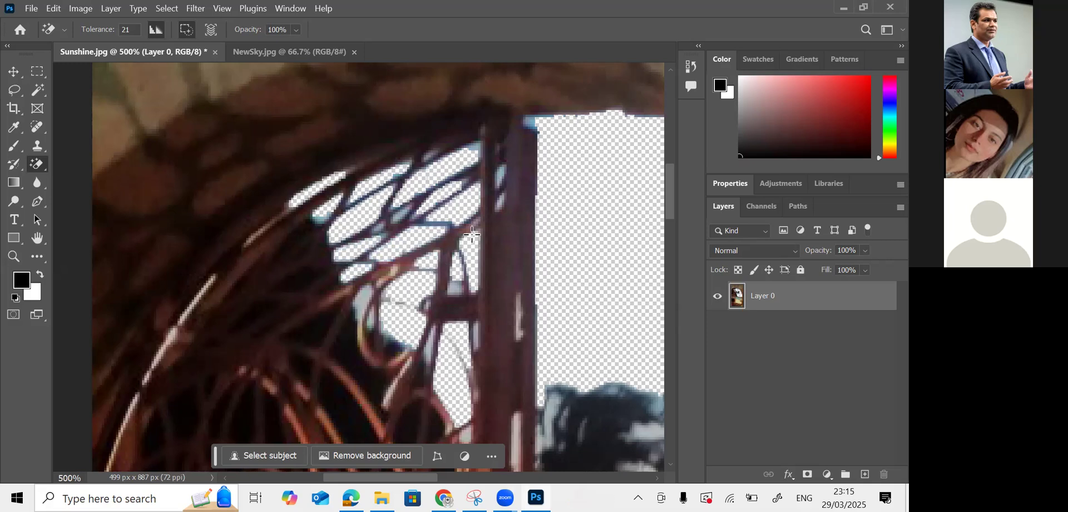
# - Erase the pale slivers along the gate post and a leftover light patch
pyautogui.click(503, 177)
pyautogui.click(476, 146)
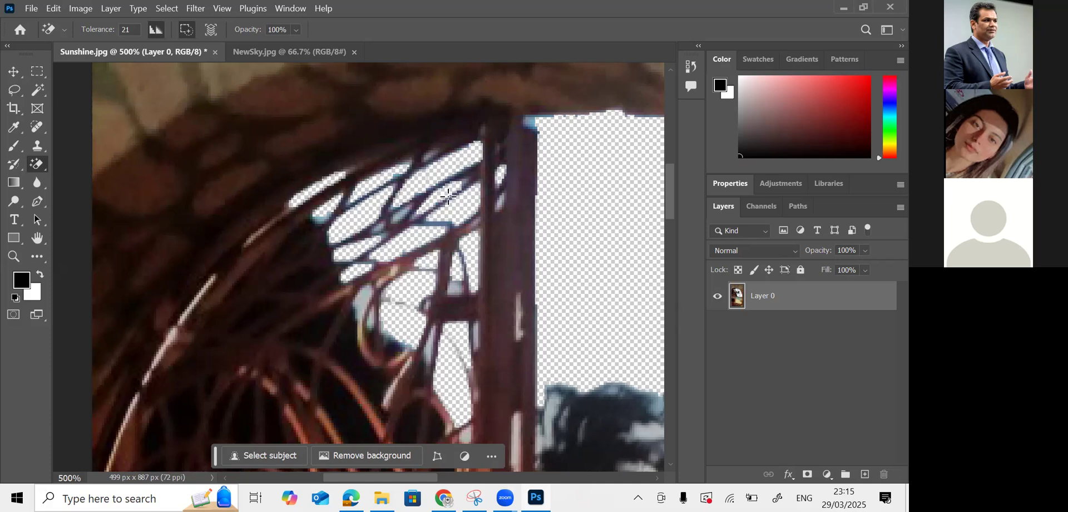
pyautogui.click(519, 320)
pyautogui.click(515, 432)
pyautogui.click(476, 334)
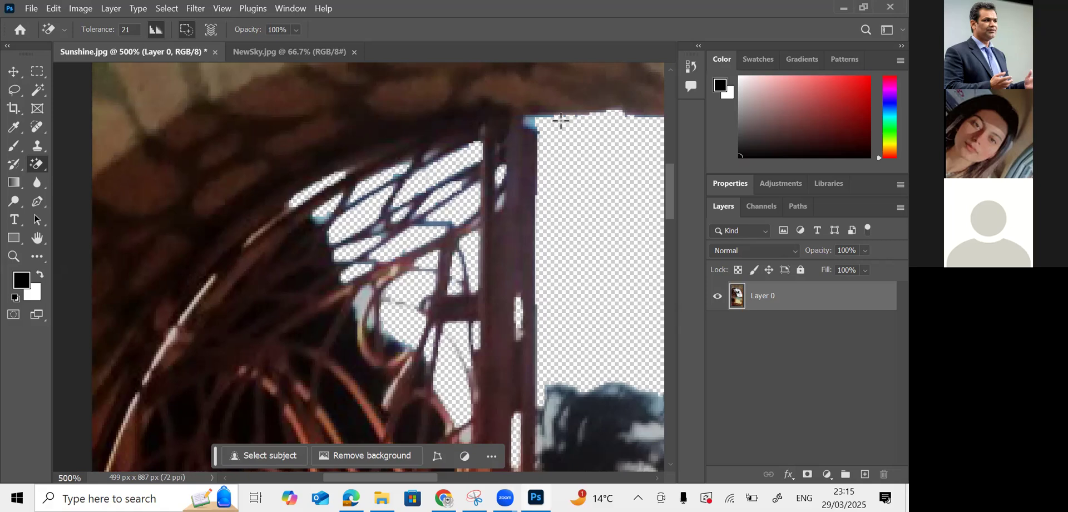
pyautogui.click(369, 307)
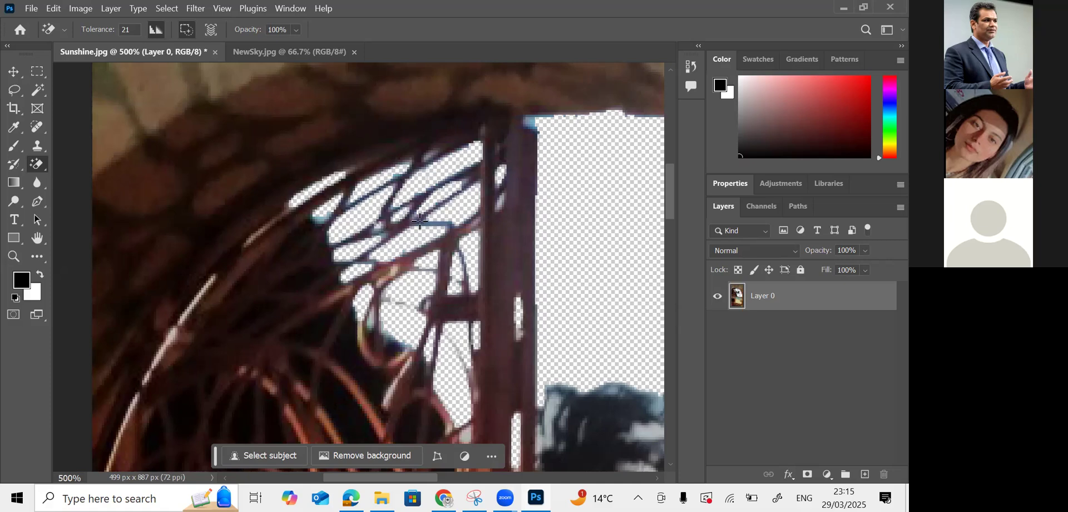
pyautogui.scroll(-3, 441, 365)
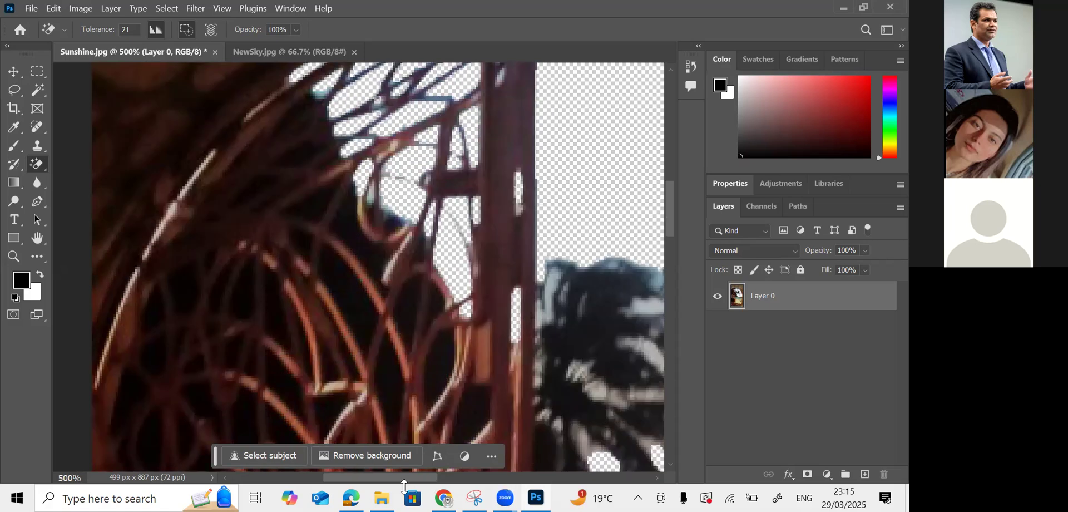
pyautogui.hscroll(5, 390, 350)
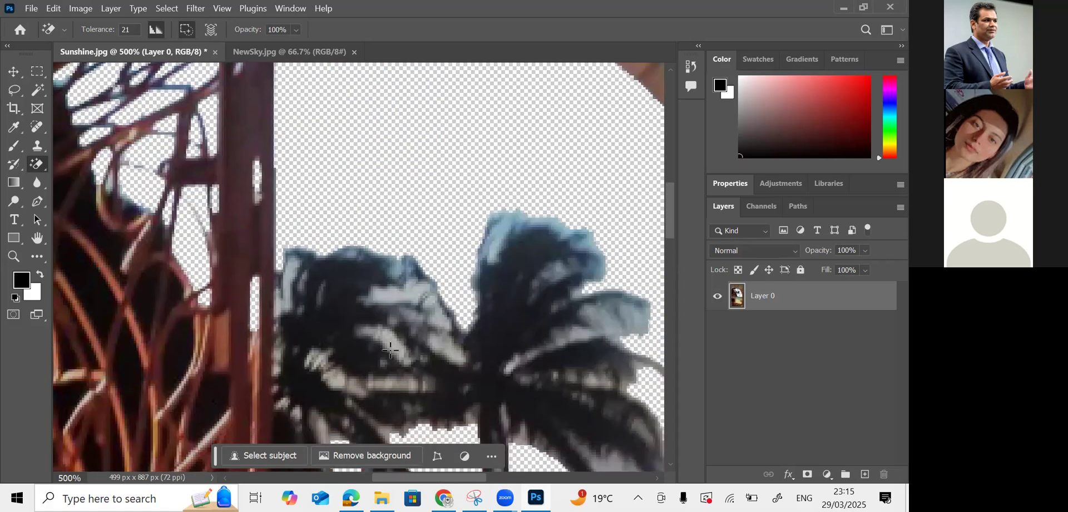
# - Erase the pale streaks and patches between the left palm's fronds
pyautogui.click(285, 277)
pyautogui.click(412, 300)
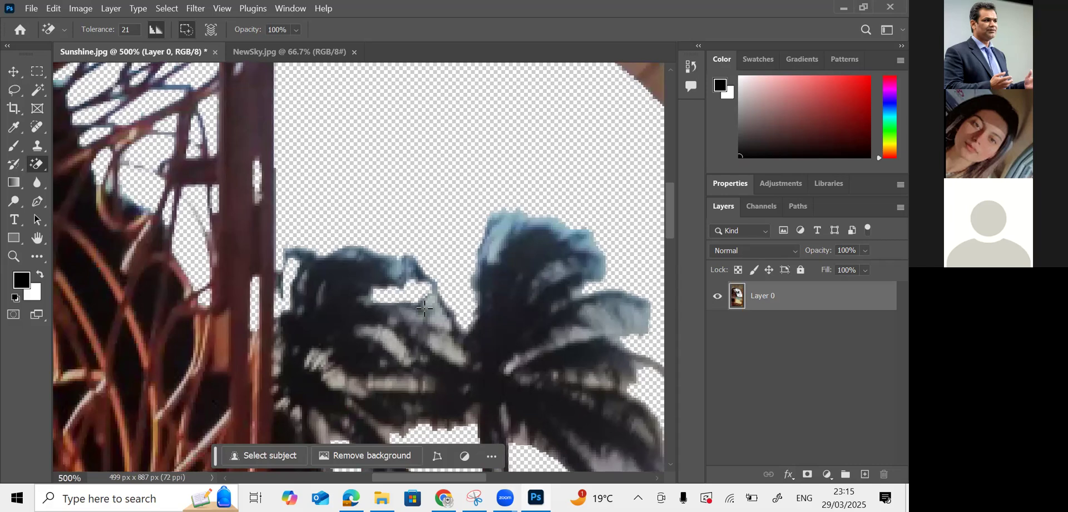
pyautogui.click(495, 224)
pyautogui.click(449, 354)
pyautogui.click(391, 341)
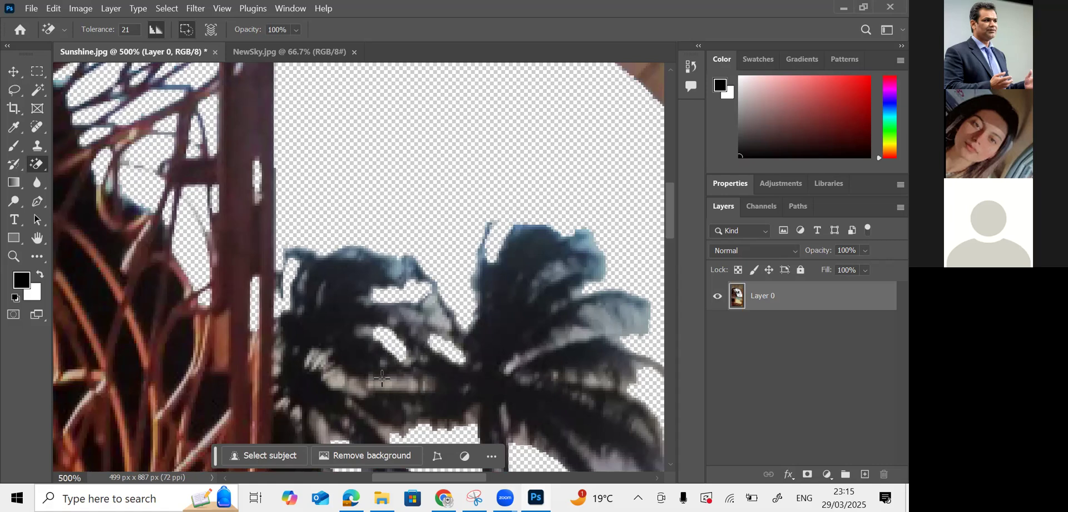
pyautogui.click(382, 378)
pyautogui.click(334, 377)
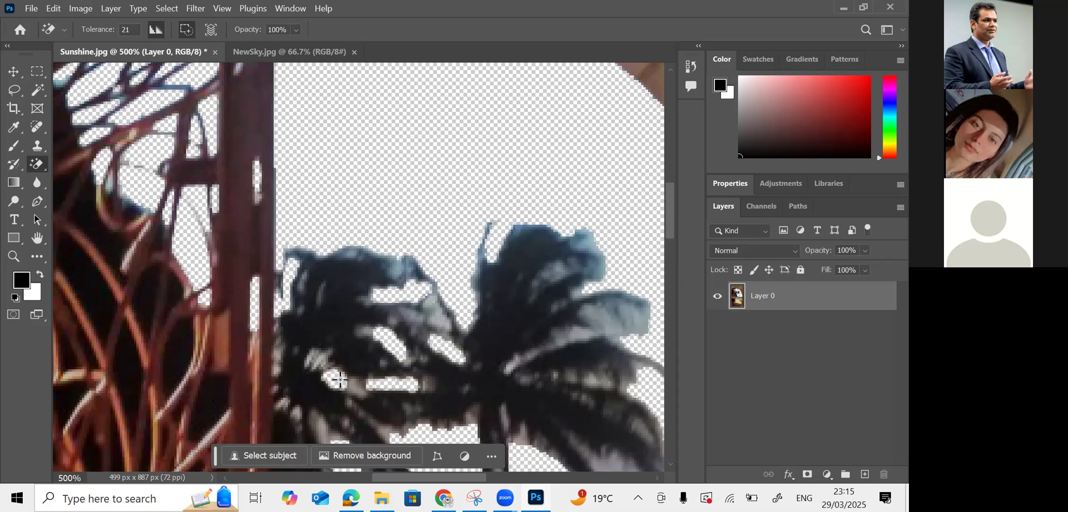
# - Erase the pale blue-grey patches around the right palm and a frond tip
pyautogui.click(638, 319)
pyautogui.click(581, 334)
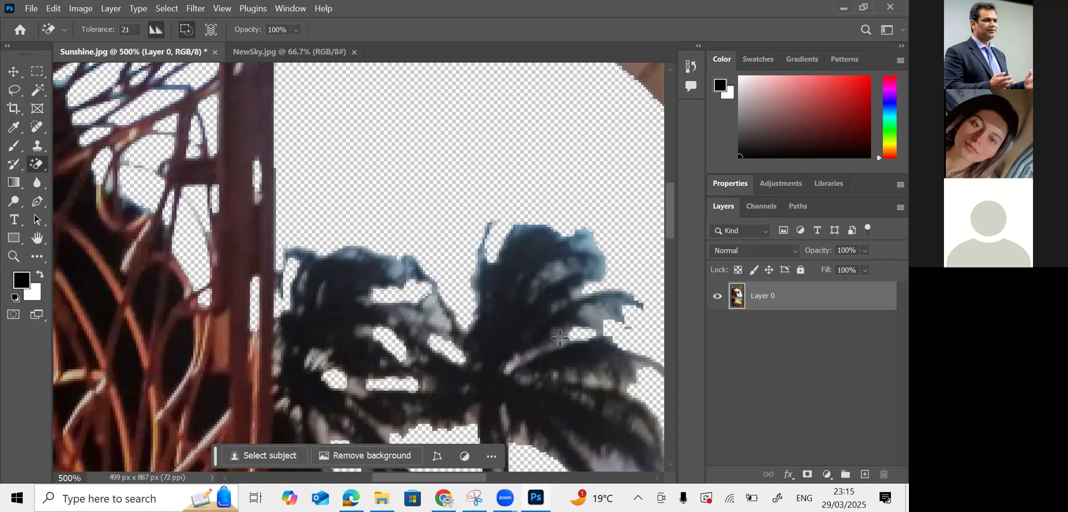
pyautogui.click(601, 325)
pyautogui.click(594, 244)
pyautogui.scroll(-3, 611, 396)
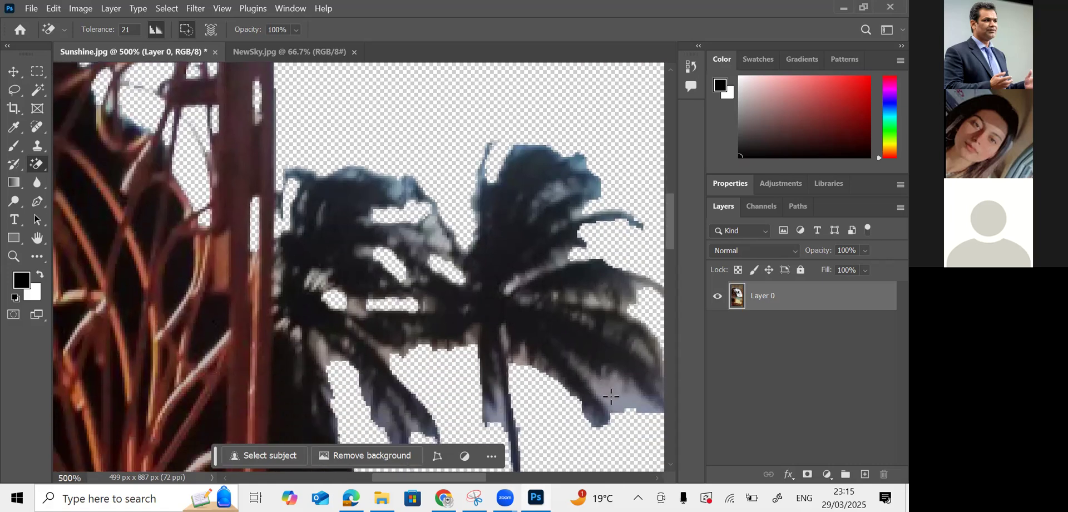
pyautogui.click(622, 401)
pyautogui.scroll(-1, 622, 400)
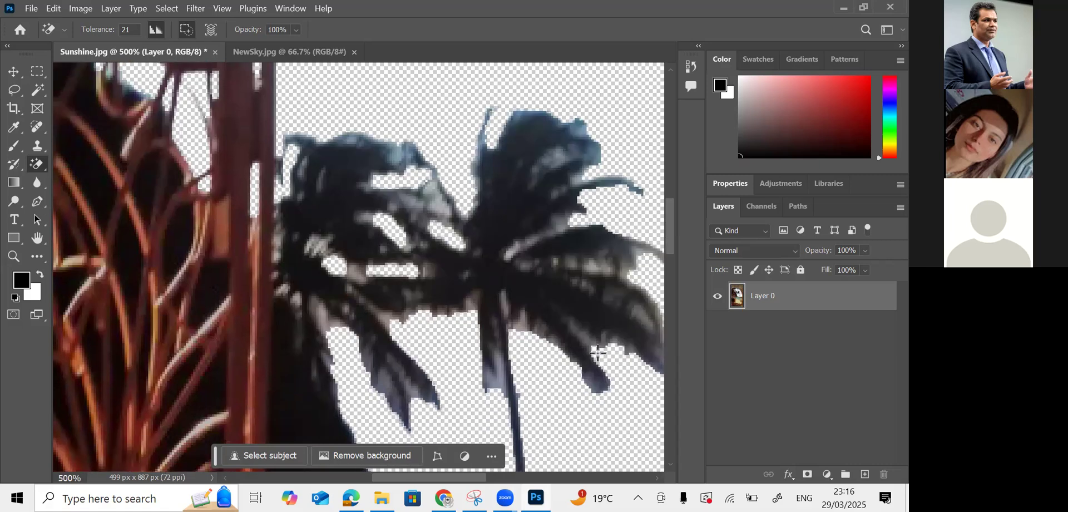
pyautogui.click(497, 381)
# - Lower the tolerance to 15 and erase the blue-tinted crown edges and frond tips
pyautogui.click(116, 30)
pyautogui.write('15')
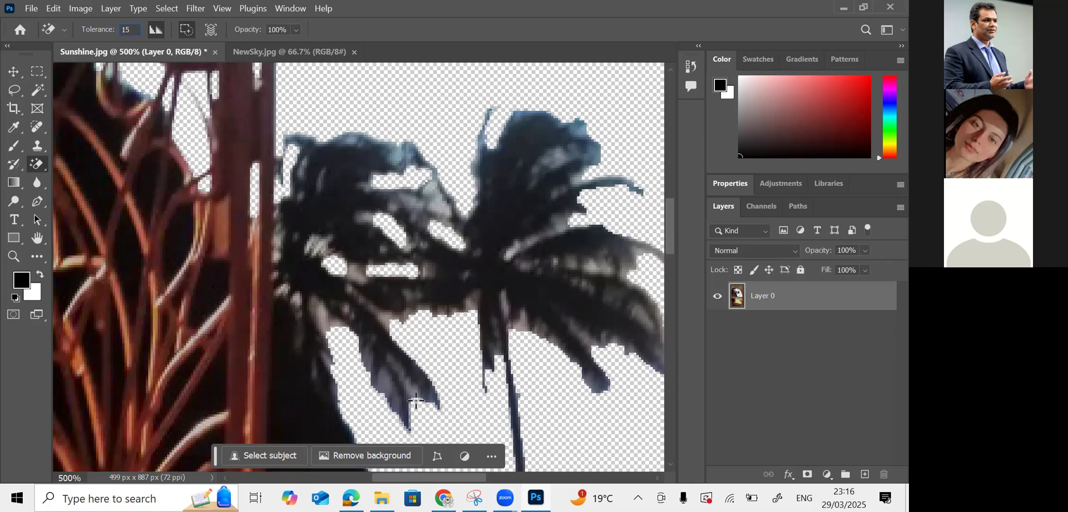
pyautogui.click(586, 133)
pyautogui.click(598, 154)
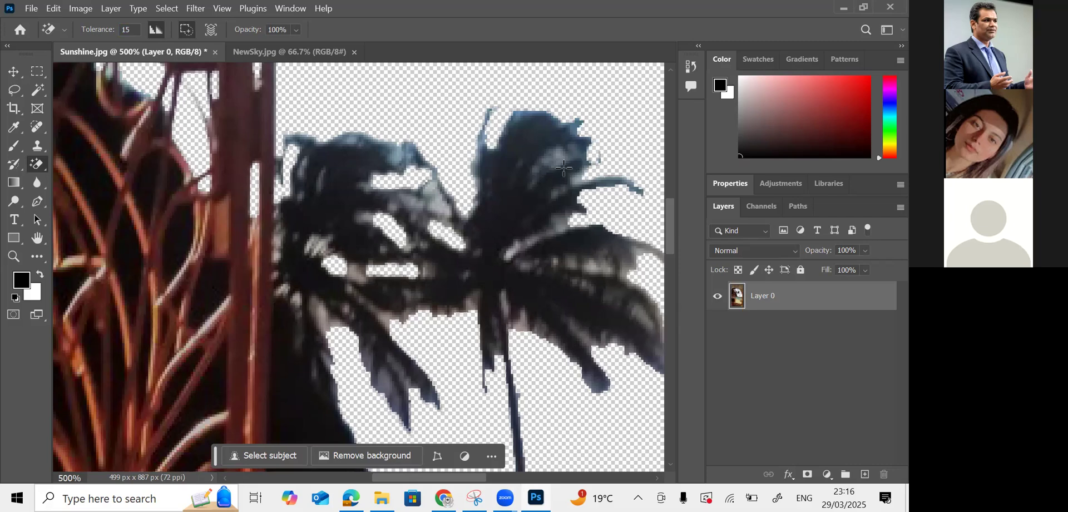
pyautogui.click(595, 390)
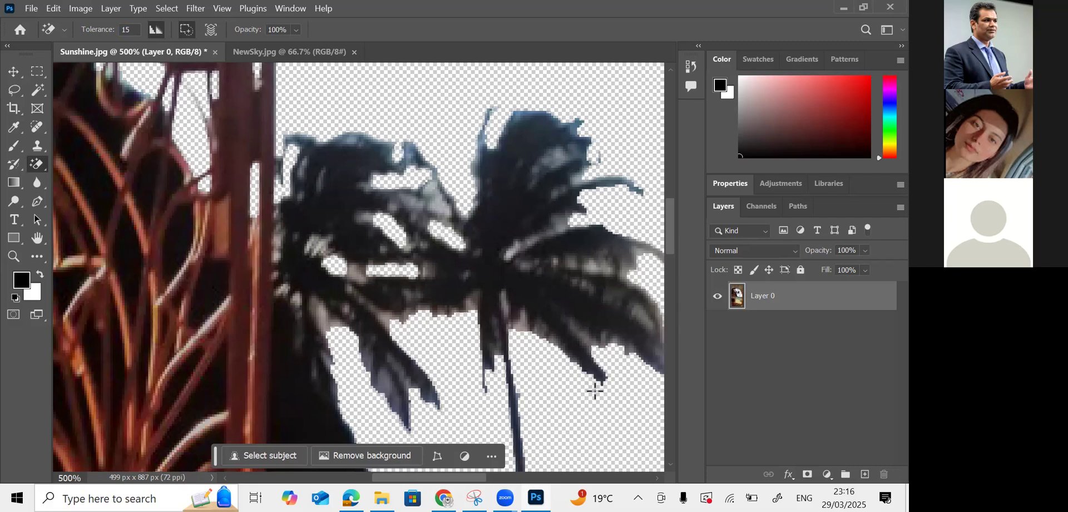
pyautogui.click(384, 393)
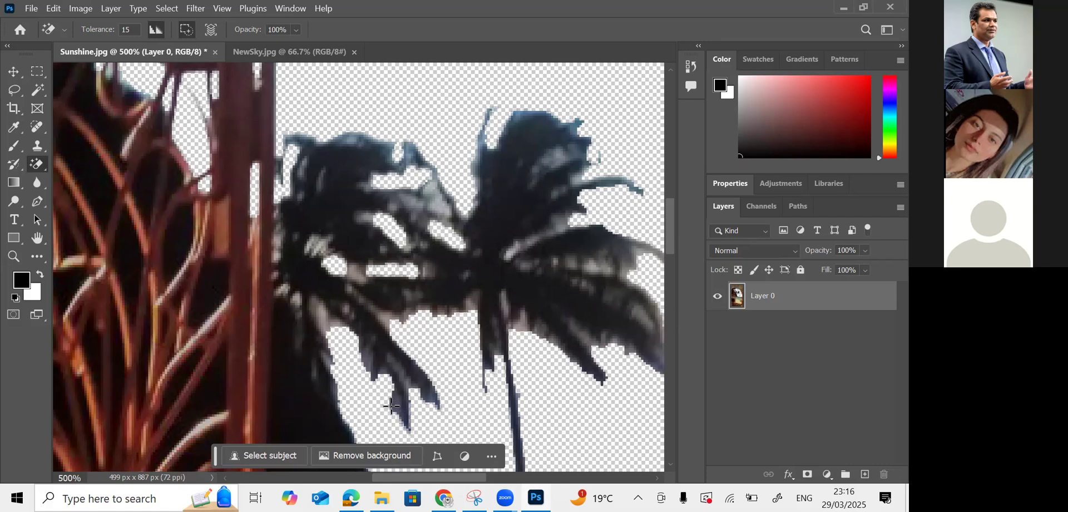
# - Remove the grey frond fringes and the stray dark strand in the palm leaves
pyautogui.moveTo(478, 484); pyautogui.dragTo(508, 484)
pyautogui.click(466, 273)
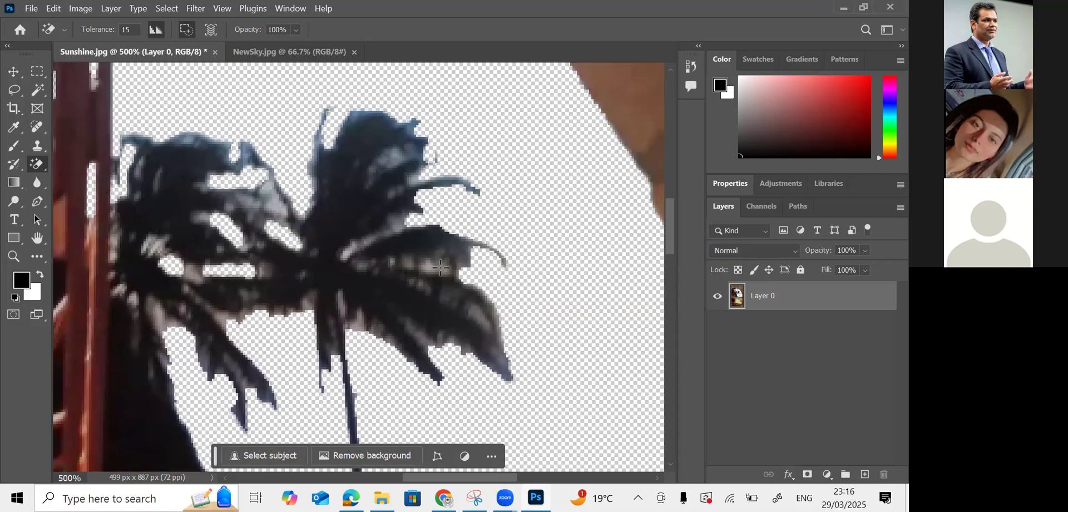
pyautogui.click(434, 267)
pyautogui.click(165, 312)
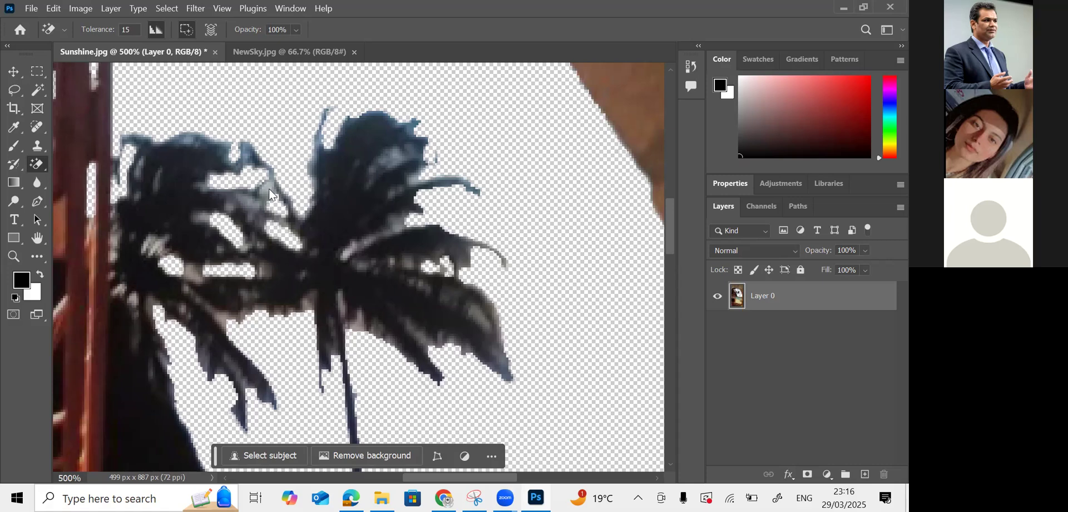
pyautogui.click(247, 149)
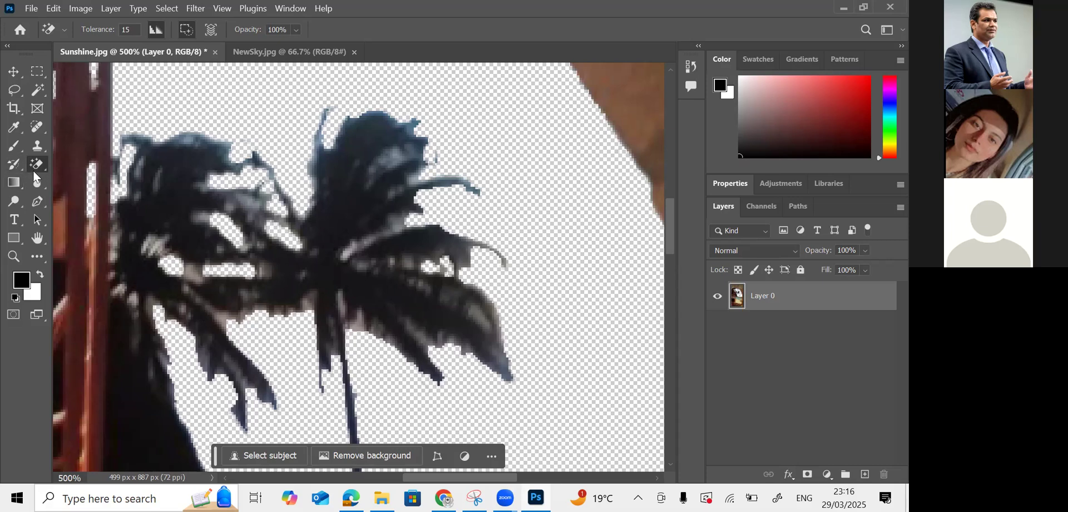
pyautogui.click(40, 144)
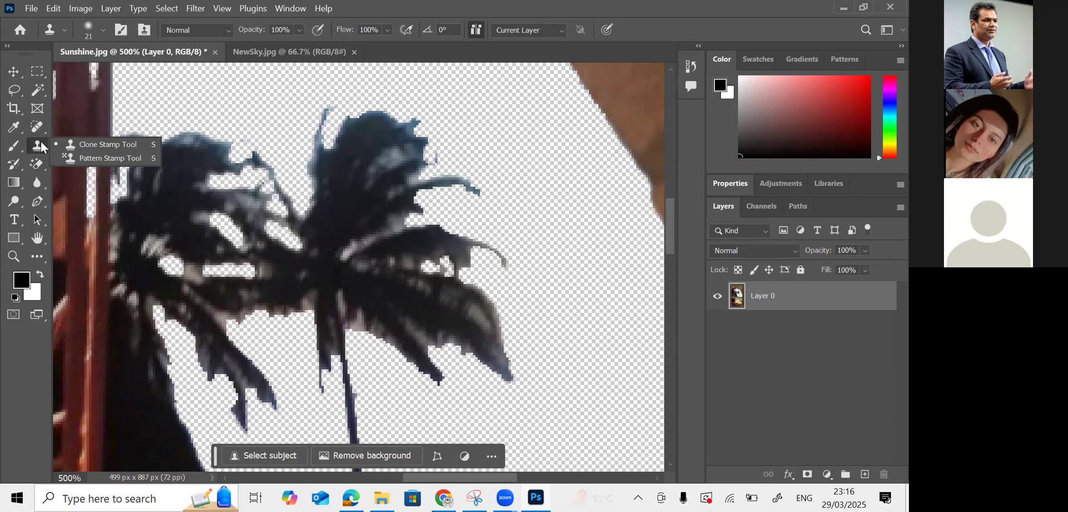
# - Switch to the plain Eraser Tool and erase the pointed palm leaf tip
pyautogui.click(37, 128)
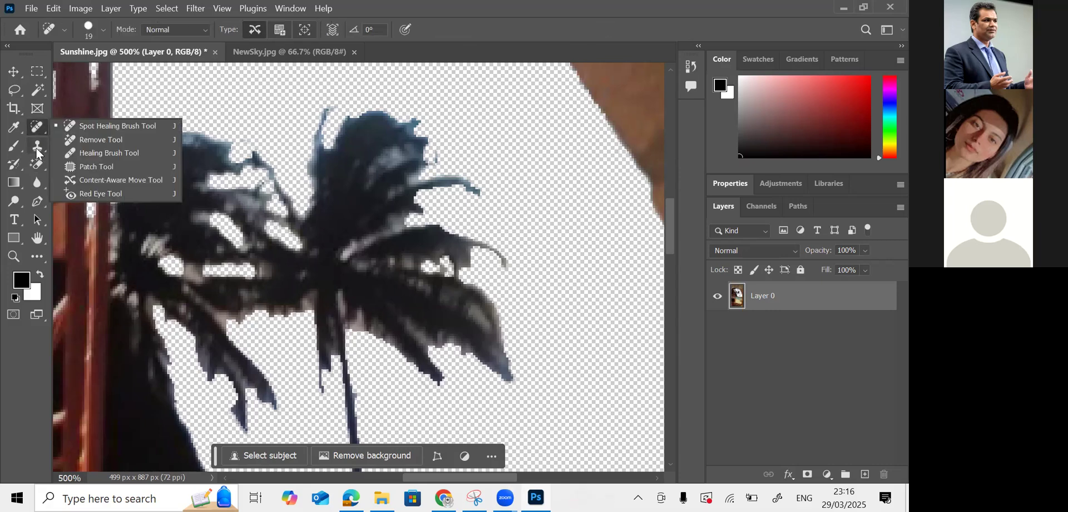
pyautogui.click(38, 165)
pyautogui.click(83, 165)
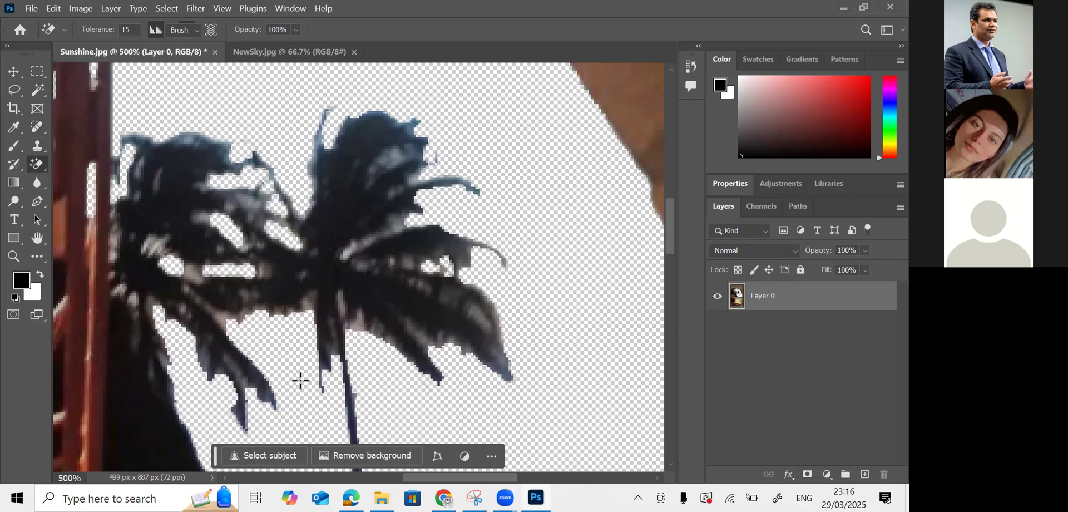
pyautogui.click(282, 413)
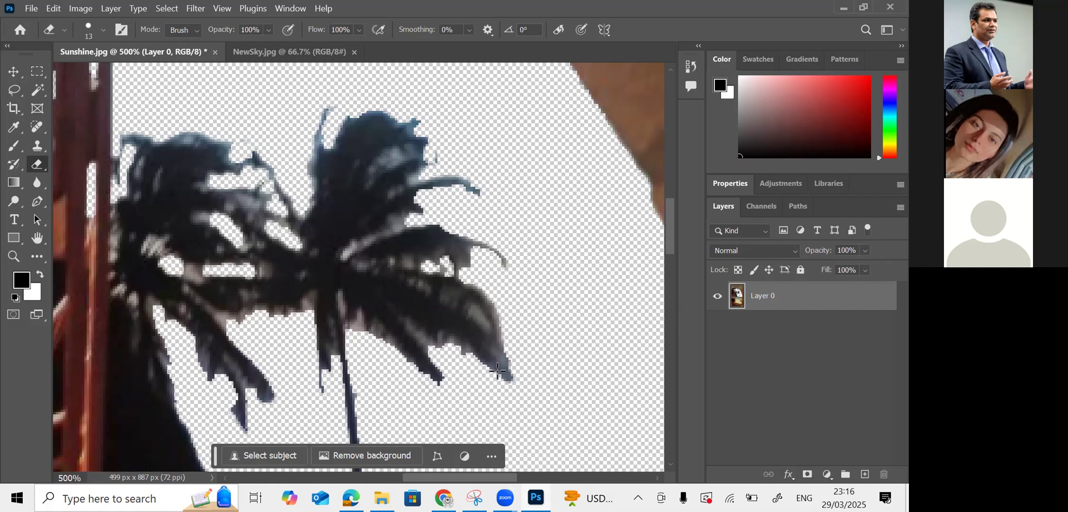
pyautogui.press('[')
pyautogui.press('[')
pyautogui.press('[')
pyautogui.press('[')
pyautogui.press('[')
pyautogui.press(']')
# - Set the eraser brush to General Brushes > Soft Round at 12 px
pyautogui.click(104, 30)
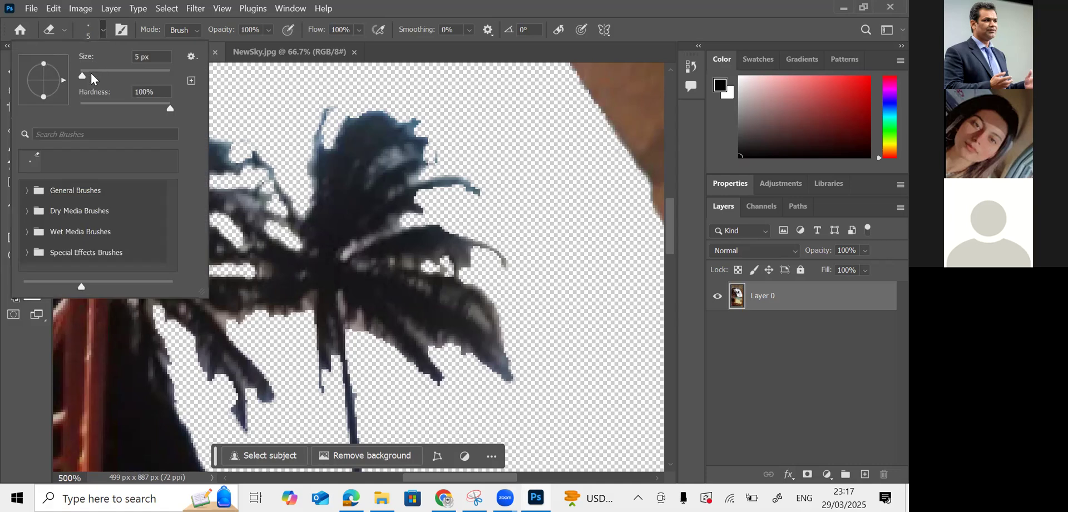
pyautogui.click(27, 191)
pyautogui.click(100, 214)
pyautogui.moveTo(84, 75); pyautogui.dragTo(85, 75)
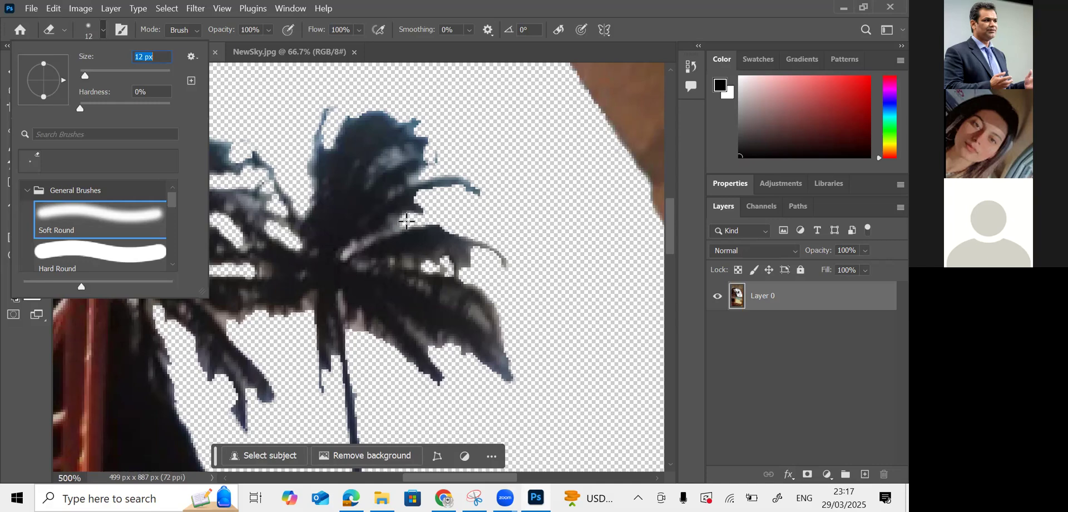
pyautogui.click(407, 221)
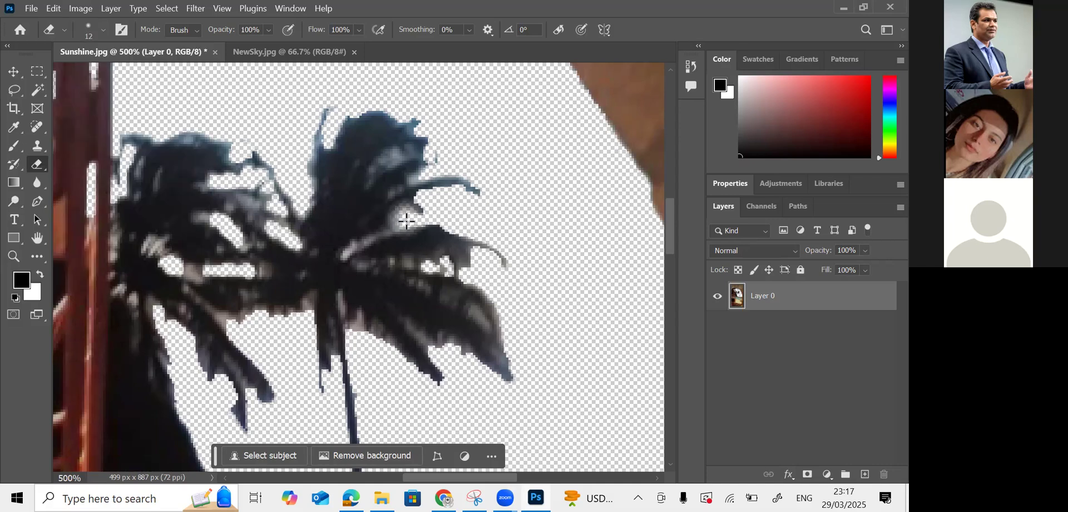
pyautogui.click(104, 29)
# - Shrink the eraser to 9 px, then smaller still, for trimming the frond tips
pyautogui.moveTo(86, 75); pyautogui.dragTo(84, 75)
pyautogui.click(279, 156)
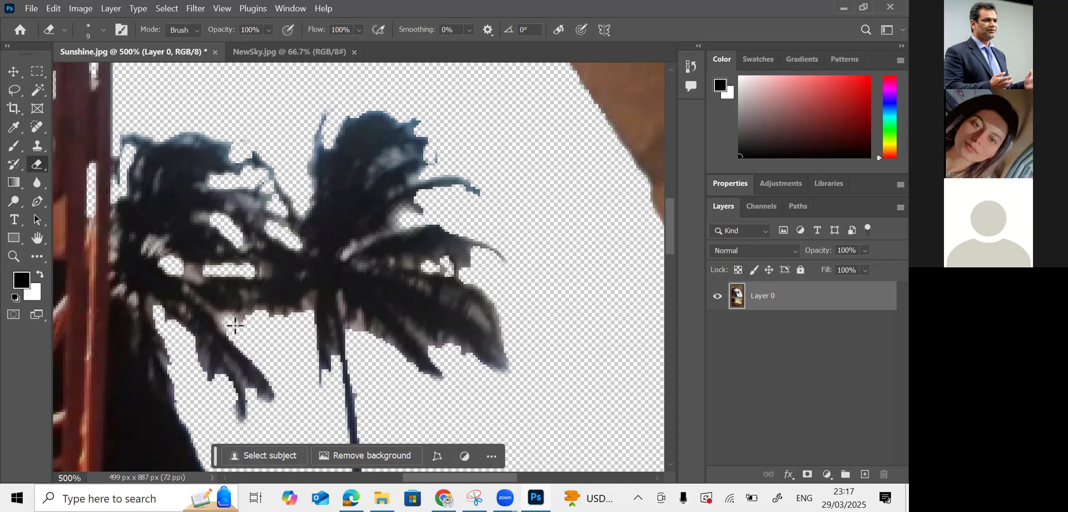
pyautogui.press('[')
pyautogui.press('[')
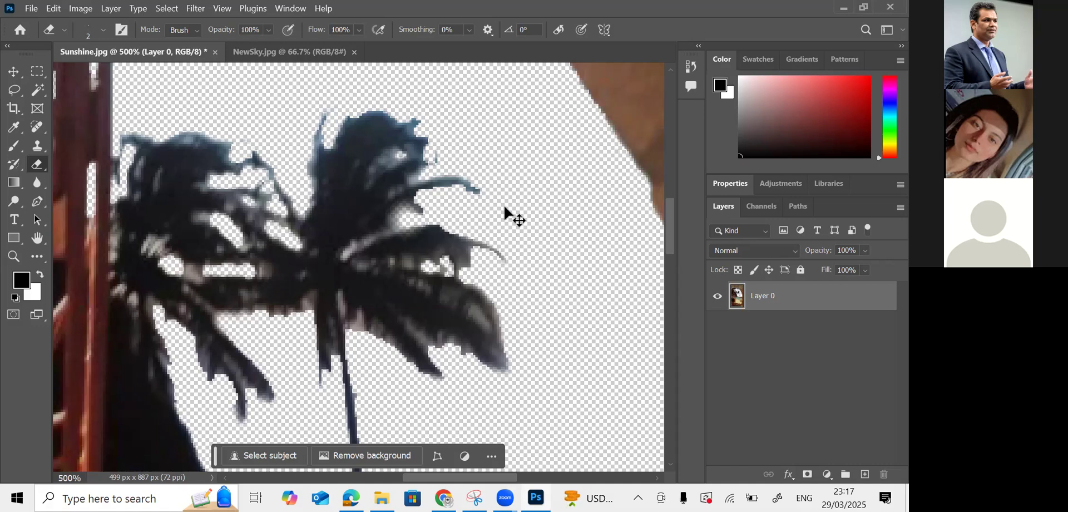
# - Zoom to 200% on the arch and add a new empty Layer 1
pyautogui.hotkey('ctrl', '1')
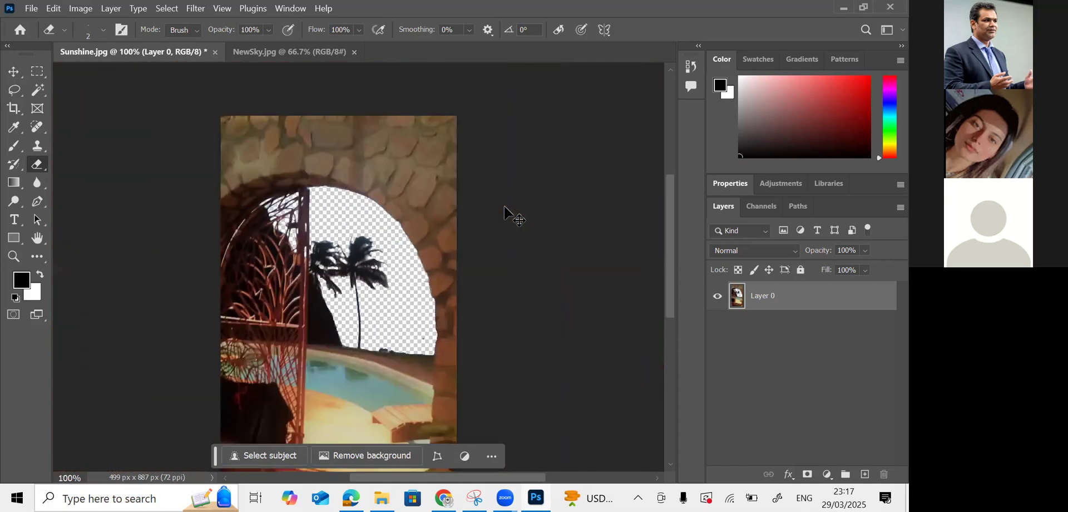
pyautogui.hotkey('ctrl', '-')
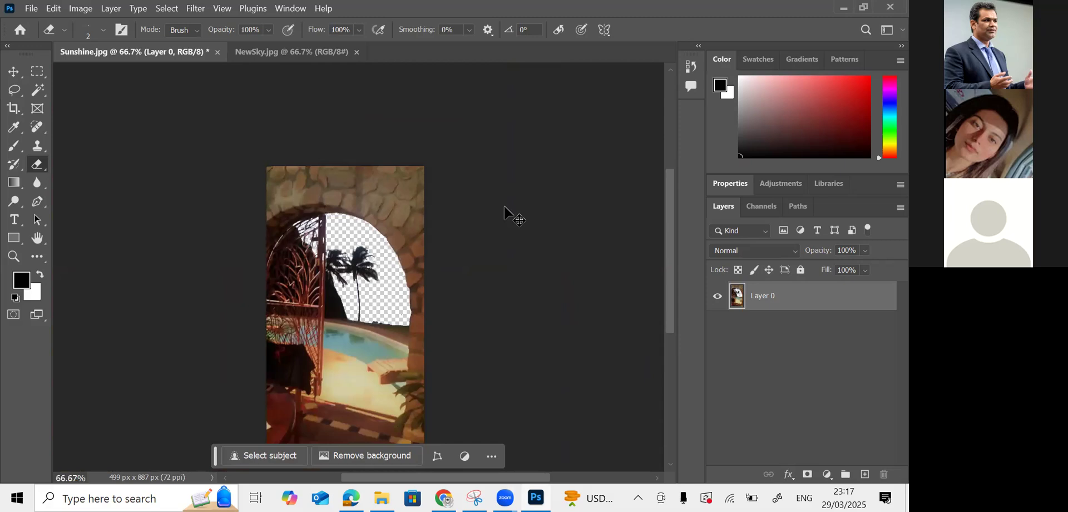
pyautogui.hotkey('ctrl', '+')
pyautogui.hotkey('ctrl', '+')
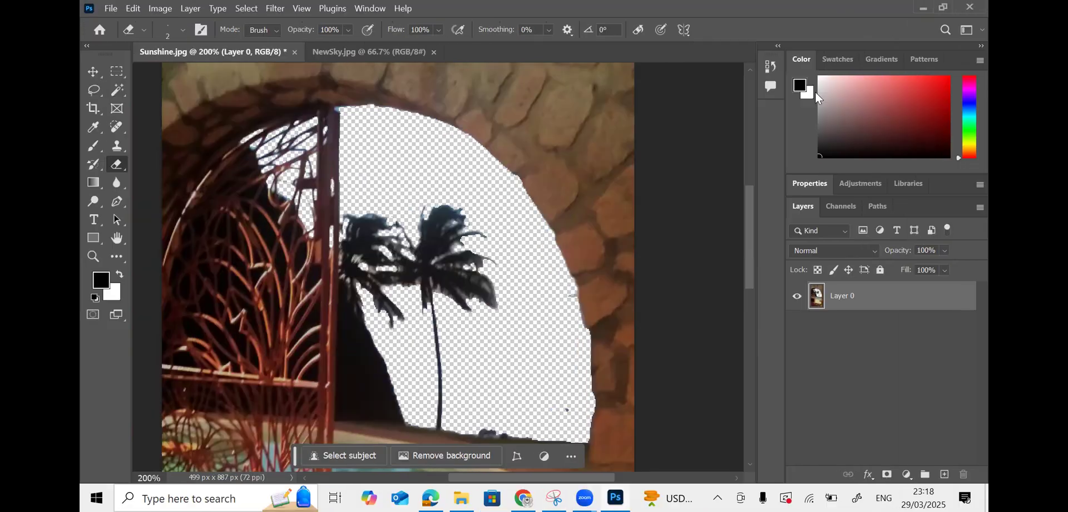
pyautogui.click(944, 474)
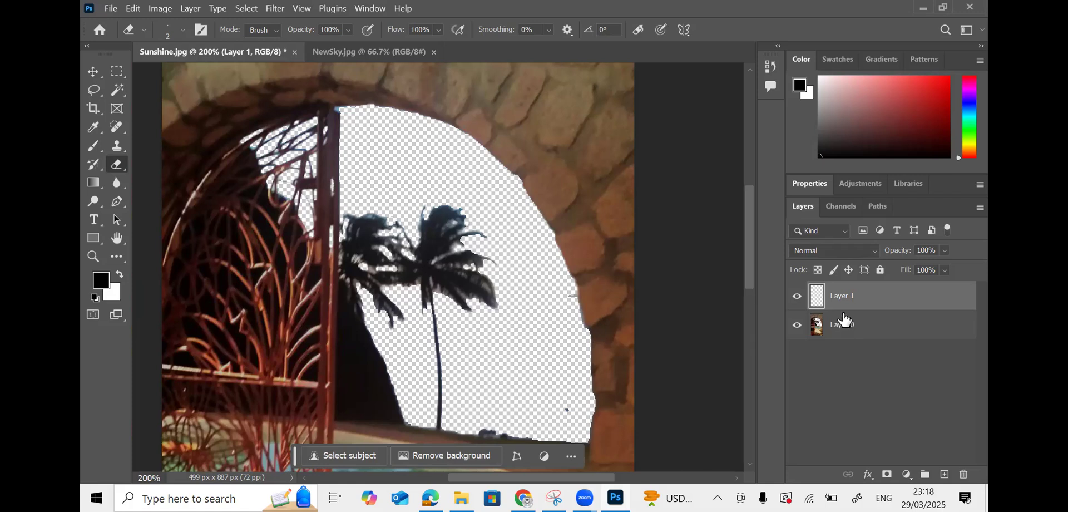
# - Move Layer 0 above Layer 1 and drag the NewSky.jpg sunset in as Layer 2, closing NewSky
pyautogui.moveTo(855, 328); pyautogui.dragTo(857, 301)
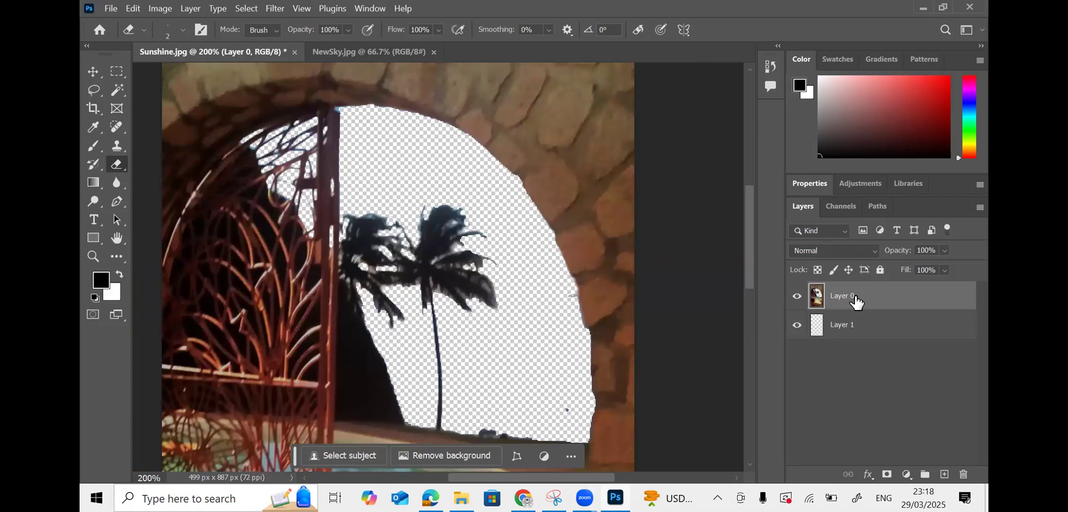
pyautogui.click(855, 329)
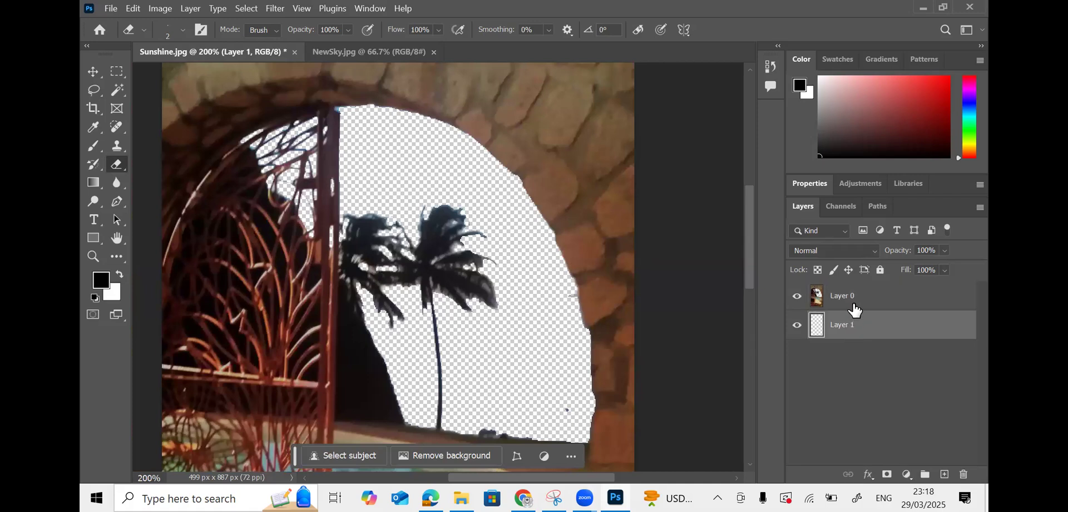
pyautogui.click(332, 51)
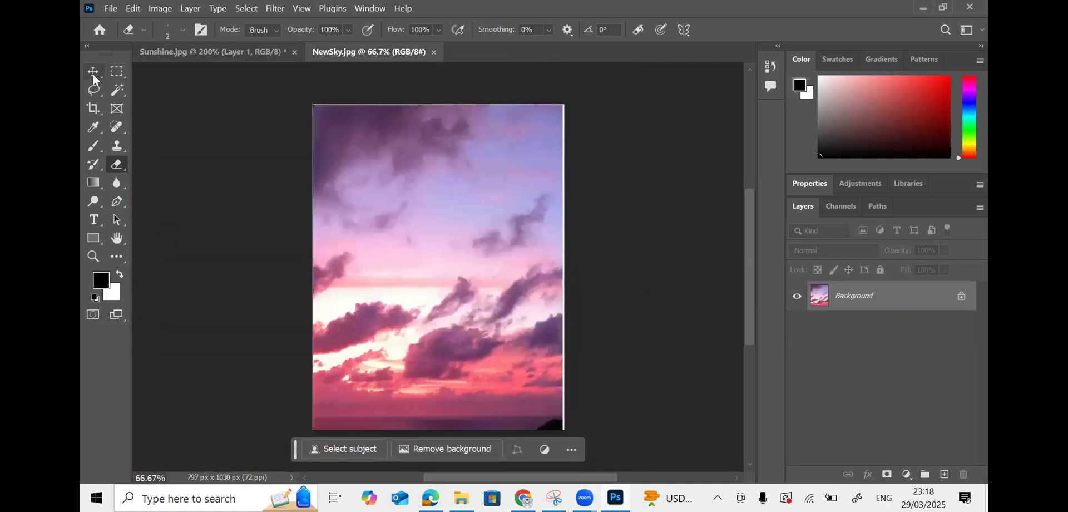
pyautogui.click(93, 71)
pyautogui.moveTo(320, 52); pyautogui.dragTo(493, 111)
pyautogui.moveTo(582, 224); pyautogui.dragTo(445, 295)
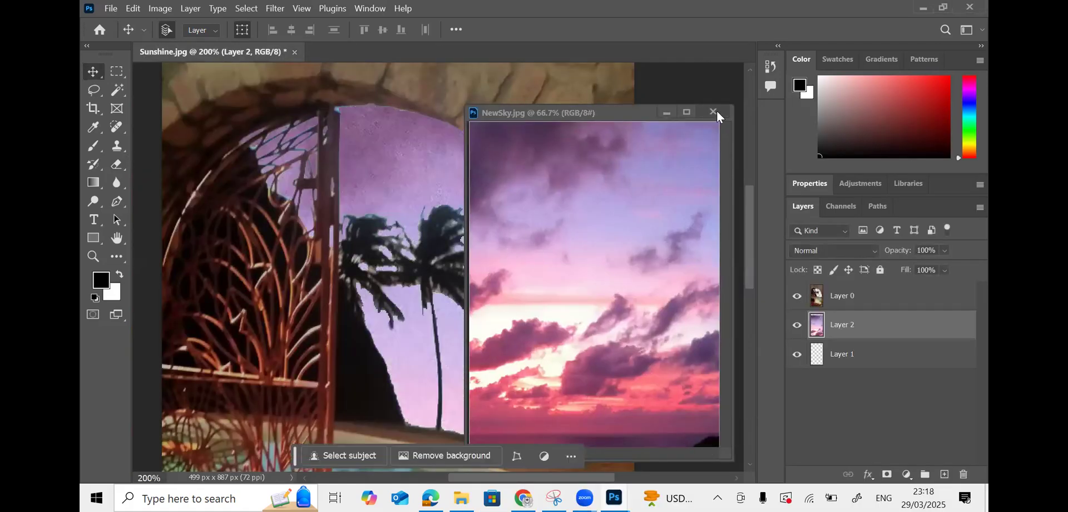
pyautogui.click(714, 112)
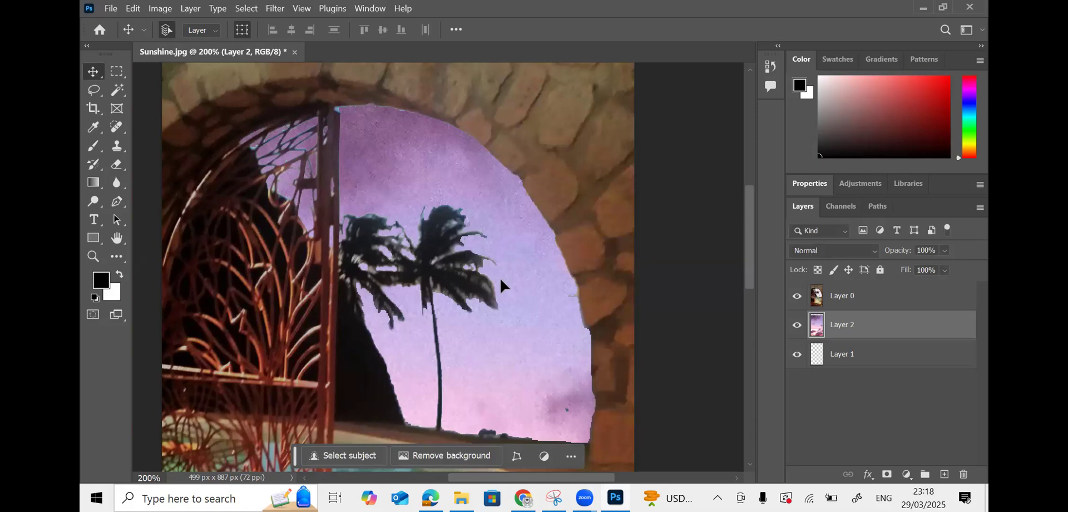
pyautogui.hotkey('ctrl', '-')
pyautogui.hotkey('ctrl', '-')
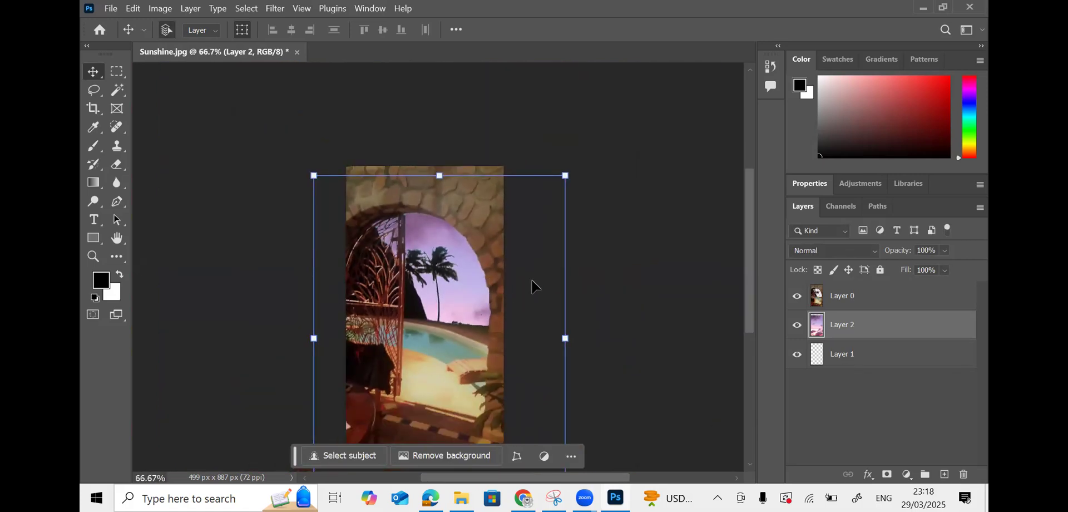
# - Scale the sunset sky layer to about 66% by 51% and fit it into the arch
pyautogui.moveTo(566, 176); pyautogui.dragTo(410, 412)
pyautogui.moveTo(314, 439); pyautogui.dragTo(317, 169)
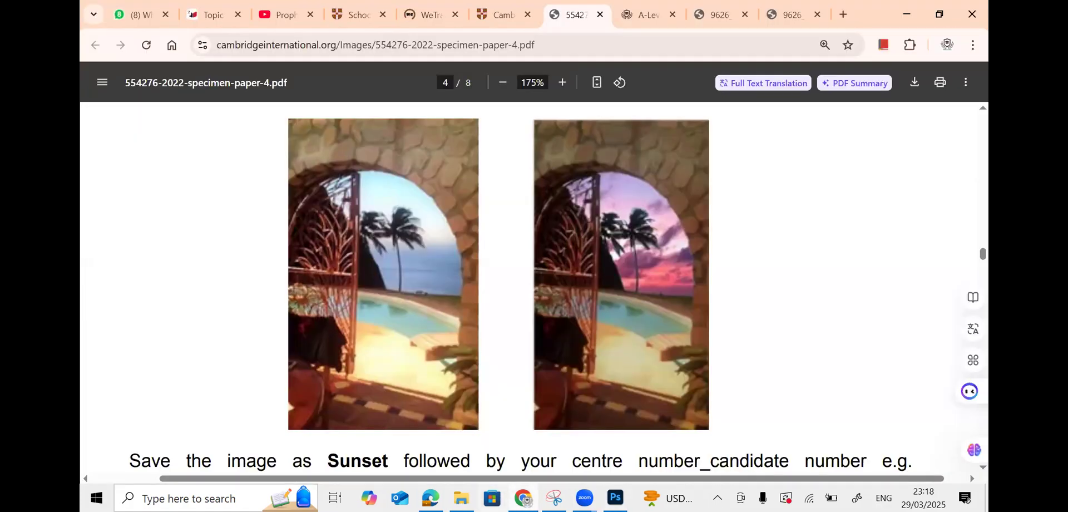
pyautogui.click(493, 498)
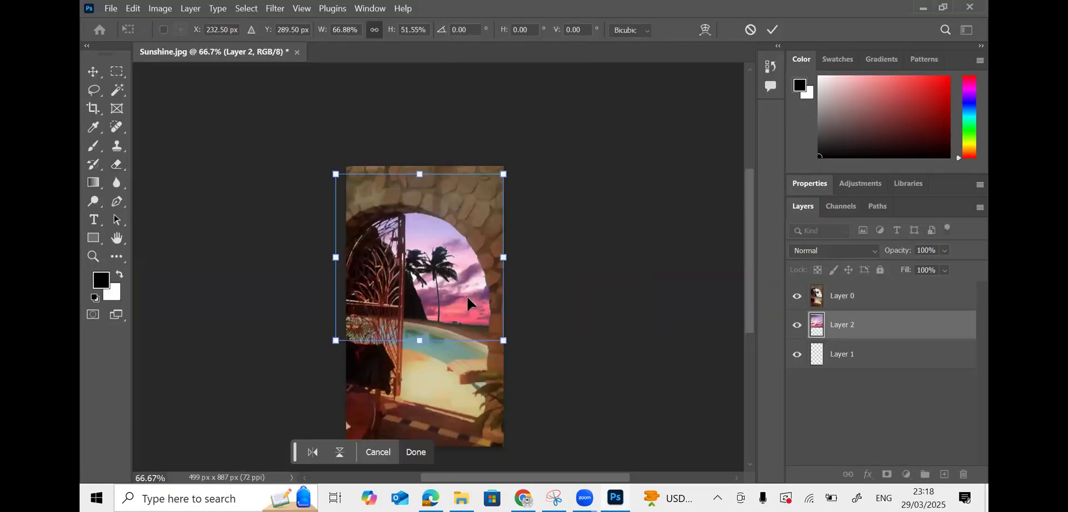
pyautogui.moveTo(336, 173); pyautogui.dragTo(368, 173)
pyautogui.moveTo(434, 168); pyautogui.dragTo(434, 176)
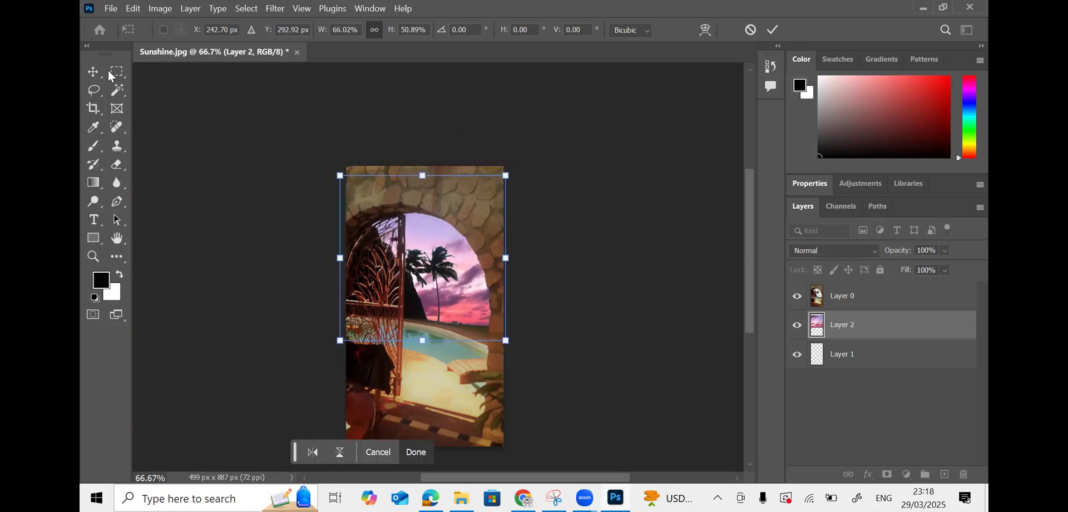
pyautogui.press('Return')
pyautogui.click(183, 153)
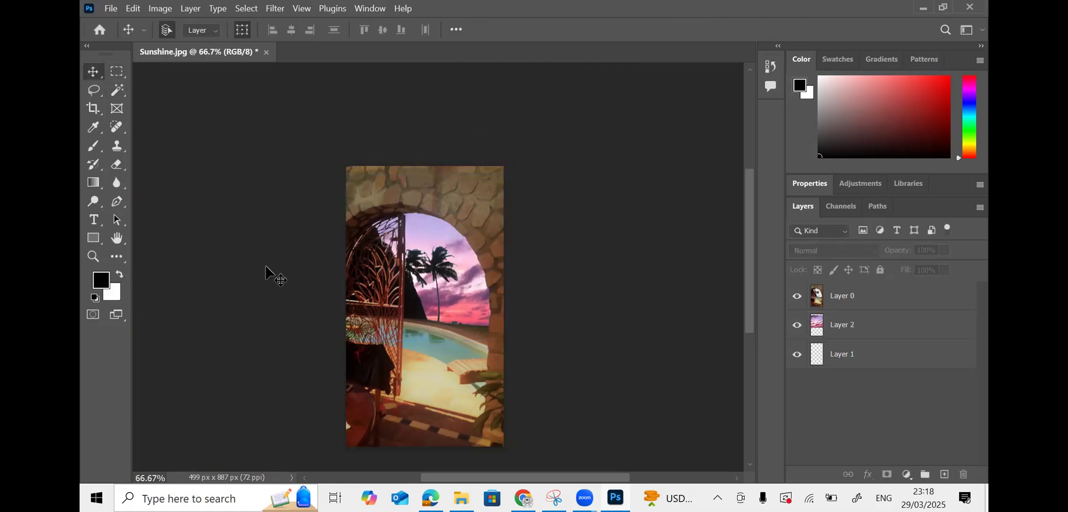
# - Copy the word 'Sunset' from the task sheet PDF in Chrome at 125% zoom
pyautogui.hotkey('alt', 'Tab')
pyautogui.scroll(-4, 501, 389)
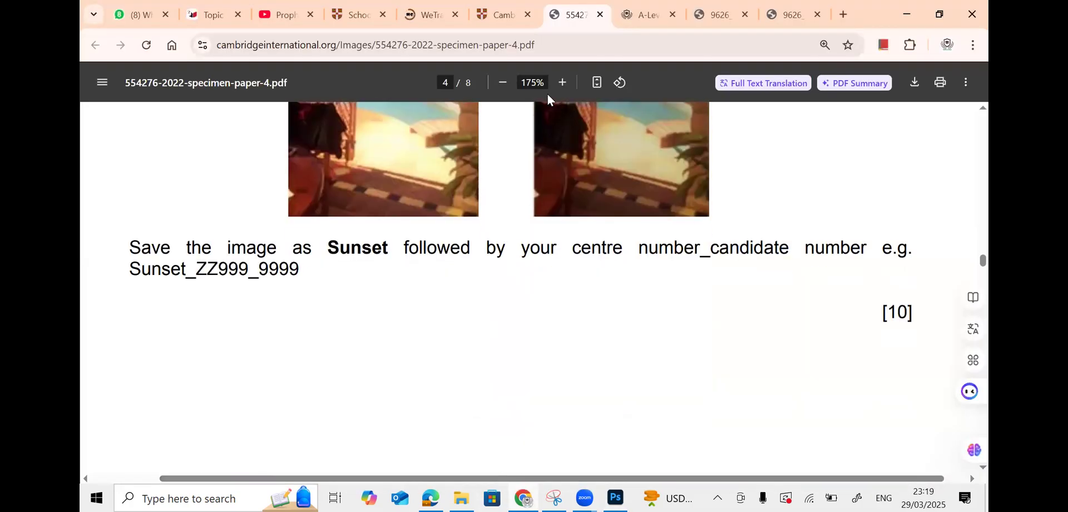
pyautogui.click(501, 83)
pyautogui.click(497, 84)
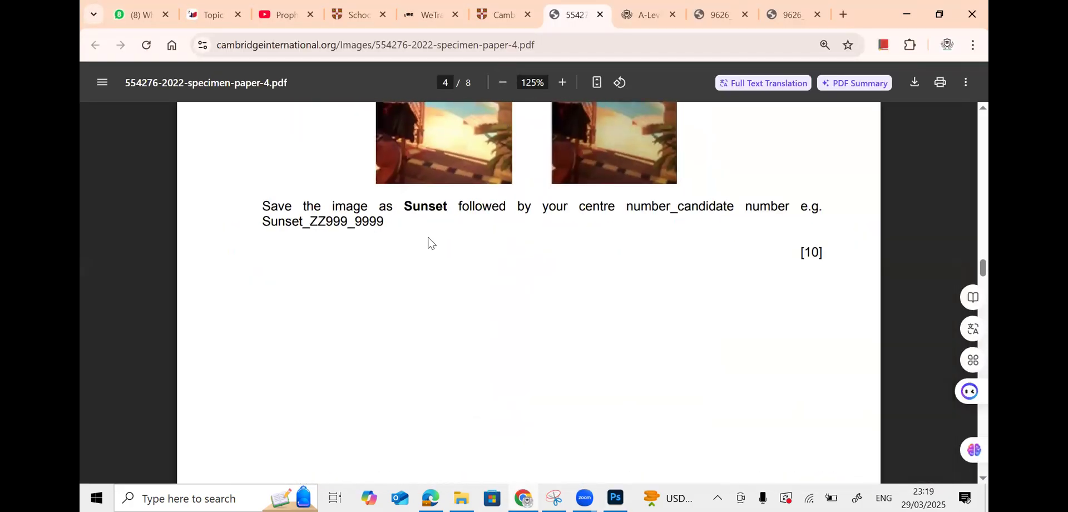
pyautogui.scroll(1, 431, 243)
pyautogui.moveTo(405, 277); pyautogui.dragTo(447, 276)
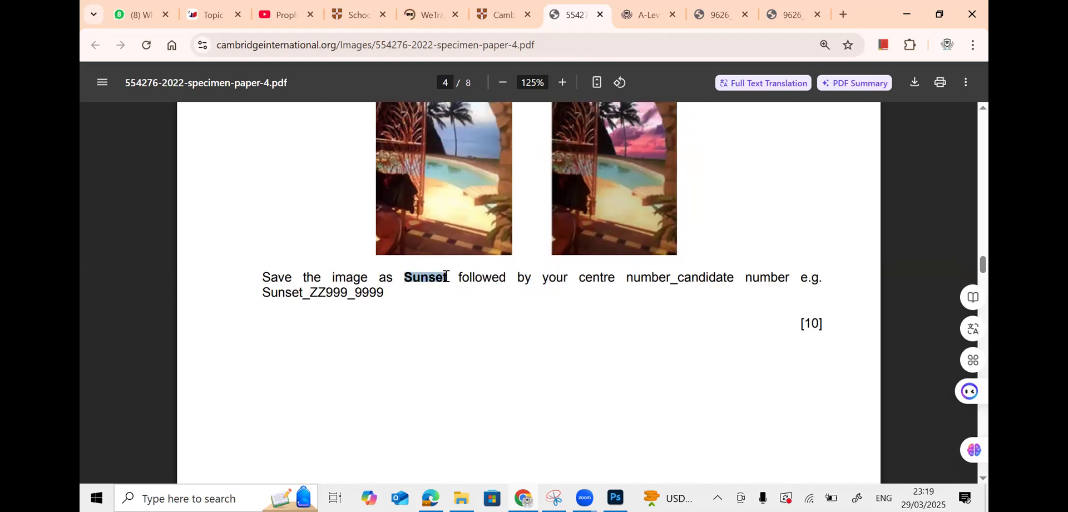
pyautogui.rightClick(448, 277)
pyautogui.click(505, 42)
pyautogui.scroll(2, 557, 327)
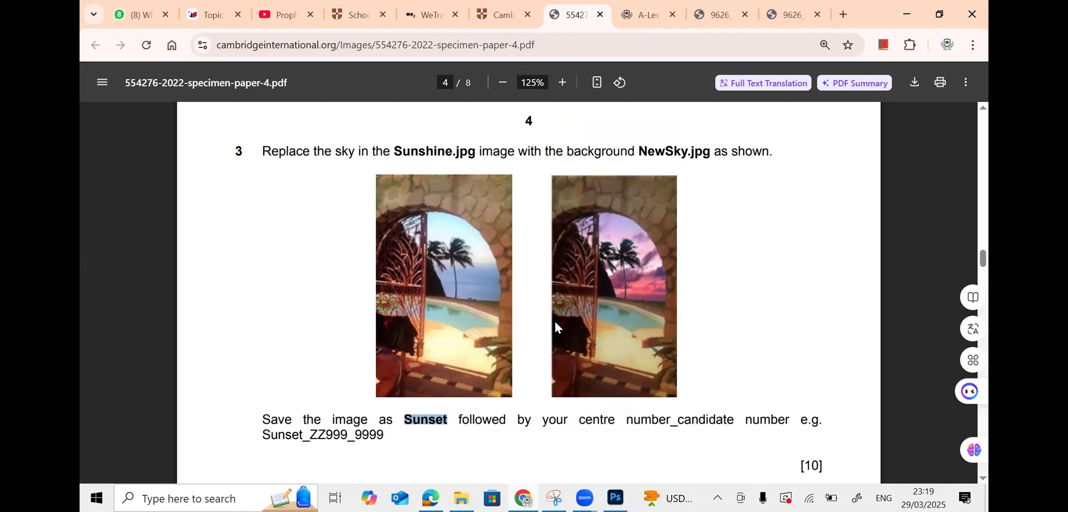
pyautogui.hotkey('alt', 'Tab')
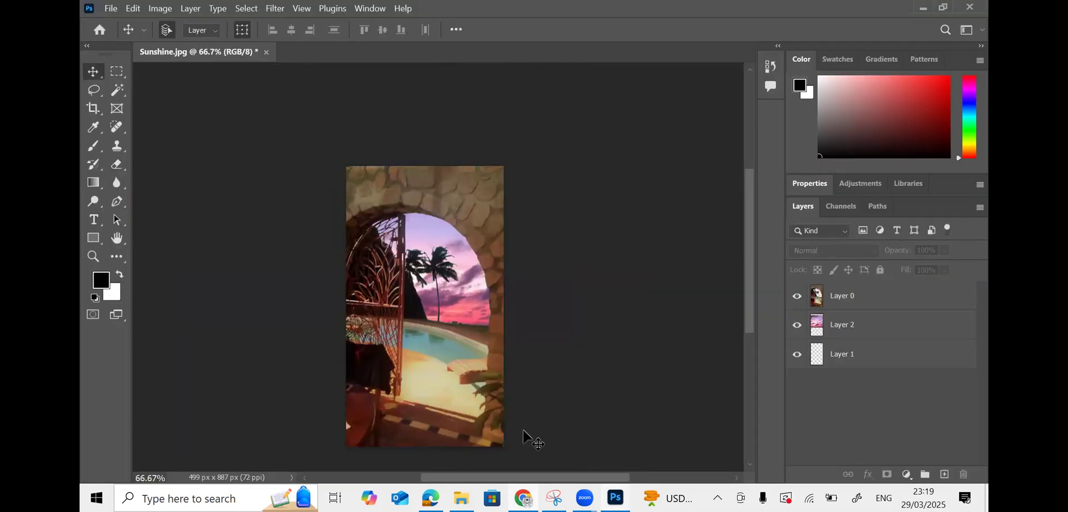
# - Check the Save As format options, then cancel the Photoshop-format save
pyautogui.click(111, 8)
pyautogui.click(171, 171)
pyautogui.click(238, 313)
pyautogui.click(238, 314)
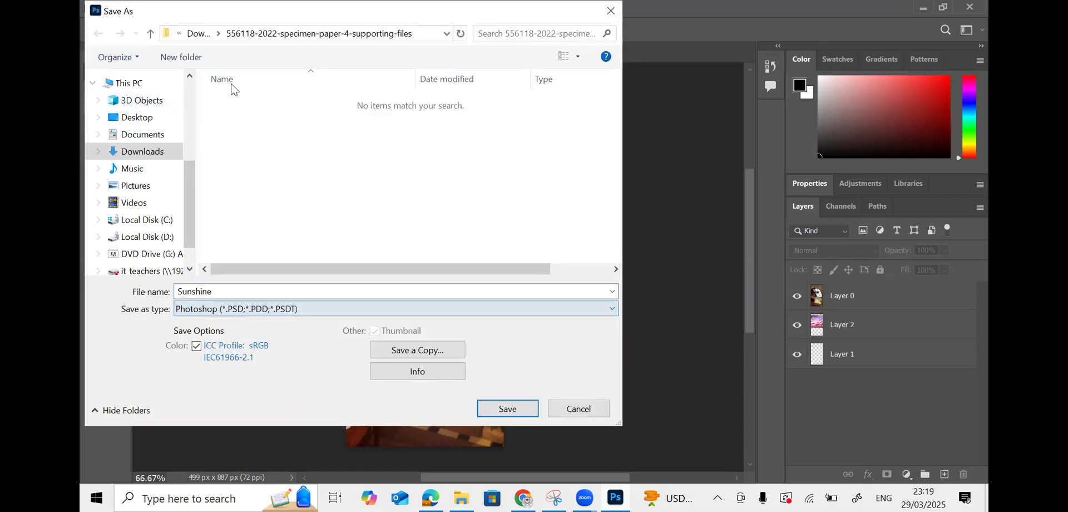
pyautogui.click(578, 408)
# - Start File > Export > Export As to export Sunshine as a JPG
pyautogui.click(110, 8)
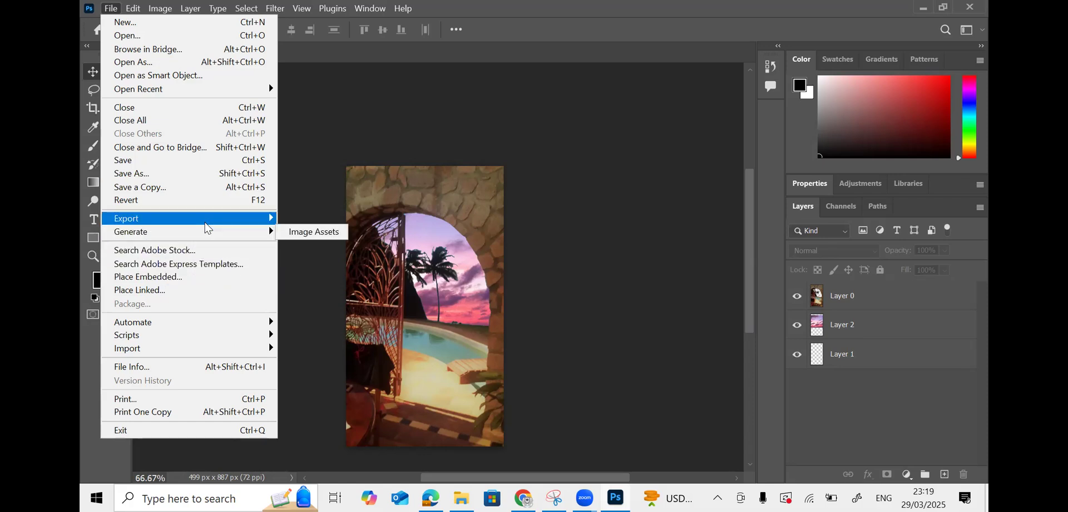
pyautogui.moveTo(211, 221)
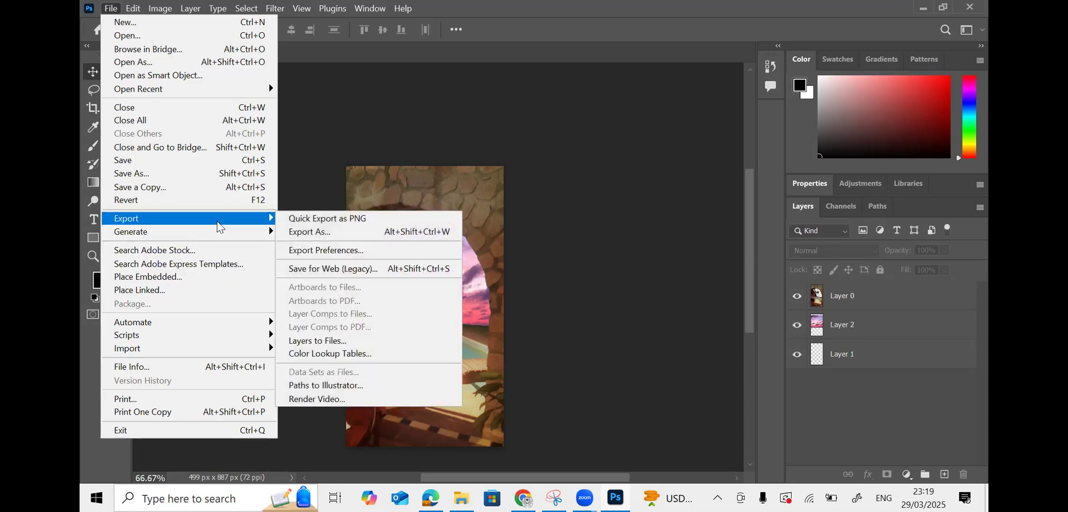
pyautogui.click(351, 232)
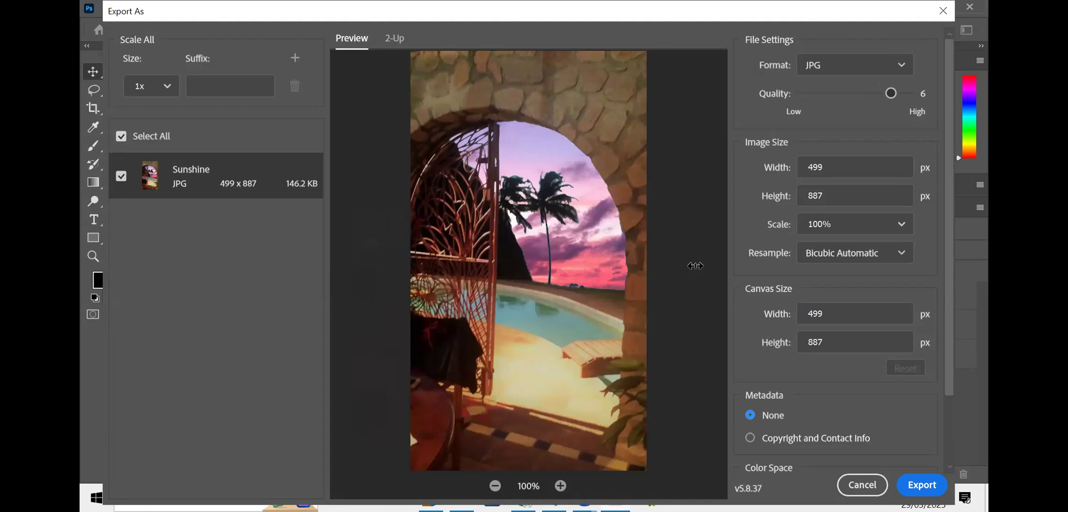
# - Export the image as the JPG 'Sunset' into the Downloads supporting-files folder
pyautogui.click(922, 485)
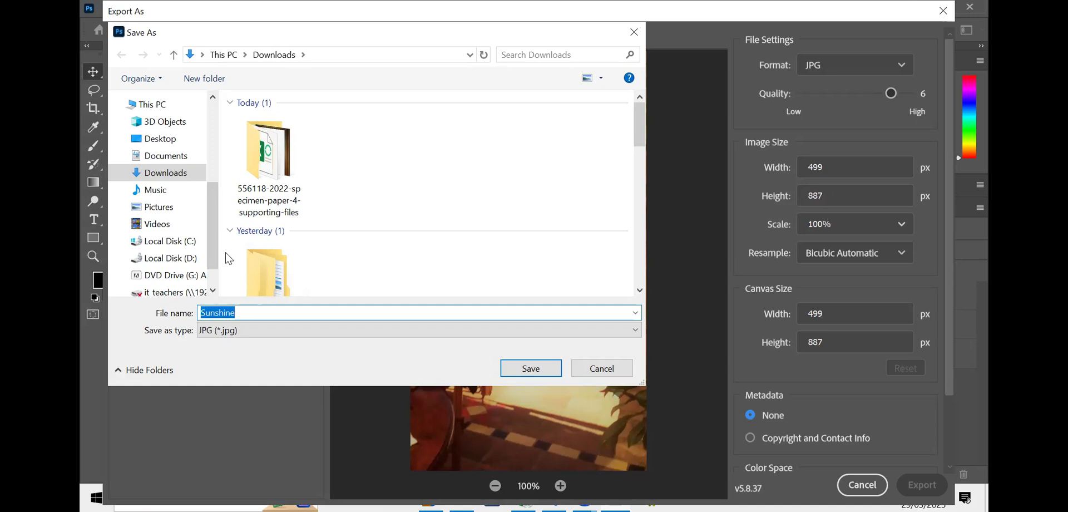
pyautogui.rightClick(254, 312)
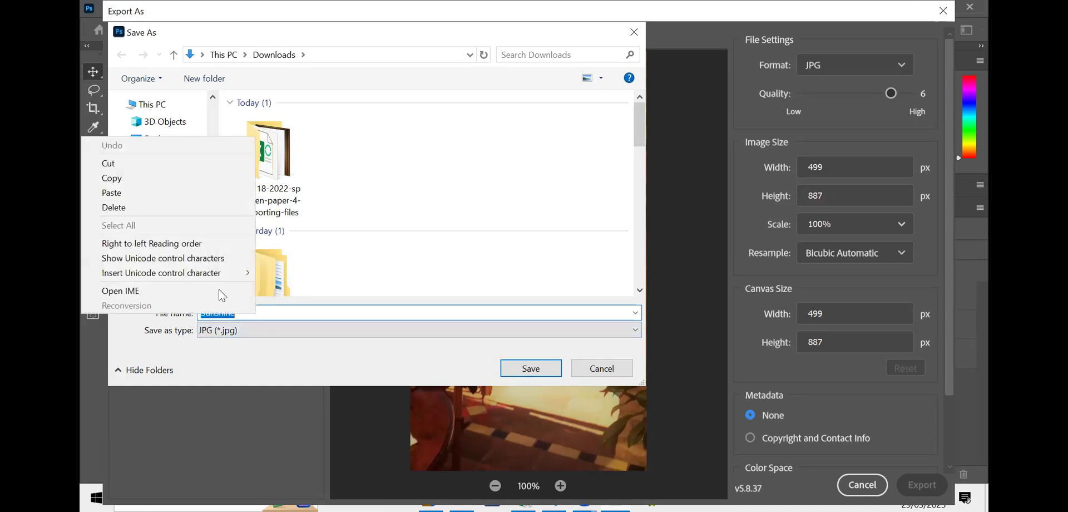
pyautogui.click(165, 199)
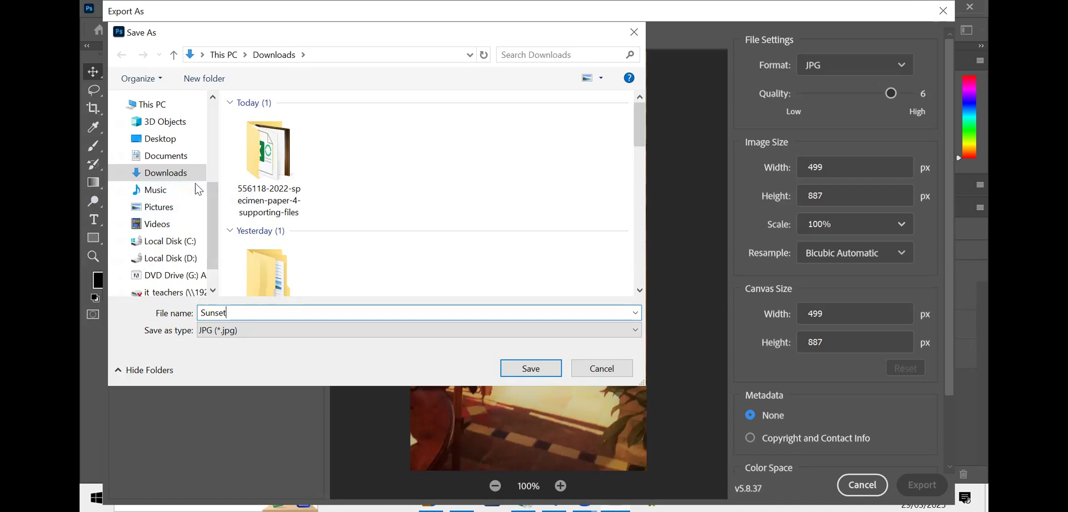
pyautogui.click(161, 139)
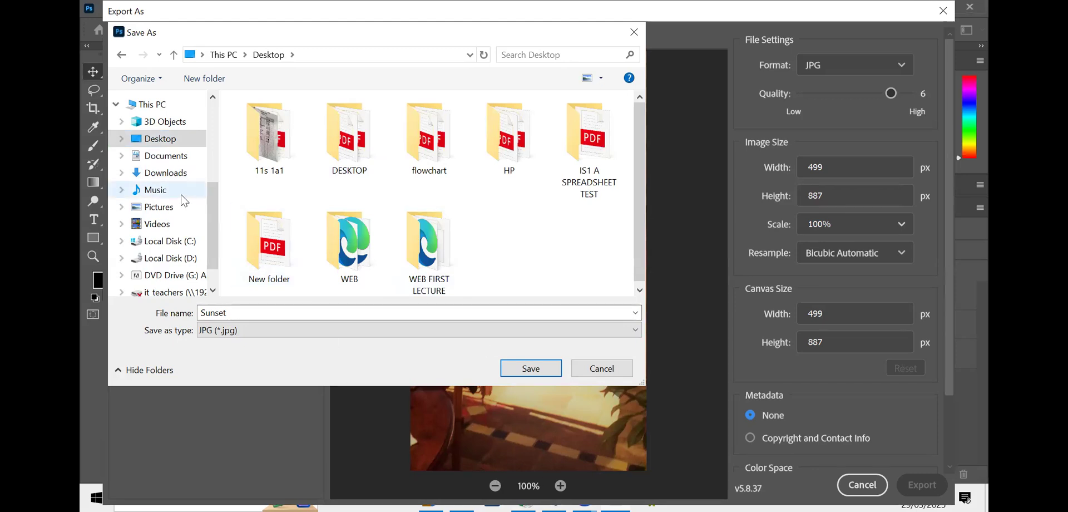
pyautogui.click(173, 174)
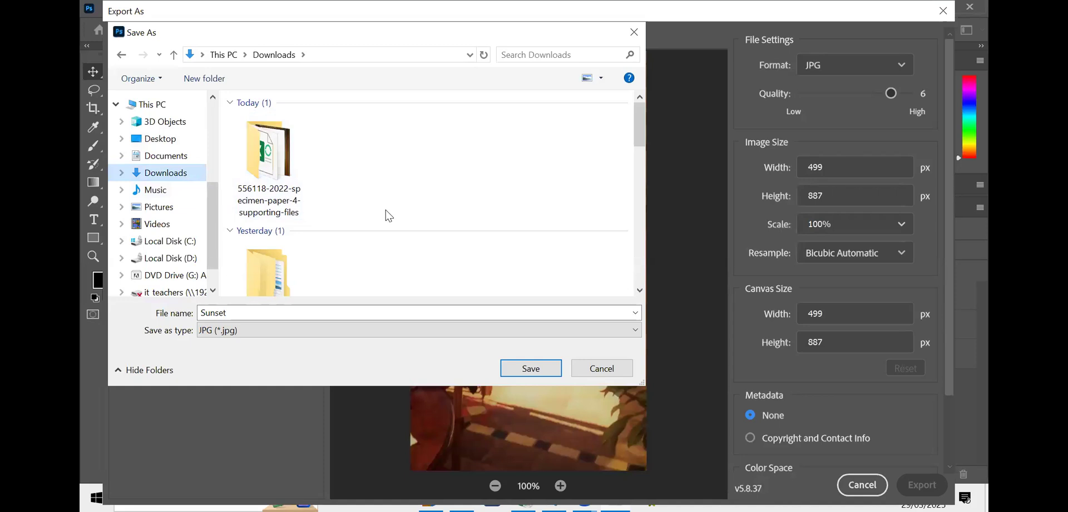
pyautogui.doubleClick(310, 179)
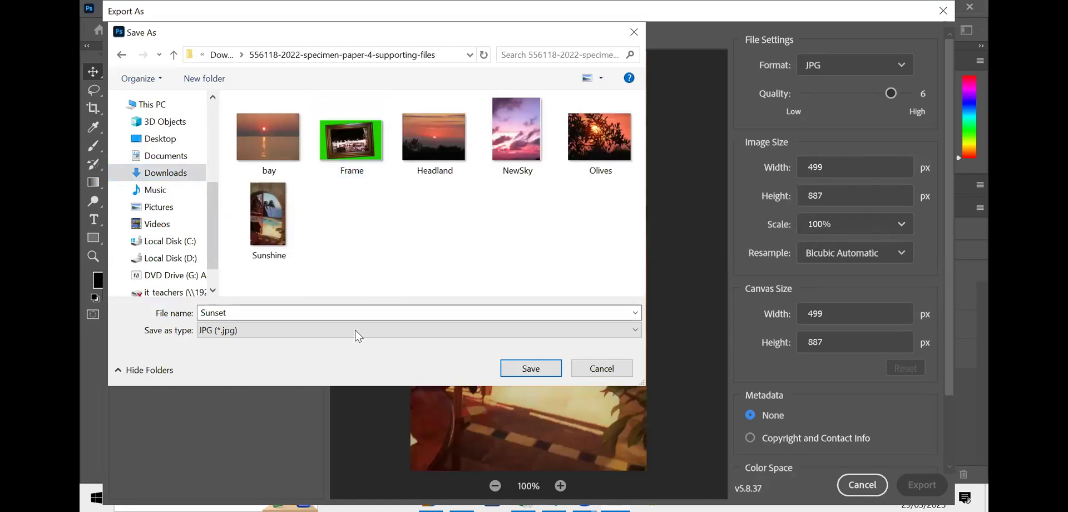
pyautogui.click(531, 368)
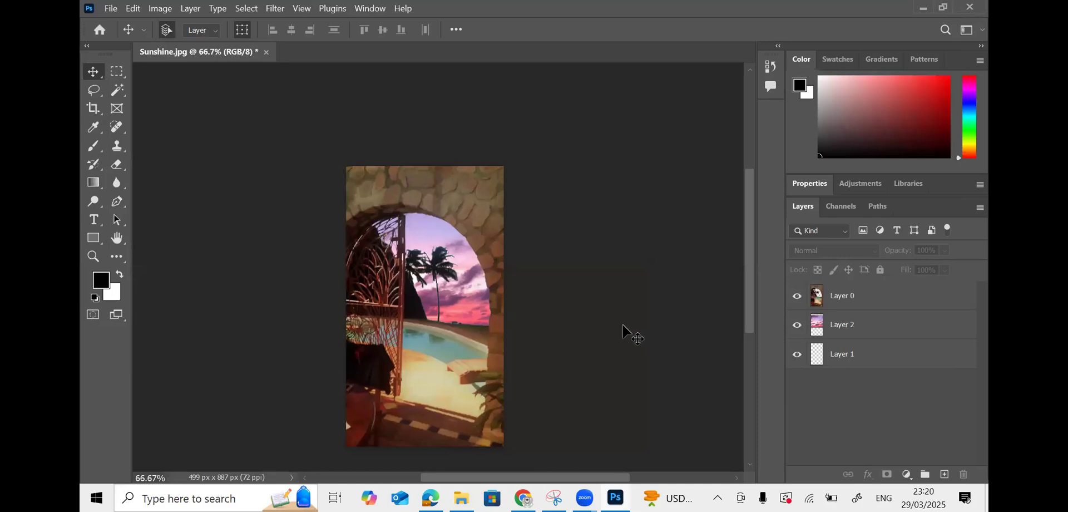
# - In the specimen paper PDF, scroll to page 5 and zoom to 175% to read question 4
pyautogui.click(523, 498)
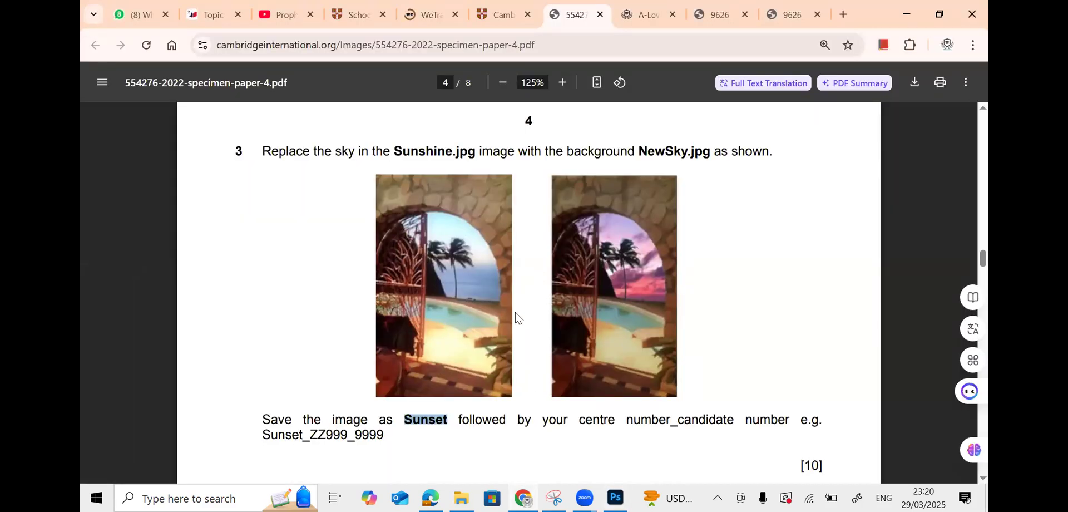
pyautogui.scroll(-1, 516, 316)
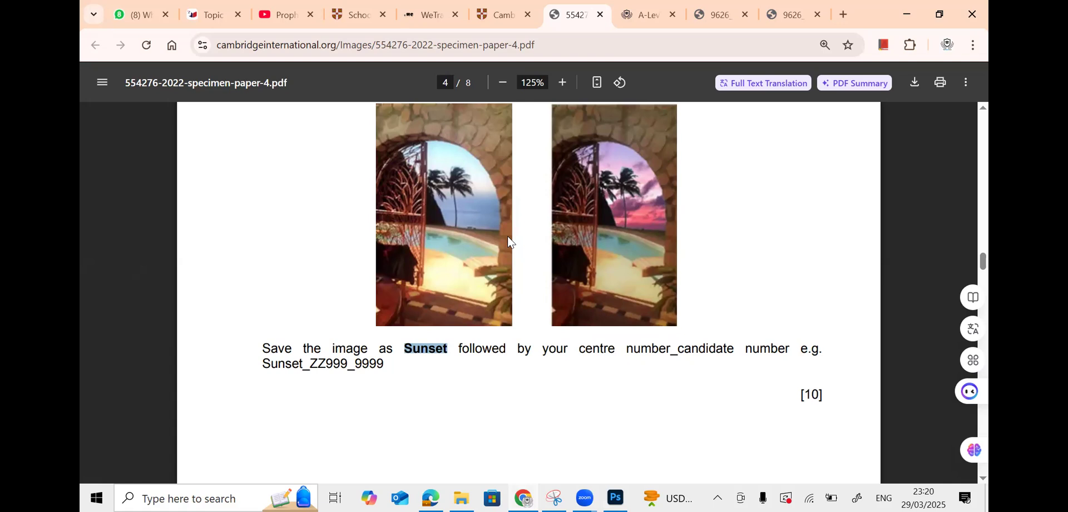
pyautogui.scroll(-10, 508, 237)
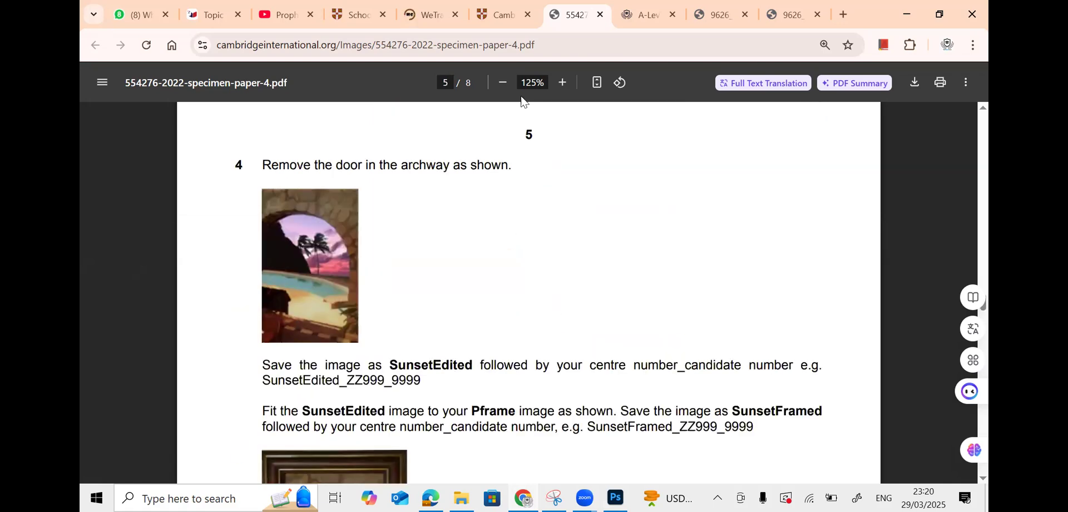
pyautogui.click(561, 84)
pyautogui.click(562, 85)
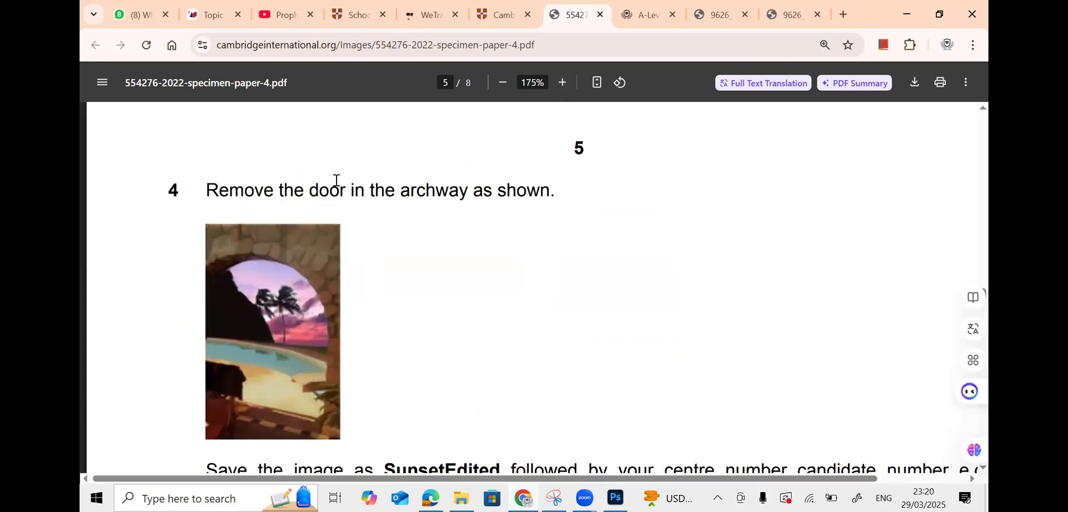
pyautogui.scroll(-3, 422, 197)
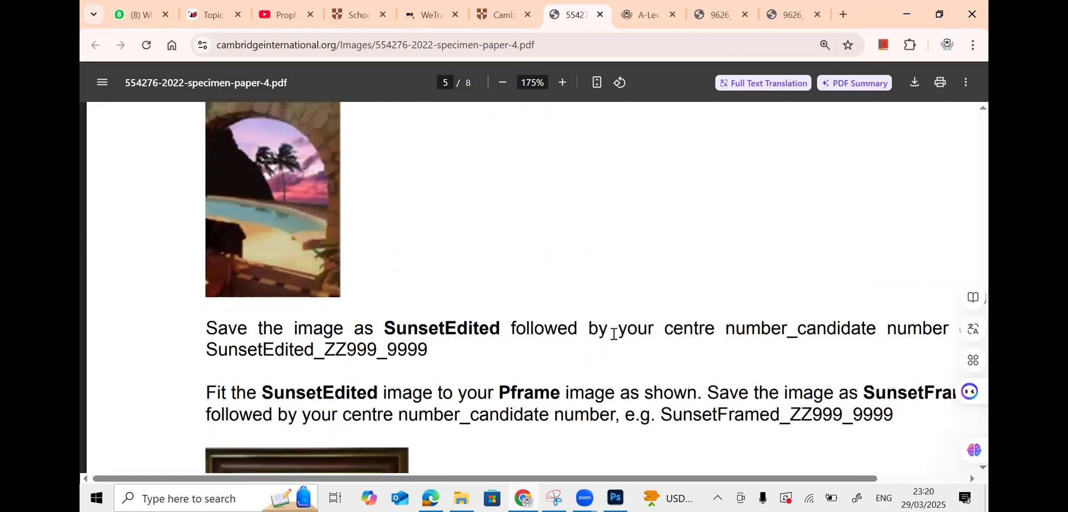
pyautogui.scroll(10, 475, 288)
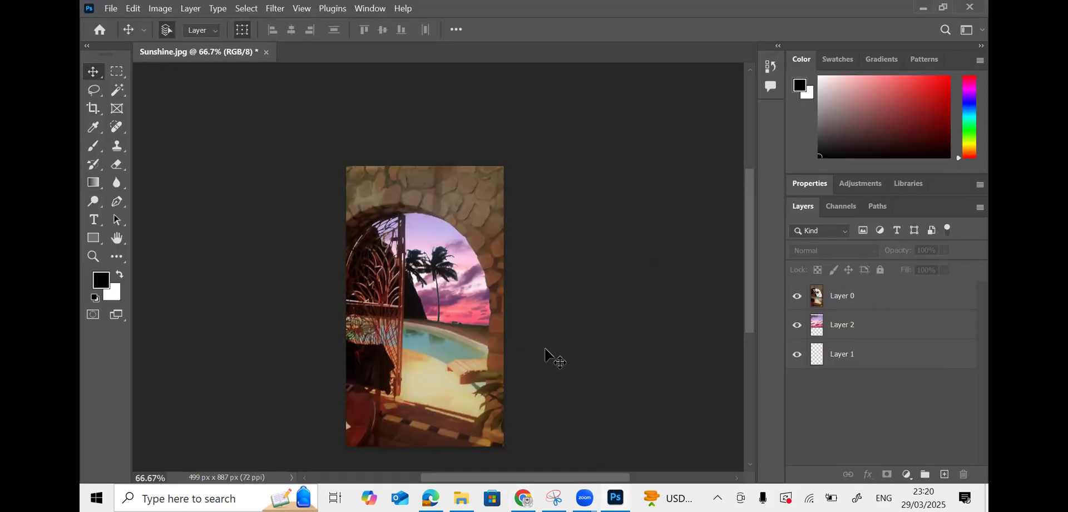
# - Zoom the canvas to 200% and scroll so the gate and palms are centred
pyautogui.hotkey('ctrl', '+')
pyautogui.hotkey('ctrl', '+')
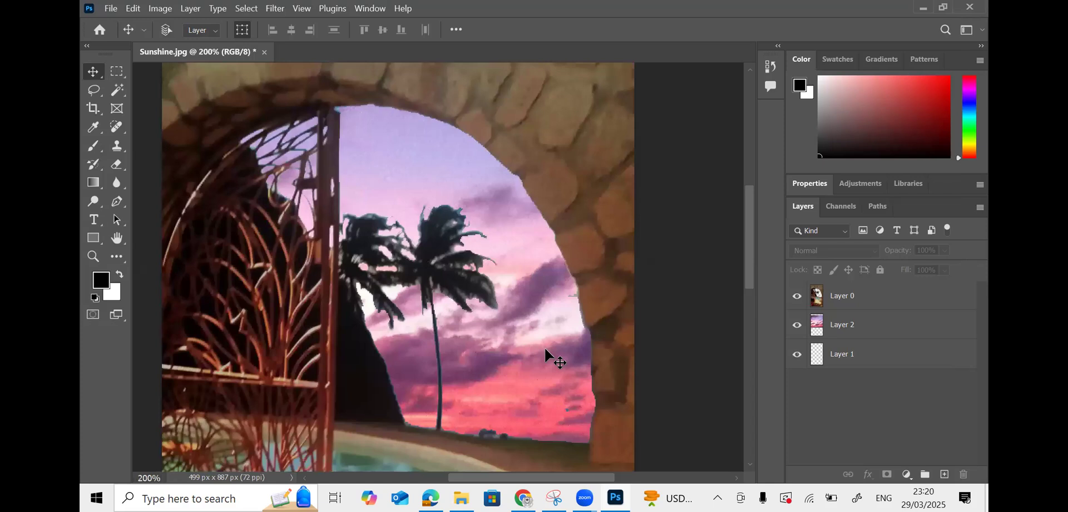
pyautogui.hotkey('ctrl', '-')
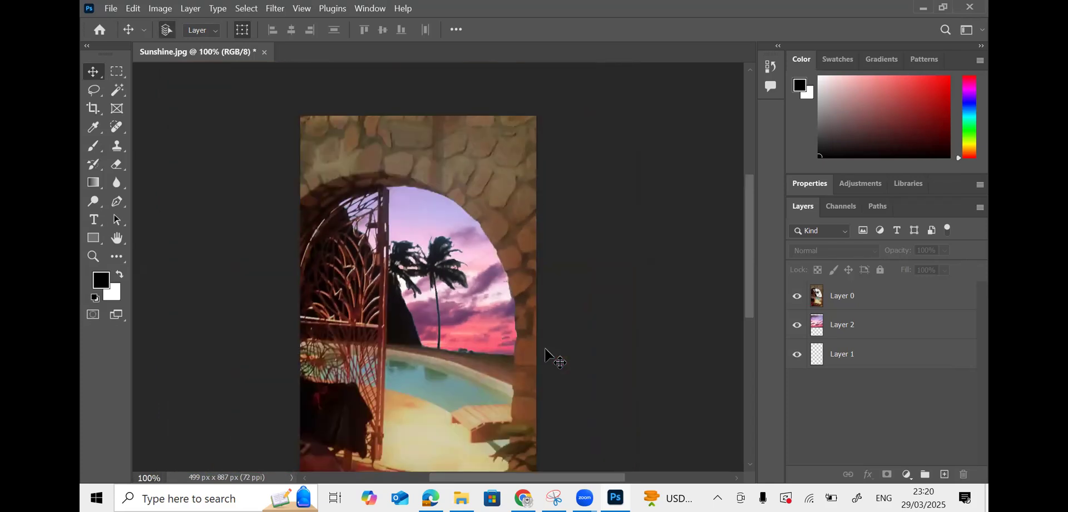
pyautogui.hotkey('ctrl', '+')
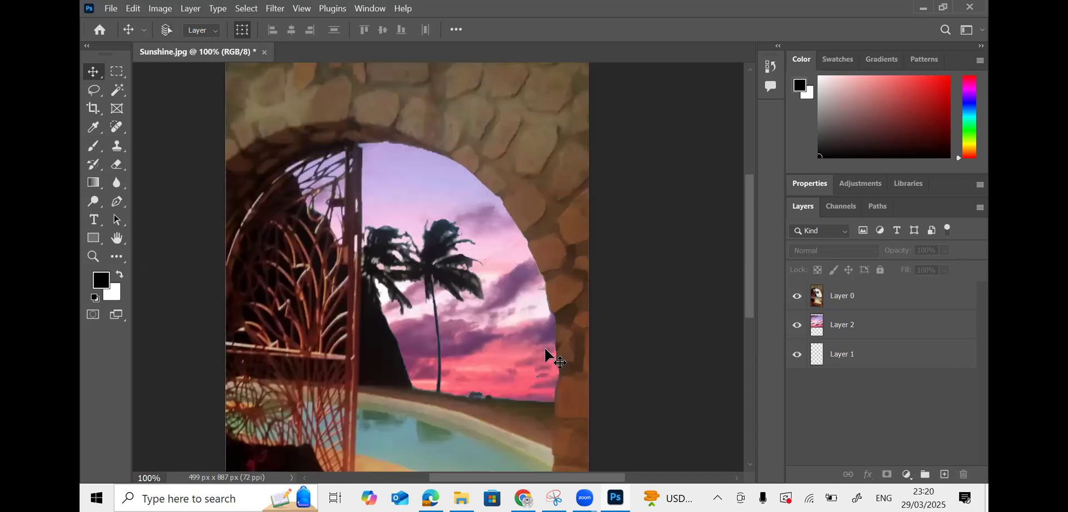
pyautogui.moveTo(577, 477); pyautogui.dragTo(540, 480)
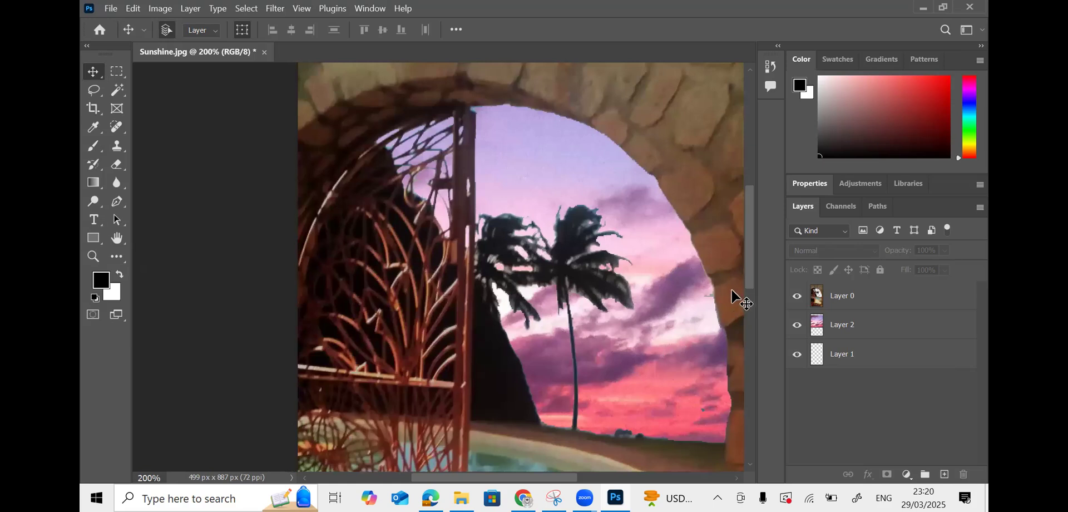
pyautogui.moveTo(750, 276); pyautogui.dragTo(752, 263)
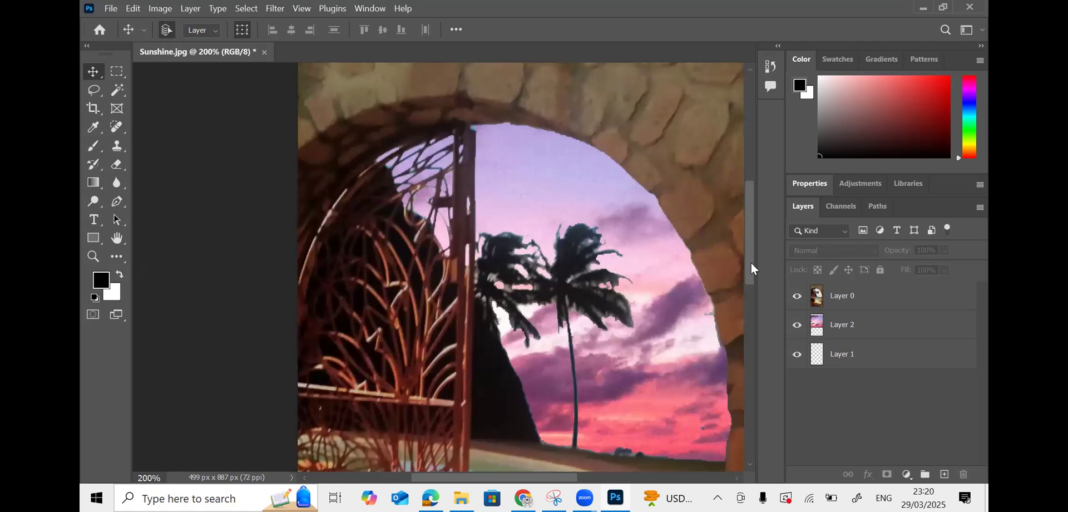
# - Choose the Clone Stamp tool and make Layer 0 the active layer
pyautogui.click(118, 151)
pyautogui.click(207, 145)
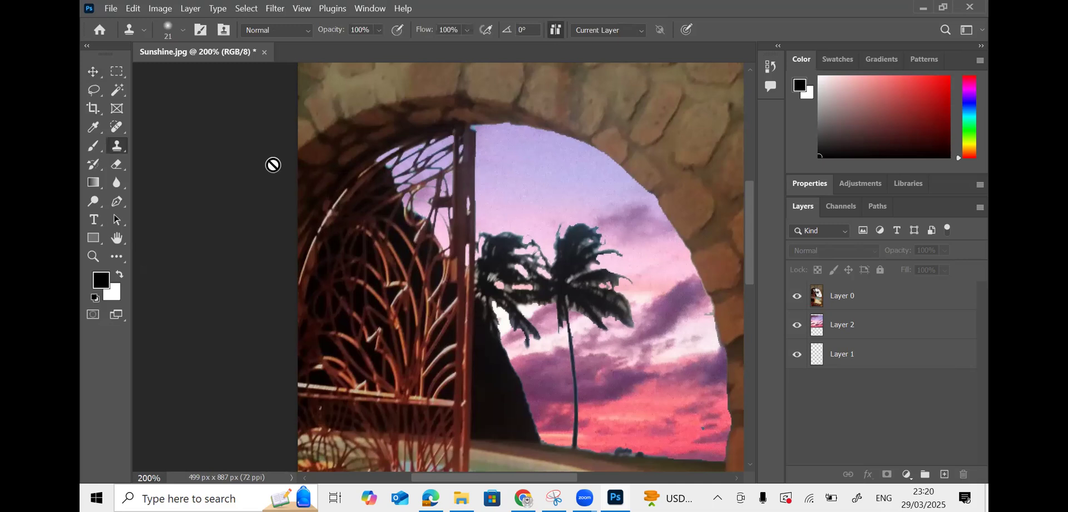
pyautogui.click(843, 301)
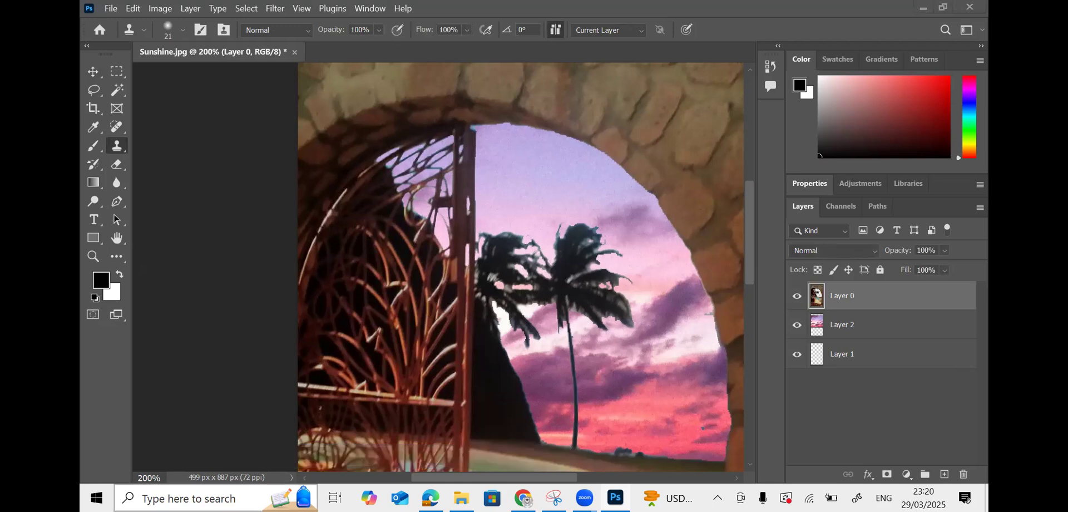
# - Launch the Windows On-Screen Keyboard and move it out of the image's way
pyautogui.click(217, 498)
pyautogui.write('K')
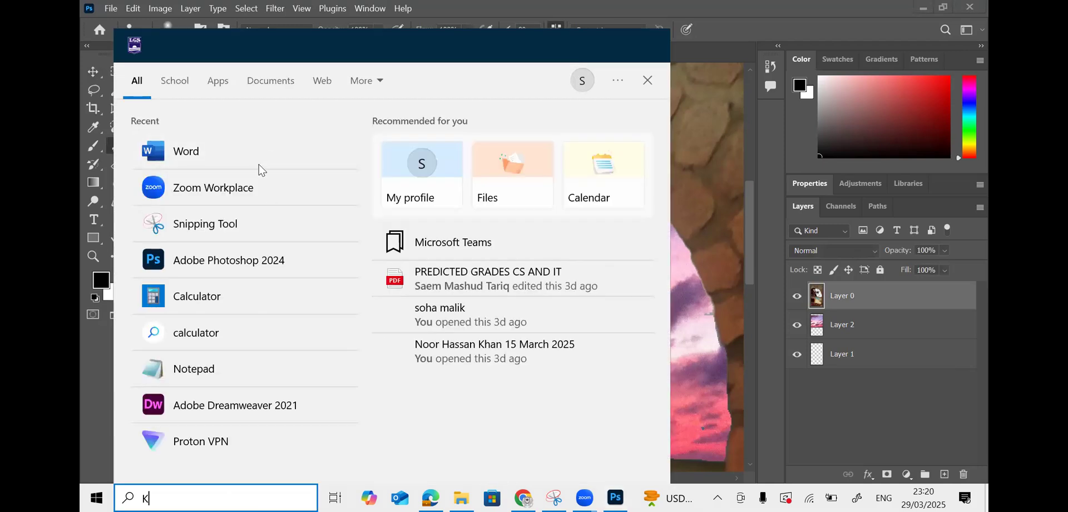
pyautogui.click(257, 152)
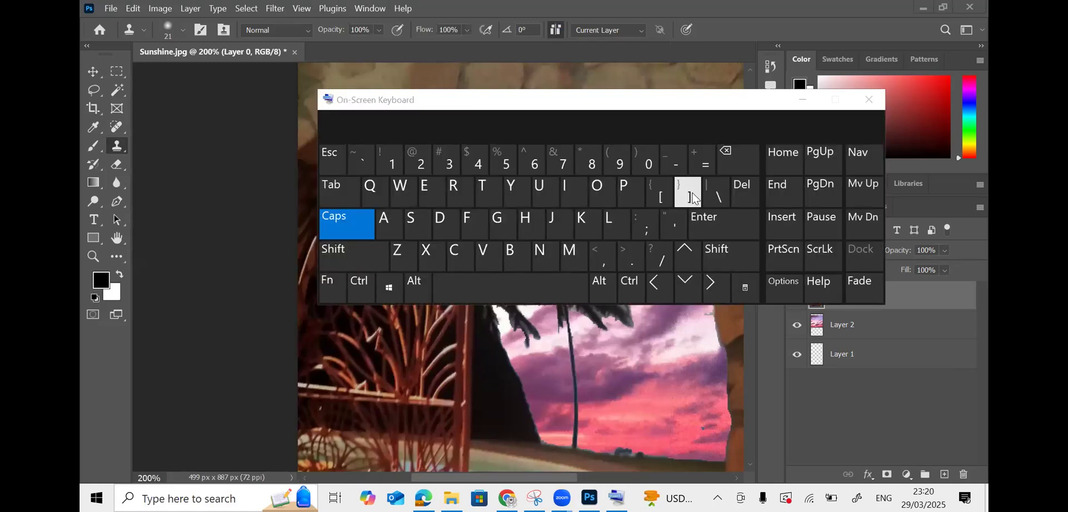
pyautogui.click(801, 100)
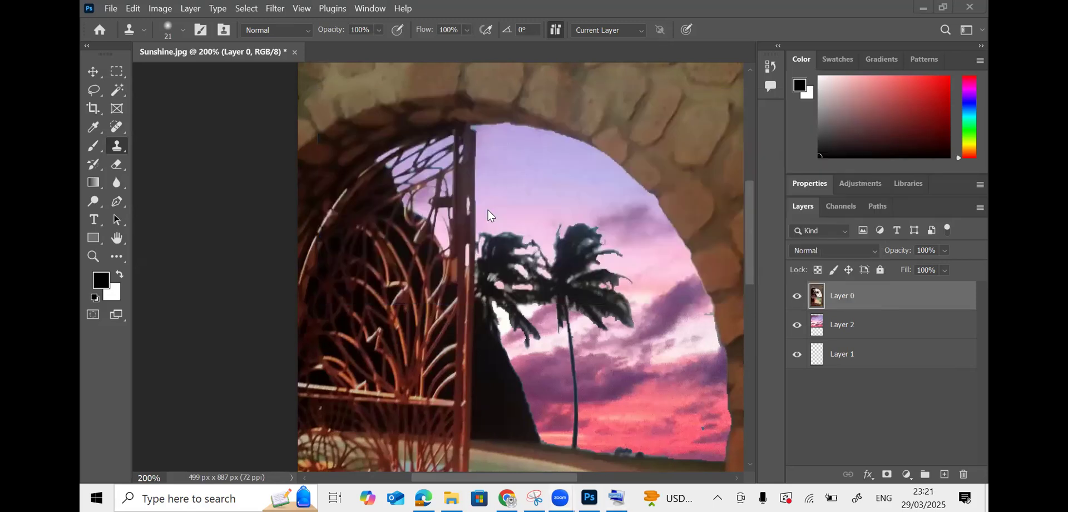
# - Sample the sky as the clone source and paint it over the gate post, keeping Layer 0 selected
pyautogui.click(472, 181)
pyautogui.click(550, 215)
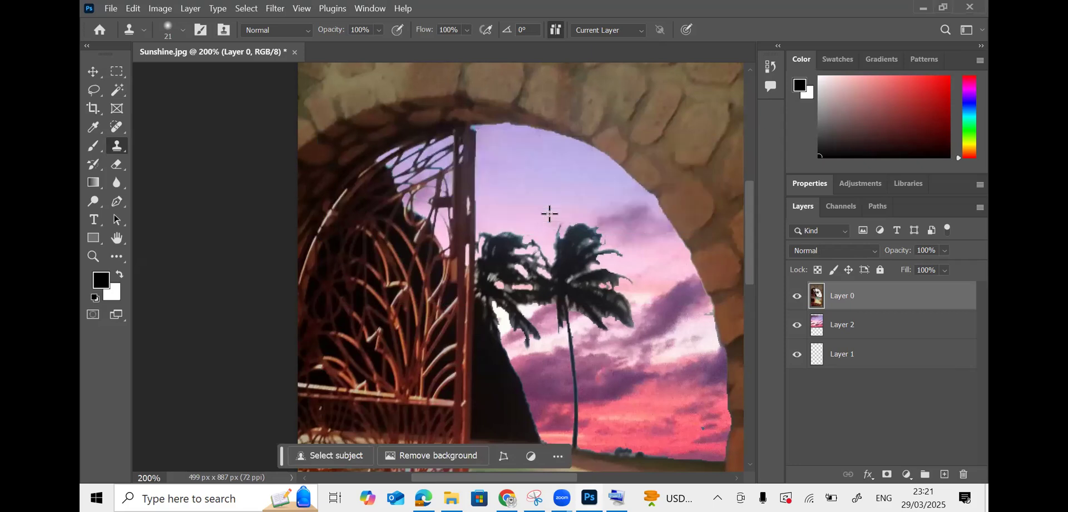
pyautogui.keyDown('alt'); pyautogui.click(511, 175); pyautogui.keyUp('alt')
pyautogui.moveTo(478, 181); pyautogui.dragTo(452, 185)
pyautogui.click(850, 329)
pyautogui.click(856, 301)
pyautogui.click(853, 316)
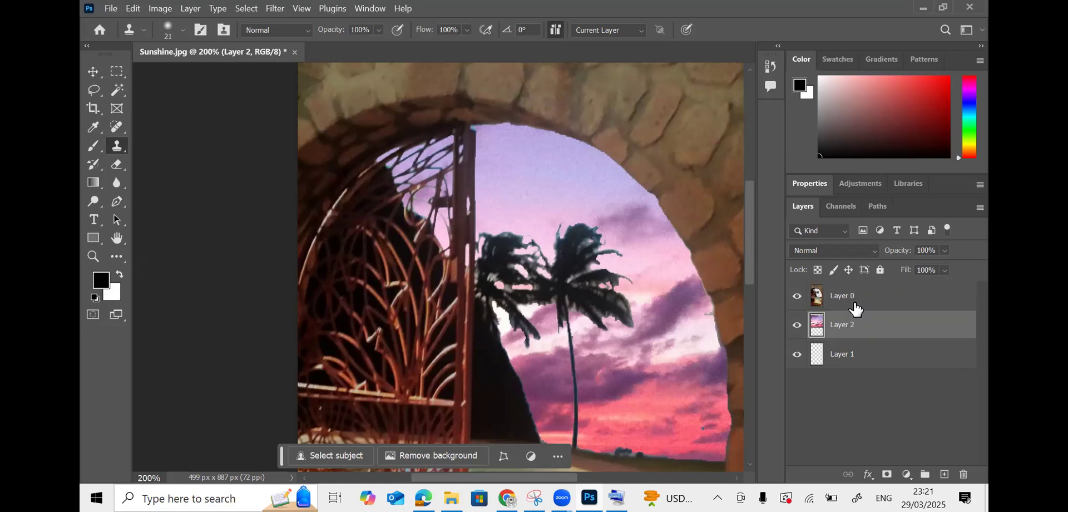
pyautogui.click(855, 303)
# - Merge Layer 0 down into Layer 2 with Ctrl+E
pyautogui.press('v')
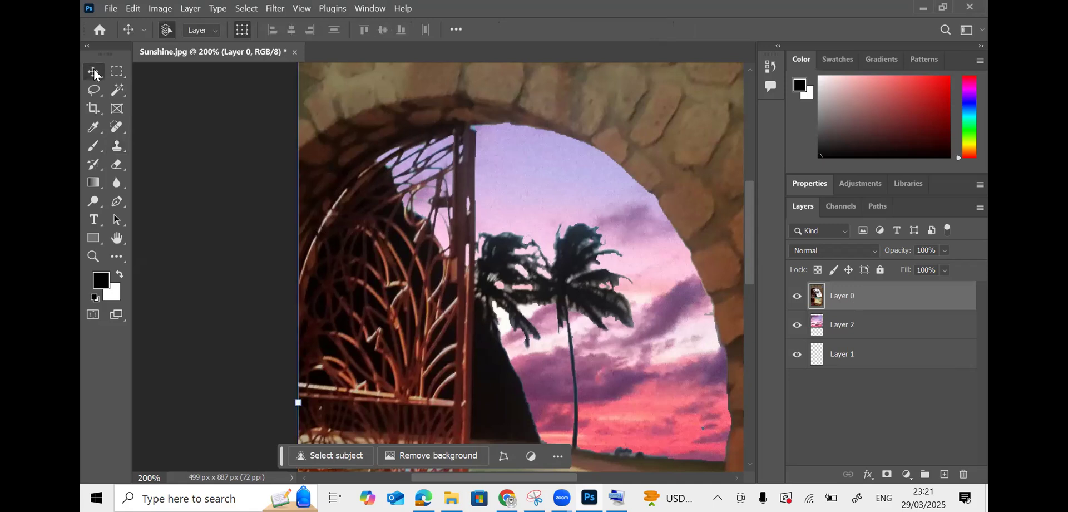
pyautogui.click(855, 325)
pyautogui.click(861, 299)
pyautogui.hotkey('ctrl', 'e')
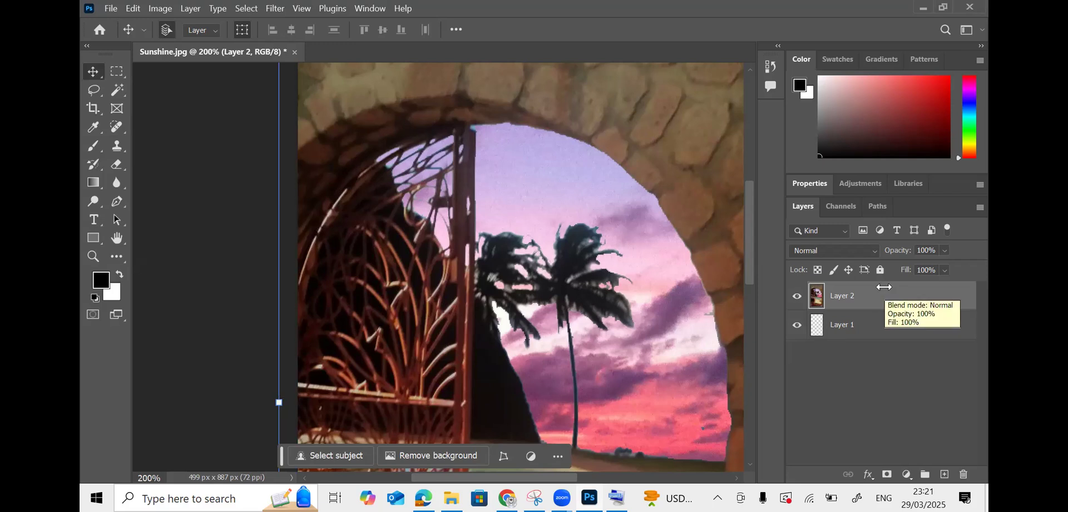
pyautogui.click(117, 145)
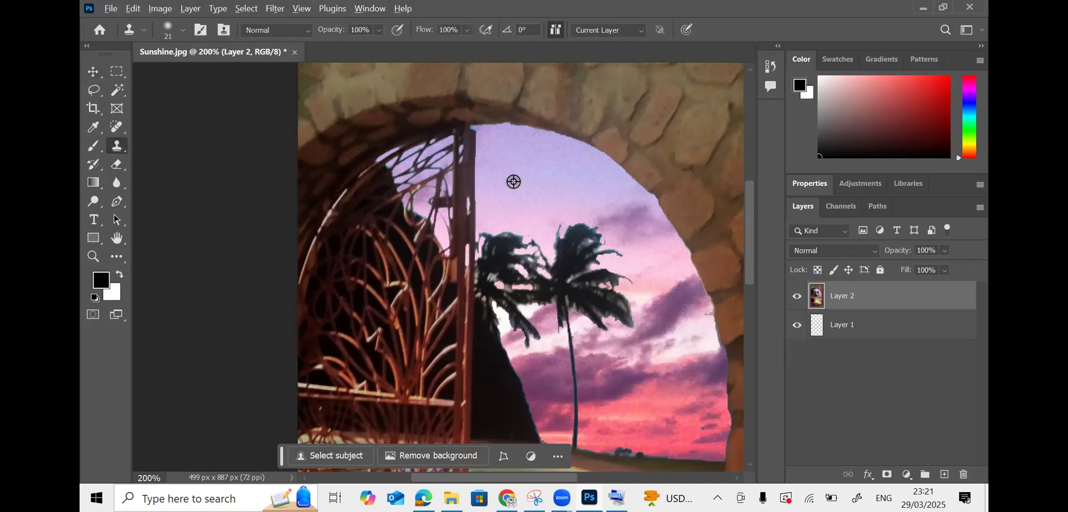
# - Clone sky over the upper gate post, then zoom in and cover the dark, cyan-fringed arch-edge patch
pyautogui.moveTo(472, 166)
pyautogui.mouseDown()
pyautogui.moveTo(463, 196)
pyautogui.moveTo(469, 162)
pyautogui.moveTo(459, 192)
pyautogui.moveTo(459, 165)
pyautogui.moveTo(463, 200)
pyautogui.moveTo(478, 206)
pyautogui.moveTo(447, 209)
pyautogui.moveTo(478, 209)
pyautogui.moveTo(469, 200)
pyautogui.moveTo(455, 207)
pyautogui.moveTo(491, 179)
pyautogui.moveTo(479, 146)
pyautogui.moveTo(493, 146)
pyautogui.moveTo(468, 148)
pyautogui.moveTo(459, 167)
pyautogui.mouseUp()
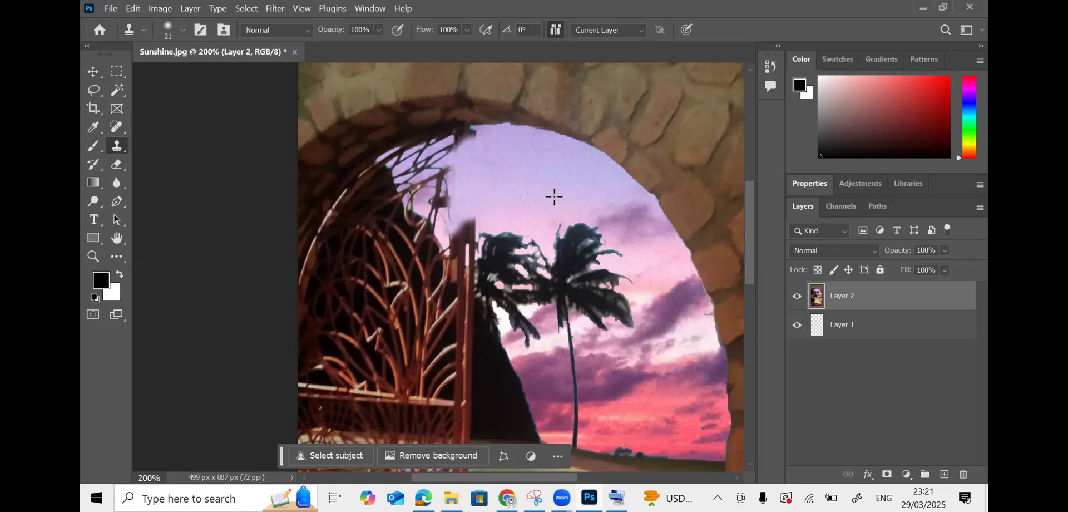
pyautogui.hotkey('ctrl', '+')
pyautogui.hotkey('ctrl', '+')
pyautogui.hotkey('ctrl', '+')
pyautogui.moveTo(751, 224); pyautogui.dragTo(752, 183)
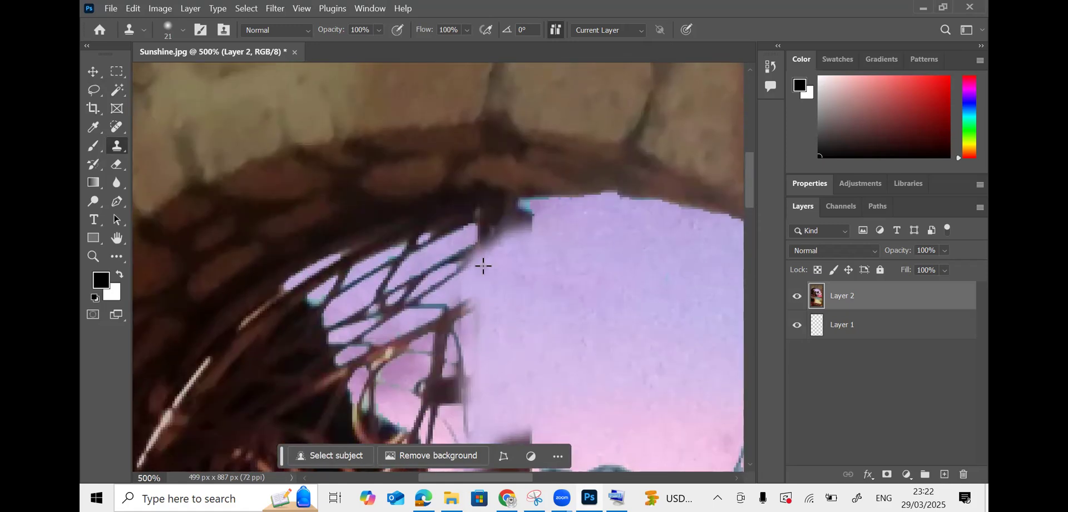
pyautogui.moveTo(544, 227)
pyautogui.mouseDown()
pyautogui.moveTo(500, 242)
pyautogui.moveTo(457, 294)
pyautogui.moveTo(424, 305)
pyautogui.mouseUp()
pyautogui.moveTo(529, 215)
pyautogui.mouseDown()
pyautogui.moveTo(490, 226)
pyautogui.moveTo(518, 239)
pyautogui.mouseUp()
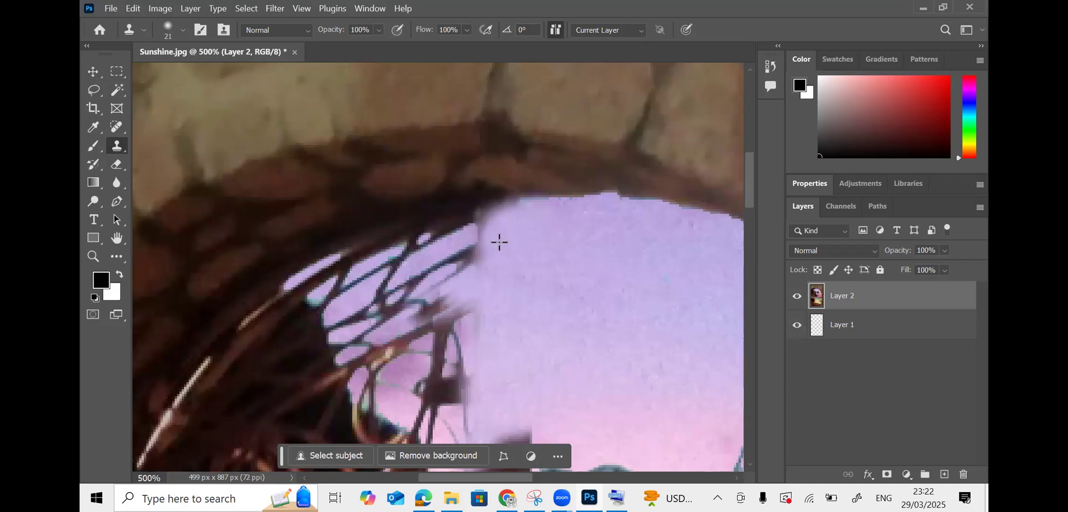
pyautogui.click(180, 29)
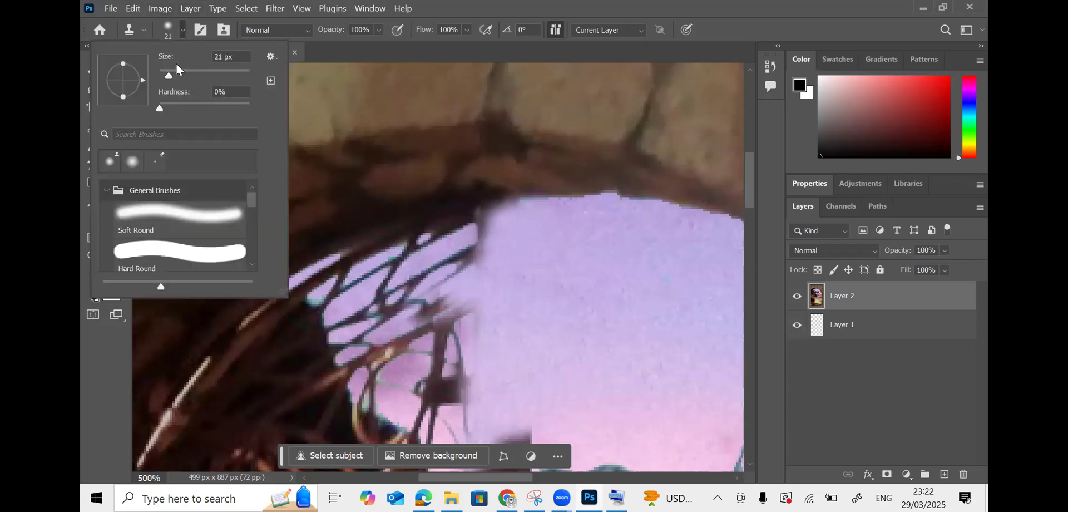
# - Shrink the Clone Stamp brush to 15 px and paint lavender sky over the dark arch edge
pyautogui.moveTo(168, 74); pyautogui.dragTo(165, 74)
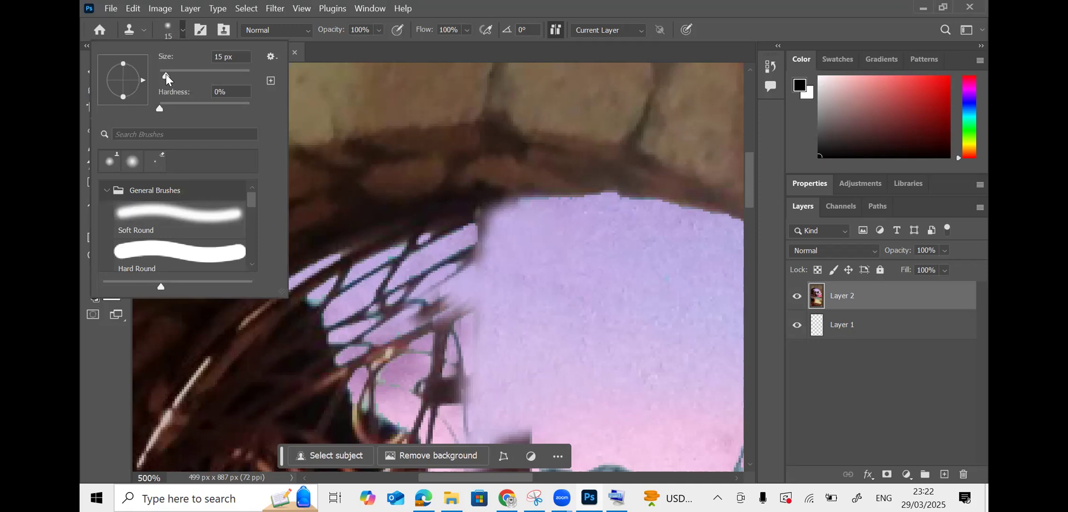
pyautogui.click(538, 234)
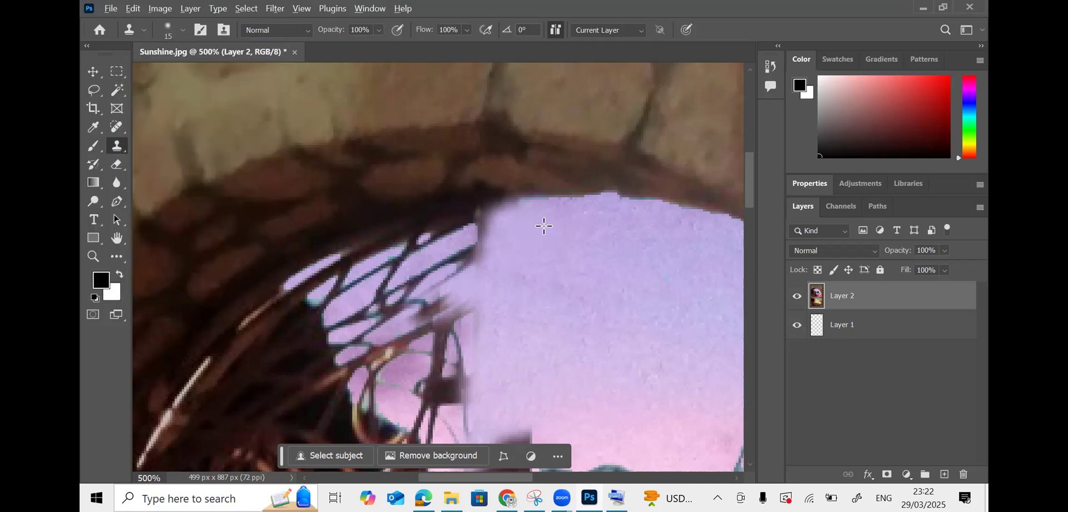
pyautogui.moveTo(510, 224)
pyautogui.mouseDown()
pyautogui.moveTo(463, 237)
pyautogui.moveTo(526, 222)
pyautogui.moveTo(462, 230)
pyautogui.moveTo(538, 226)
pyautogui.moveTo(452, 263)
pyautogui.moveTo(490, 229)
pyautogui.moveTo(471, 268)
pyautogui.moveTo(411, 290)
pyautogui.moveTo(437, 267)
pyautogui.moveTo(405, 287)
pyautogui.mouseUp()
# - Resample clean sky repeatedly to cover the gate wires and smooth the arch edge
pyautogui.keyDown('alt'); pyautogui.click(561, 273); pyautogui.keyUp('alt')
pyautogui.moveTo(454, 249)
pyautogui.mouseDown()
pyautogui.moveTo(441, 239)
pyautogui.moveTo(417, 252)
pyautogui.mouseUp()
pyautogui.keyDown('alt'); pyautogui.click(481, 239); pyautogui.keyUp('alt')
pyautogui.moveTo(490, 221)
pyautogui.mouseDown()
pyautogui.moveTo(409, 245)
pyautogui.moveTo(375, 288)
pyautogui.moveTo(400, 270)
pyautogui.moveTo(375, 285)
pyautogui.moveTo(382, 266)
pyautogui.moveTo(349, 283)
pyautogui.mouseUp()
pyautogui.keyDown('alt'); pyautogui.click(524, 307); pyautogui.keyUp('alt')
pyautogui.moveTo(469, 311)
pyautogui.mouseDown()
pyautogui.moveTo(445, 337)
pyautogui.moveTo(438, 319)
pyautogui.moveTo(378, 309)
pyautogui.mouseUp()
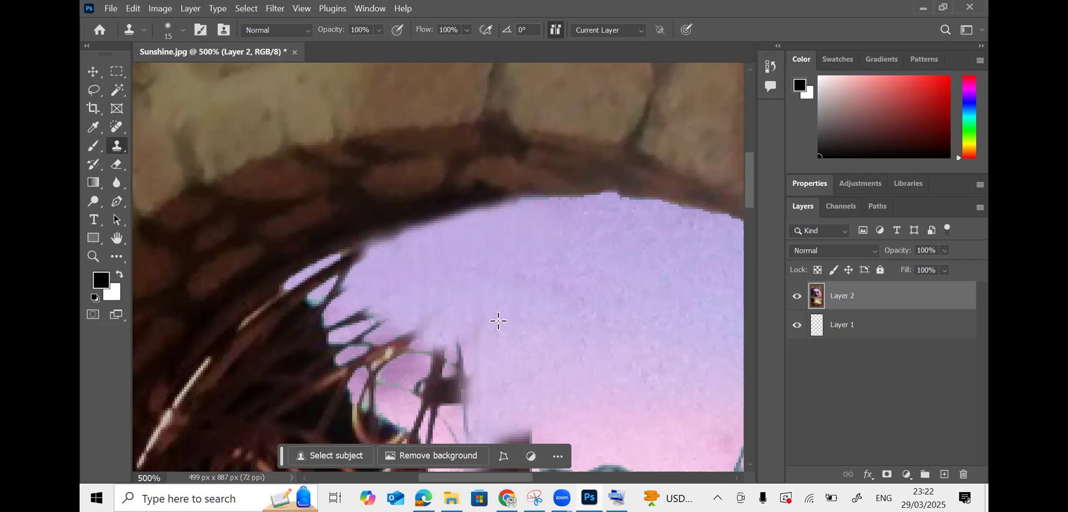
pyautogui.scroll(-2, 474, 343)
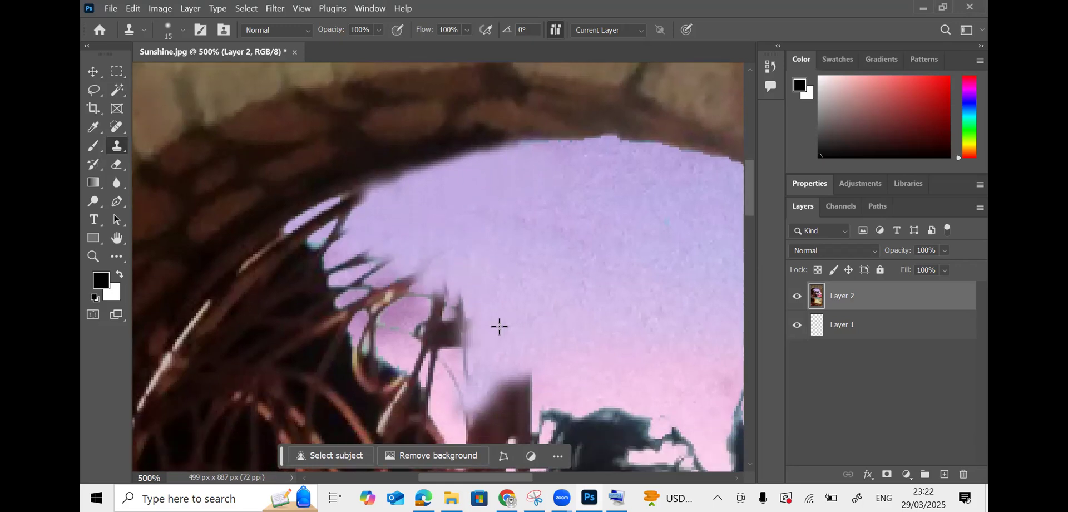
pyautogui.moveTo(460, 326)
pyautogui.mouseDown()
pyautogui.moveTo(450, 353)
pyautogui.moveTo(469, 316)
pyautogui.moveTo(435, 340)
pyautogui.moveTo(470, 295)
pyautogui.moveTo(430, 325)
pyautogui.moveTo(421, 305)
pyautogui.moveTo(401, 309)
pyautogui.moveTo(495, 289)
pyautogui.moveTo(426, 321)
pyautogui.mouseUp()
# - Cover the dark wire tips and the thin vertical streak with cloned lavender sky
pyautogui.keyDown('alt'); pyautogui.click(508, 278); pyautogui.keyUp('alt')
pyautogui.keyDown('alt'); pyautogui.click(495, 289); pyautogui.keyUp('alt')
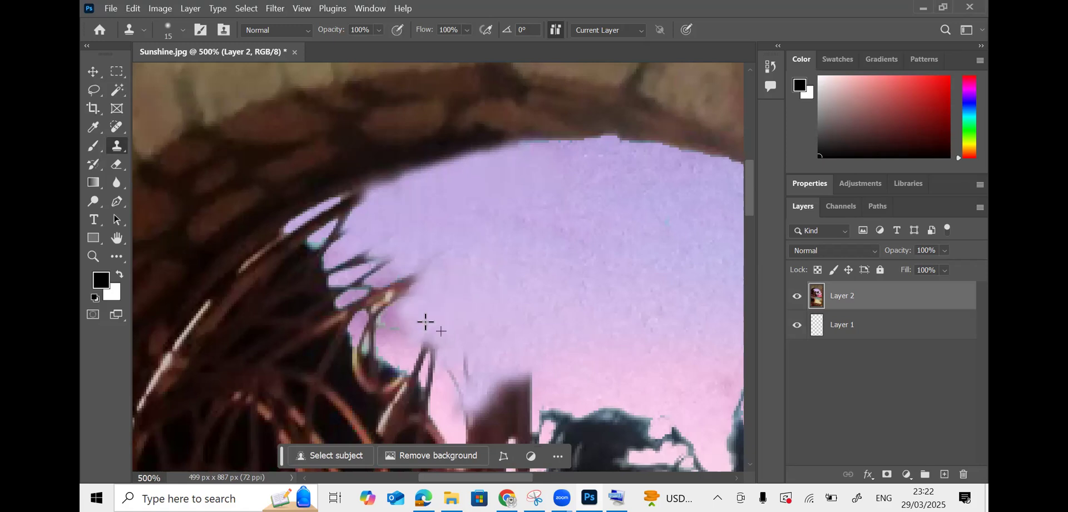
pyautogui.moveTo(439, 255)
pyautogui.mouseDown()
pyautogui.moveTo(382, 282)
pyautogui.moveTo(368, 276)
pyautogui.mouseUp()
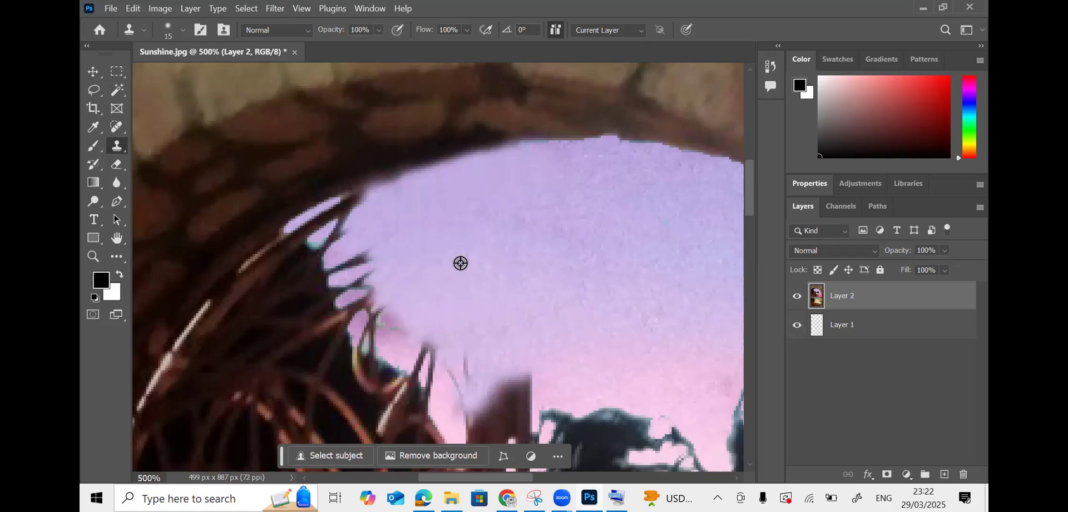
pyautogui.keyDown('alt'); pyautogui.click(365, 261); pyautogui.keyUp('alt')
pyautogui.moveTo(442, 256); pyautogui.dragTo(435, 257)
pyautogui.keyDown('alt'); pyautogui.click(480, 272); pyautogui.keyUp('alt')
pyautogui.moveTo(374, 257)
pyautogui.mouseDown()
pyautogui.moveTo(380, 296)
pyautogui.moveTo(362, 271)
pyautogui.moveTo(357, 295)
pyautogui.moveTo(346, 267)
pyautogui.moveTo(353, 299)
pyautogui.moveTo(384, 317)
pyautogui.moveTo(385, 339)
pyautogui.moveTo(366, 320)
pyautogui.moveTo(369, 335)
pyautogui.moveTo(413, 344)
pyautogui.mouseUp()
pyautogui.keyDown('alt'); pyautogui.click(440, 293); pyautogui.keyUp('alt')
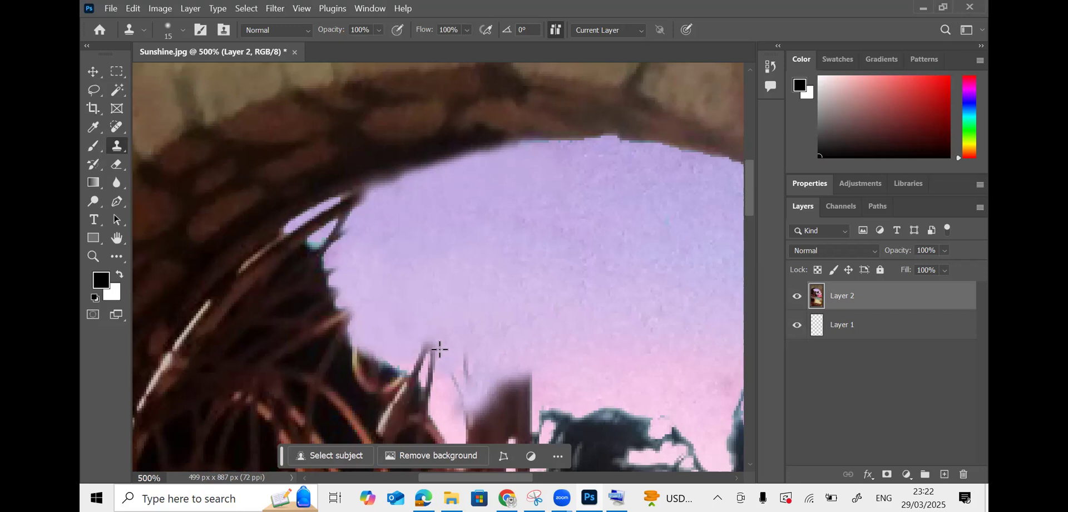
pyautogui.keyDown('alt'); pyautogui.click(431, 310); pyautogui.keyUp('alt')
pyautogui.moveTo(427, 351)
pyautogui.mouseDown()
pyautogui.moveTo(441, 375)
pyautogui.moveTo(420, 328)
pyautogui.moveTo(442, 385)
pyautogui.moveTo(483, 354)
pyautogui.moveTo(478, 345)
pyautogui.moveTo(464, 369)
pyautogui.moveTo(486, 358)
pyautogui.mouseUp()
pyautogui.keyDown('alt'); pyautogui.click(471, 322); pyautogui.keyUp('alt')
pyautogui.keyDown('alt'); pyautogui.click(432, 353); pyautogui.keyUp('alt')
pyautogui.keyDown('alt'); pyautogui.click(529, 337); pyautogui.keyUp('alt')
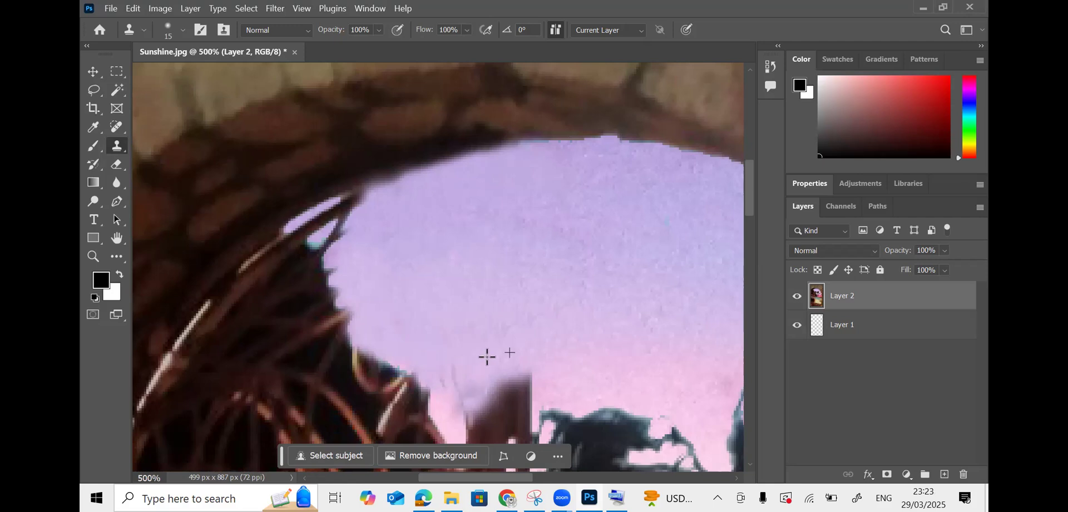
# - Clone sky from the upper right over the brown block's top and the diagonal streak
pyautogui.keyDown('alt'); pyautogui.click(632, 332); pyautogui.keyUp('alt')
pyautogui.moveTo(559, 384)
pyautogui.mouseDown()
pyautogui.moveTo(514, 401)
pyautogui.moveTo(525, 396)
pyautogui.moveTo(524, 375)
pyautogui.moveTo(482, 405)
pyautogui.mouseUp()
pyautogui.keyDown('alt'); pyautogui.click(528, 361); pyautogui.keyUp('alt')
pyautogui.keyDown('alt'); pyautogui.click(543, 380); pyautogui.keyUp('alt')
pyautogui.click(435, 355)
# - Paint out the dark twig, cyan edge and dark bumps, then switch to the Hard Round brush
pyautogui.keyDown('alt'); pyautogui.click(410, 229); pyautogui.keyUp('alt')
pyautogui.moveTo(354, 212); pyautogui.dragTo(334, 225)
pyautogui.keyDown('alt'); pyautogui.click(421, 200); pyautogui.keyUp('alt')
pyautogui.moveTo(408, 192)
pyautogui.mouseDown()
pyautogui.moveTo(334, 218)
pyautogui.moveTo(316, 246)
pyautogui.moveTo(311, 219)
pyautogui.moveTo(308, 231)
pyautogui.mouseUp()
pyautogui.keyDown('alt'); pyautogui.click(323, 231); pyautogui.keyUp('alt')
pyautogui.click(315, 225)
pyautogui.click(313, 222)
pyautogui.keyDown('alt'); pyautogui.click(324, 225); pyautogui.keyUp('alt')
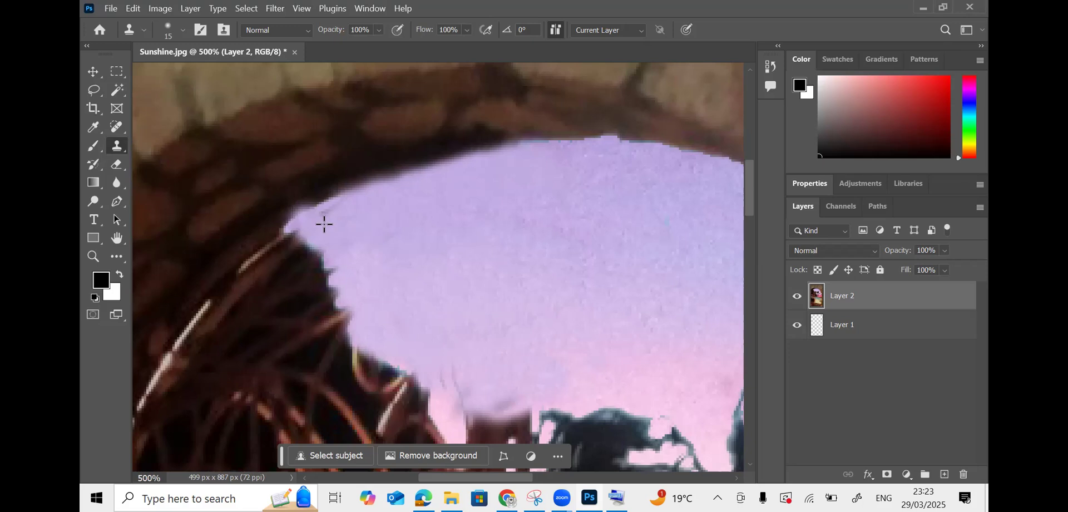
pyautogui.keyDown('alt'); pyautogui.click(374, 260); pyautogui.keyUp('alt')
pyautogui.click(336, 267)
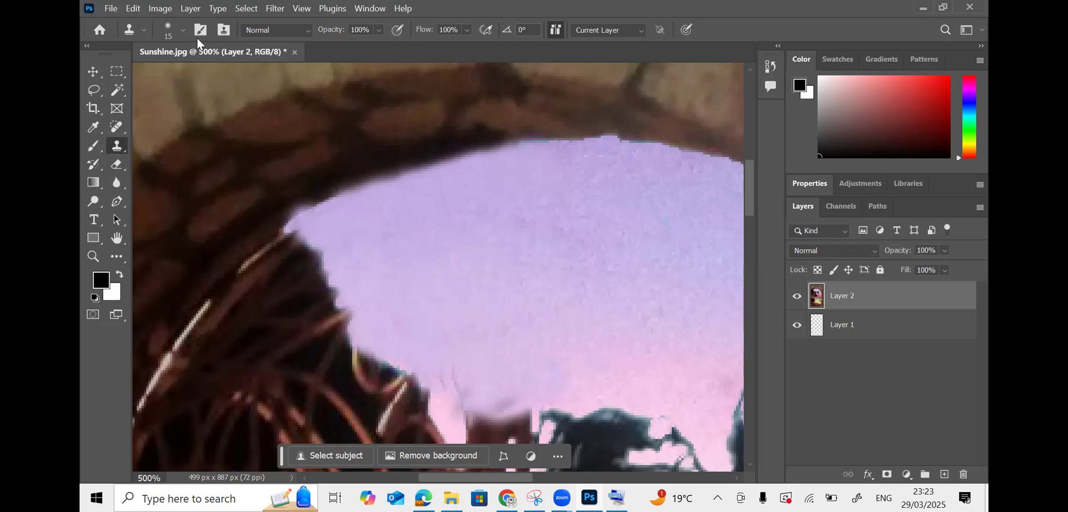
pyautogui.click(183, 30)
pyautogui.click(179, 252)
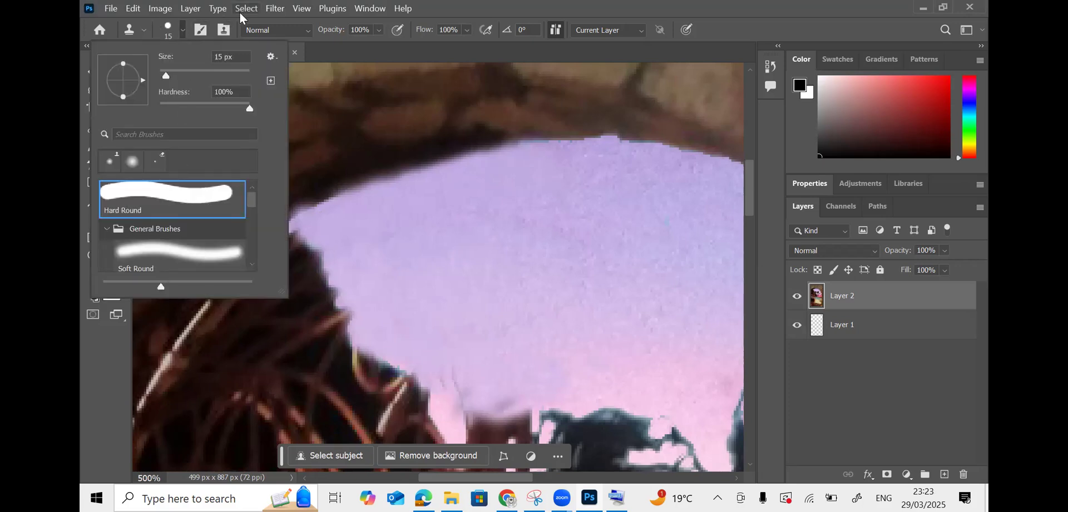
# - Set a new sky clone source and cover the dark edge with purple sky
pyautogui.click(389, 263)
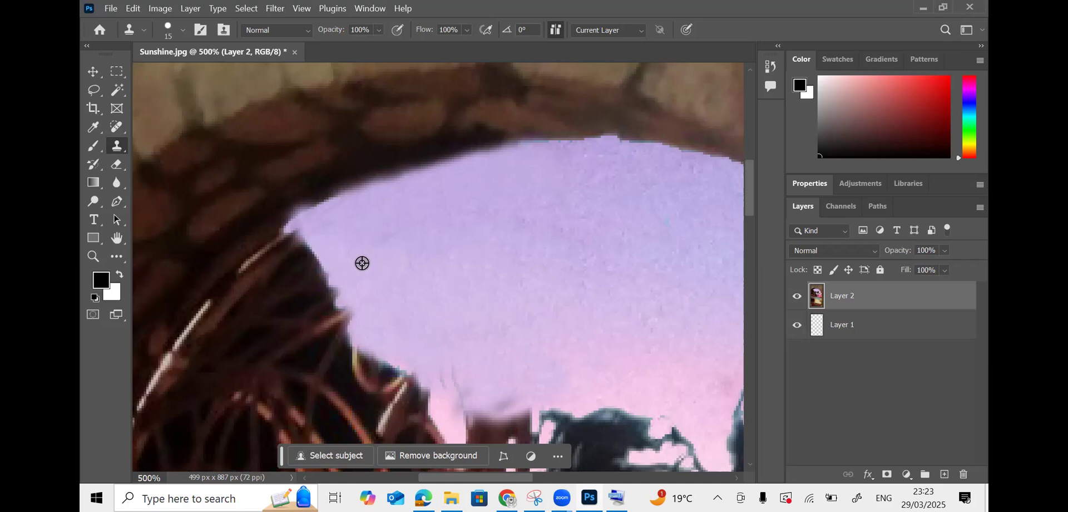
pyautogui.keyDown('alt'); pyautogui.click(389, 285); pyautogui.keyUp('alt')
pyautogui.click(356, 284)
pyautogui.moveTo(355, 281); pyautogui.dragTo(363, 305)
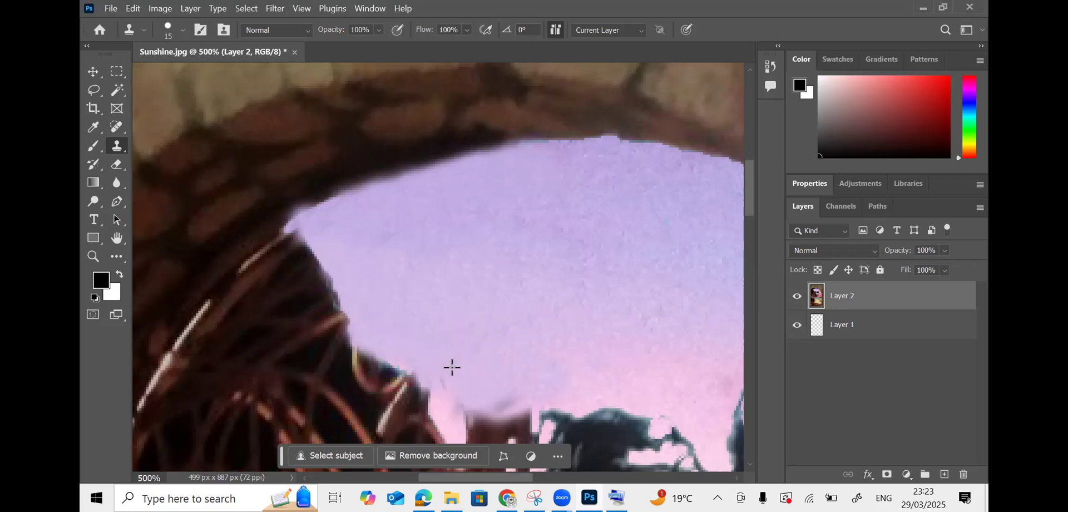
# - Clone pink sky over the gate post top, undoing one stray dab
pyautogui.moveTo(753, 193); pyautogui.dragTo(750, 218)
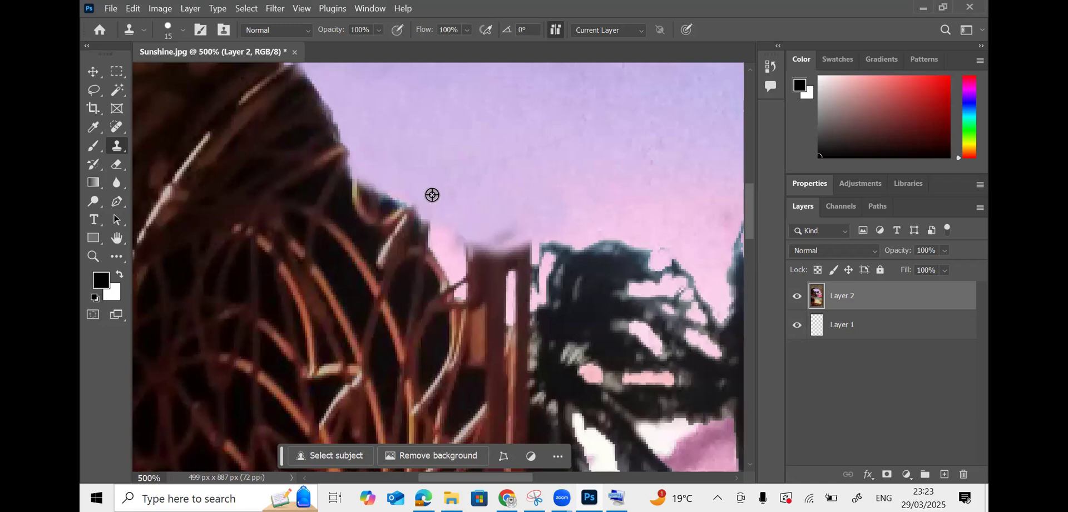
pyautogui.keyDown('alt'); pyautogui.click(534, 203); pyautogui.keyUp('alt')
pyautogui.click(509, 243)
pyautogui.hotkey('ctrl', 'z')
pyautogui.keyDown('alt'); pyautogui.click(580, 224); pyautogui.keyUp('alt')
pyautogui.moveTo(488, 236)
pyautogui.mouseDown()
pyautogui.moveTo(498, 263)
pyautogui.moveTo(477, 250)
pyautogui.moveTo(510, 256)
pyautogui.mouseUp()
pyautogui.moveTo(457, 248); pyautogui.dragTo(512, 269)
pyautogui.moveTo(473, 261); pyautogui.dragTo(484, 276)
pyautogui.keyDown('alt'); pyautogui.click(571, 217); pyautogui.keyUp('alt')
# - Paint pink sky over the foliage top, the dark edge and a dark speck
pyautogui.scroll(-1, 624, 238)
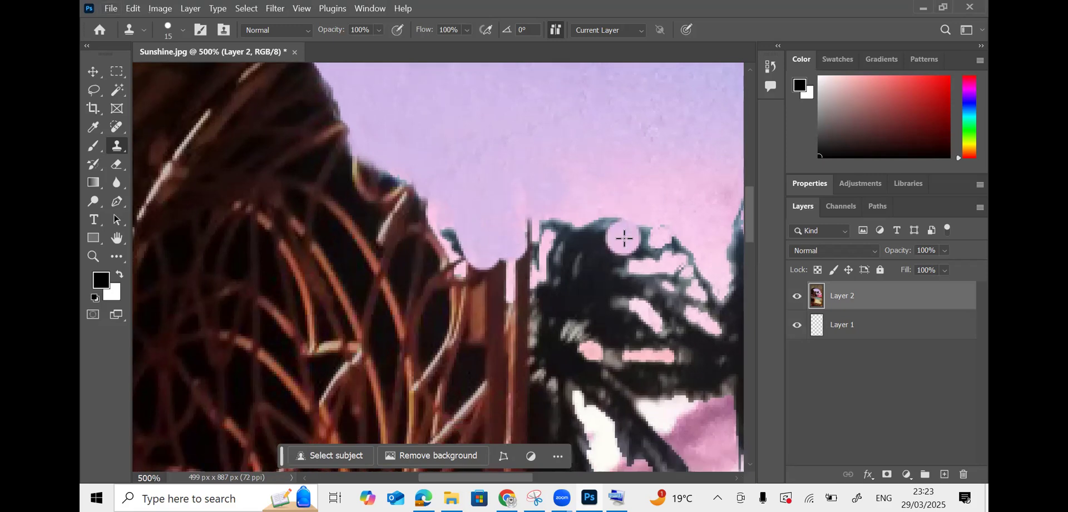
pyautogui.scroll(-1, 624, 238)
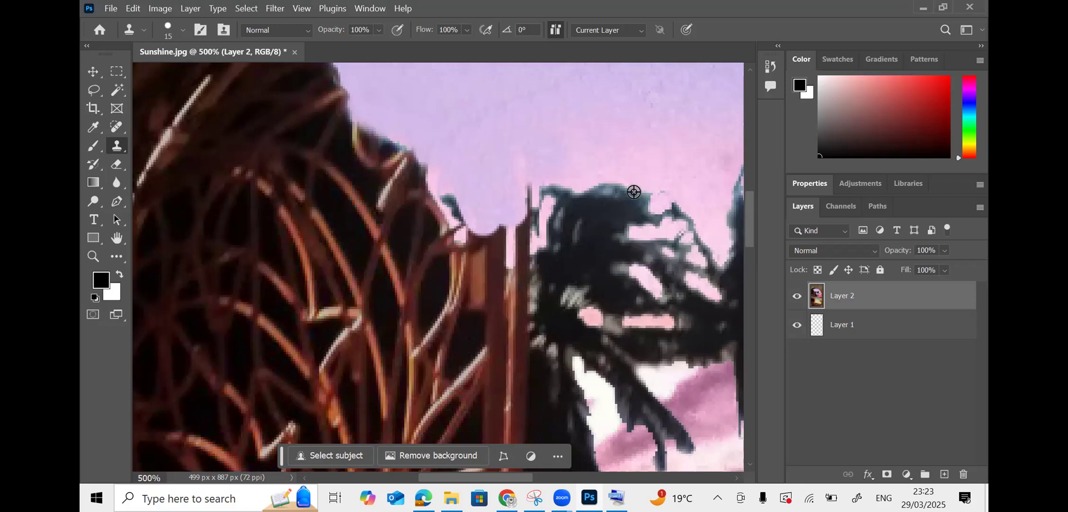
pyautogui.keyDown('alt'); pyautogui.click(681, 148); pyautogui.keyUp('alt')
pyautogui.moveTo(640, 205)
pyautogui.mouseDown()
pyautogui.moveTo(611, 217)
pyautogui.moveTo(579, 206)
pyautogui.moveTo(596, 232)
pyautogui.moveTo(581, 262)
pyautogui.moveTo(565, 203)
pyautogui.moveTo(531, 195)
pyautogui.moveTo(529, 228)
pyautogui.moveTo(506, 269)
pyautogui.moveTo(474, 209)
pyautogui.moveTo(493, 268)
pyautogui.mouseUp()
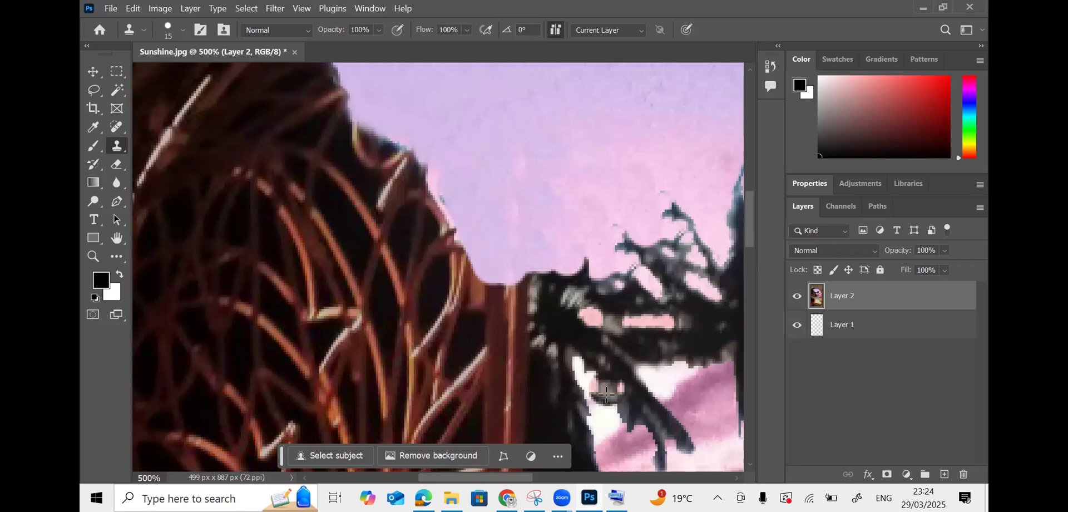
pyautogui.moveTo(481, 250)
pyautogui.mouseDown()
pyautogui.moveTo(424, 149)
pyautogui.moveTo(465, 175)
pyautogui.moveTo(434, 146)
pyautogui.moveTo(484, 147)
pyautogui.mouseUp()
pyautogui.keyDown('alt'); pyautogui.click(522, 160); pyautogui.keyUp('alt')
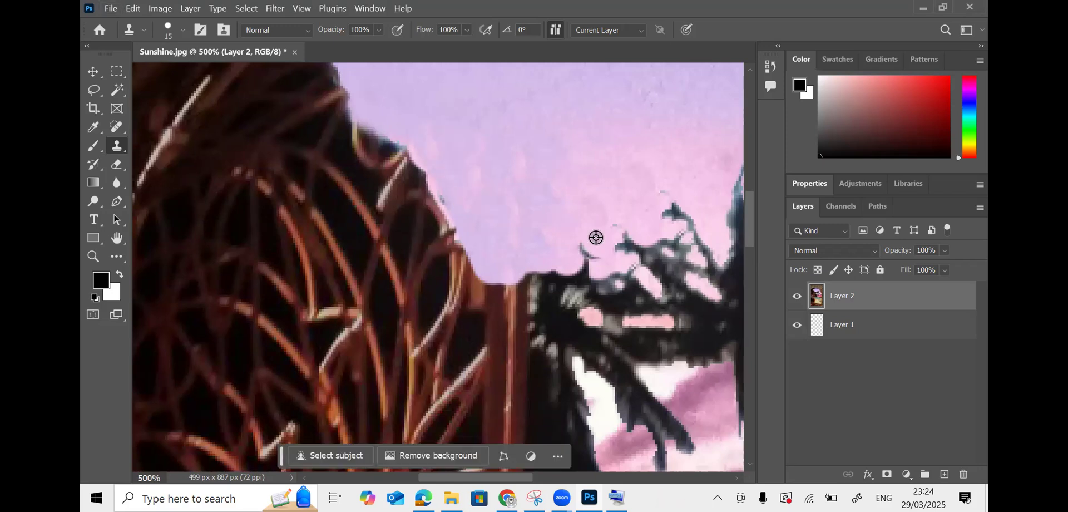
# - Clone sky over the pillar top, undoing strokes that spilled onto the palm
pyautogui.click(535, 273)
pyautogui.hotkey('ctrl', 'z')
pyautogui.keyDown('alt'); pyautogui.click(594, 224); pyautogui.keyUp('alt')
pyautogui.click(530, 266)
pyautogui.moveTo(531, 266)
pyautogui.mouseDown()
pyautogui.moveTo(578, 339)
pyautogui.moveTo(553, 295)
pyautogui.moveTo(576, 362)
pyautogui.moveTo(576, 290)
pyautogui.mouseUp()
pyautogui.hotkey('ctrl', 'z')
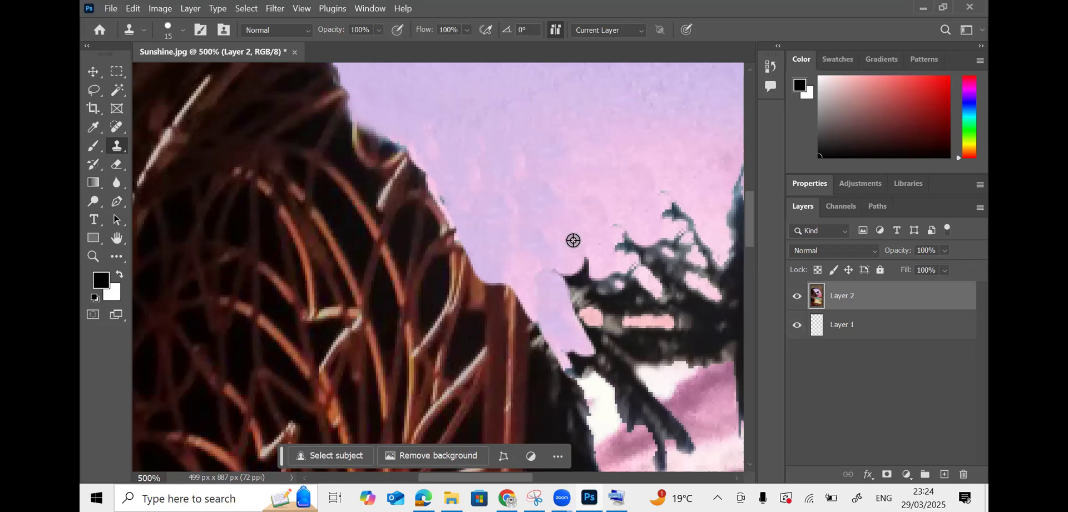
pyautogui.keyDown('alt'); pyautogui.click(511, 218); pyautogui.keyUp('alt')
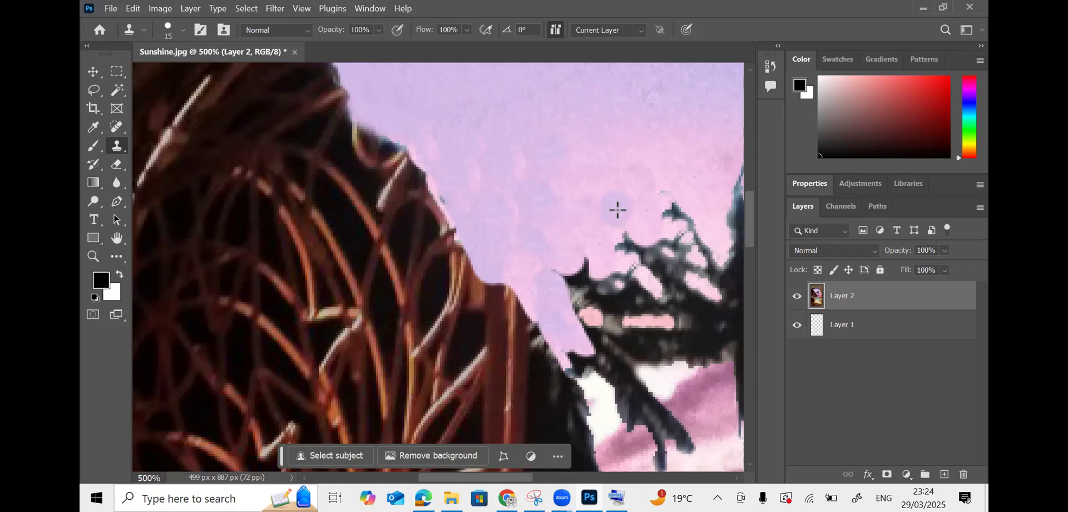
# - Undo a final sky dab over the palm and return to the reference PDF in Chrome
pyautogui.scroll(-2, 618, 213)
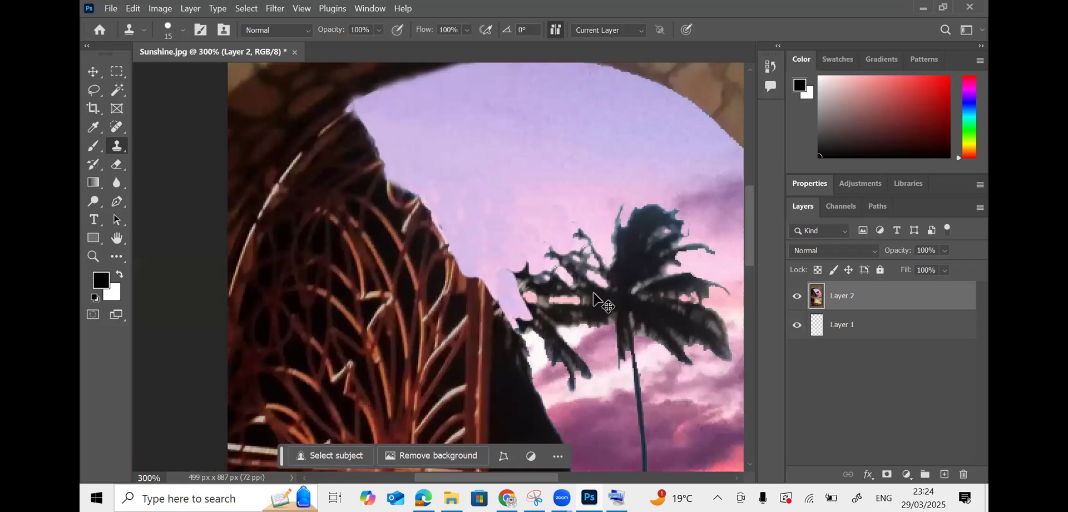
pyautogui.scroll(2, 615, 222)
pyautogui.click(616, 222)
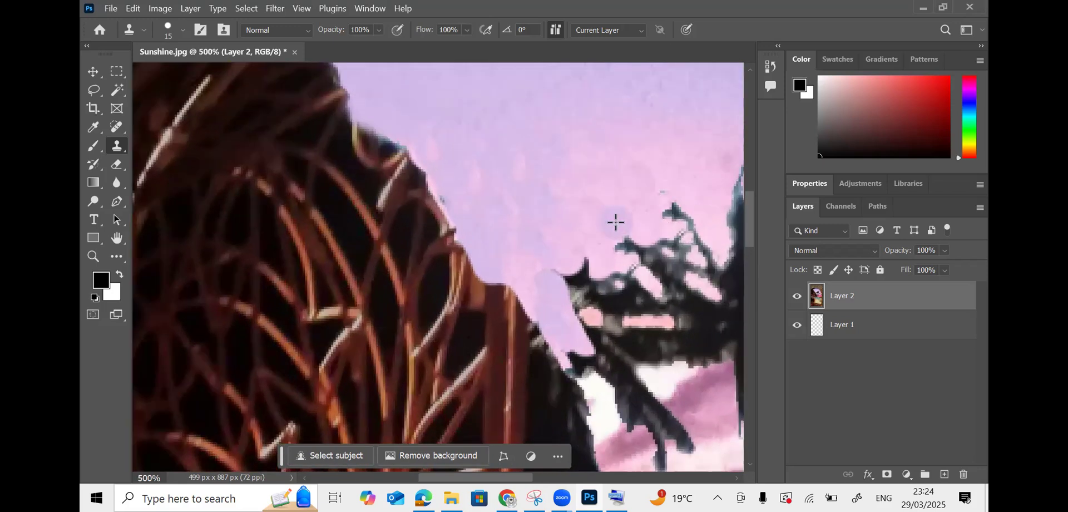
pyautogui.hotkey('ctrl', 'z')
pyautogui.hotkey('ctrl', 'z')
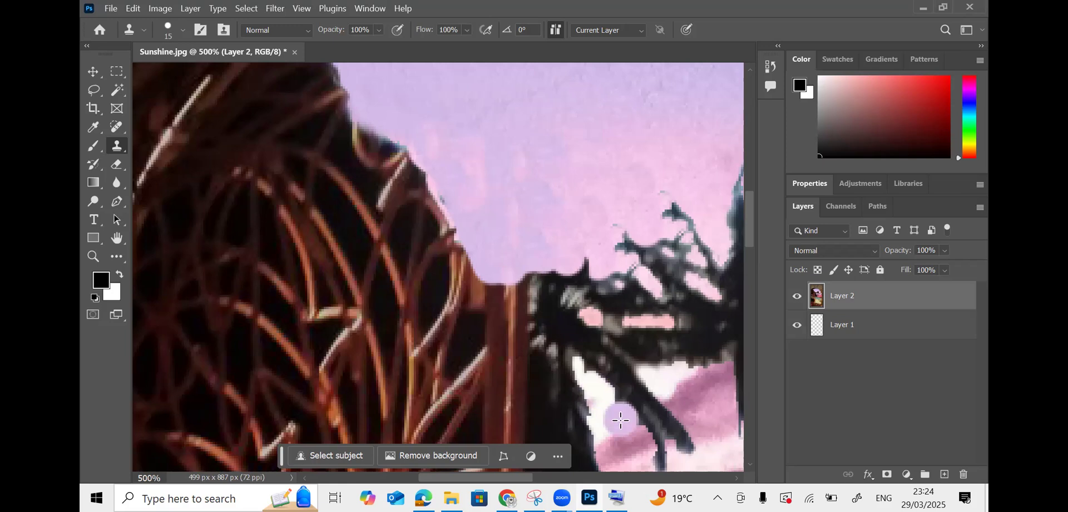
pyautogui.scroll(-2, 615, 424)
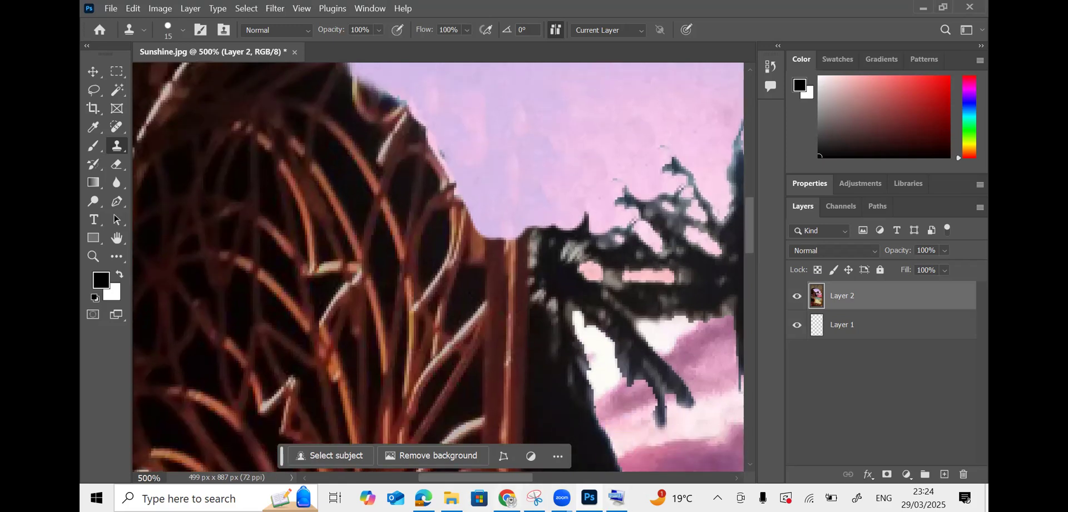
pyautogui.click(507, 498)
pyautogui.scroll(-5, 485, 412)
pyautogui.scroll(2, 488, 410)
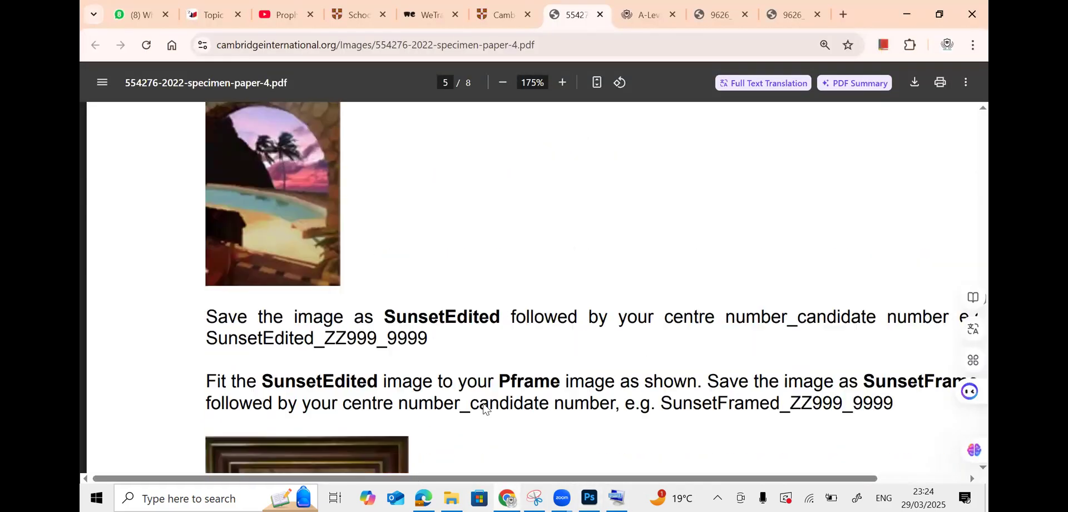
pyautogui.keyDown('ctrl'); pyautogui.scroll(5, 639, 323); pyautogui.keyUp('ctrl')
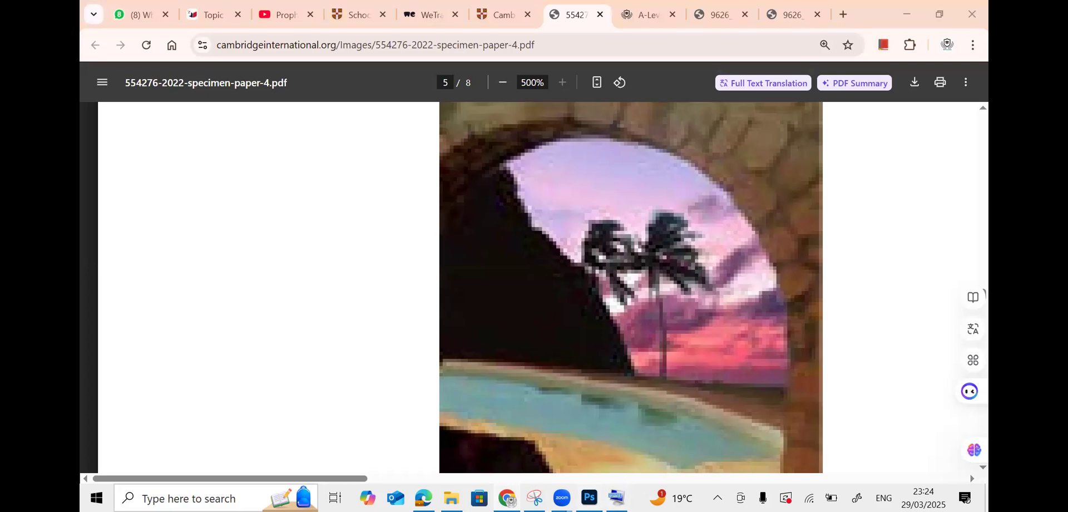
pyautogui.hotkey('alt', 'Tab')
pyautogui.moveTo(517, 482)
pyautogui.mouseDown()
pyautogui.moveTo(569, 484)
pyautogui.moveTo(531, 484)
pyautogui.mouseUp()
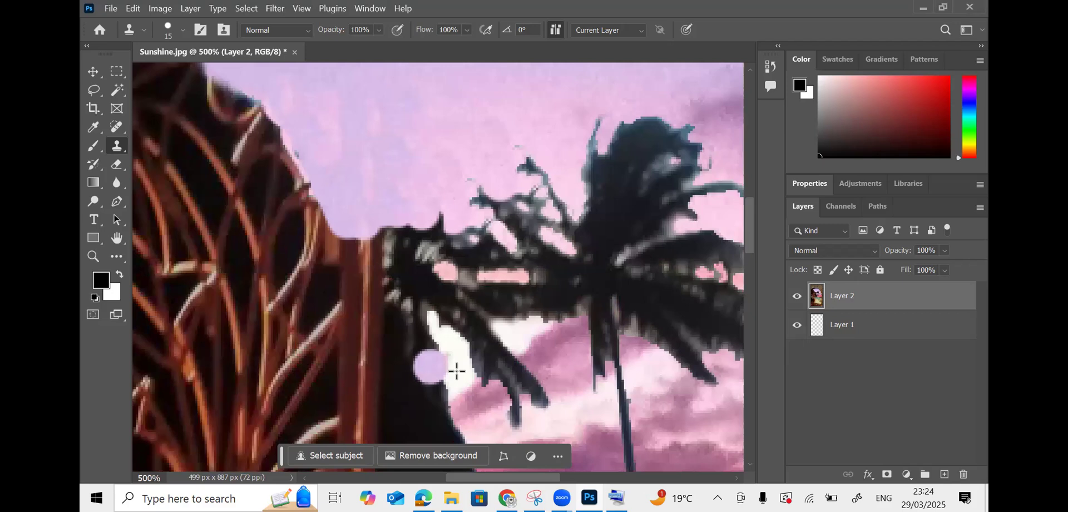
pyautogui.scroll(-1, 461, 369)
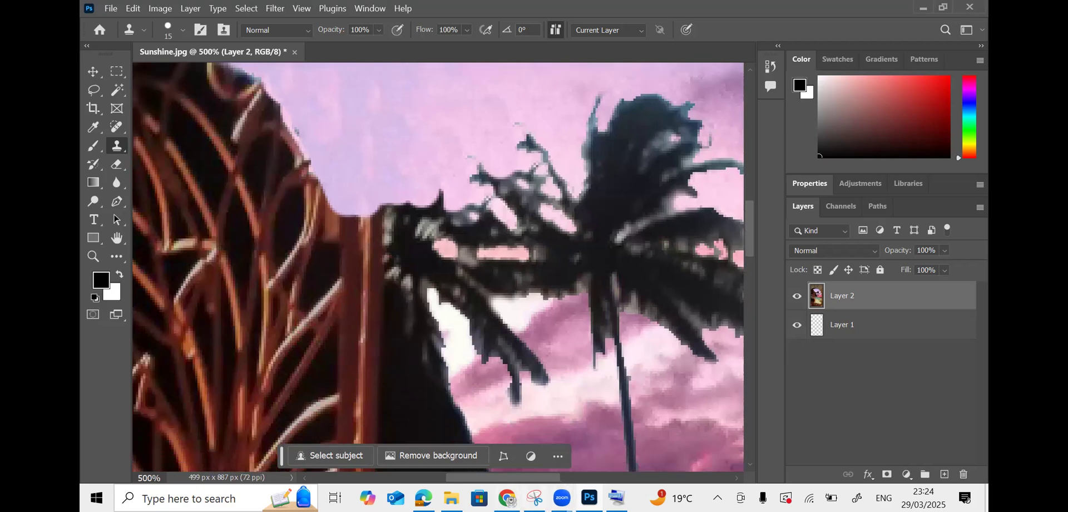
pyautogui.hotkey('alt', 'Tab')
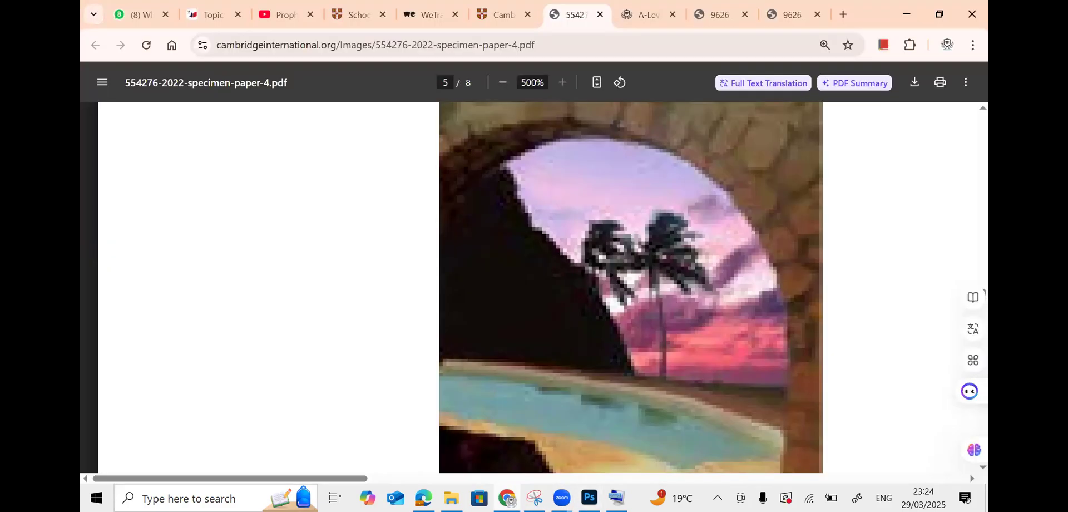
pyautogui.hotkey('alt', 'Tab')
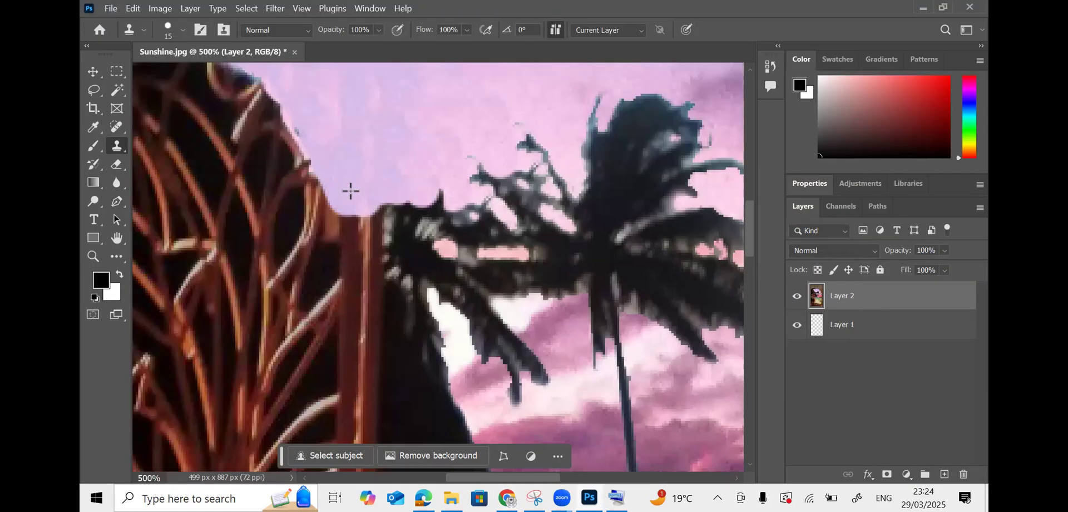
# - Choose a Soft Round brush for the Clone Stamp near the gate's top edge
pyautogui.scroll(1, 346, 201)
pyautogui.moveTo(546, 479); pyautogui.dragTo(502, 478)
pyautogui.scroll(5, 634, 411)
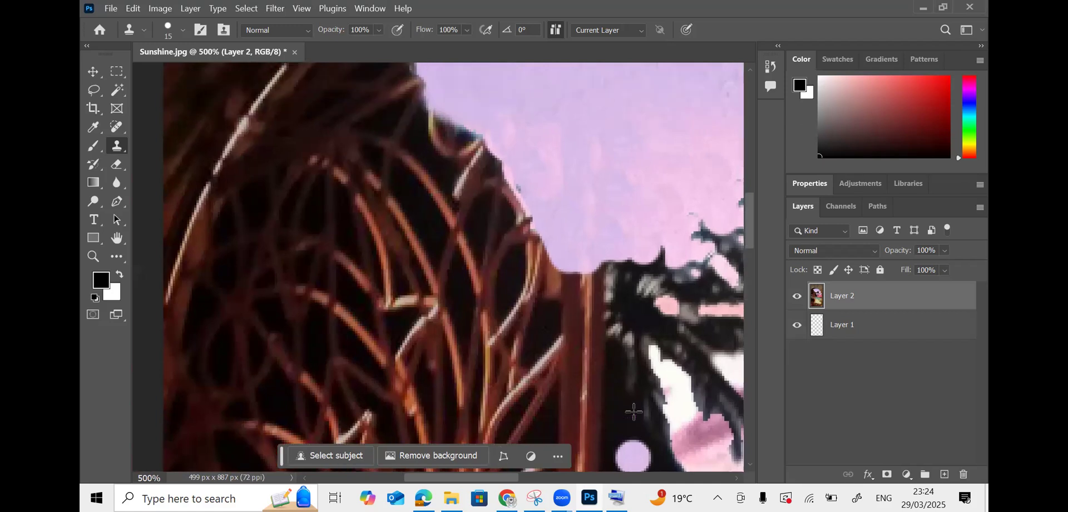
pyautogui.scroll(-4, 633, 412)
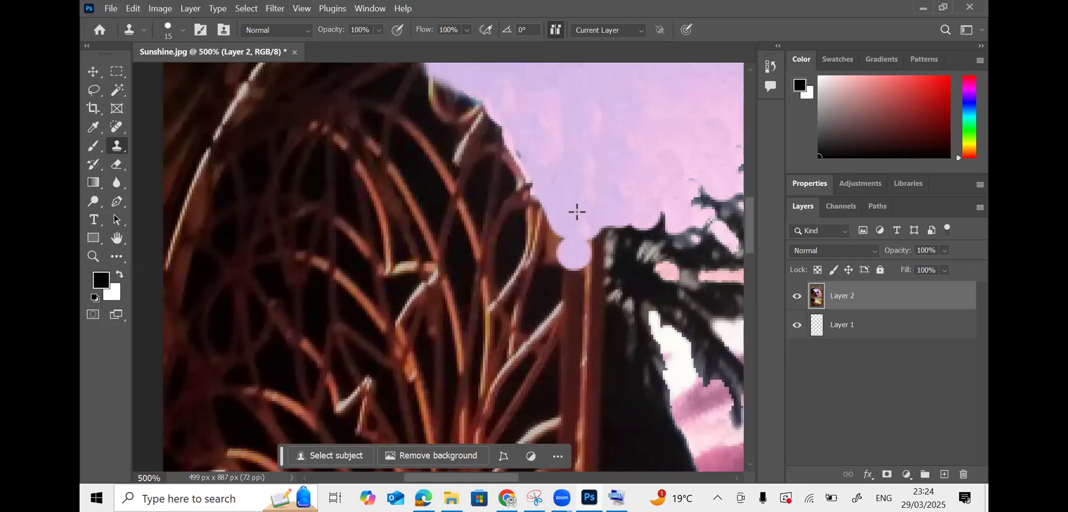
pyautogui.scroll(4, 577, 196)
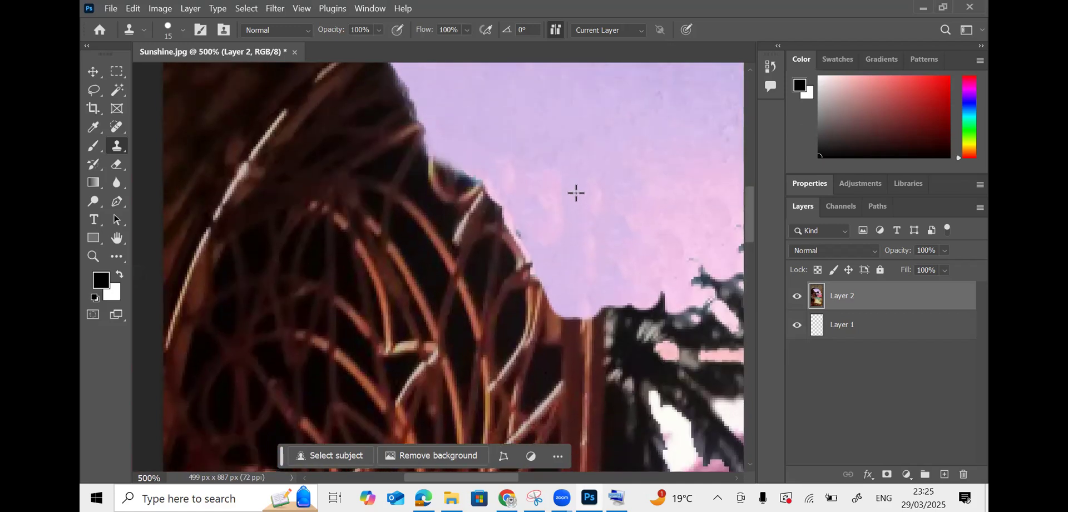
pyautogui.scroll(-2, 571, 241)
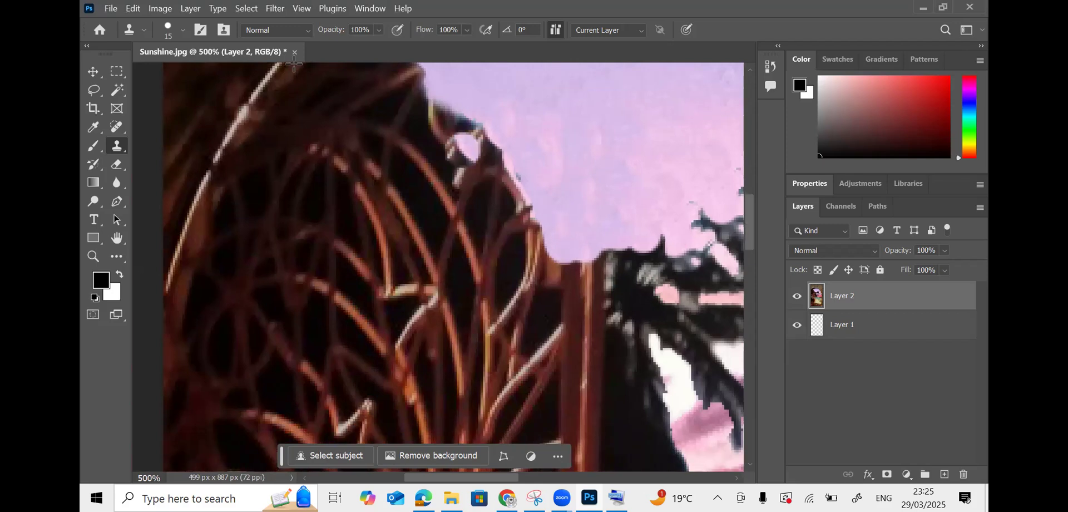
pyautogui.click(183, 30)
pyautogui.click(214, 250)
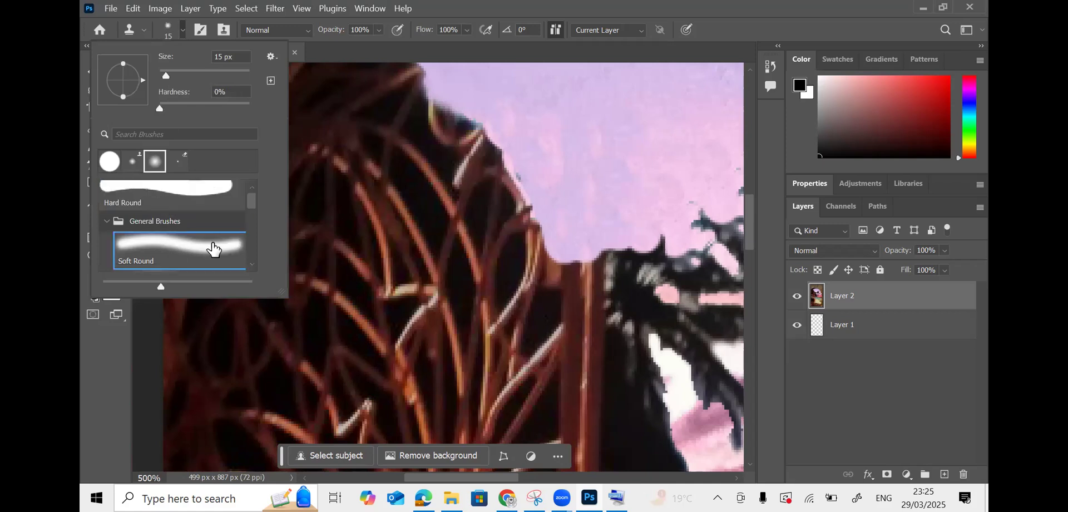
pyautogui.click(591, 194)
# - Clone pink sky over the dark frond fringe along the gate top, undoing the stroke over the post
pyautogui.moveTo(546, 231); pyautogui.dragTo(567, 272)
pyautogui.keyDown('alt'); pyautogui.click(582, 217); pyautogui.keyUp('alt')
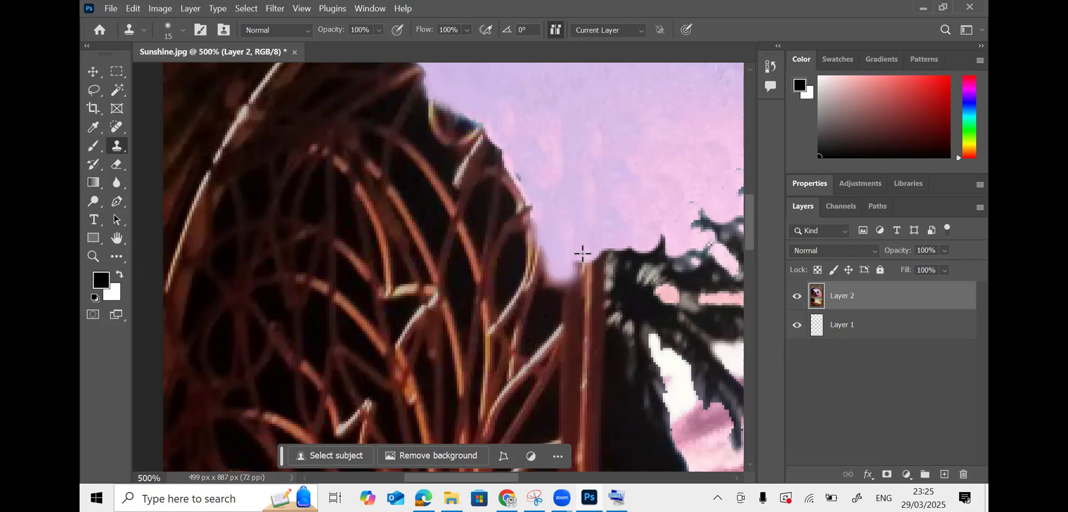
pyautogui.click(581, 239)
pyautogui.keyDown('alt'); pyautogui.click(577, 249); pyautogui.keyUp('alt')
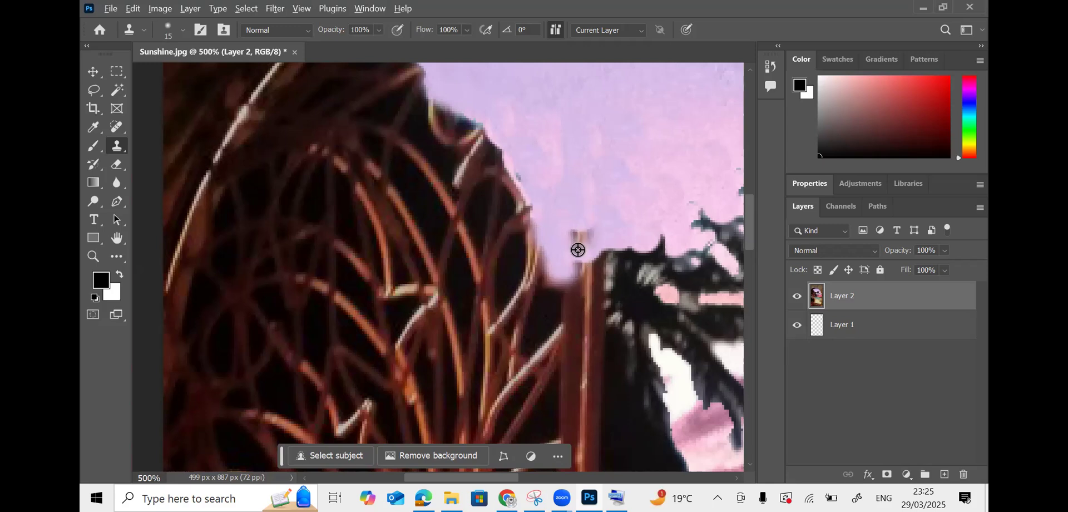
pyautogui.click(583, 192)
pyautogui.click(587, 241)
pyautogui.moveTo(588, 272); pyautogui.dragTo(583, 300)
pyautogui.hotkey('ctrl', 'z')
pyautogui.moveTo(663, 437); pyautogui.dragTo(671, 393)
# - With a smaller brush, resample lilac sky and cover the remaining dark spike and brown dabs
pyautogui.press('[')
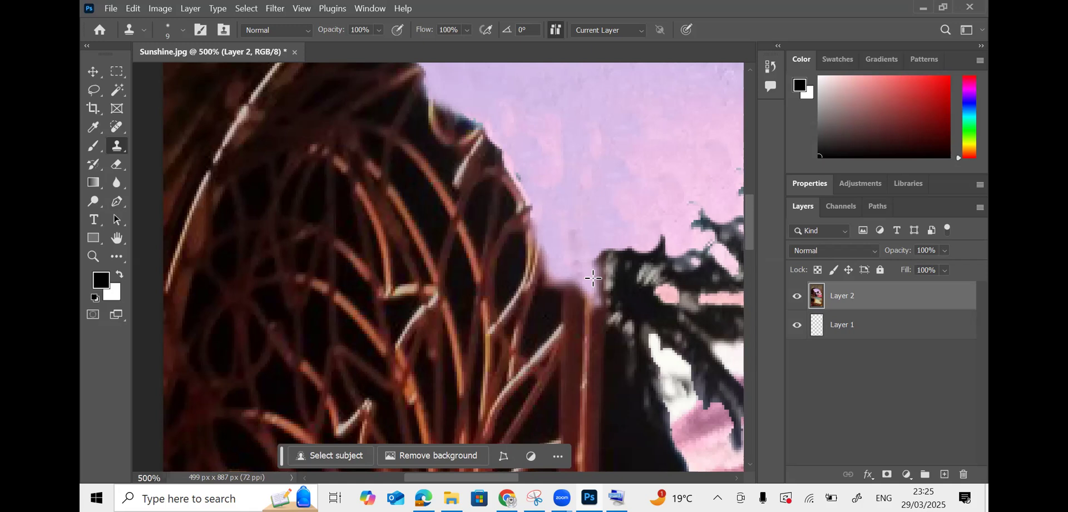
pyautogui.keyDown('alt'); pyautogui.click(576, 215); pyautogui.keyUp('alt')
pyautogui.moveTo(581, 244); pyautogui.dragTo(588, 282)
pyautogui.click(575, 248)
pyautogui.keyDown('alt'); pyautogui.click(572, 217); pyautogui.keyUp('alt')
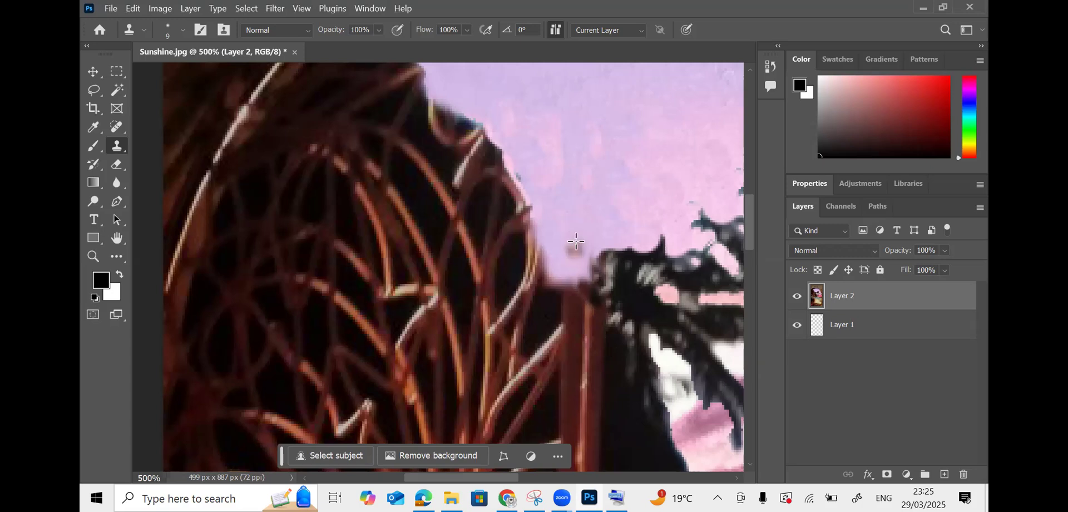
pyautogui.click(575, 250)
# - Compare the whole image fitted and zoomed out, then zoom back in on the gate and palm
pyautogui.hotkey('ctrl', '0')
pyautogui.hotkey('ctrl', '-')
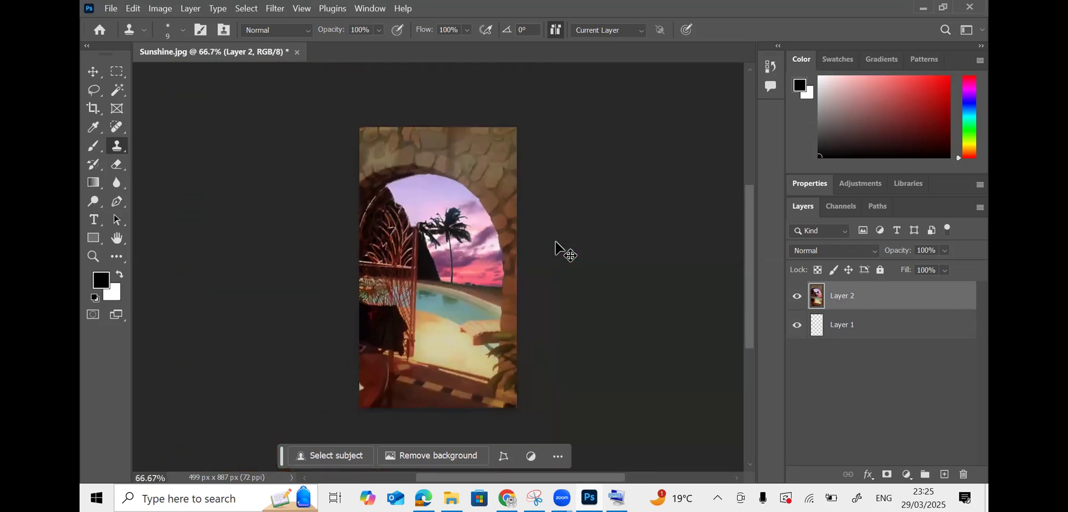
pyautogui.hotkey('ctrl', '0')
pyautogui.hotkey('ctrl', '-')
pyautogui.hotkey('ctrl', '0')
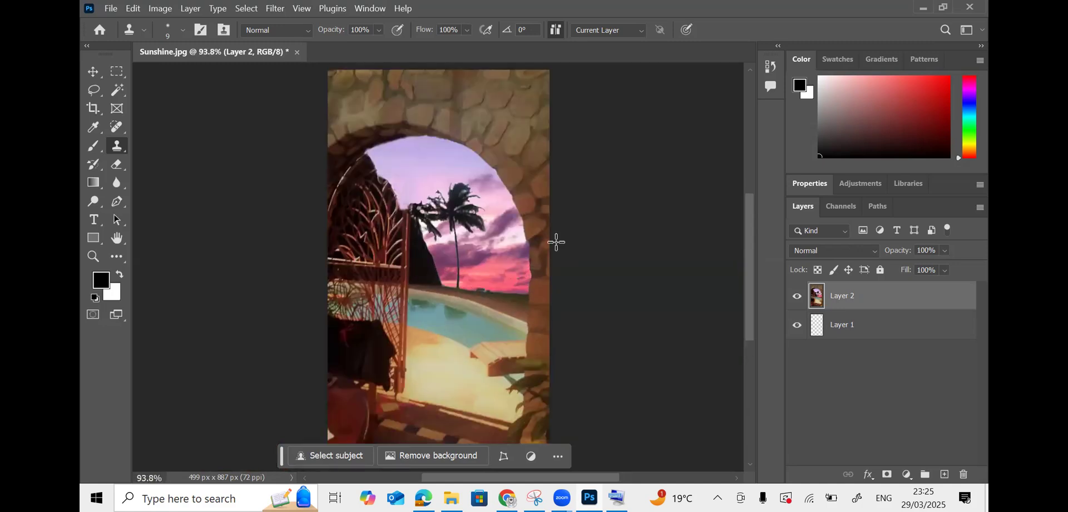
pyautogui.hotkey('ctrl', '+')
pyautogui.hotkey('ctrl', '+')
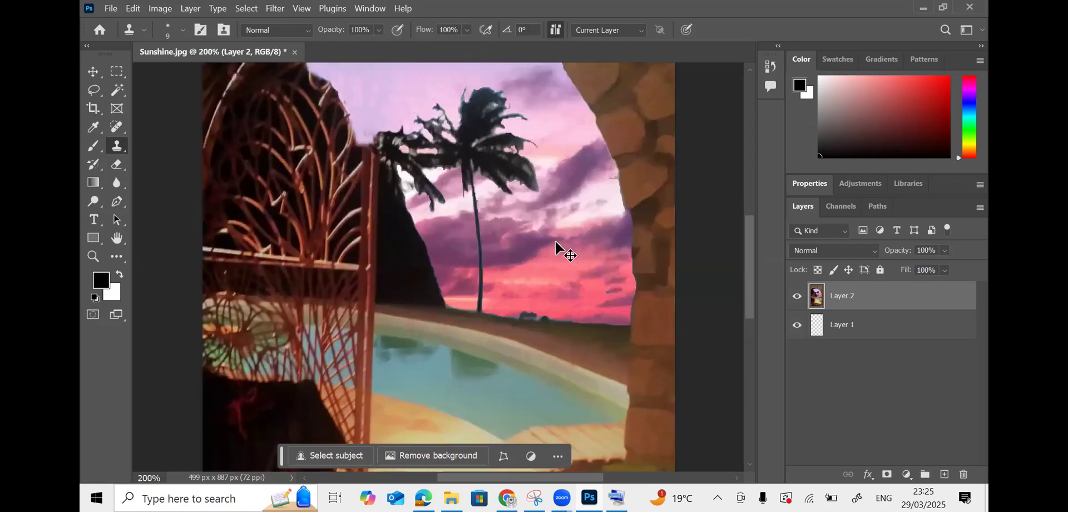
pyautogui.moveTo(593, 479); pyautogui.dragTo(564, 479)
pyautogui.scroll(5, 574, 342)
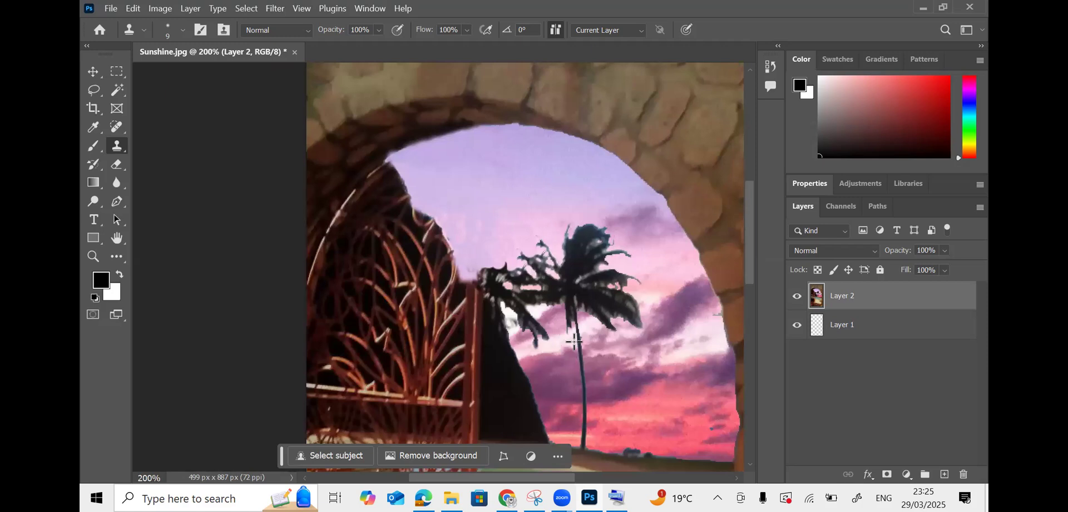
pyautogui.click(508, 498)
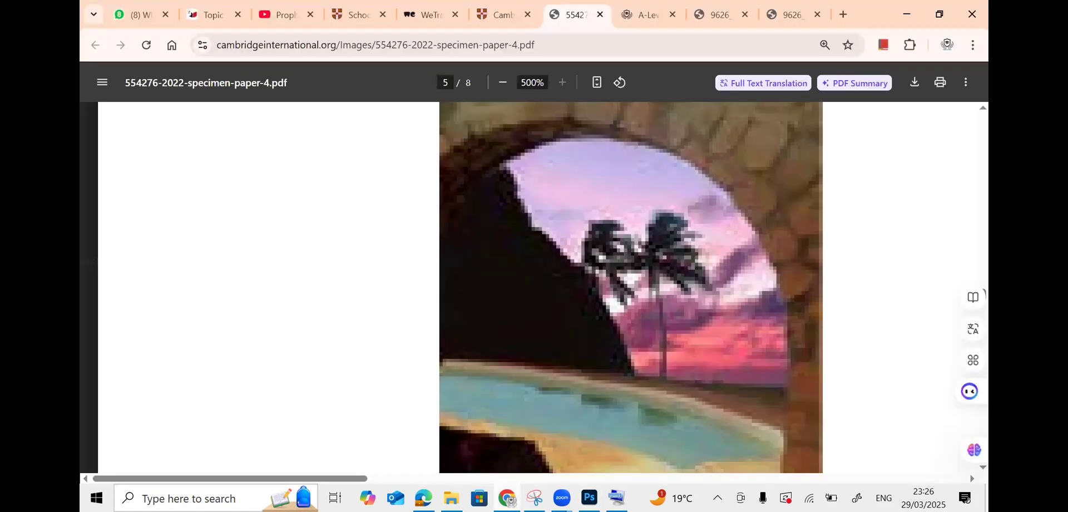
pyautogui.click(507, 498)
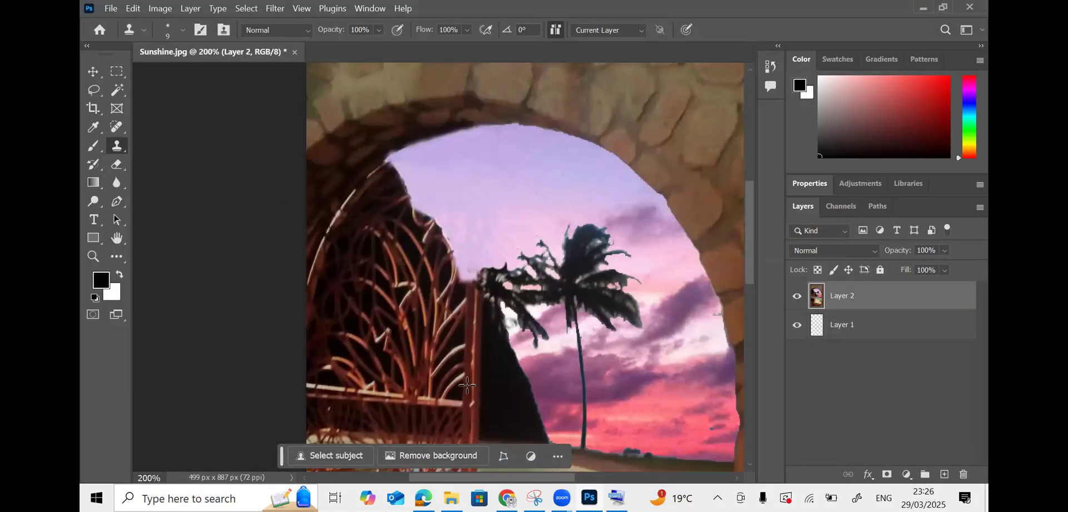
pyautogui.scroll(-1, 504, 392)
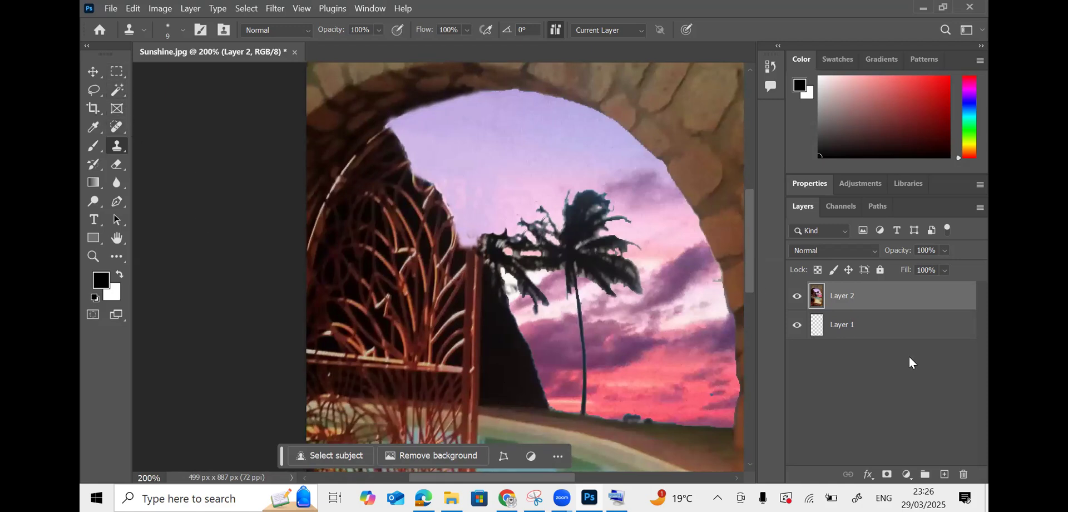
# - Add Layer 3 and lasso a hill-shaped outline around the left gate, redrawing it once
pyautogui.click(944, 474)
pyautogui.click(94, 91)
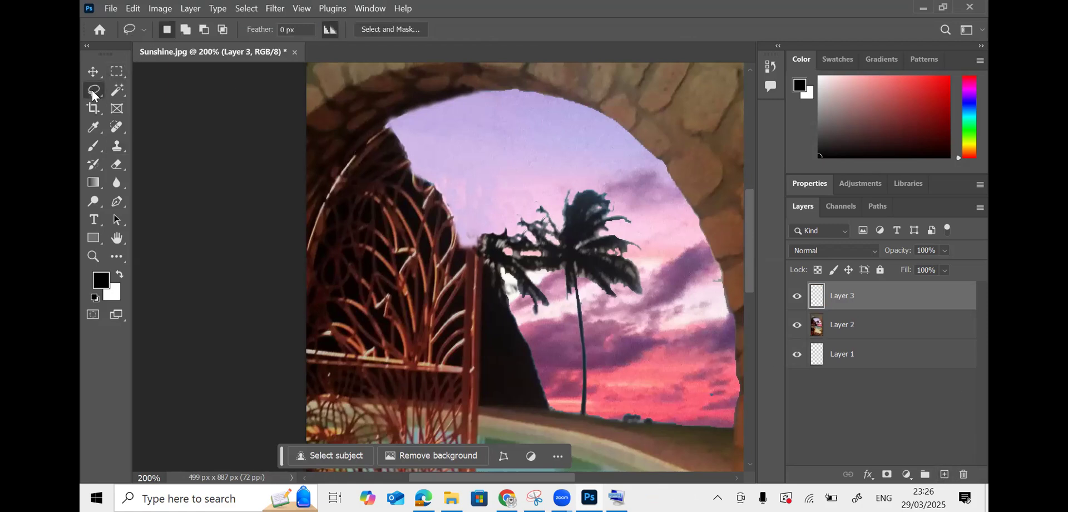
pyautogui.click(148, 93)
pyautogui.moveTo(485, 402)
pyautogui.mouseDown()
pyautogui.moveTo(319, 385)
pyautogui.moveTo(305, 365)
pyautogui.moveTo(307, 298)
pyautogui.mouseUp()
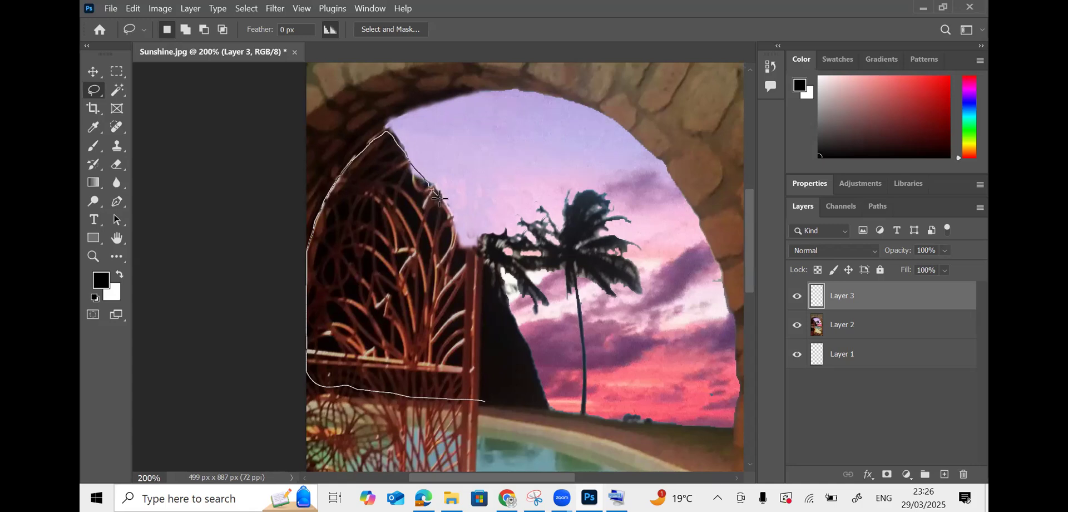
pyautogui.moveTo(502, 265); pyautogui.dragTo(505, 267)
pyautogui.moveTo(503, 290); pyautogui.dragTo(504, 296)
pyautogui.click(513, 341)
pyautogui.moveTo(495, 402)
pyautogui.mouseDown()
pyautogui.moveTo(336, 389)
pyautogui.moveTo(313, 378)
pyautogui.moveTo(307, 223)
pyautogui.moveTo(351, 151)
pyautogui.moveTo(385, 132)
pyautogui.moveTo(402, 151)
pyautogui.mouseUp()
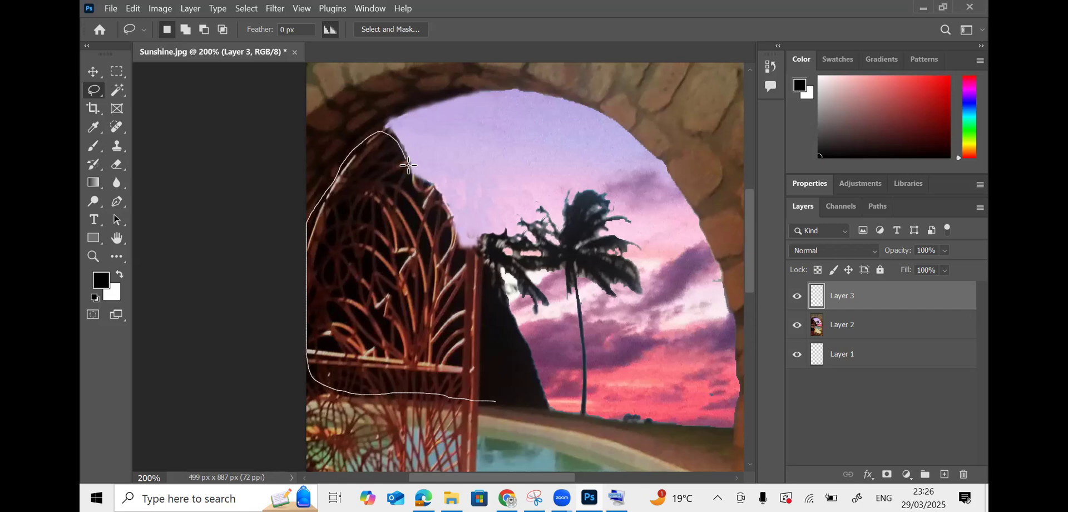
pyautogui.moveTo(440, 194)
pyautogui.mouseDown()
pyautogui.moveTo(462, 245)
pyautogui.moveTo(498, 280)
pyautogui.moveTo(483, 308)
pyautogui.moveTo(483, 401)
pyautogui.mouseUp()
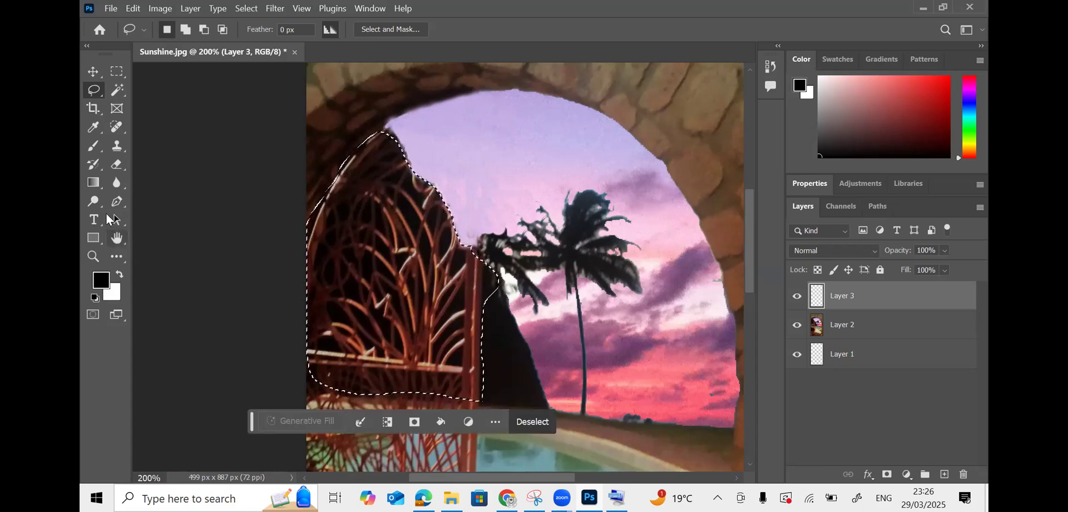
# - Fill the hill outline with the Paint Bucket, then refill it with sampled near-black #110d0e
pyautogui.click(96, 185)
pyautogui.click(143, 201)
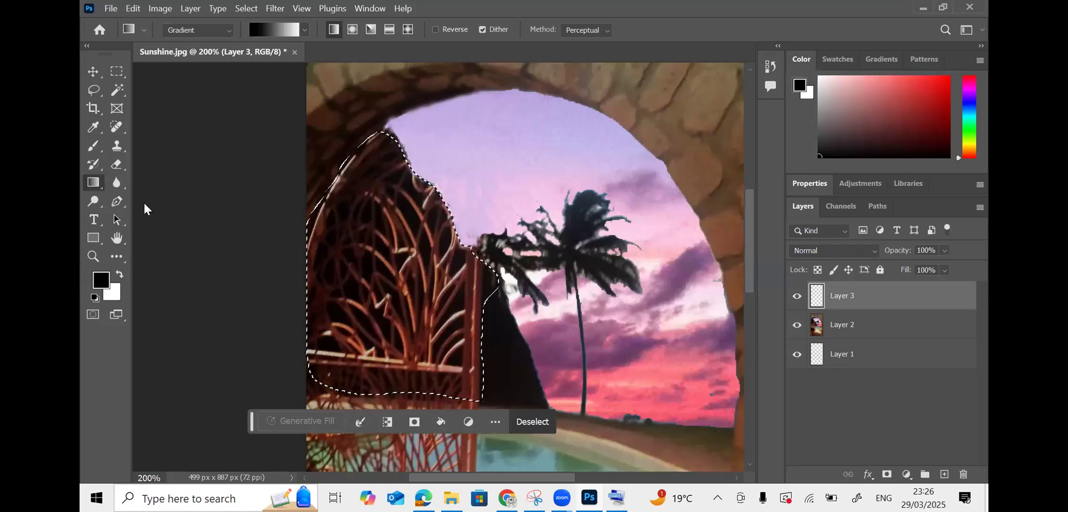
pyautogui.click(396, 276)
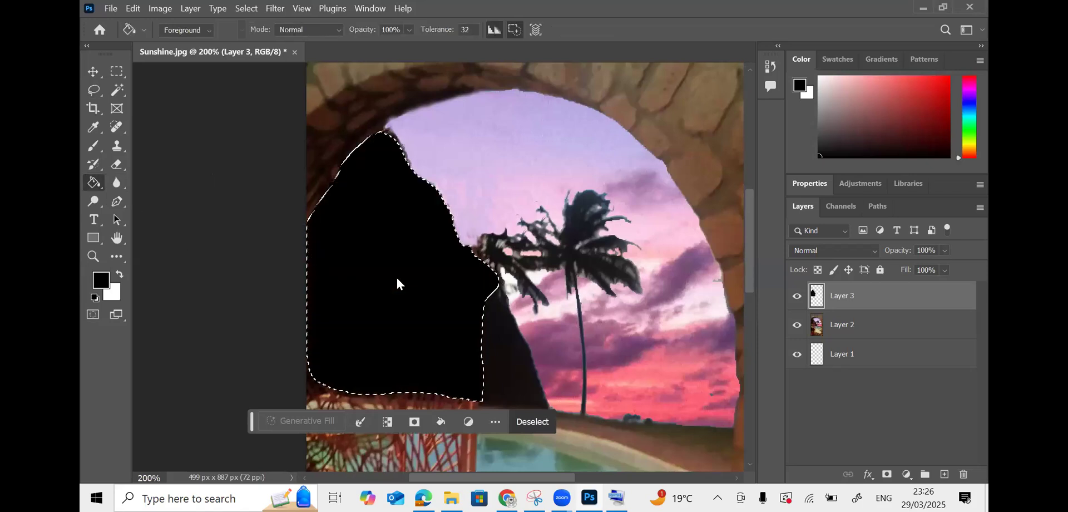
pyautogui.click(101, 280)
pyautogui.moveTo(506, 366)
pyautogui.mouseDown()
pyautogui.moveTo(498, 357)
pyautogui.moveTo(521, 395)
pyautogui.moveTo(508, 370)
pyautogui.mouseUp()
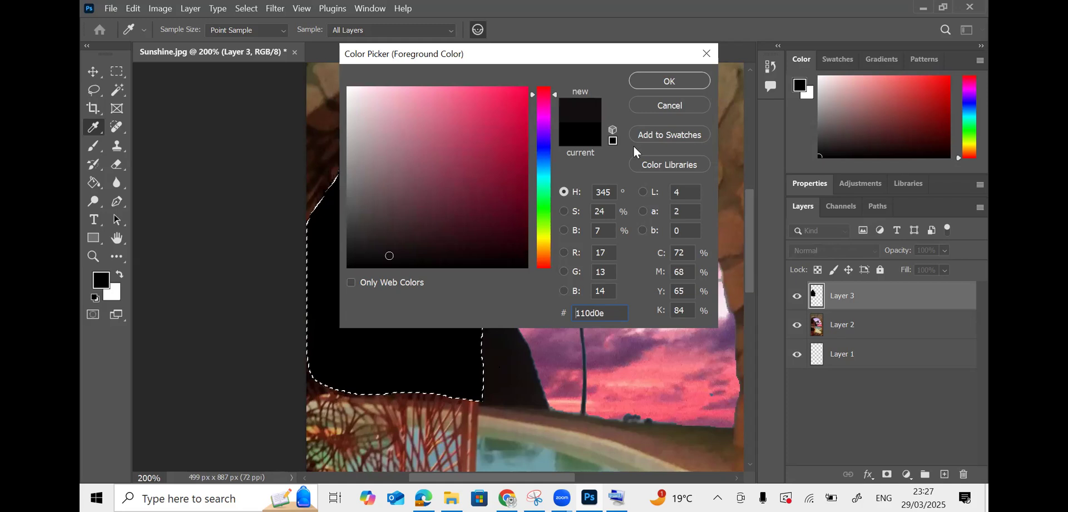
pyautogui.click(656, 87)
pyautogui.press('g')
pyautogui.click(379, 257)
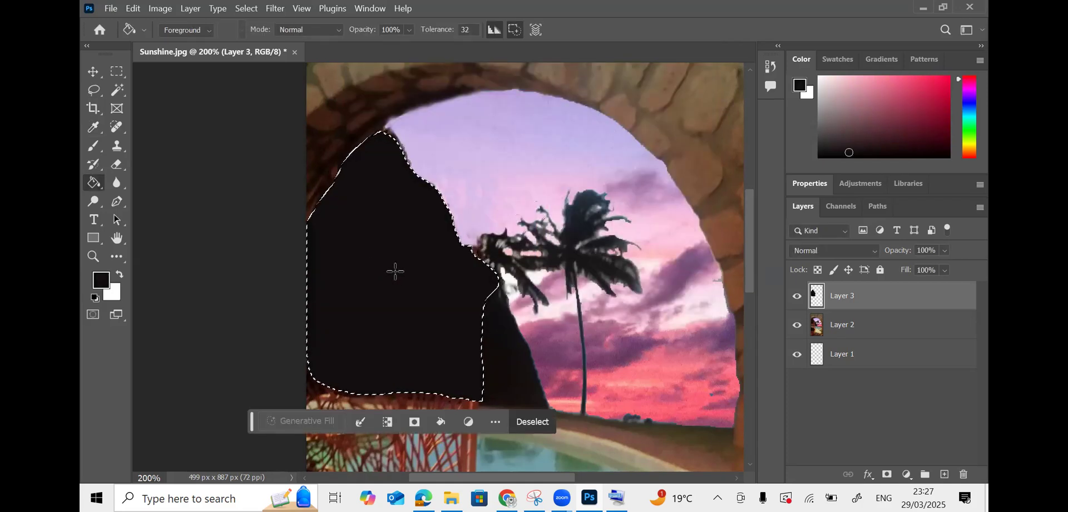
# - Deselect the hill outline and zoom out to view the whole image
pyautogui.click(116, 71)
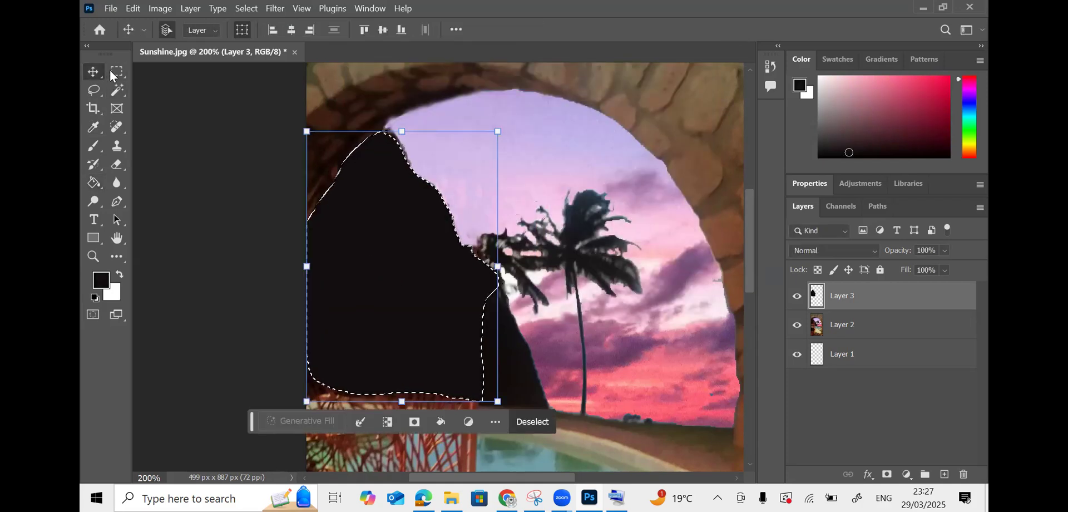
pyautogui.click(200, 128)
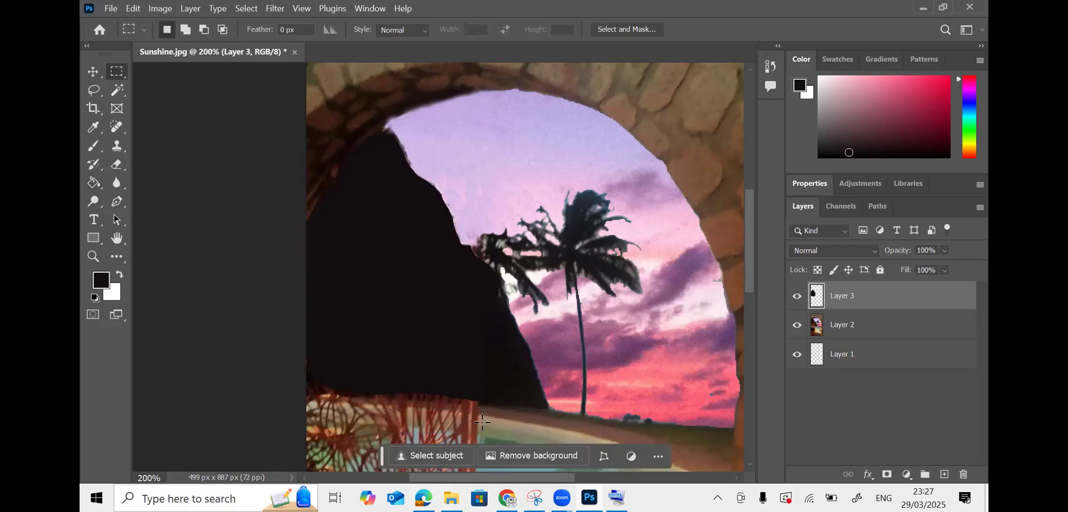
pyautogui.hotkey('ctrl', '-')
pyautogui.hotkey('ctrl', '-')
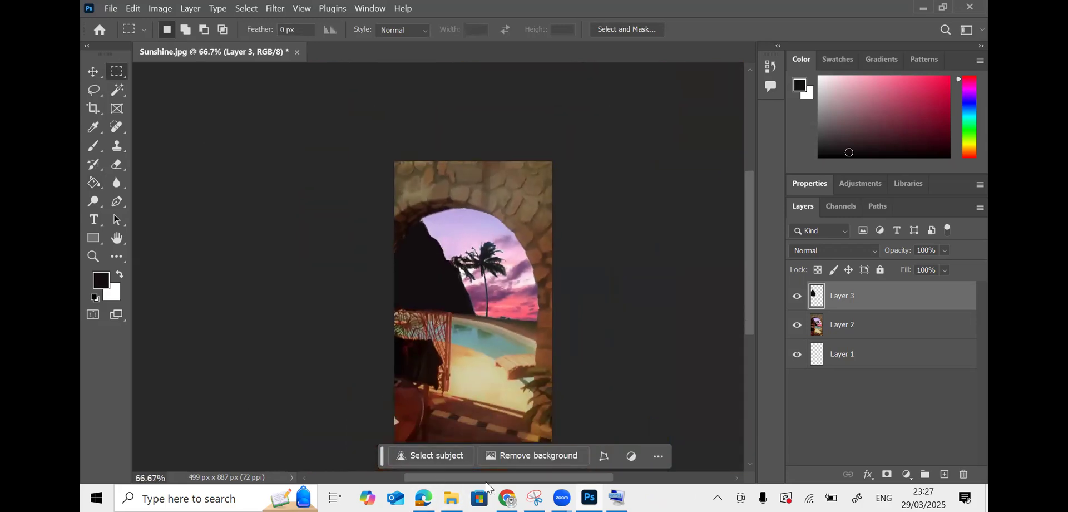
pyautogui.hotkey('alt', 'Tab')
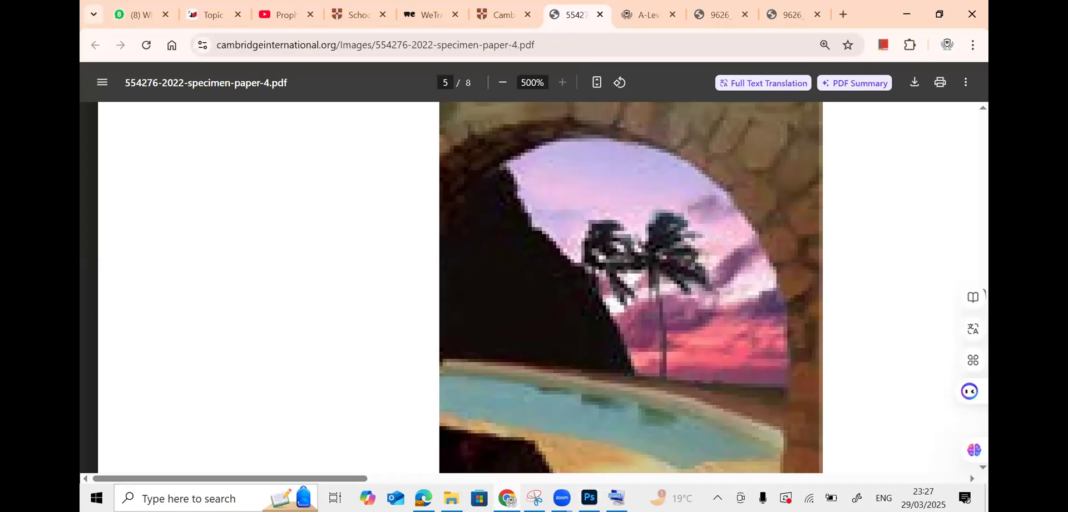
pyautogui.click(503, 83)
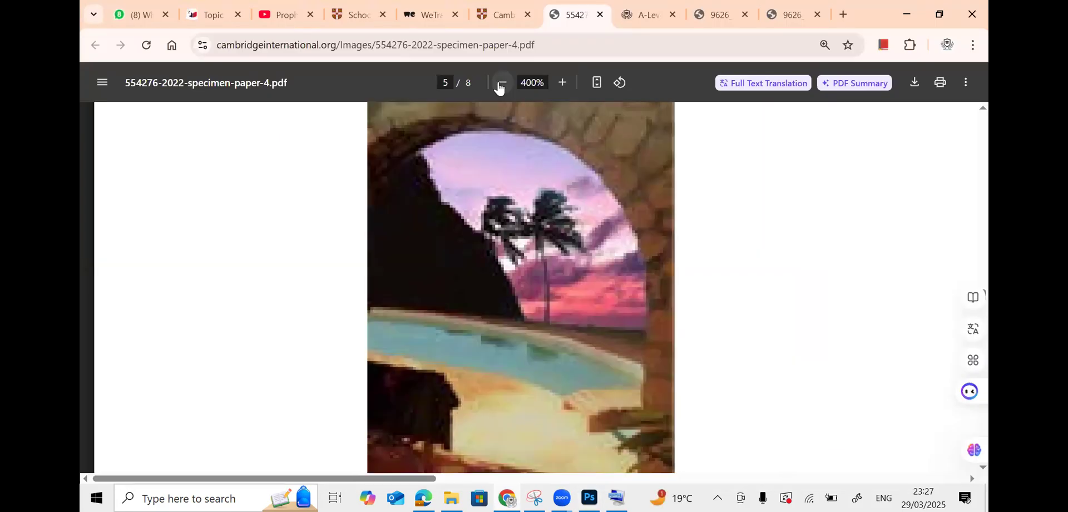
pyautogui.click(503, 82)
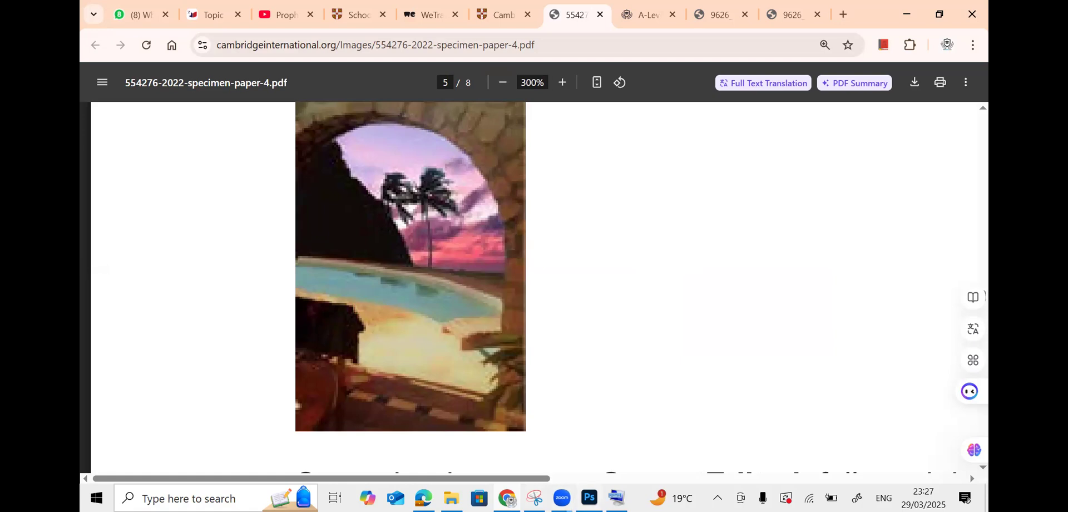
pyautogui.hotkey('alt', 'Tab')
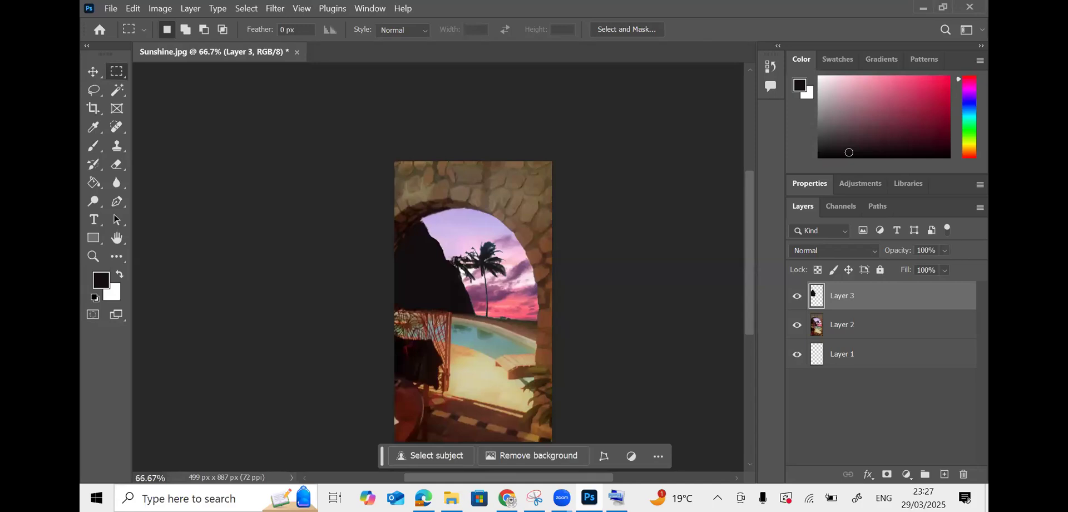
pyautogui.hotkey('alt', 'Tab')
pyautogui.hotkey('alt', 'Tab')
# - Add Layer 4 above Layer 3 and lasso around the dark hill silhouette
pyautogui.hotkey('ctrl', '-')
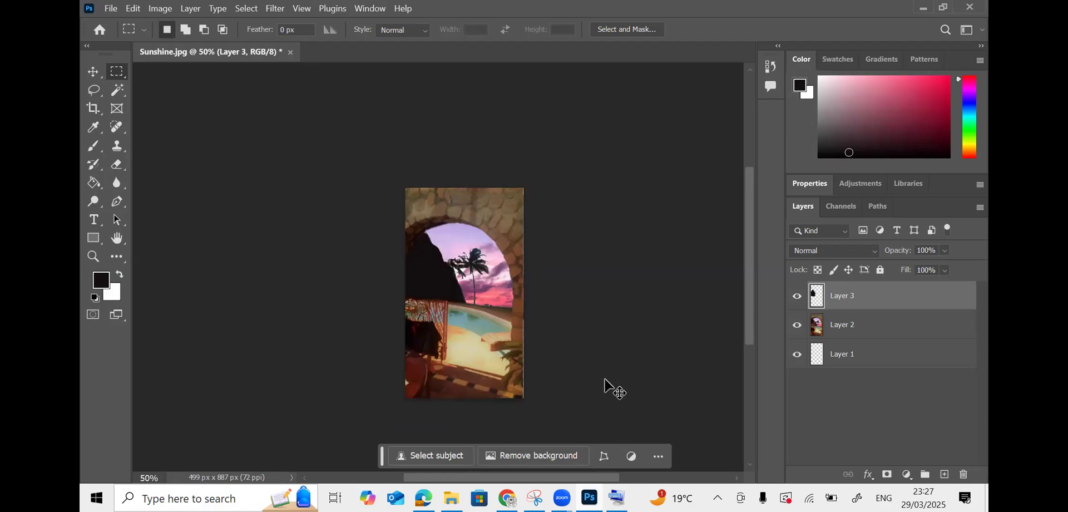
pyautogui.hotkey('ctrl', '+')
pyautogui.hotkey('ctrl', '+')
pyautogui.hotkey('ctrl', '+')
pyautogui.hotkey('ctrl', '+')
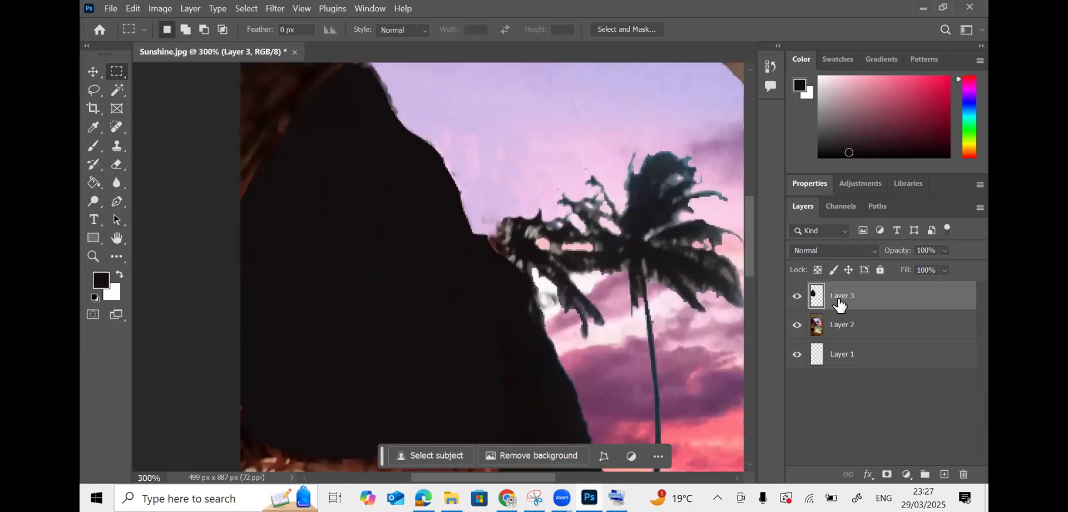
pyautogui.click(945, 475)
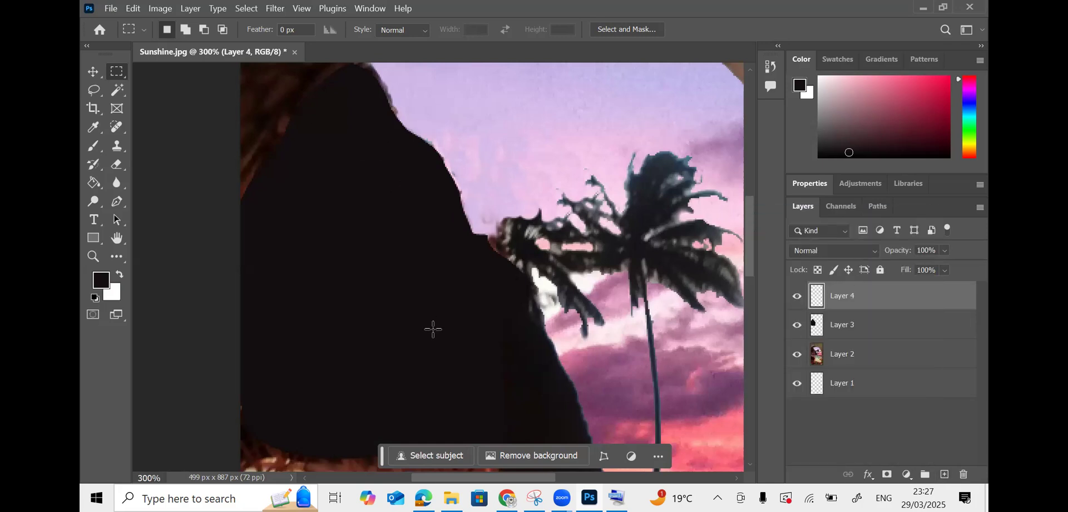
pyautogui.click(93, 92)
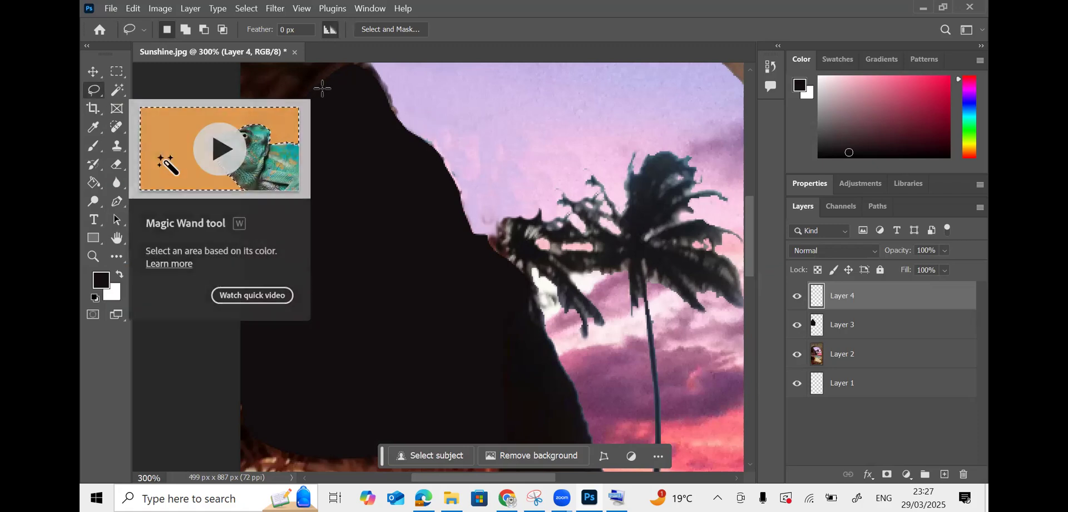
pyautogui.moveTo(331, 81)
pyautogui.mouseDown()
pyautogui.moveTo(360, 83)
pyautogui.moveTo(388, 156)
pyautogui.moveTo(524, 336)
pyautogui.moveTo(534, 423)
pyautogui.moveTo(475, 444)
pyautogui.moveTo(326, 443)
pyautogui.moveTo(245, 391)
pyautogui.moveTo(248, 187)
pyautogui.moveTo(329, 80)
pyautogui.mouseUp()
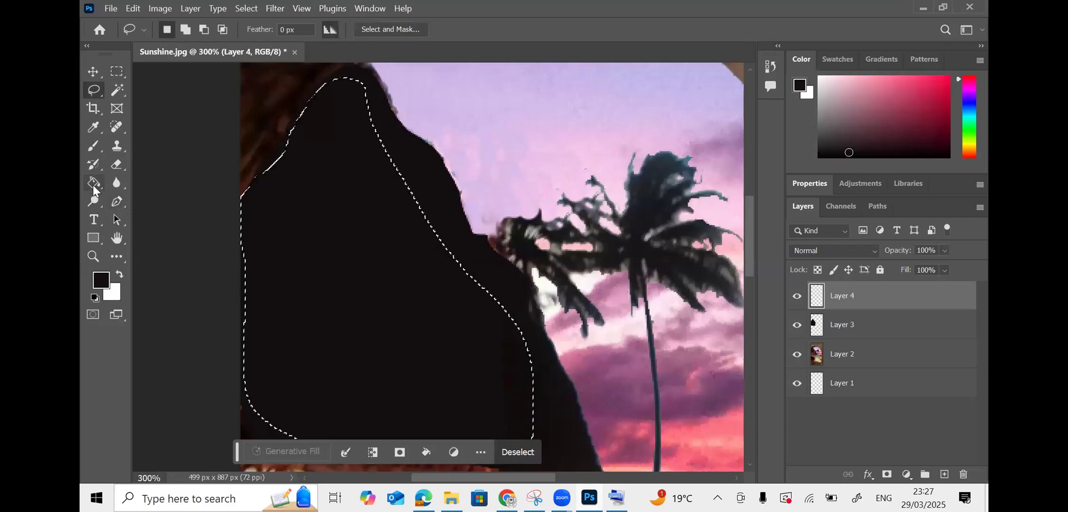
# - Fill the hill selection with near-black #130f0e sampled from the image, then deselect
pyautogui.press('g')
pyautogui.click(317, 265)
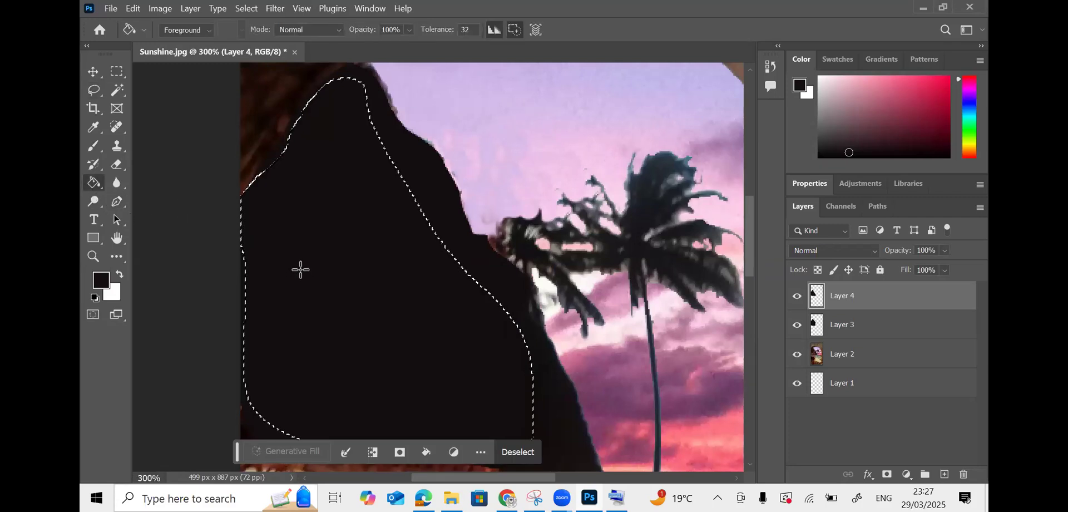
pyautogui.click(104, 281)
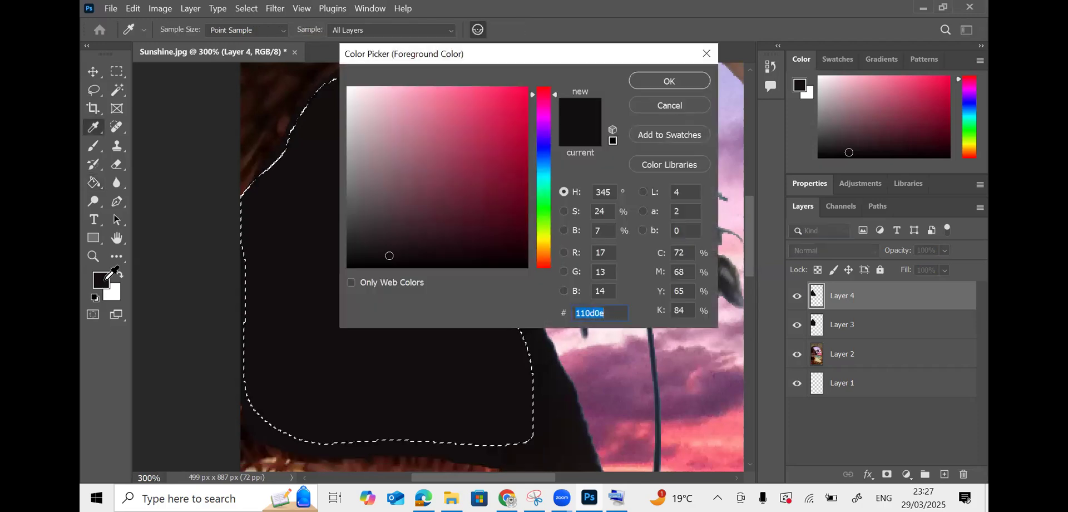
pyautogui.click(564, 437)
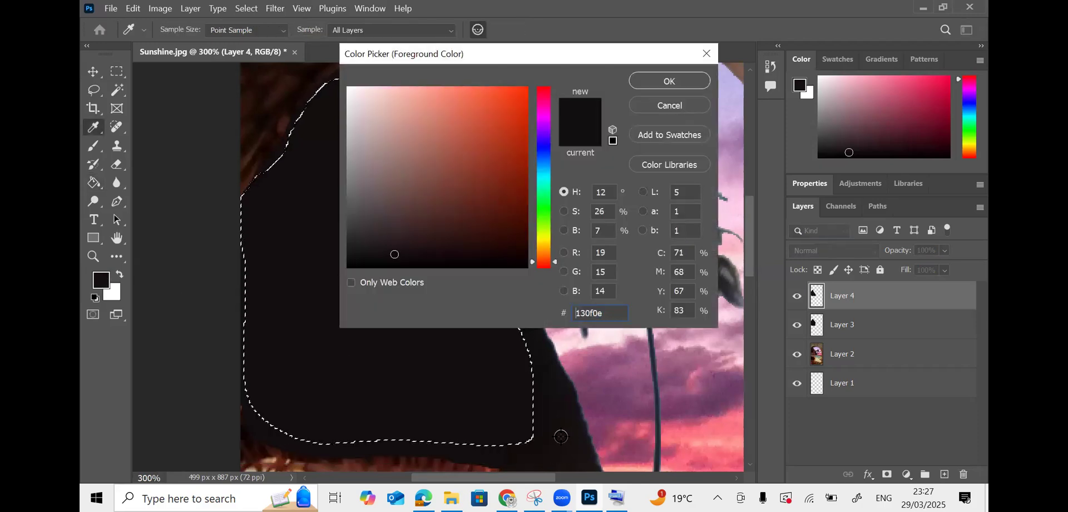
pyautogui.click(670, 80)
pyautogui.press('g')
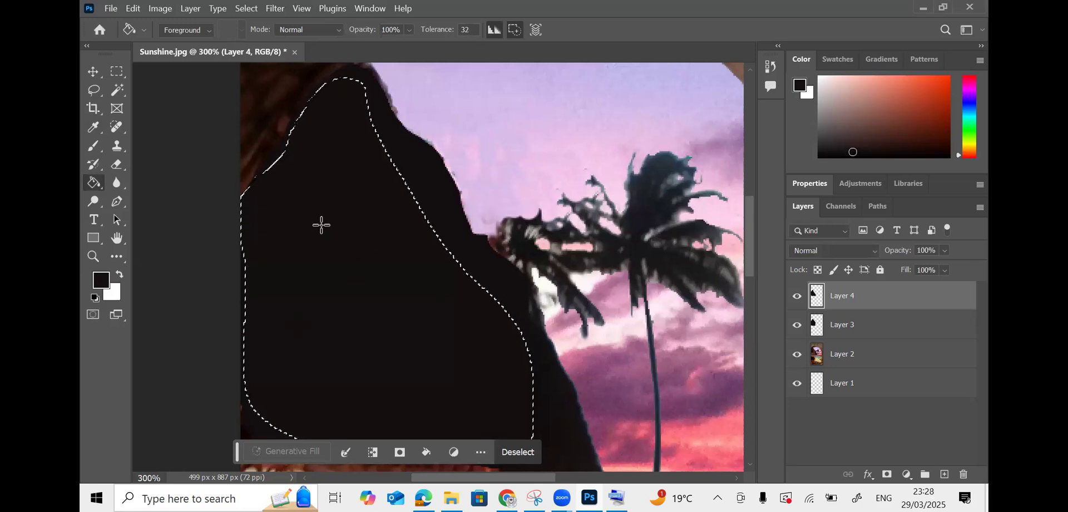
pyautogui.click(116, 71)
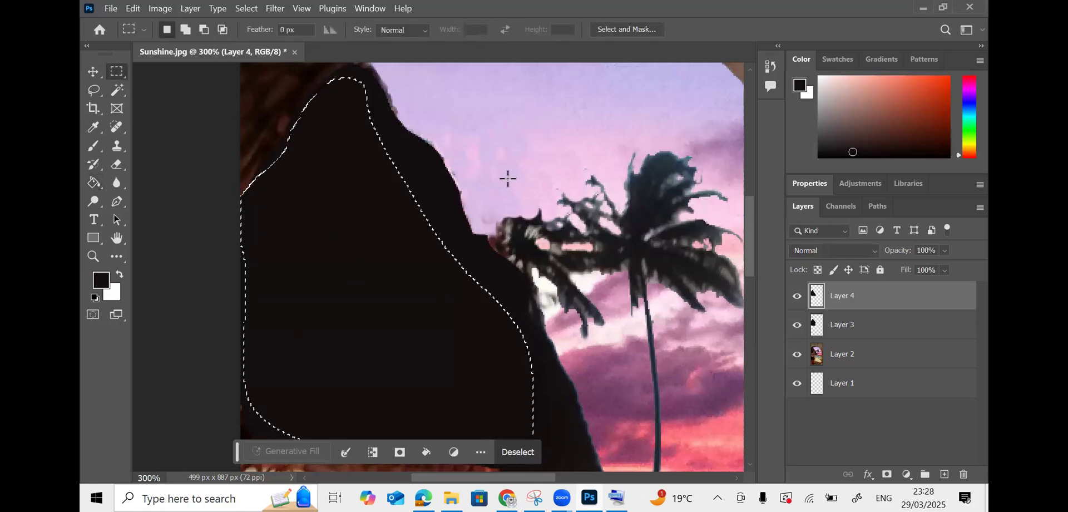
pyautogui.click(548, 222)
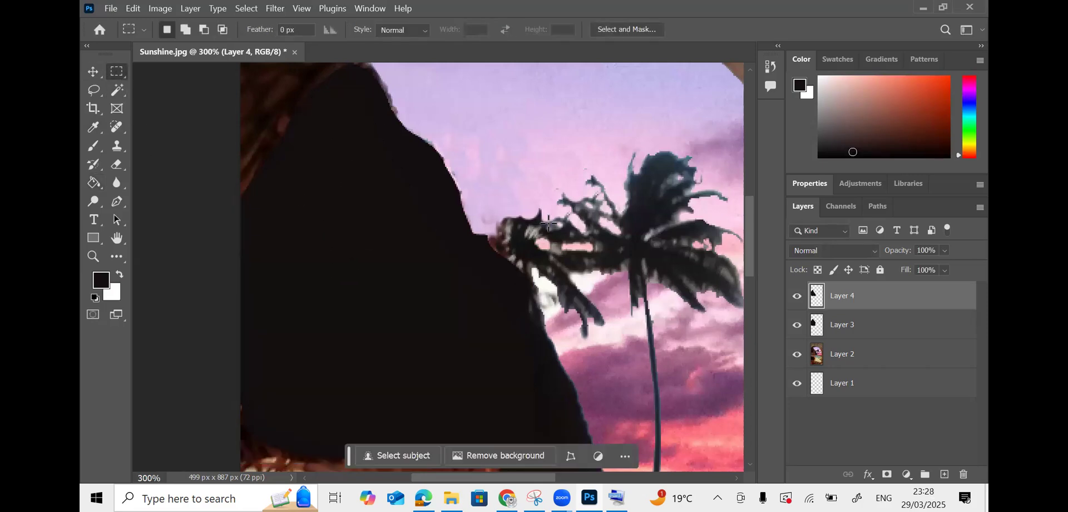
# - Hide Layer 4 and toggle Layer 3's visibility to compare the silhouette with the gate
pyautogui.click(799, 298)
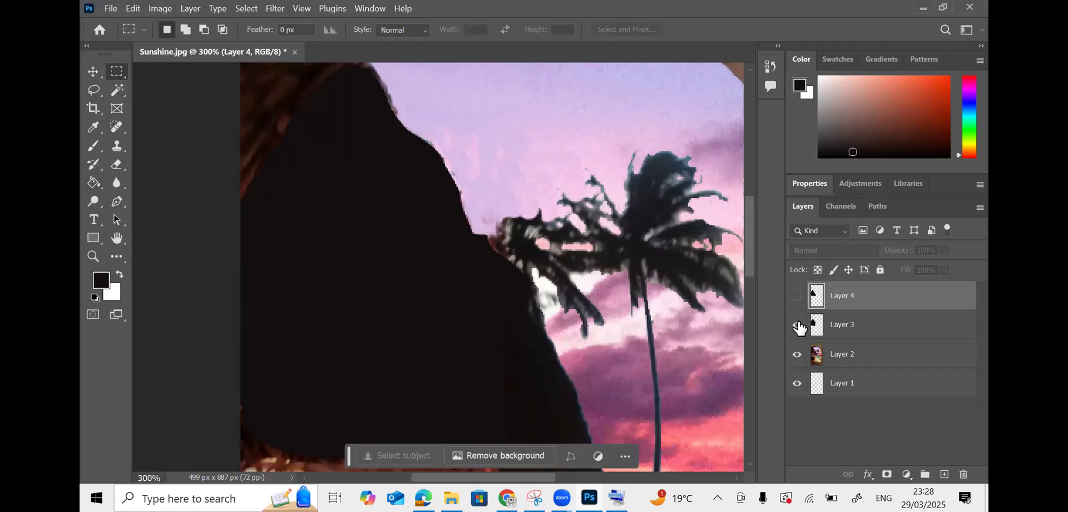
pyautogui.click(797, 327)
pyautogui.click(797, 327)
pyautogui.click(798, 327)
pyautogui.click(797, 327)
pyautogui.click(797, 327)
pyautogui.click(797, 327)
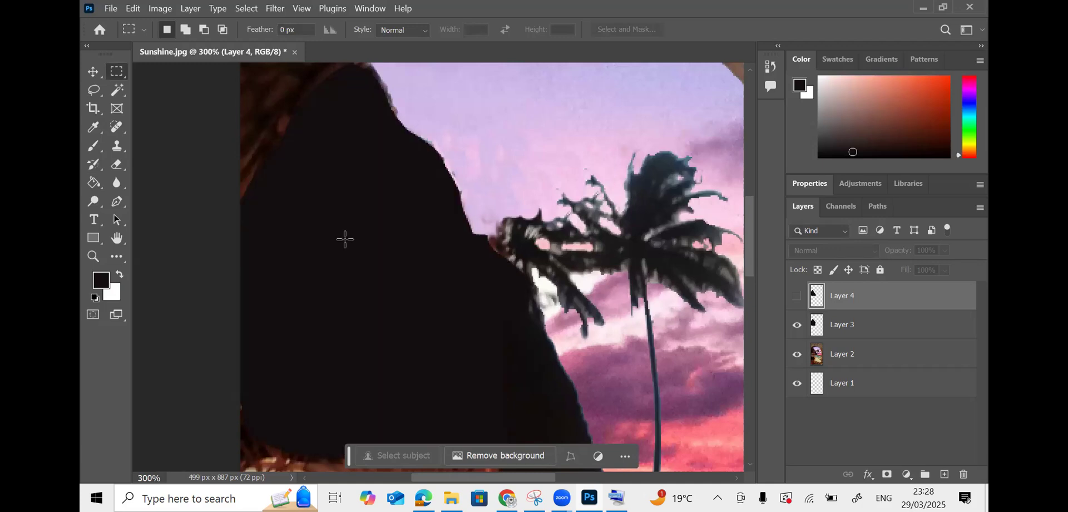
# - With the Move tool, zoom in on the chair and pool and pick the Layer 3 silhouette
pyautogui.click(95, 73)
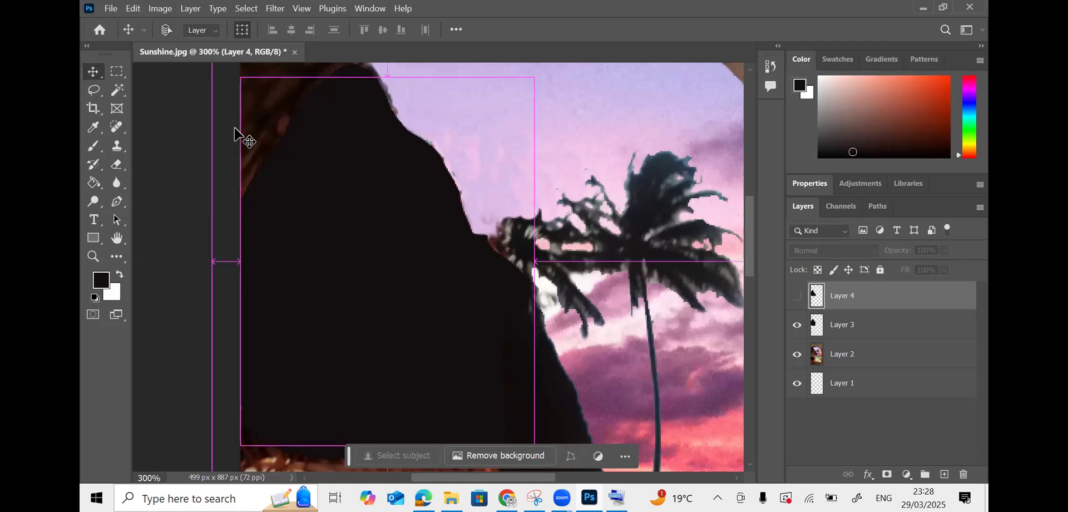
pyautogui.hotkey('ctrl', '-')
pyautogui.hotkey('ctrl', '-')
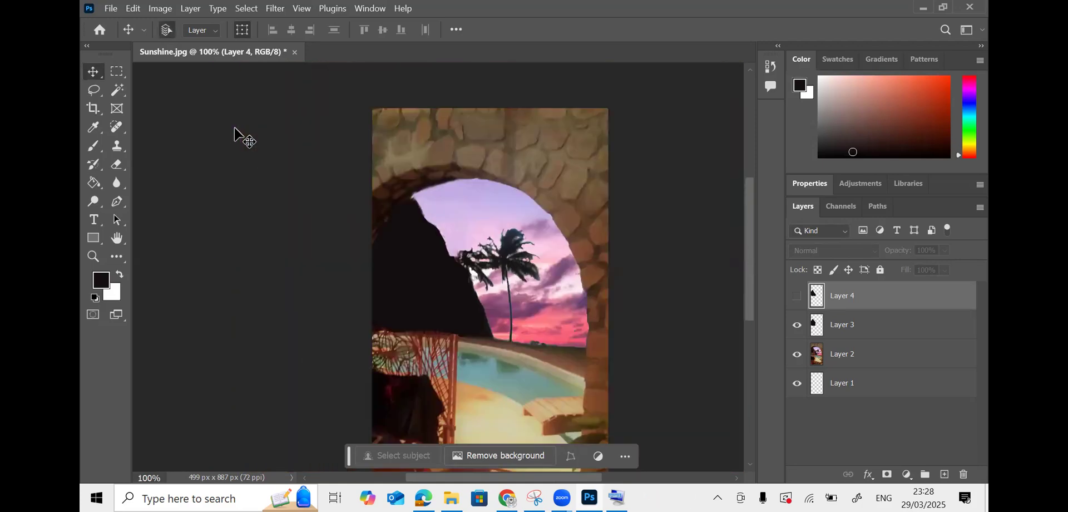
pyautogui.hotkey('ctrl', '+')
pyautogui.hotkey('ctrl', '+')
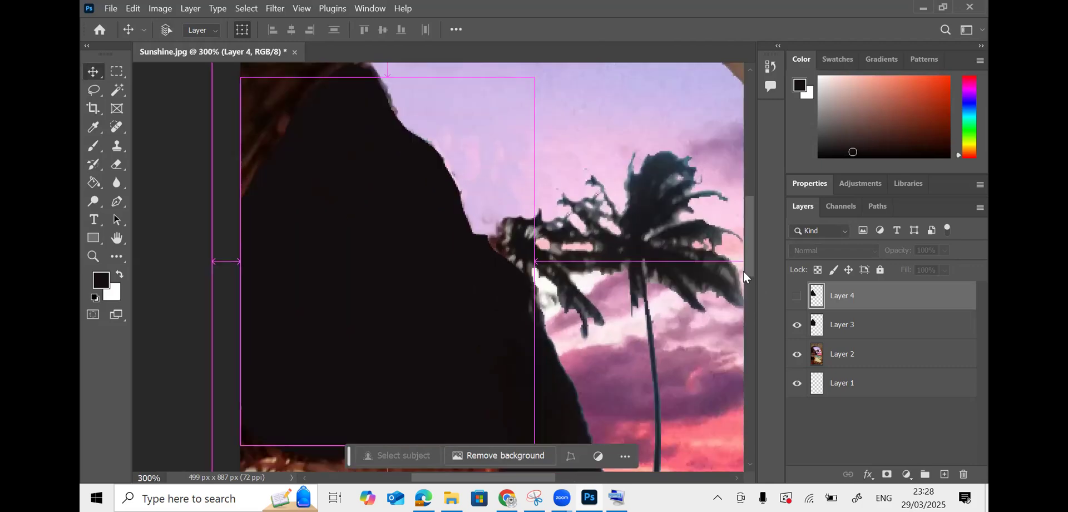
pyautogui.moveTo(749, 273); pyautogui.dragTo(747, 334)
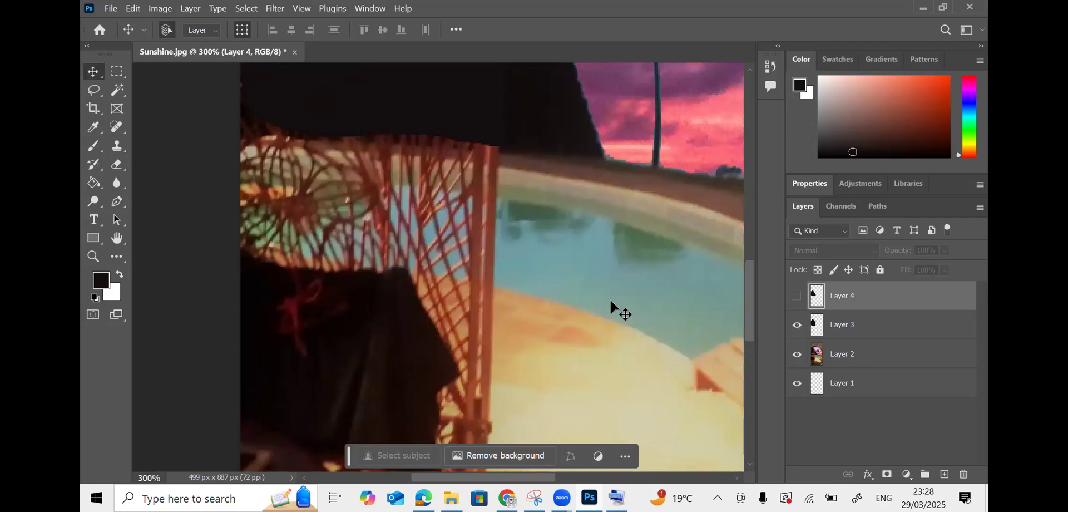
pyautogui.hotkey('ctrl', '+')
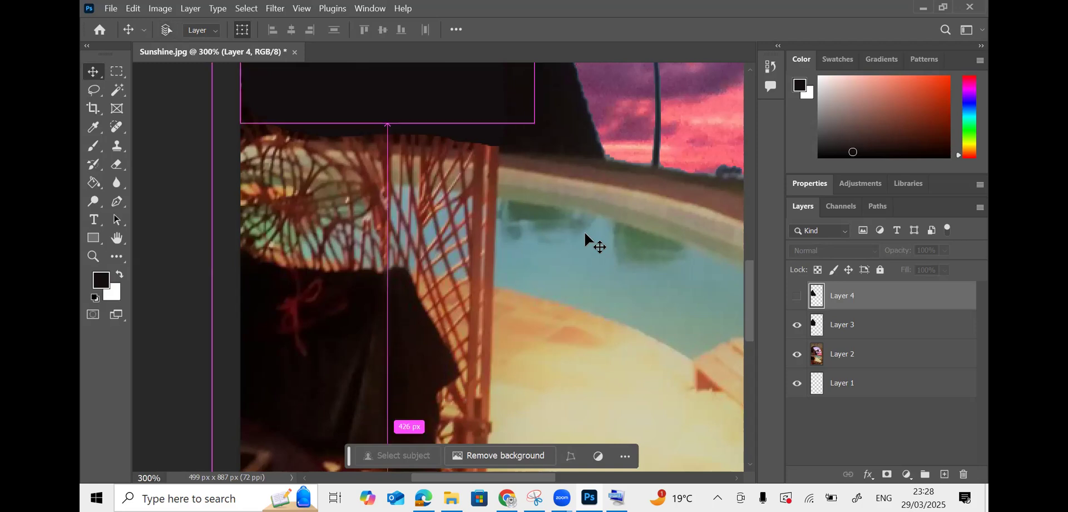
pyautogui.scroll(3, 586, 234)
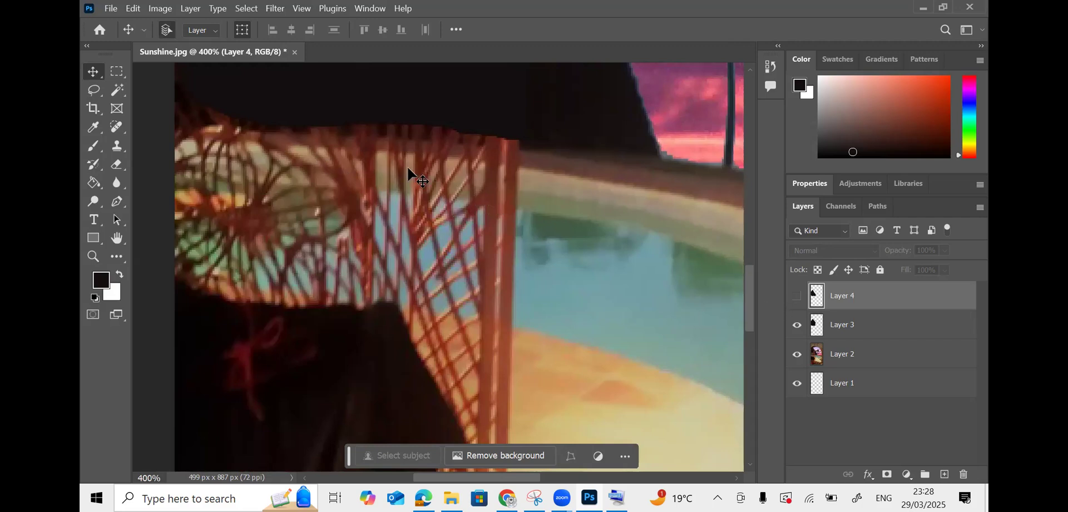
pyautogui.click(405, 124)
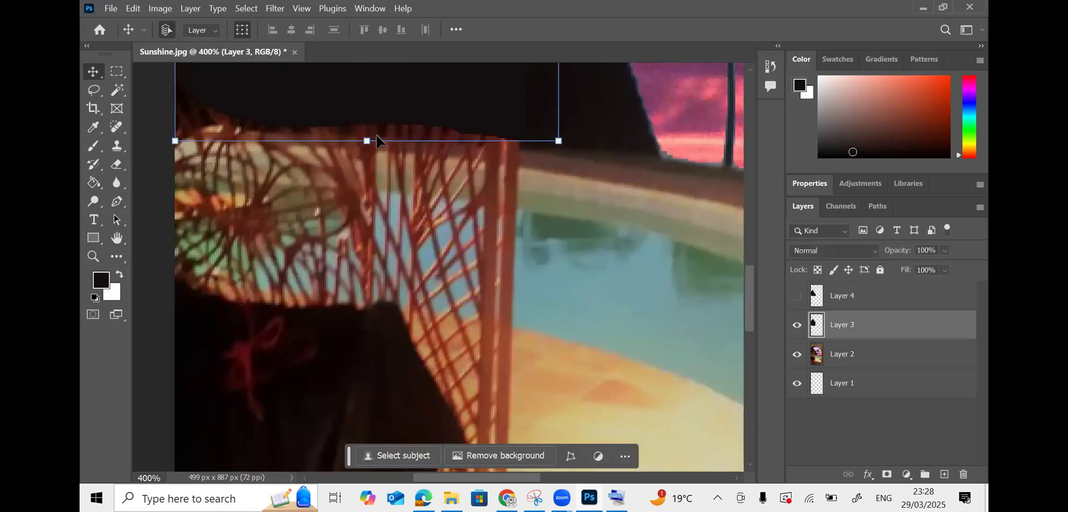
# - Pull Layer 3's silhouette bottom edge up slightly, commit the resize, then delete Layer 3
pyautogui.moveTo(383, 146); pyautogui.dragTo(362, 143)
pyautogui.click(121, 71)
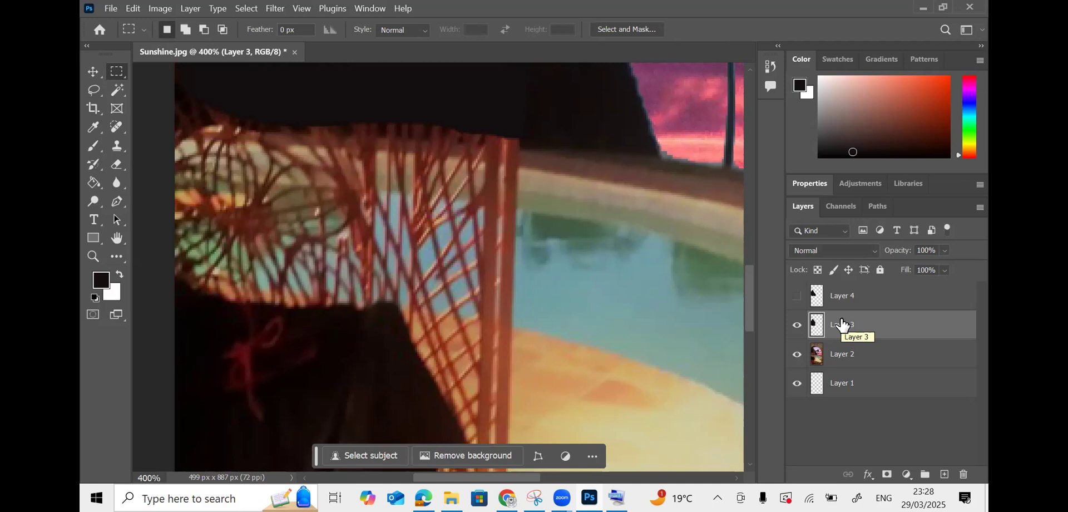
pyautogui.press('Delete')
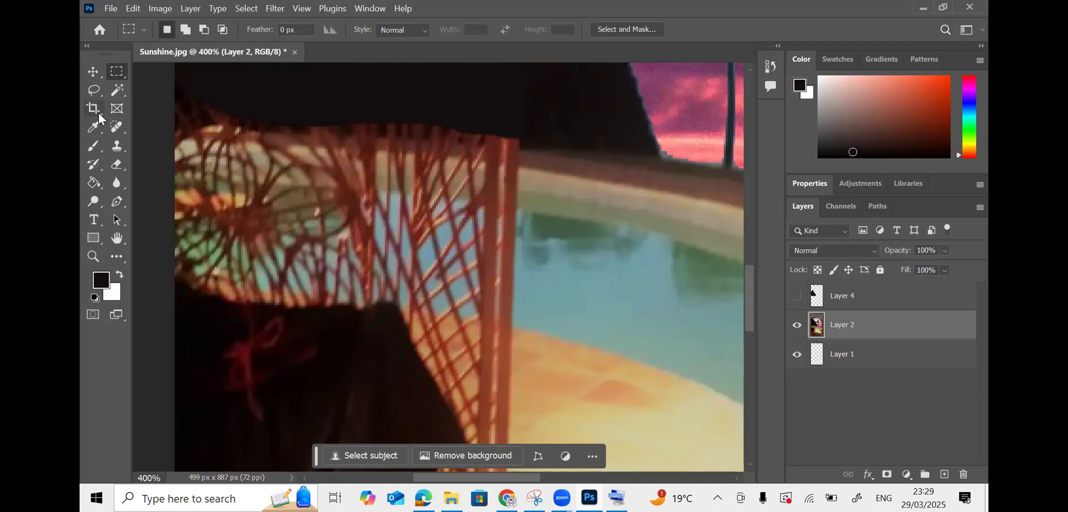
pyautogui.click(117, 145)
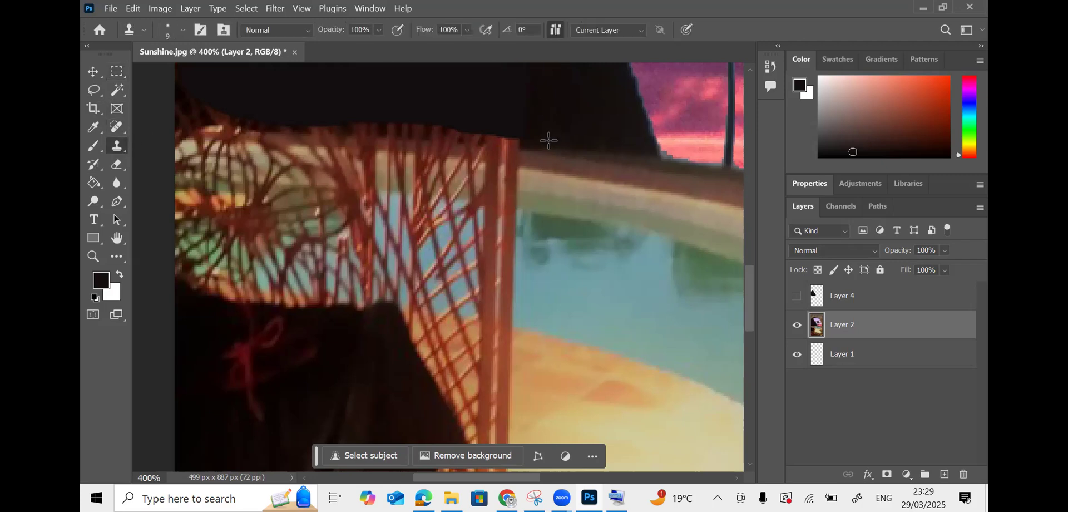
# - Clone dark hill tone over the chair post's top and the right part of the lace edge
pyautogui.keyDown('alt'); pyautogui.click(549, 139); pyautogui.keyUp('alt')
pyautogui.moveTo(519, 136); pyautogui.dragTo(444, 134)
pyautogui.keyDown('alt'); pyautogui.click(539, 140); pyautogui.keyUp('alt')
pyautogui.keyDown('alt'); pyautogui.click(544, 140); pyautogui.keyUp('alt')
pyautogui.moveTo(509, 139); pyautogui.dragTo(306, 119)
pyautogui.keyDown('alt'); pyautogui.click(513, 138); pyautogui.keyUp('alt')
pyautogui.keyDown('alt'); pyautogui.click(497, 133); pyautogui.keyUp('alt')
pyautogui.keyDown('alt'); pyautogui.click(482, 132); pyautogui.keyUp('alt')
pyautogui.keyDown('alt'); pyautogui.click(483, 129); pyautogui.keyUp('alt')
pyautogui.keyDown('alt'); pyautogui.click(487, 132); pyautogui.keyUp('alt')
pyautogui.keyDown('alt'); pyautogui.click(492, 129); pyautogui.keyUp('alt')
pyautogui.keyDown('alt'); pyautogui.click(459, 129); pyautogui.keyUp('alt')
pyautogui.keyDown('alt'); pyautogui.click(465, 127); pyautogui.keyUp('alt')
# - Continue cloning dark tone leftward along the lace edge, smoothing what remains
pyautogui.keyDown('alt'); pyautogui.click(389, 122); pyautogui.keyUp('alt')
pyautogui.moveTo(356, 120)
pyautogui.mouseDown()
pyautogui.moveTo(177, 115)
pyautogui.moveTo(250, 111)
pyautogui.moveTo(207, 116)
pyautogui.mouseUp()
pyautogui.keyDown('alt'); pyautogui.click(377, 123); pyautogui.keyUp('alt')
pyautogui.keyDown('alt'); pyautogui.click(392, 129); pyautogui.keyUp('alt')
pyautogui.keyDown('alt'); pyautogui.click(279, 121); pyautogui.keyUp('alt')
pyautogui.keyDown('alt'); pyautogui.click(250, 117); pyautogui.keyUp('alt')
pyautogui.click(212, 116)
pyautogui.keyDown('alt'); pyautogui.click(262, 117); pyautogui.keyUp('alt')
pyautogui.click(281, 113)
pyautogui.keyDown('alt'); pyautogui.click(299, 115); pyautogui.keyUp('alt')
pyautogui.keyDown('alt'); pyautogui.click(291, 114); pyautogui.keyUp('alt')
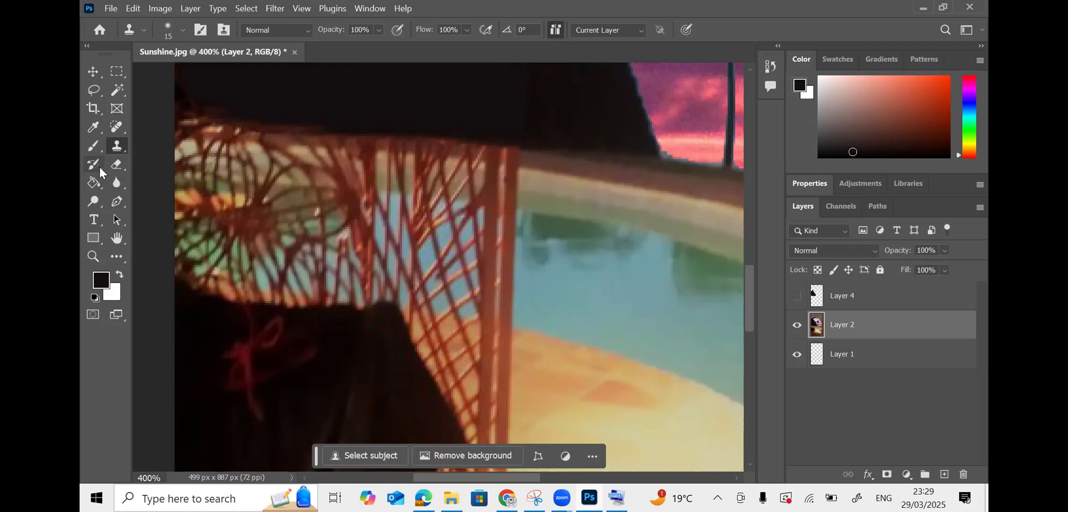
# - Switch to the Patch Tool and patch the chair leg on the yellow deck with clean deck
pyautogui.click(100, 151)
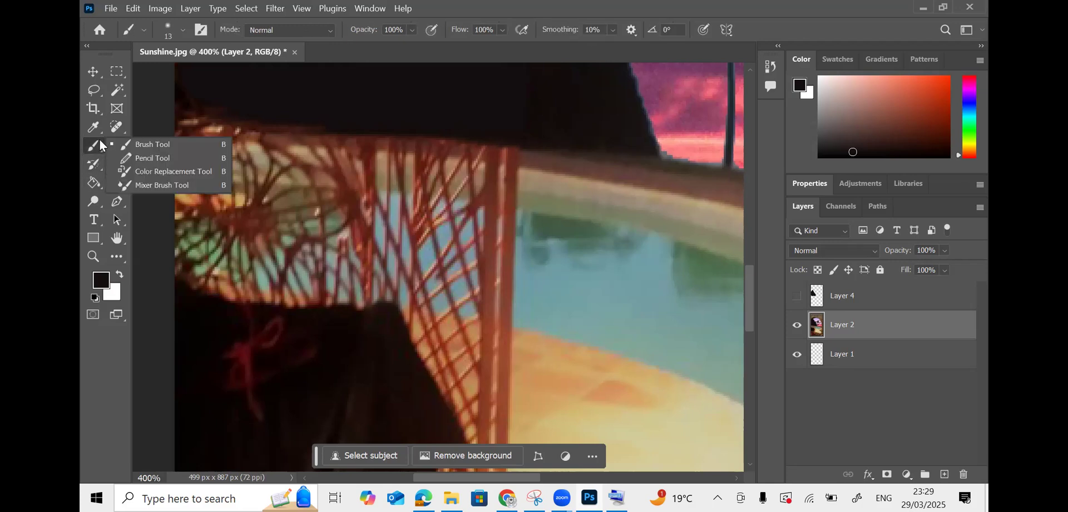
pyautogui.click(99, 165)
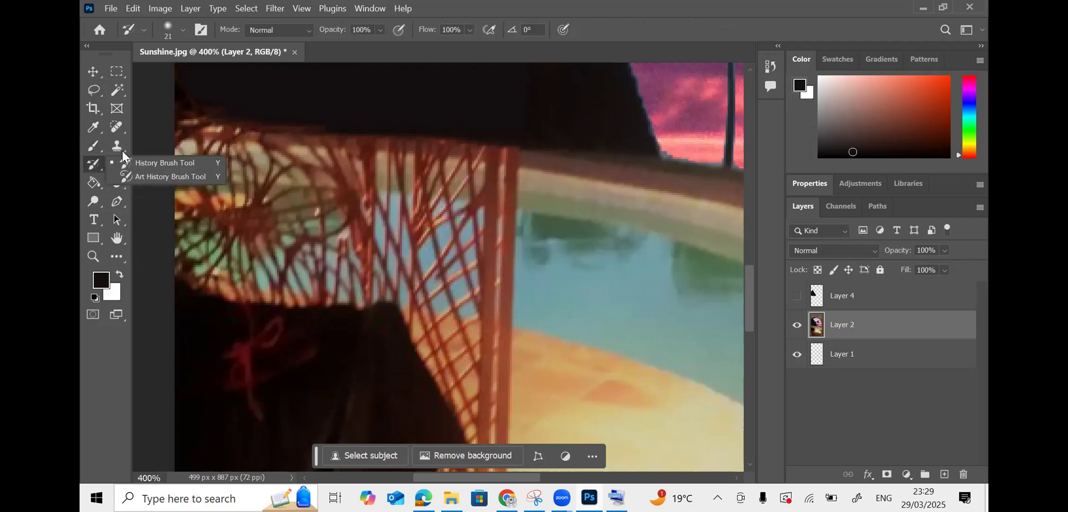
pyautogui.click(122, 127)
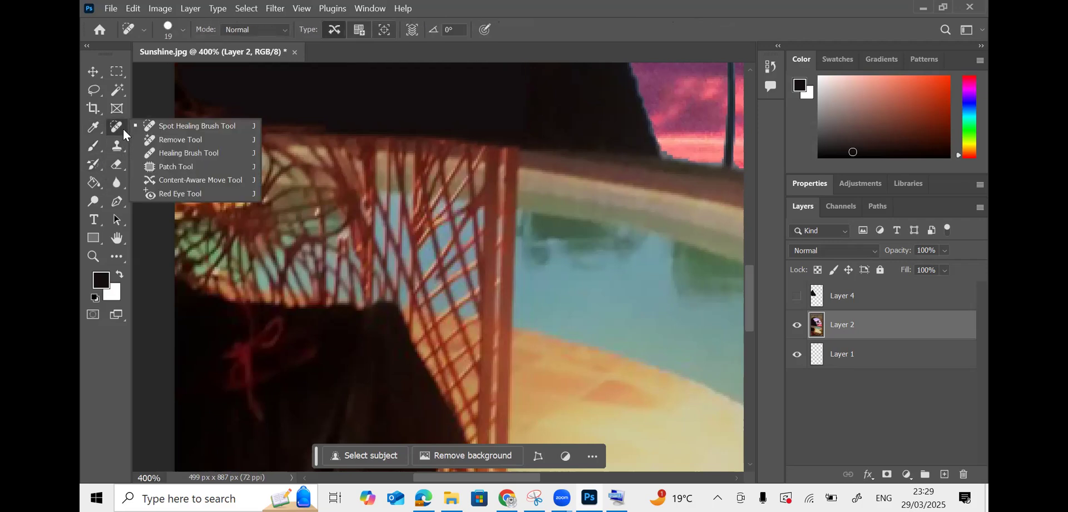
pyautogui.click(185, 170)
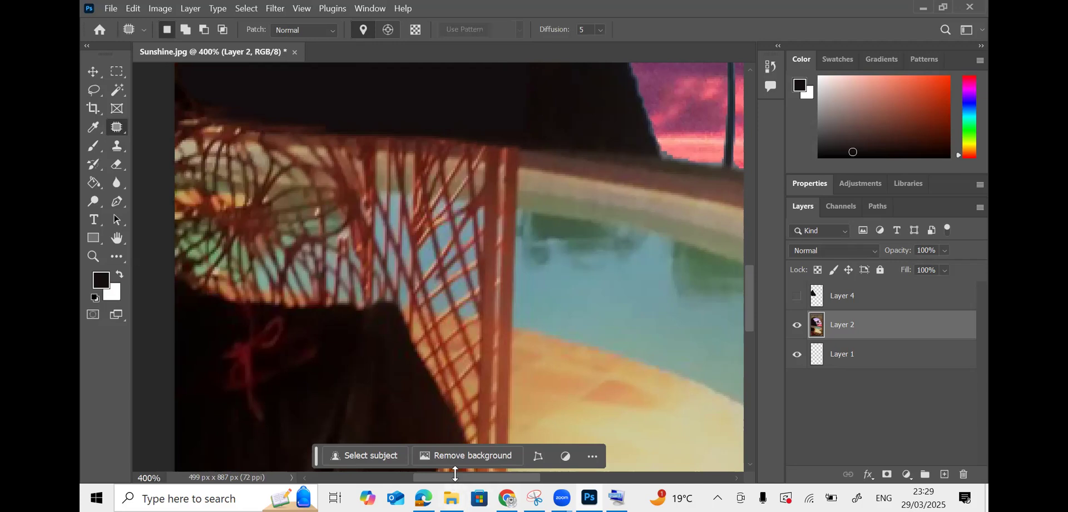
pyautogui.moveTo(461, 478); pyautogui.dragTo(470, 480)
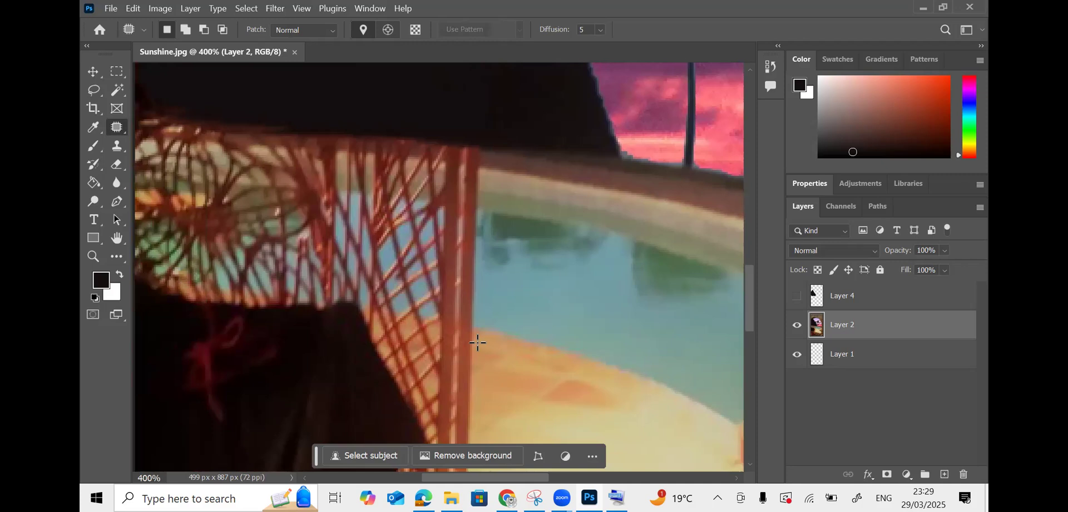
pyautogui.moveTo(475, 328); pyautogui.dragTo(476, 328)
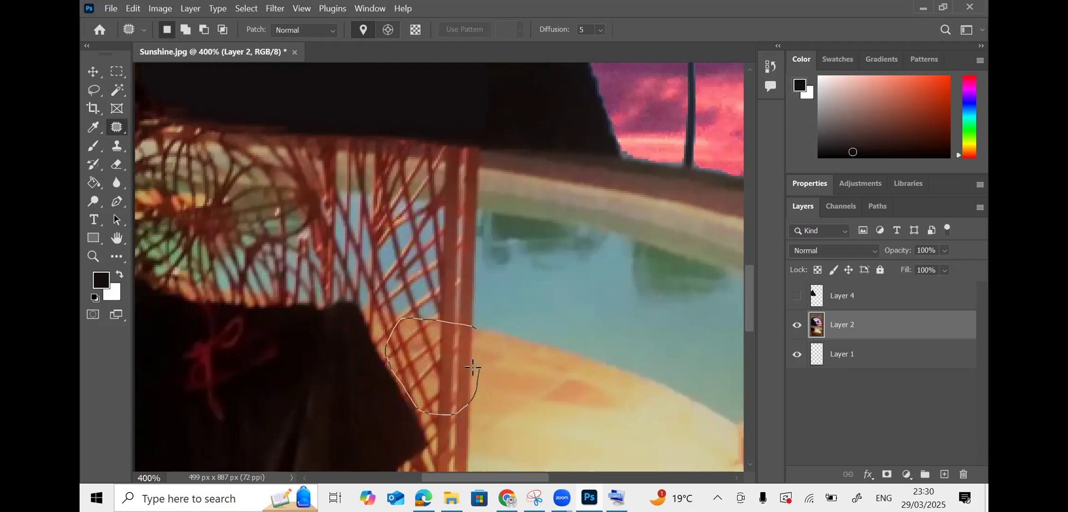
pyautogui.moveTo(478, 333)
pyautogui.mouseDown()
pyautogui.moveTo(472, 357)
pyautogui.moveTo(527, 364)
pyautogui.mouseUp()
pyautogui.hotkey('ctrl', 'd')
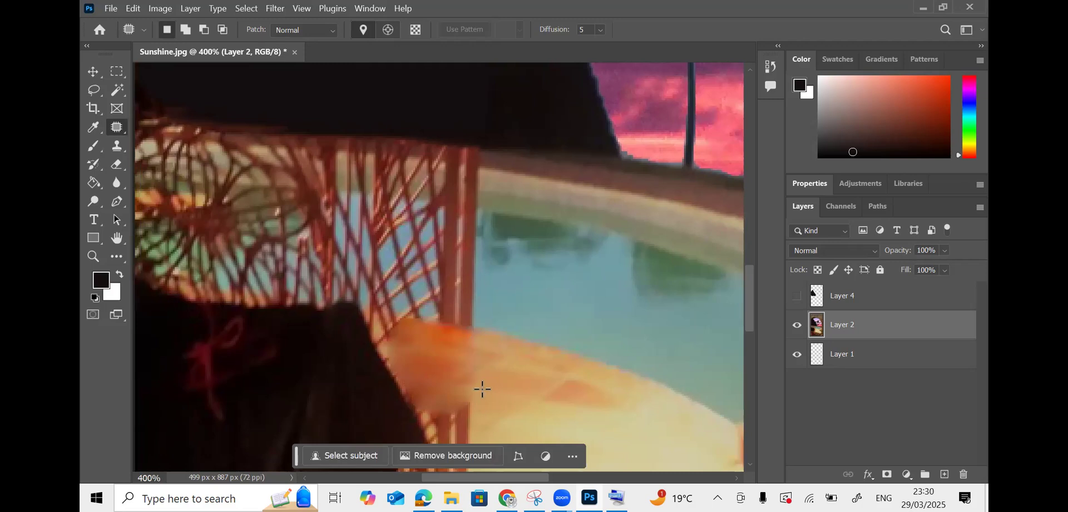
# - Patch the remaining chair leg parts and chair edge on the deck with clean yellow deck
pyautogui.scroll(-2, 482, 389)
pyautogui.moveTo(481, 300); pyautogui.dragTo(449, 298)
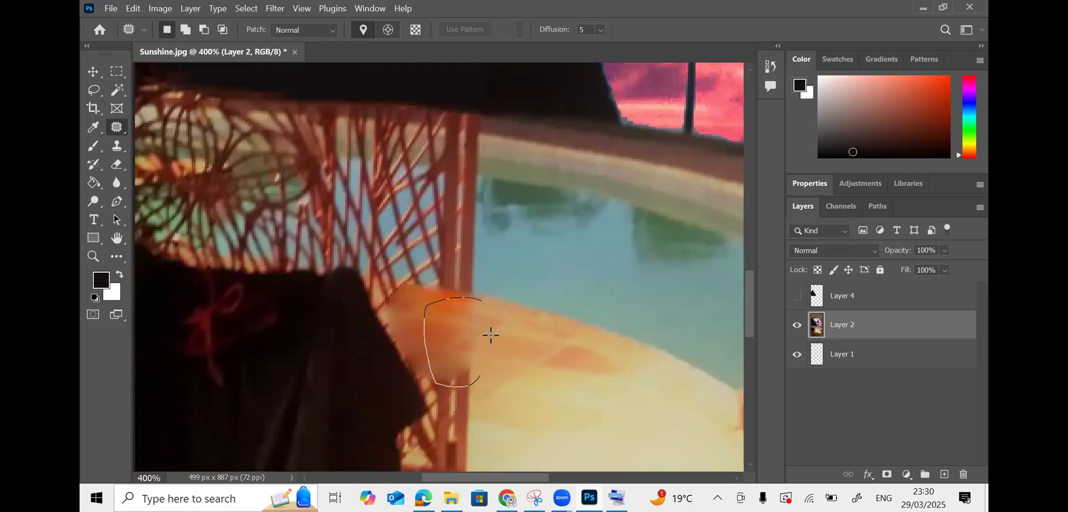
pyautogui.moveTo(477, 297); pyautogui.dragTo(479, 300)
pyautogui.moveTo(477, 338)
pyautogui.mouseDown()
pyautogui.moveTo(509, 333)
pyautogui.moveTo(540, 346)
pyautogui.mouseUp()
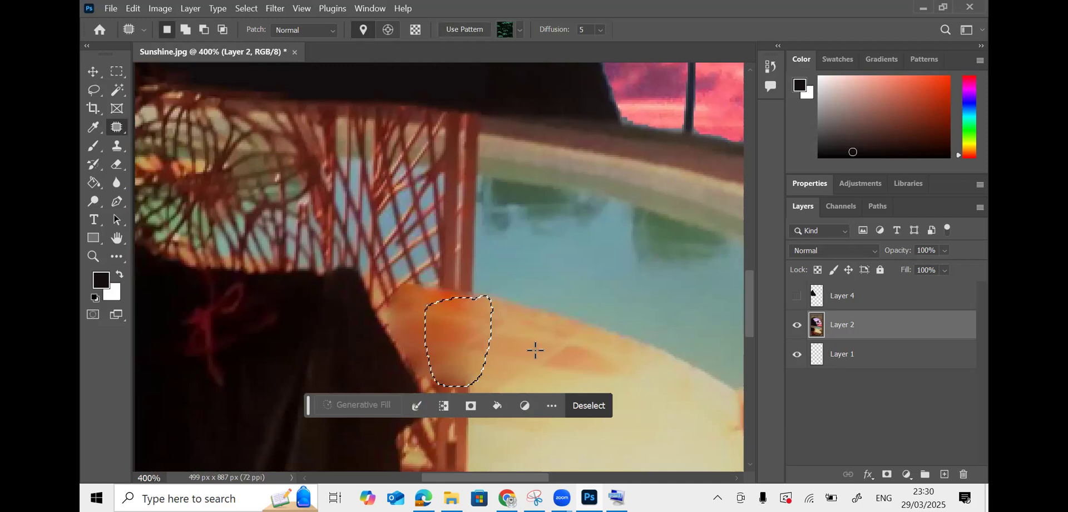
pyautogui.hotkey('ctrl', 'd')
pyautogui.moveTo(439, 344); pyautogui.dragTo(439, 395)
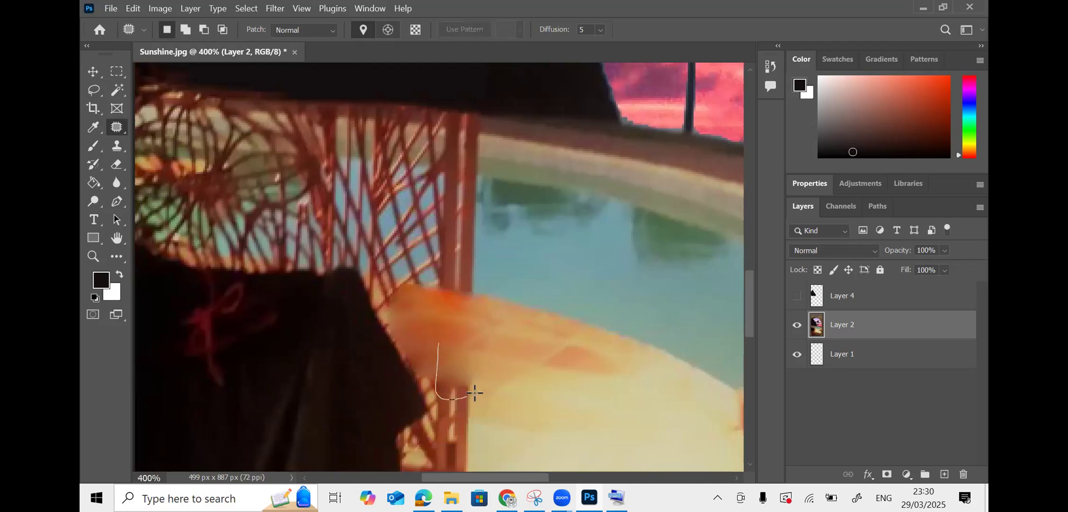
pyautogui.moveTo(456, 339)
pyautogui.mouseDown()
pyautogui.moveTo(442, 343)
pyautogui.moveTo(507, 336)
pyautogui.mouseUp()
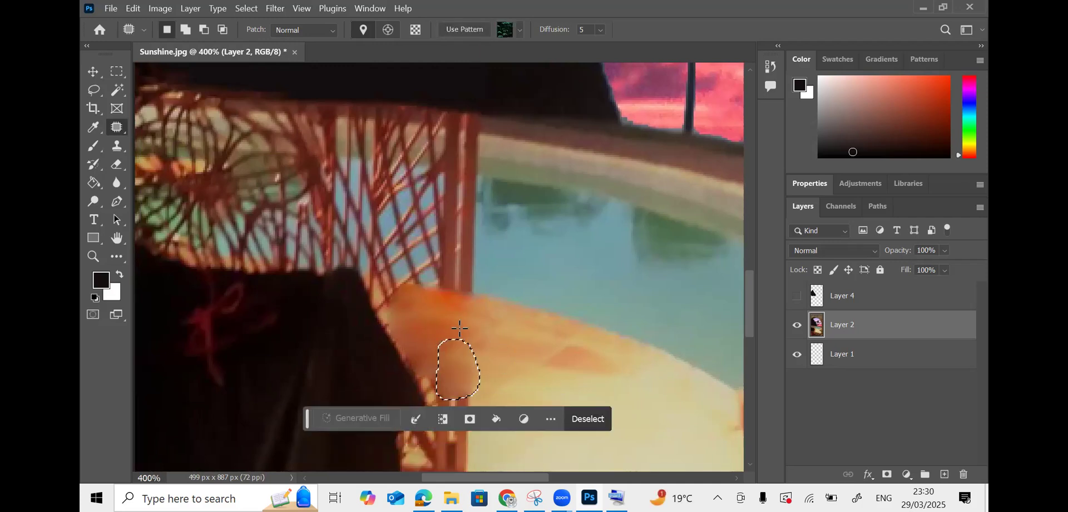
pyautogui.hotkey('ctrl', 'd')
# - Patch the chair corner beside the water with pool-water texture
pyautogui.scroll(2, 481, 353)
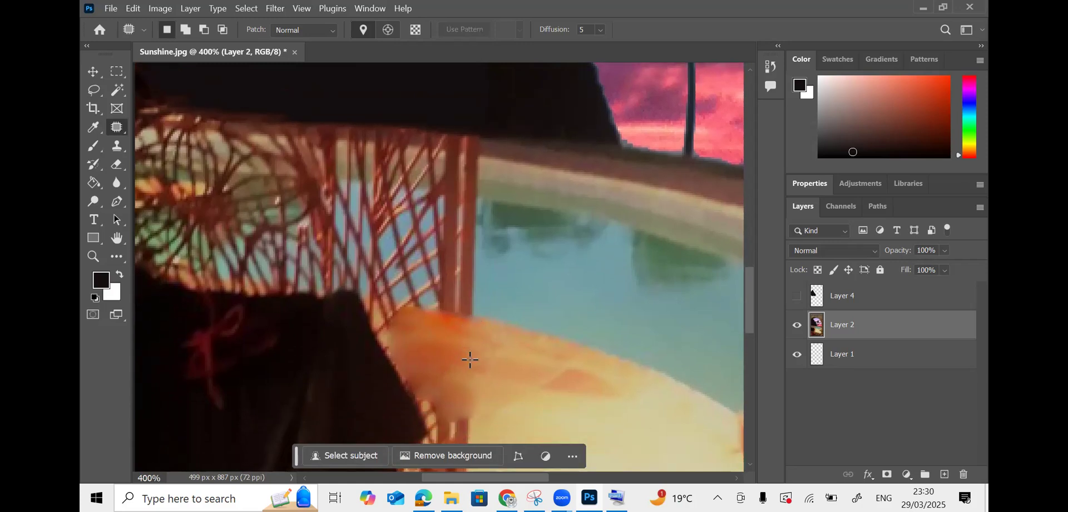
pyautogui.scroll(2, 466, 341)
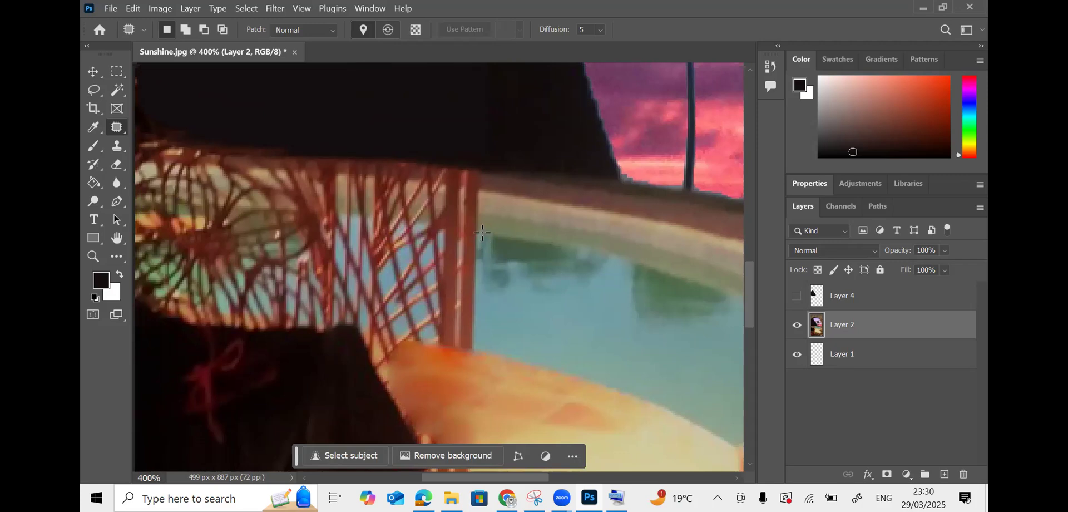
pyautogui.moveTo(481, 232); pyautogui.dragTo(469, 231)
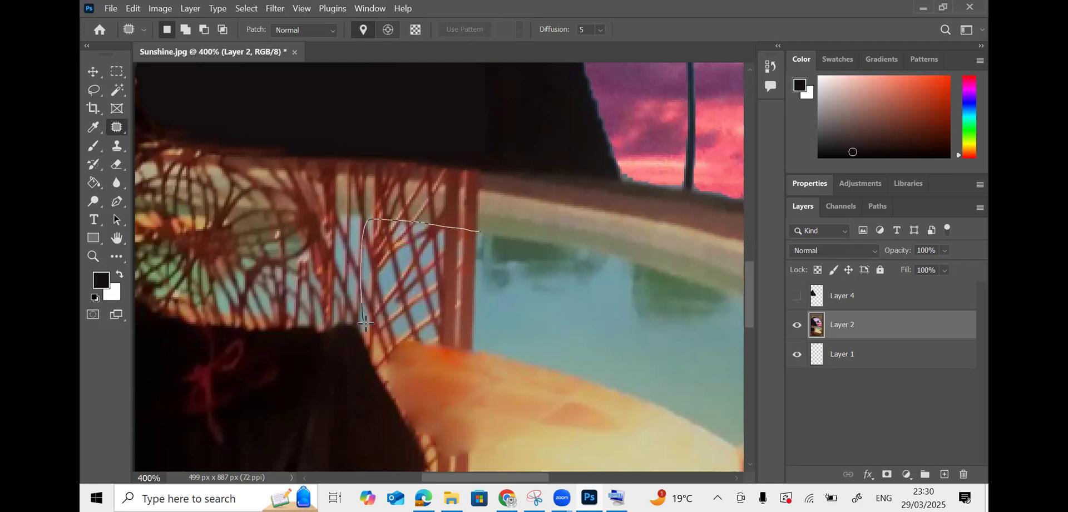
pyautogui.moveTo(487, 245); pyautogui.dragTo(483, 234)
pyautogui.moveTo(428, 275); pyautogui.dragTo(547, 274)
pyautogui.hotkey('ctrl', 'd')
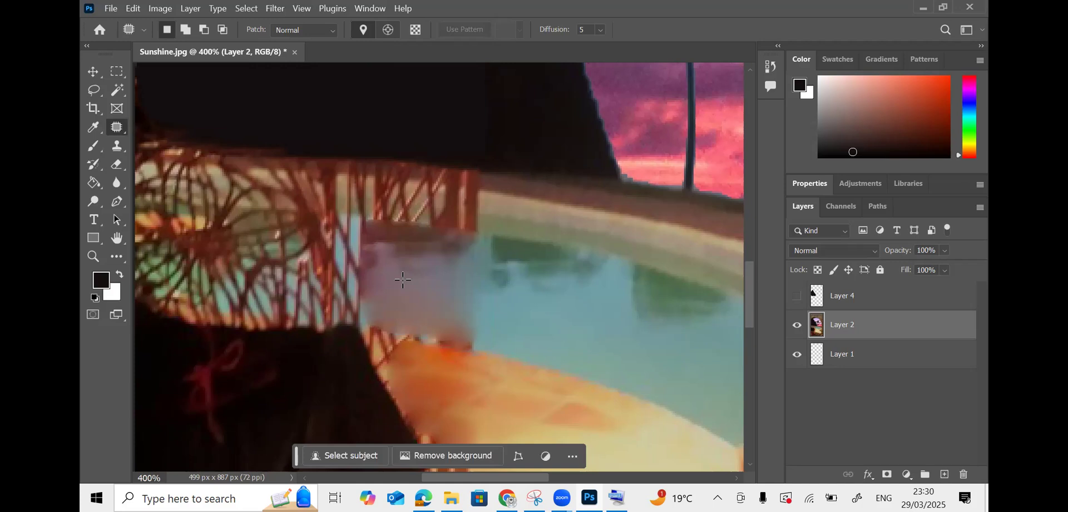
pyautogui.click(117, 150)
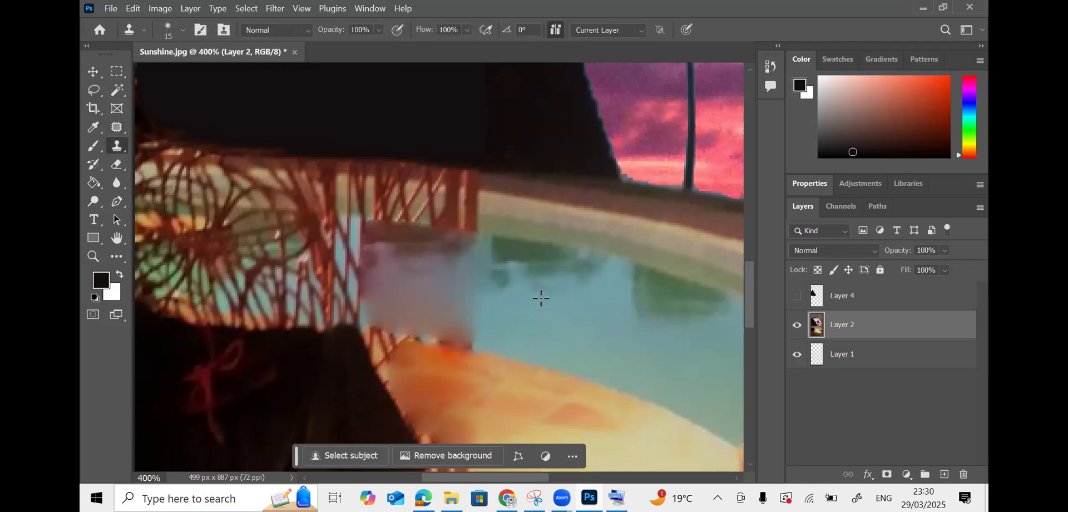
# - Enlarge the clone brush to 32 px and stamp pool water over the purplish patch and reddish edge
pyautogui.click(181, 29)
pyautogui.moveTo(172, 77); pyautogui.dragTo(175, 77)
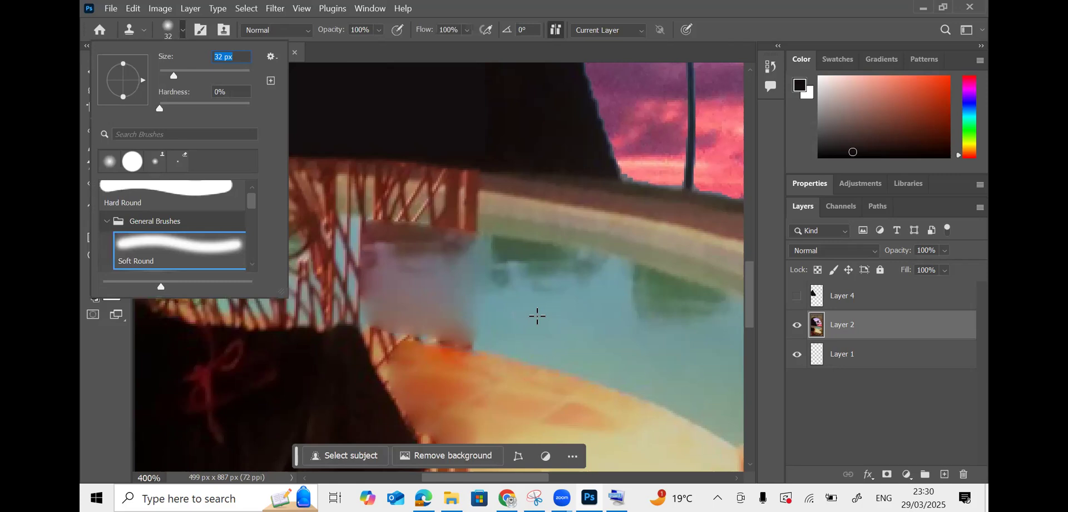
pyautogui.keyDown('alt'); pyautogui.click(557, 318); pyautogui.keyUp('alt')
pyautogui.click(483, 312)
pyautogui.click(460, 305)
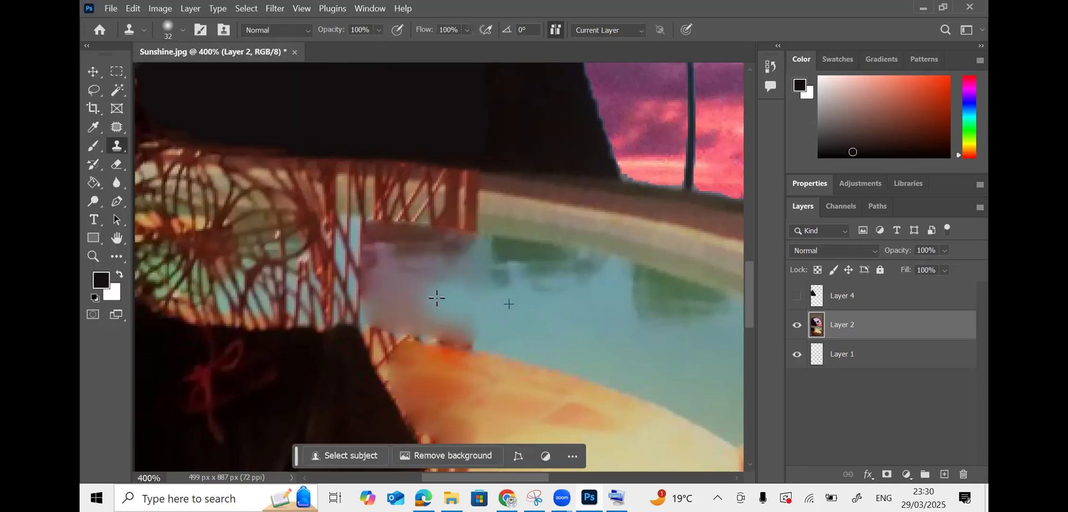
pyautogui.click(436, 298)
pyautogui.keyDown('alt'); pyautogui.click(532, 334); pyautogui.keyUp('alt')
pyautogui.click(468, 333)
pyautogui.click(443, 324)
pyautogui.click(410, 320)
pyautogui.keyDown('alt'); pyautogui.click(522, 310); pyautogui.keyUp('alt')
pyautogui.click(444, 282)
pyautogui.click(401, 282)
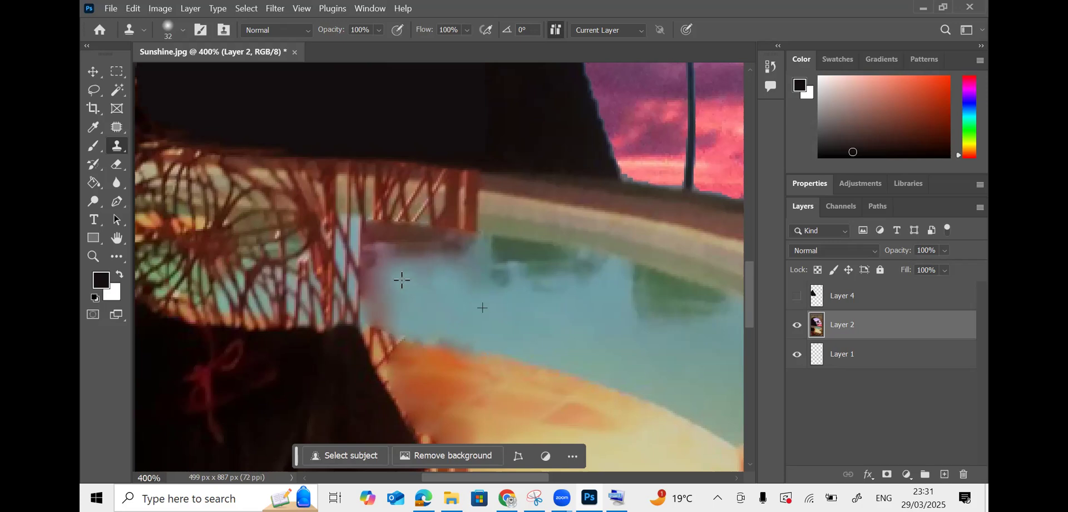
pyautogui.click(382, 279)
pyautogui.click(363, 281)
# - Extend cloned pool water leftward across the wicker chair, including its upper area
pyautogui.keyDown('alt'); pyautogui.click(541, 318); pyautogui.keyUp('alt')
pyautogui.click(374, 311)
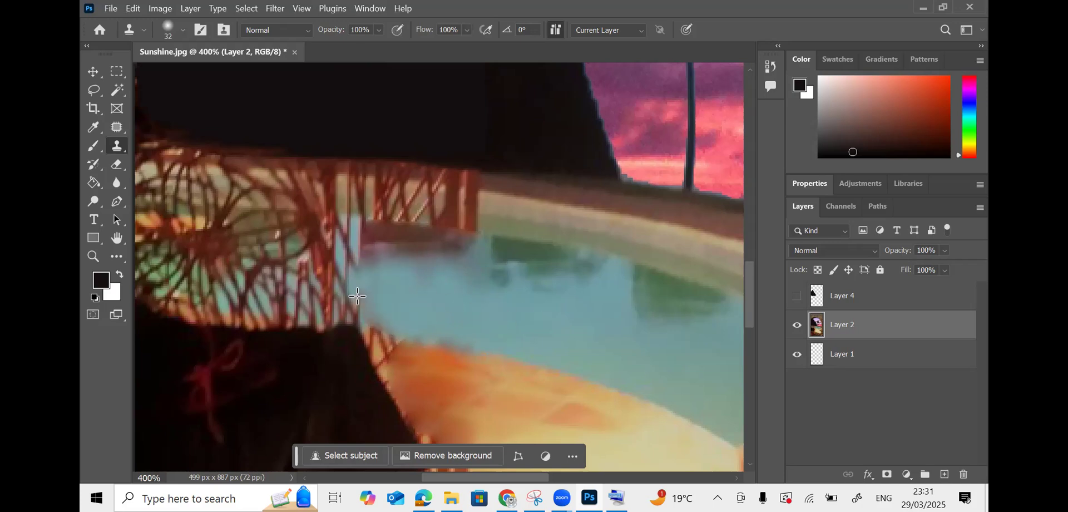
pyautogui.click(345, 300)
pyautogui.click(311, 287)
pyautogui.click(303, 287)
pyautogui.click(294, 286)
pyautogui.click(260, 284)
pyautogui.click(254, 282)
pyautogui.keyDown('alt'); pyautogui.click(436, 307); pyautogui.keyUp('alt')
pyautogui.click(381, 308)
pyautogui.click(349, 301)
pyautogui.click(330, 298)
pyautogui.click(304, 293)
pyautogui.click(273, 289)
pyautogui.click(253, 285)
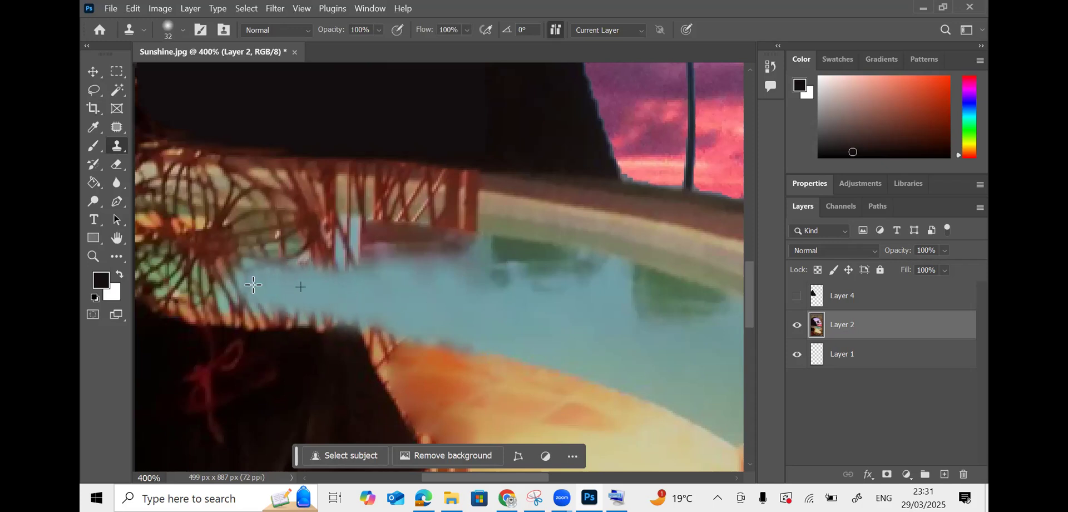
pyautogui.click(234, 283)
pyautogui.click(215, 279)
pyautogui.click(202, 278)
pyautogui.click(194, 275)
pyautogui.keyDown('alt'); pyautogui.click(455, 296); pyautogui.keyUp('alt')
pyautogui.click(335, 268)
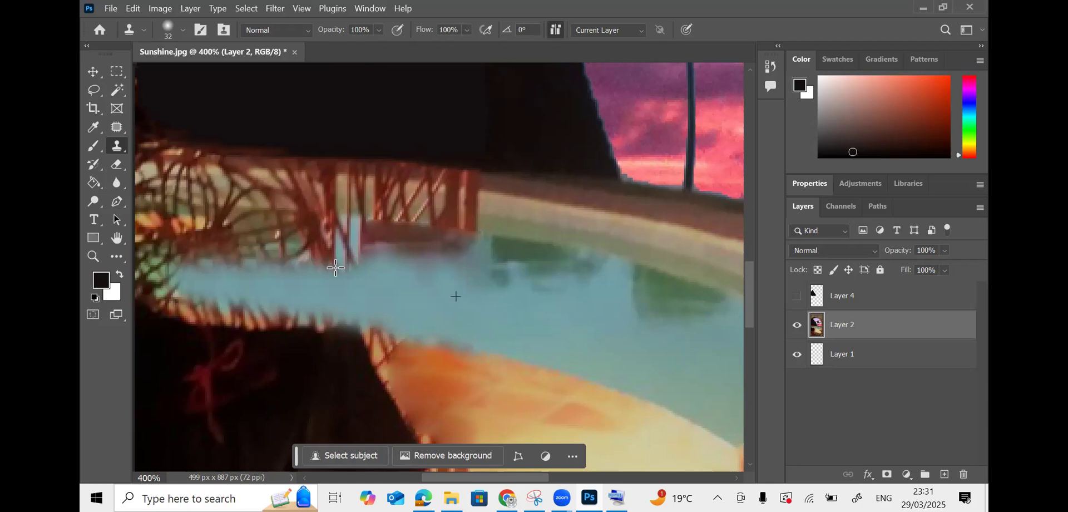
pyautogui.click(312, 266)
pyautogui.click(261, 259)
pyautogui.click(225, 248)
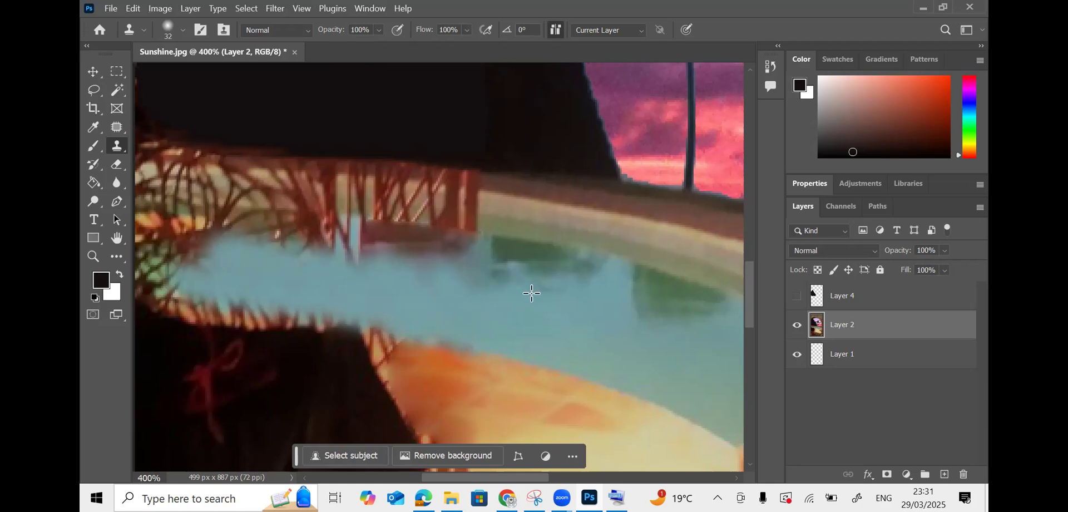
# - Stamp water across the remaining chair strip and the railing out to the left edge
pyautogui.keyDown('alt'); pyautogui.click(462, 267); pyautogui.keyUp('alt')
pyautogui.moveTo(418, 257); pyautogui.dragTo(292, 239)
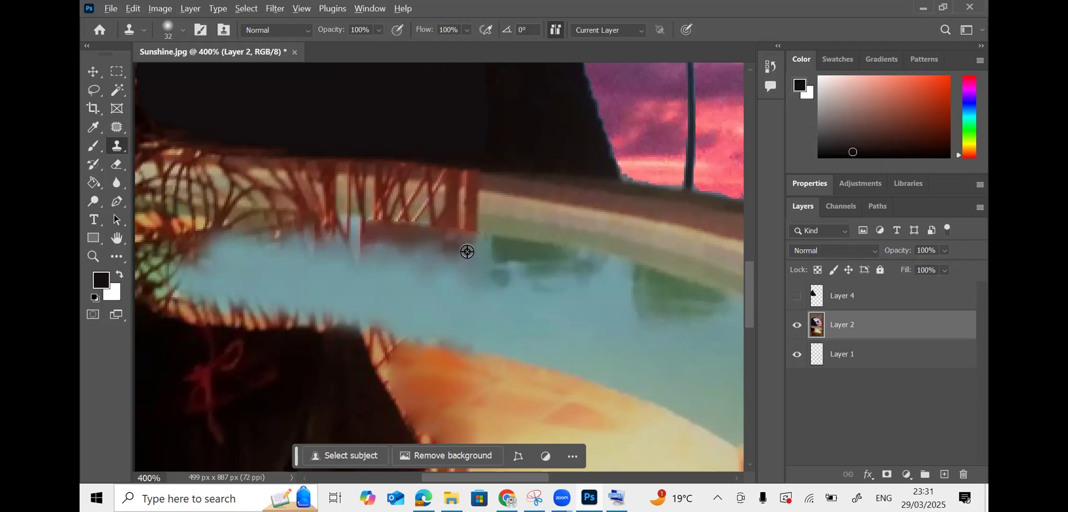
pyautogui.click(372, 245)
pyautogui.click(342, 233)
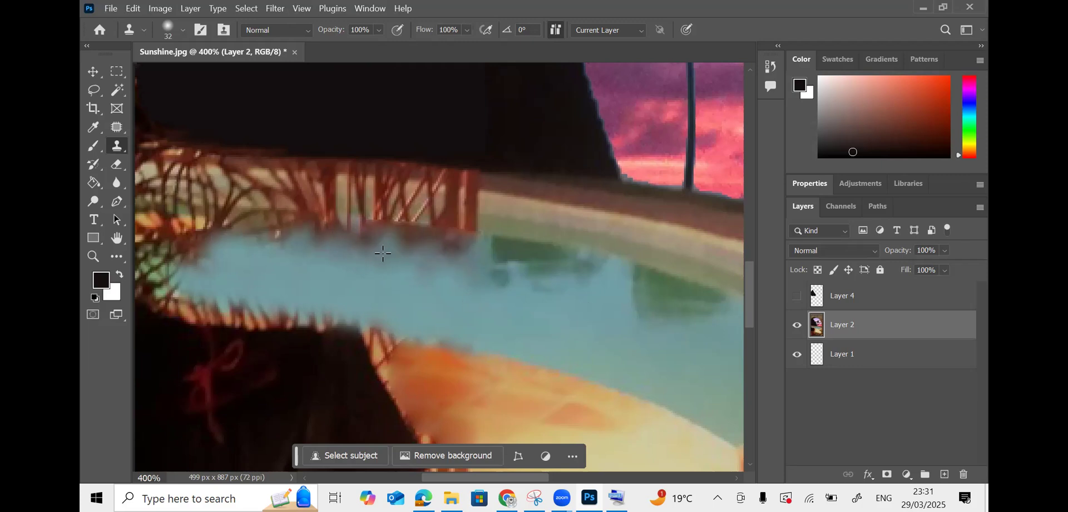
pyautogui.moveTo(353, 238); pyautogui.dragTo(162, 221)
pyautogui.keyDown('alt'); pyautogui.click(338, 295); pyautogui.keyUp('alt')
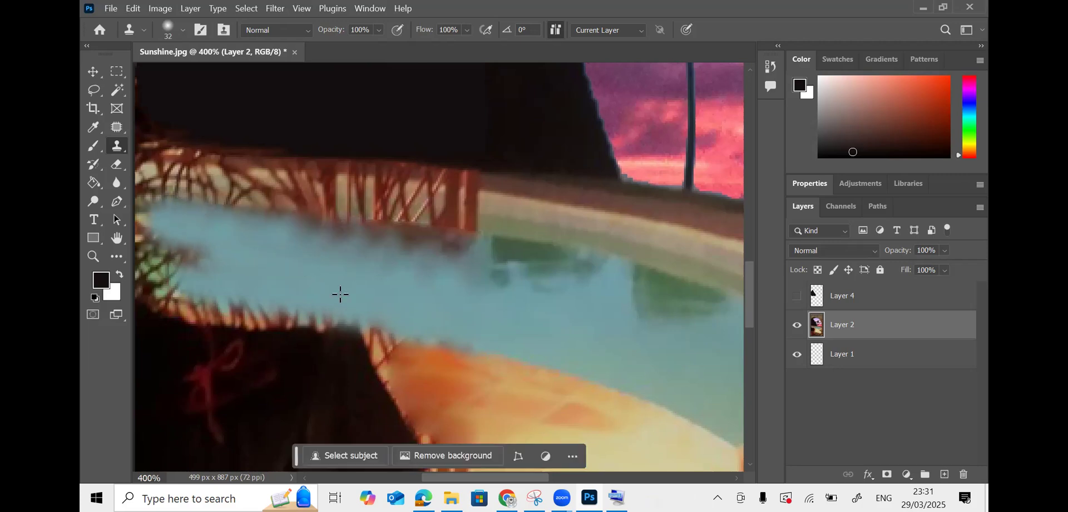
pyautogui.click(175, 259)
pyautogui.moveTo(176, 259)
pyautogui.mouseDown()
pyautogui.moveTo(140, 263)
pyautogui.moveTo(199, 260)
pyautogui.mouseUp()
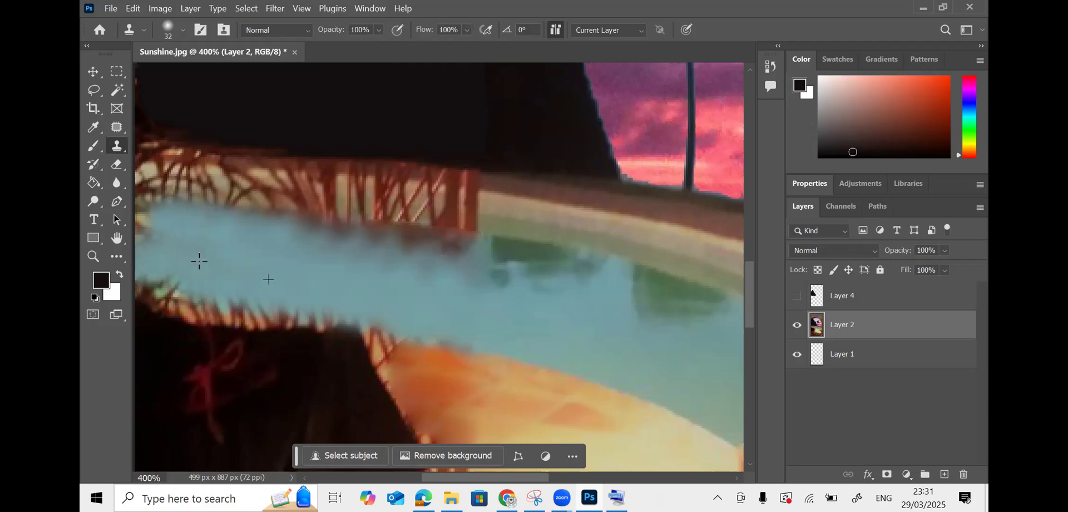
pyautogui.click(119, 220)
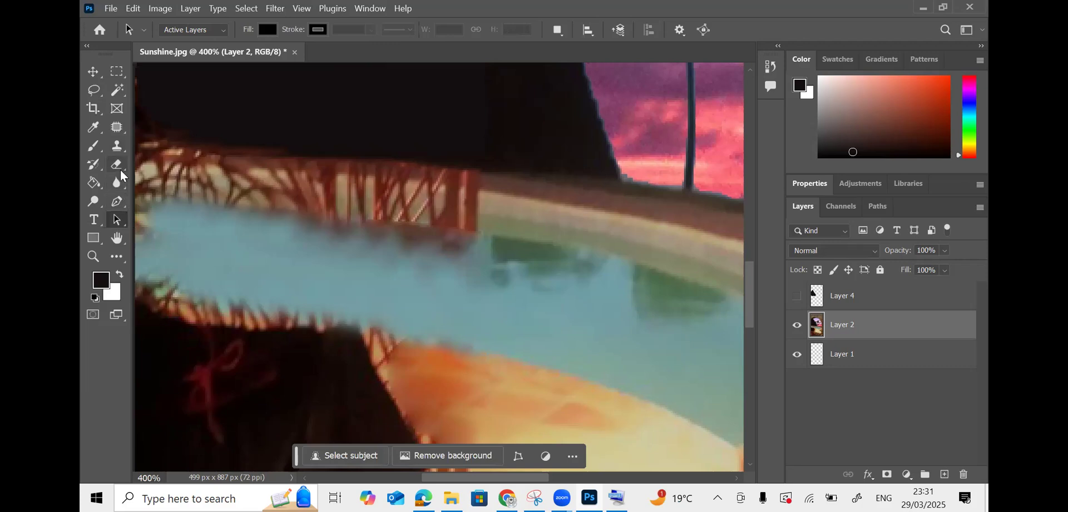
pyautogui.click(117, 146)
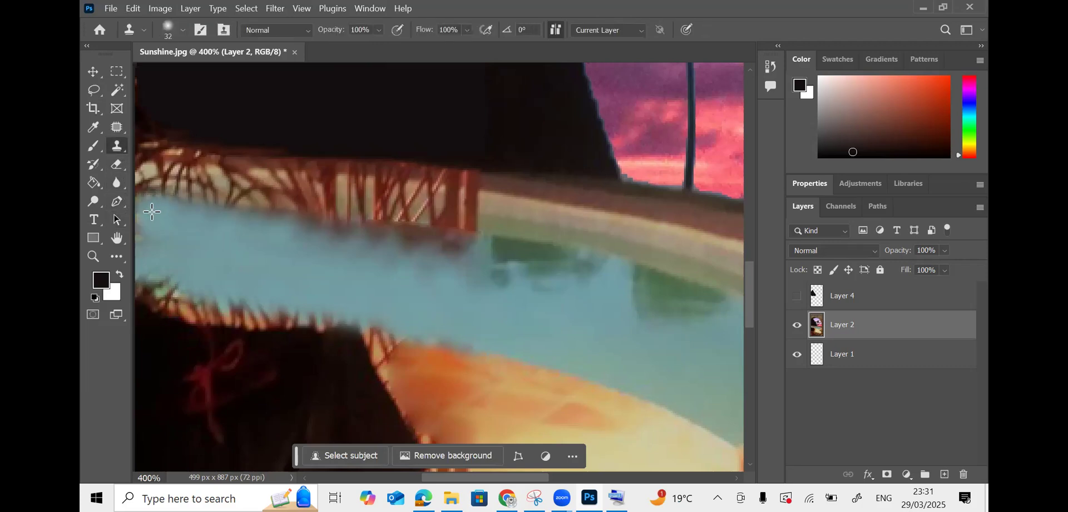
# - Cover the red railing posts with cloned pool-edge texture sampled from the pool edge
pyautogui.keyDown('alt'); pyautogui.click(546, 219); pyautogui.keyUp('alt')
pyautogui.moveTo(494, 222)
pyautogui.mouseDown()
pyautogui.moveTo(412, 205)
pyautogui.moveTo(539, 217)
pyautogui.moveTo(159, 180)
pyautogui.moveTo(186, 180)
pyautogui.mouseUp()
pyautogui.keyDown('alt'); pyautogui.click(585, 220); pyautogui.keyUp('alt')
pyautogui.moveTo(558, 214); pyautogui.dragTo(384, 198)
pyautogui.moveTo(513, 209)
pyautogui.mouseDown()
pyautogui.moveTo(419, 204)
pyautogui.moveTo(637, 217)
pyautogui.moveTo(125, 177)
pyautogui.mouseUp()
pyautogui.keyDown('alt'); pyautogui.click(623, 224); pyautogui.keyUp('alt')
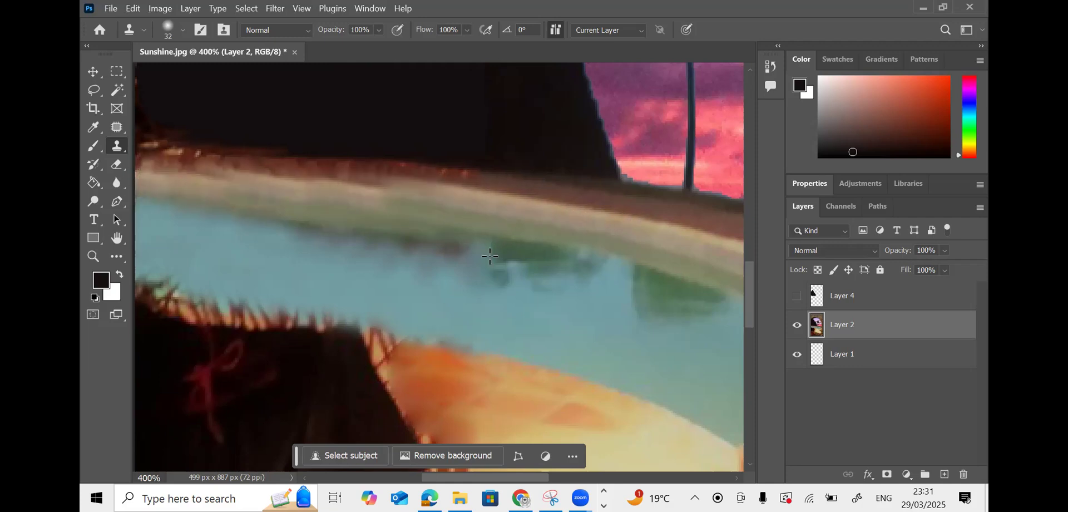
# - Clone cream sand over the lattice, brown patches and dark chair legs
pyautogui.scroll(-3, 591, 325)
pyautogui.moveTo(517, 309)
pyautogui.mouseDown()
pyautogui.moveTo(408, 275)
pyautogui.moveTo(465, 282)
pyautogui.moveTo(442, 263)
pyautogui.moveTo(557, 265)
pyautogui.moveTo(390, 240)
pyautogui.moveTo(479, 280)
pyautogui.moveTo(433, 274)
pyautogui.moveTo(379, 244)
pyautogui.mouseUp()
pyautogui.keyDown('alt'); pyautogui.click(479, 280); pyautogui.keyUp('alt')
pyautogui.keyDown('alt'); pyautogui.click(638, 338); pyautogui.keyUp('alt')
pyautogui.moveTo(593, 320); pyautogui.dragTo(430, 295)
pyautogui.scroll(-3, 473, 311)
pyautogui.keyDown('alt'); pyautogui.click(505, 331); pyautogui.keyUp('alt')
pyautogui.moveTo(465, 334); pyautogui.dragTo(432, 341)
pyautogui.keyDown('alt'); pyautogui.click(495, 372); pyautogui.keyUp('alt')
pyautogui.moveTo(442, 395)
pyautogui.mouseDown()
pyautogui.moveTo(459, 378)
pyautogui.moveTo(431, 380)
pyautogui.moveTo(437, 403)
pyautogui.mouseUp()
pyautogui.scroll(-2, 531, 395)
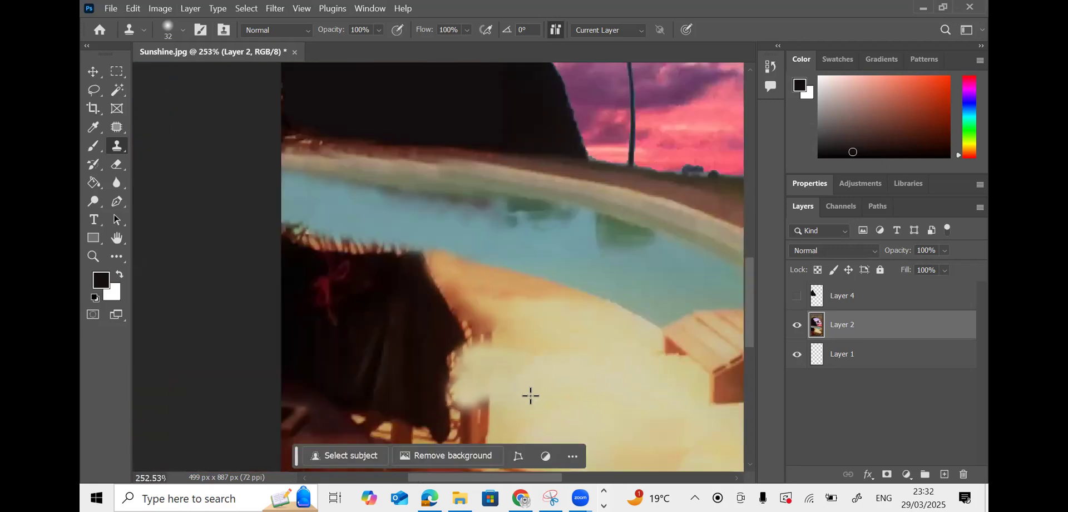
pyautogui.moveTo(501, 420)
pyautogui.mouseDown()
pyautogui.moveTo(479, 410)
pyautogui.moveTo(460, 419)
pyautogui.moveTo(495, 430)
pyautogui.moveTo(477, 387)
pyautogui.moveTo(460, 396)
pyautogui.moveTo(482, 362)
pyautogui.moveTo(485, 328)
pyautogui.moveTo(469, 307)
pyautogui.mouseUp()
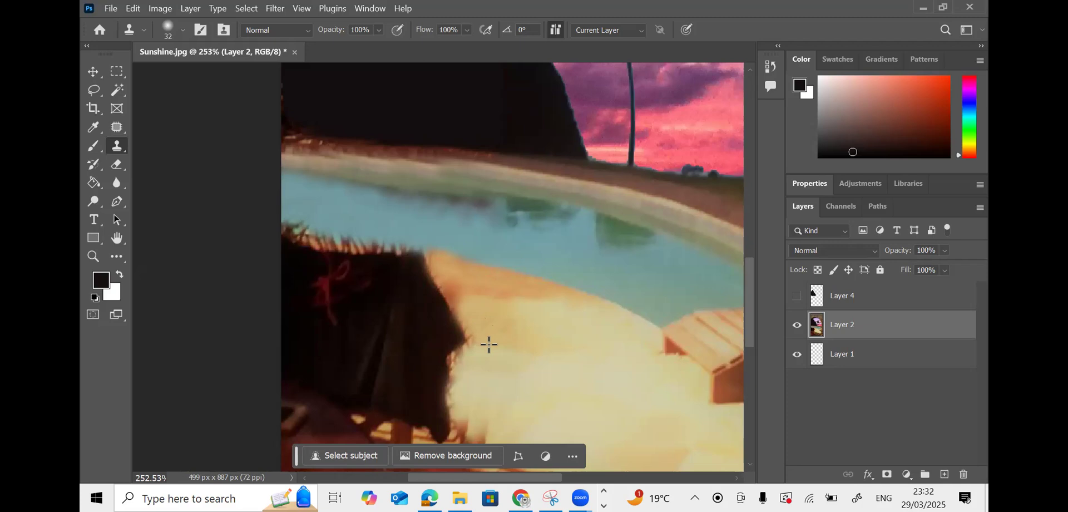
# - Replace the cloth fringe with water along its top and clean sand below
pyautogui.scroll(-1, 525, 443)
pyautogui.scroll(-5, 557, 388)
pyautogui.moveTo(489, 341)
pyautogui.mouseDown()
pyautogui.moveTo(470, 334)
pyautogui.moveTo(470, 322)
pyautogui.mouseUp()
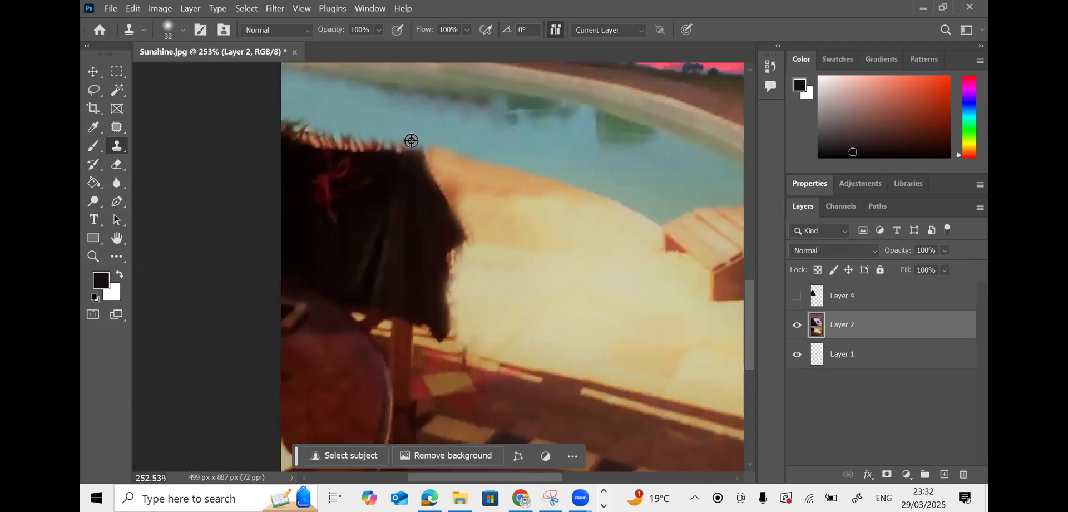
pyautogui.moveTo(378, 138)
pyautogui.mouseDown()
pyautogui.moveTo(357, 136)
pyautogui.moveTo(389, 135)
pyautogui.moveTo(290, 114)
pyautogui.mouseUp()
pyautogui.keyDown('alt'); pyautogui.click(403, 132); pyautogui.keyUp('alt')
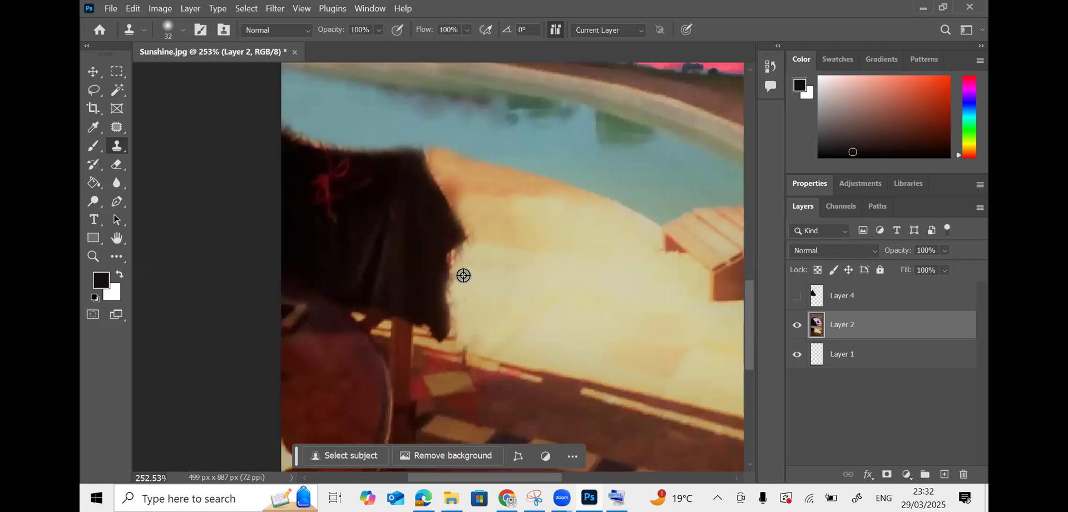
pyautogui.keyDown('alt'); pyautogui.click(486, 266); pyautogui.keyUp('alt')
pyautogui.moveTo(460, 257); pyautogui.dragTo(460, 335)
pyautogui.moveTo(744, 309); pyautogui.dragTo(749, 275)
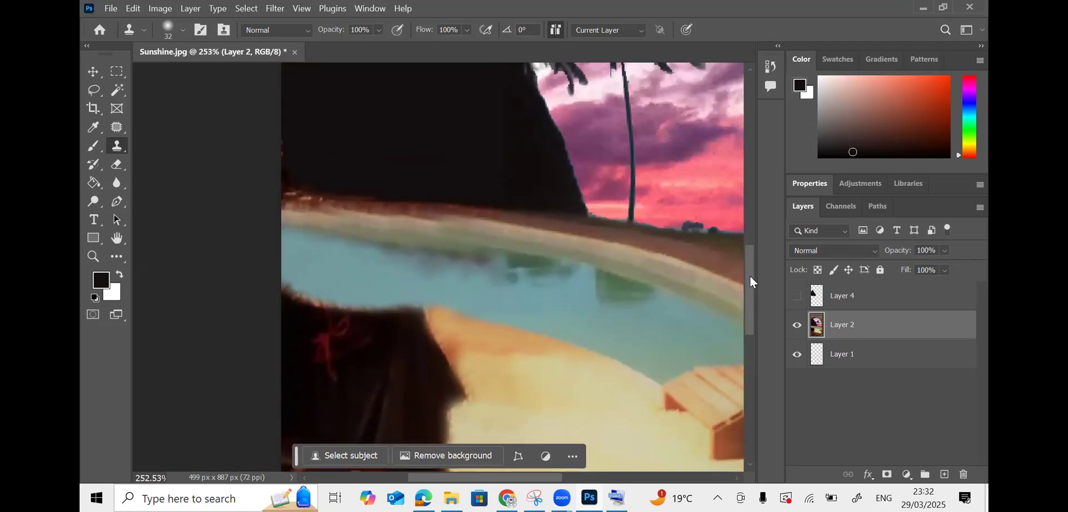
pyautogui.scroll(-2, 753, 281)
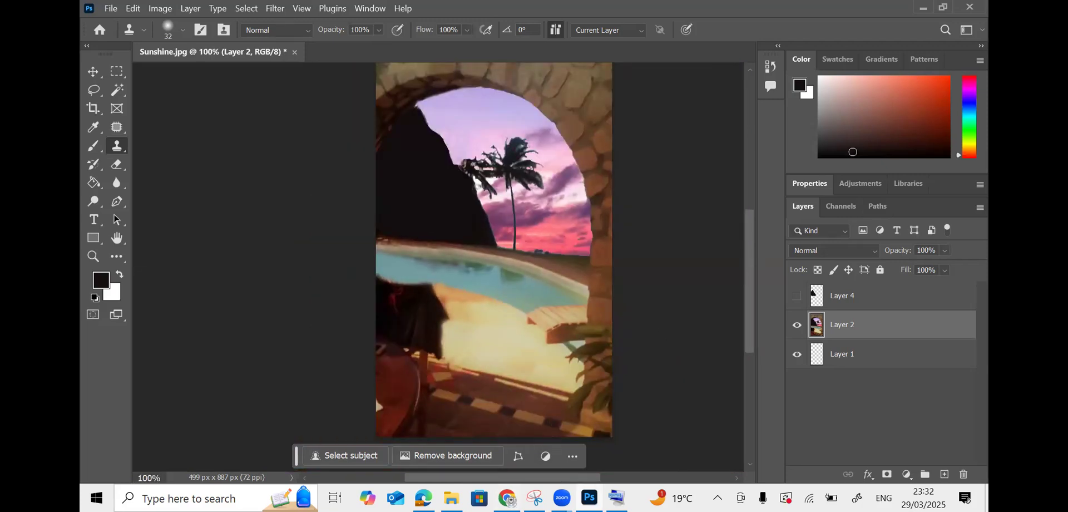
# - Compare with the reference image in the PDF, then zoom in on the pool's far edge
pyautogui.hotkey('alt', 'Tab')
pyautogui.hotkey('alt', 'Tab')
pyautogui.hotkey('alt', 'Tab')
pyautogui.hotkey('alt', 'Tab')
pyautogui.hotkey('alt', 'Tab')
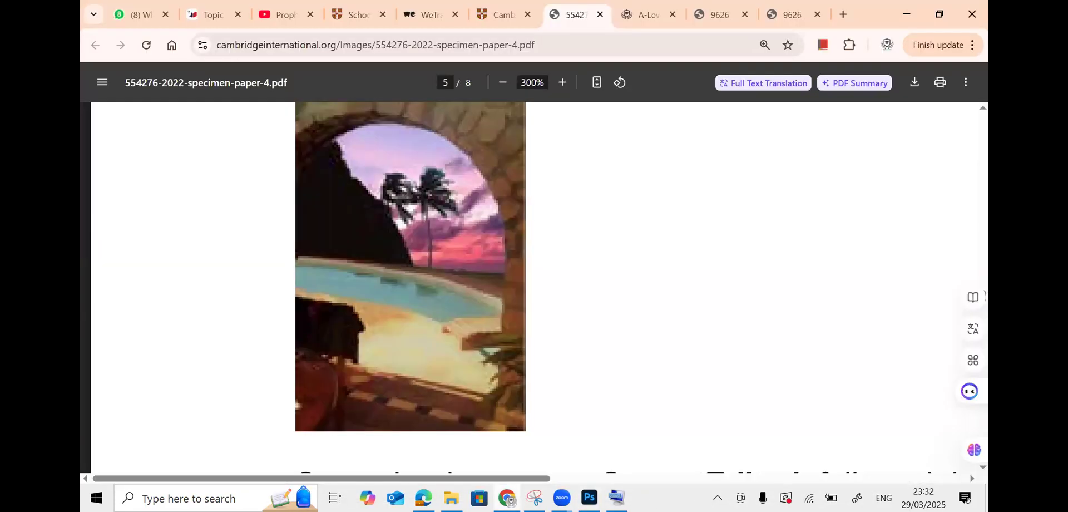
pyautogui.hotkey('alt', 'Tab')
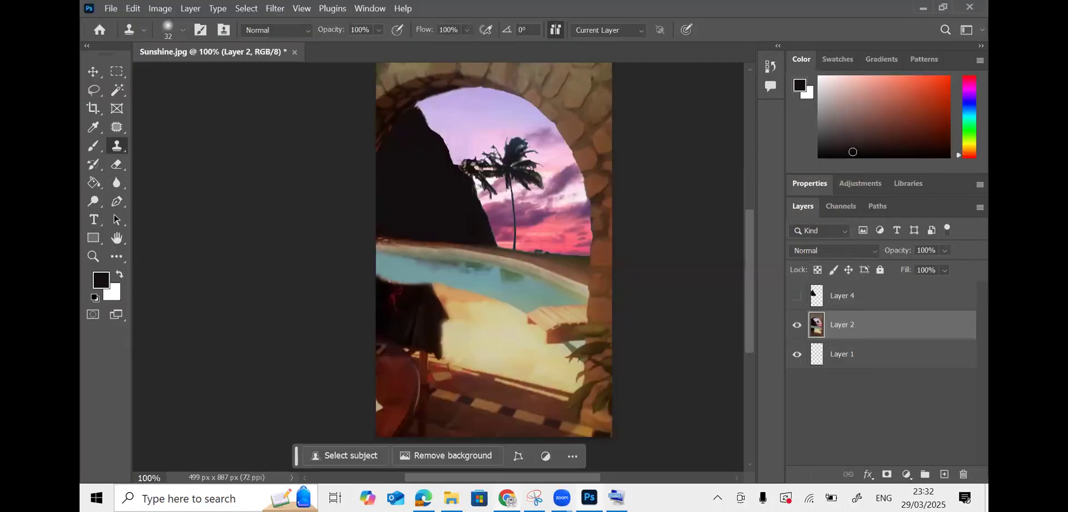
pyautogui.click(508, 498)
pyautogui.hotkey('alt', 'Tab')
pyautogui.hotkey('ctrl', '-')
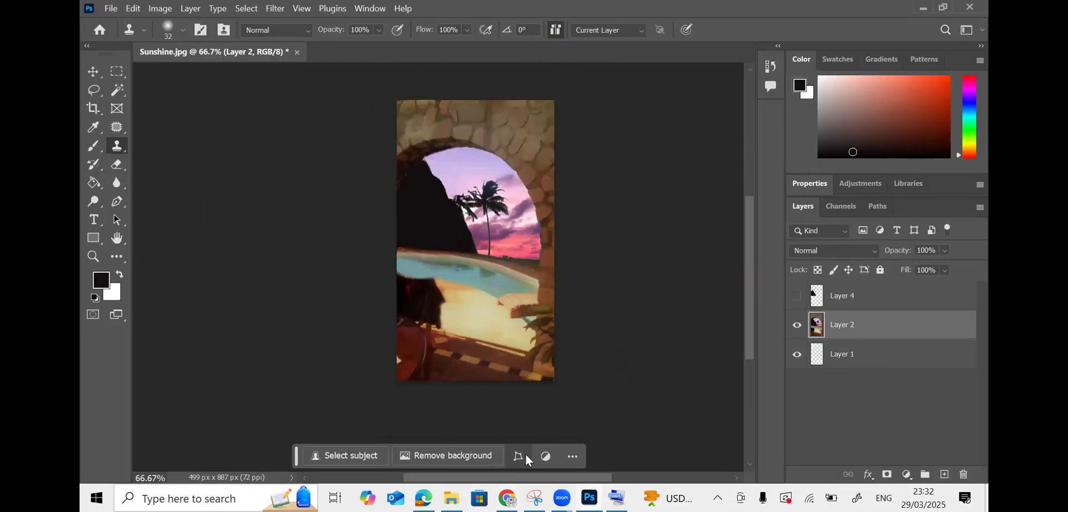
pyautogui.hotkey('ctrl', '+')
pyautogui.hotkey('ctrl', '+')
pyautogui.hotkey('ctrl', '+')
pyautogui.hotkey('ctrl', '+')
pyautogui.hotkey('ctrl', '+')
pyautogui.hotkey('ctrl', '+')
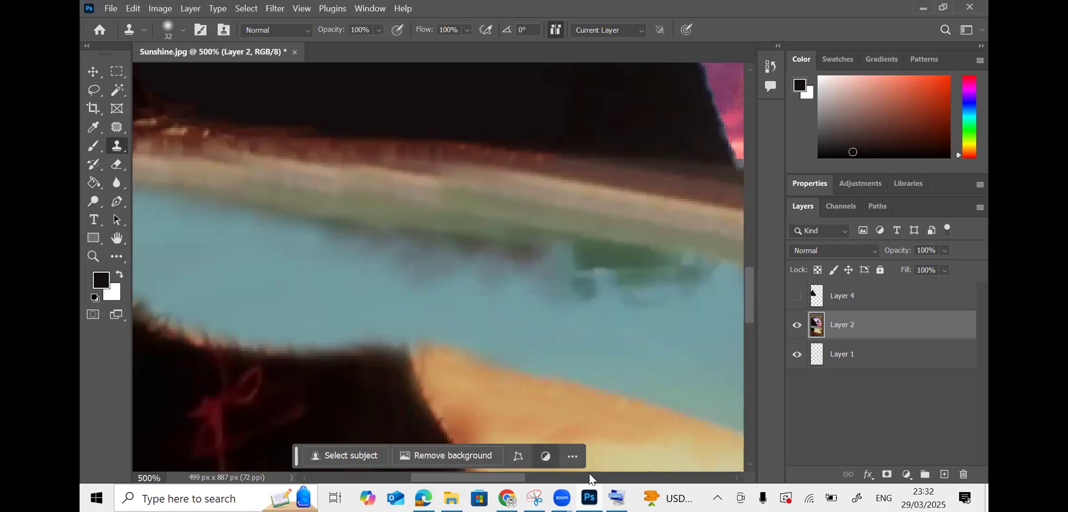
pyautogui.moveTo(507, 482); pyautogui.dragTo(449, 476)
pyautogui.scroll(5, 562, 174)
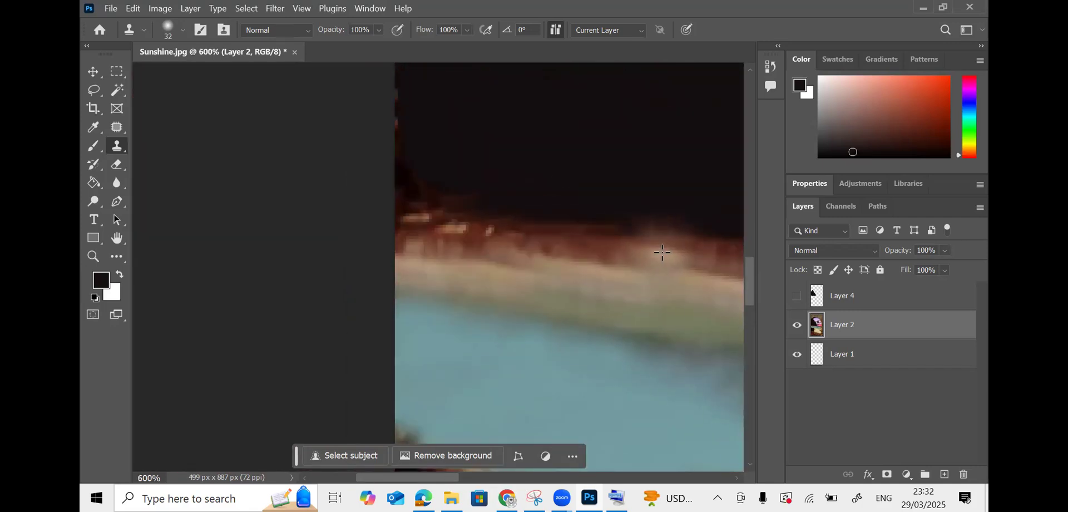
# - Clone over the pale specks on the brown band and smooth its top edge
pyautogui.click(663, 252)
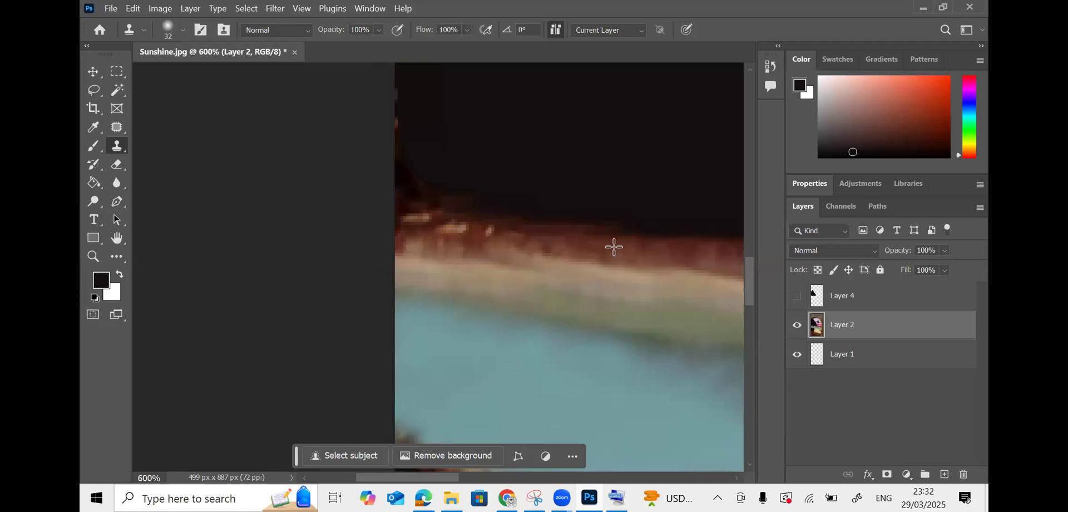
pyautogui.moveTo(614, 247); pyautogui.dragTo(436, 245)
pyautogui.keyDown('alt'); pyautogui.click(696, 255); pyautogui.keyUp('alt')
pyautogui.moveTo(567, 245); pyautogui.dragTo(361, 241)
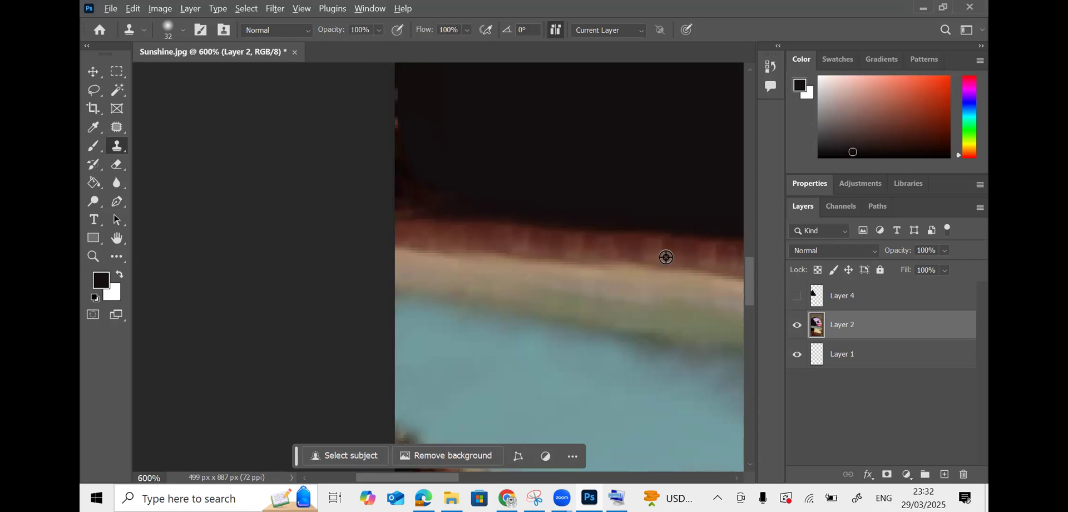
pyautogui.keyDown('alt'); pyautogui.click(635, 224); pyautogui.keyUp('alt')
pyautogui.moveTo(555, 222); pyautogui.dragTo(379, 222)
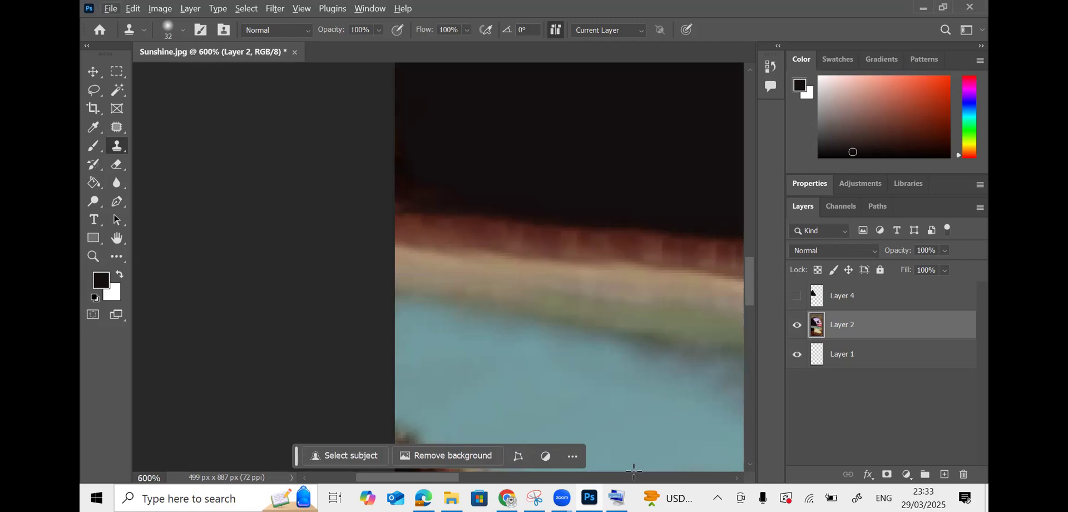
# - Zoom back out to 100% to view the whole image
pyautogui.moveTo(469, 485); pyautogui.dragTo(531, 487)
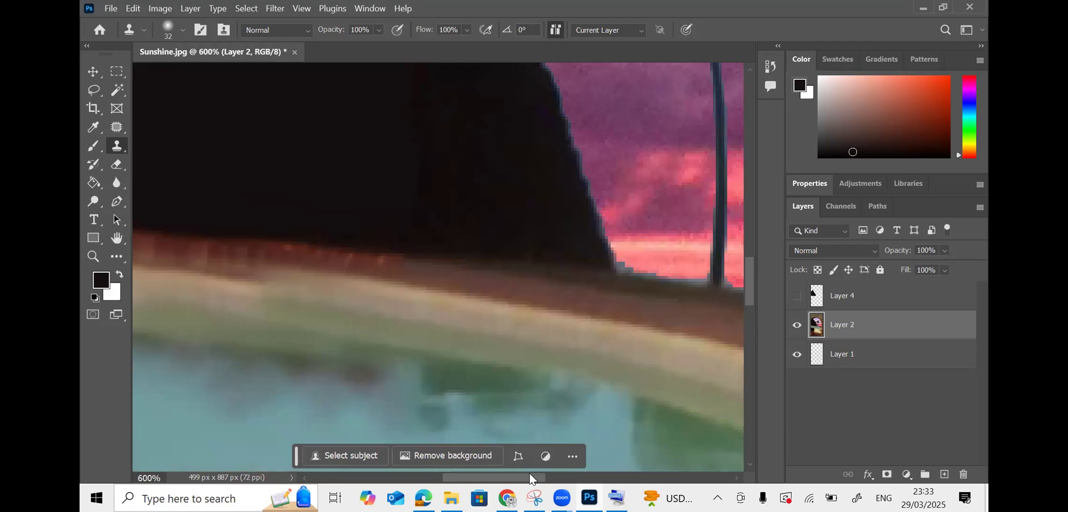
pyautogui.hotkey('ctrl', '-')
pyautogui.hotkey('ctrl', '-')
pyautogui.hotkey('ctrl', '-')
pyautogui.hotkey('ctrl', '-')
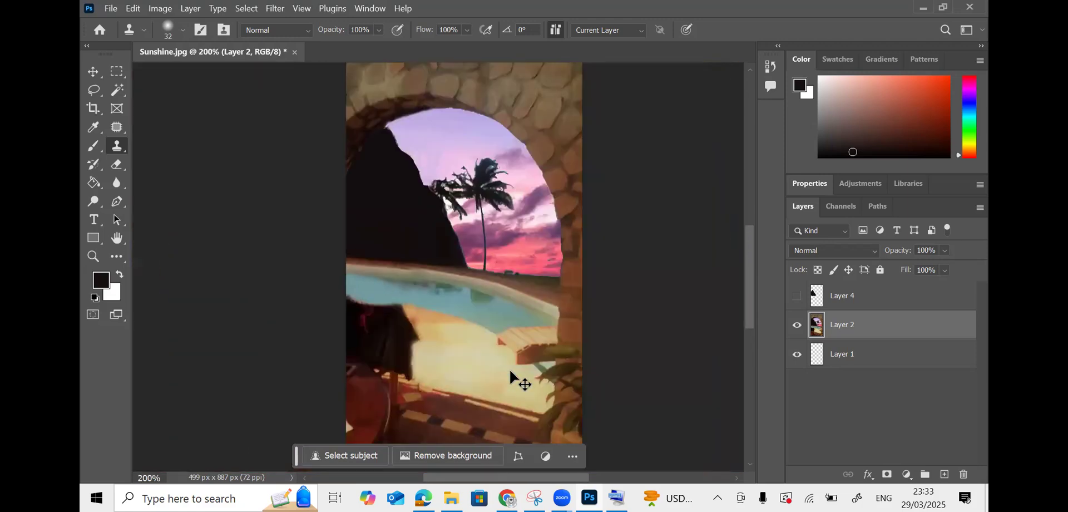
pyautogui.hotkey('ctrl', '-')
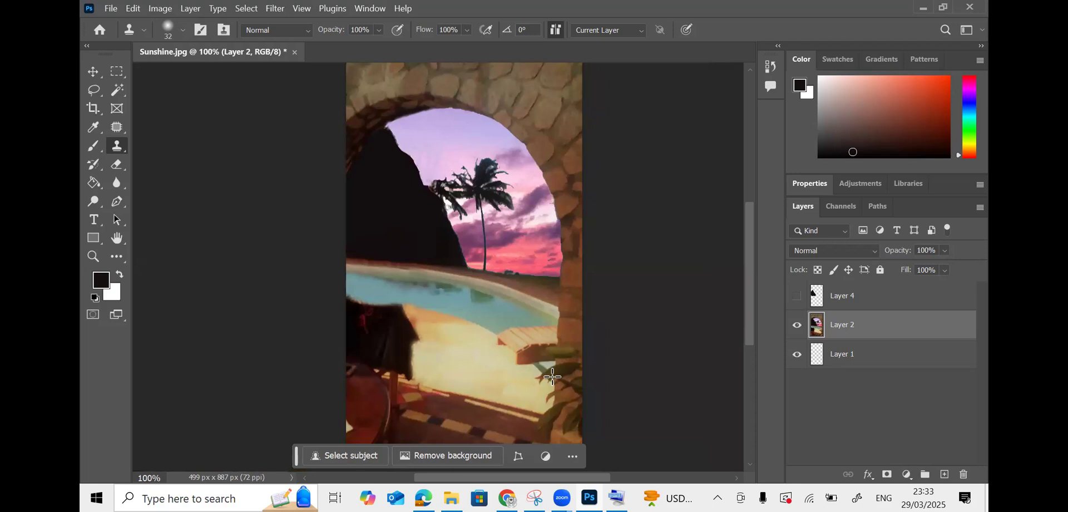
pyautogui.click(507, 498)
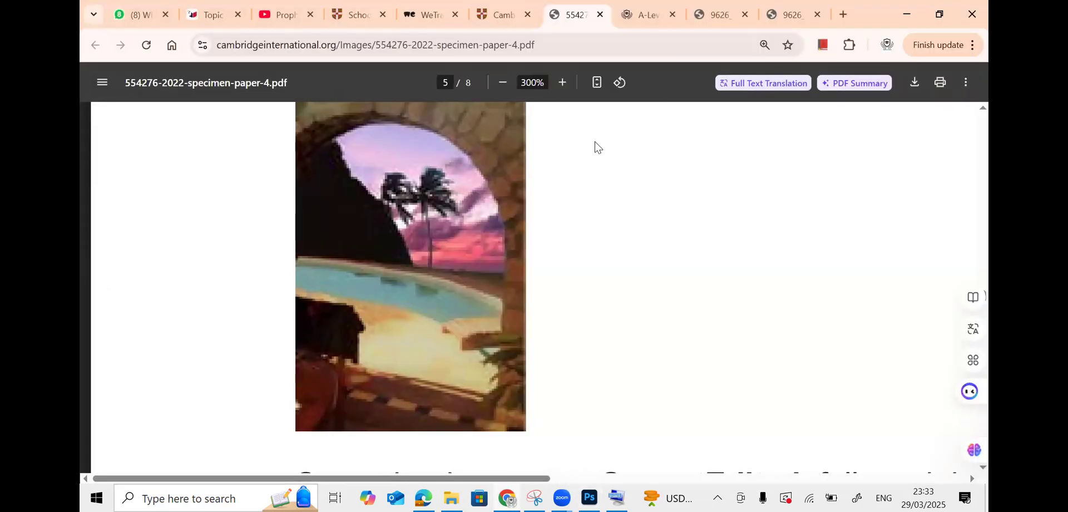
# - Zoom the exam PDF out to read the instruction on fitting SunsetEdited into the Pframe image
pyautogui.click(502, 82)
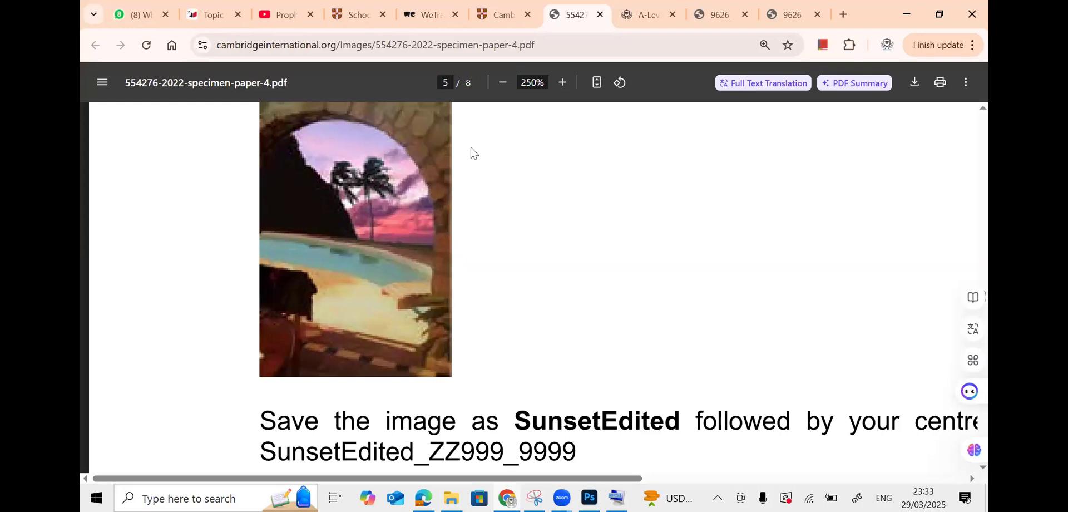
pyautogui.click(502, 82)
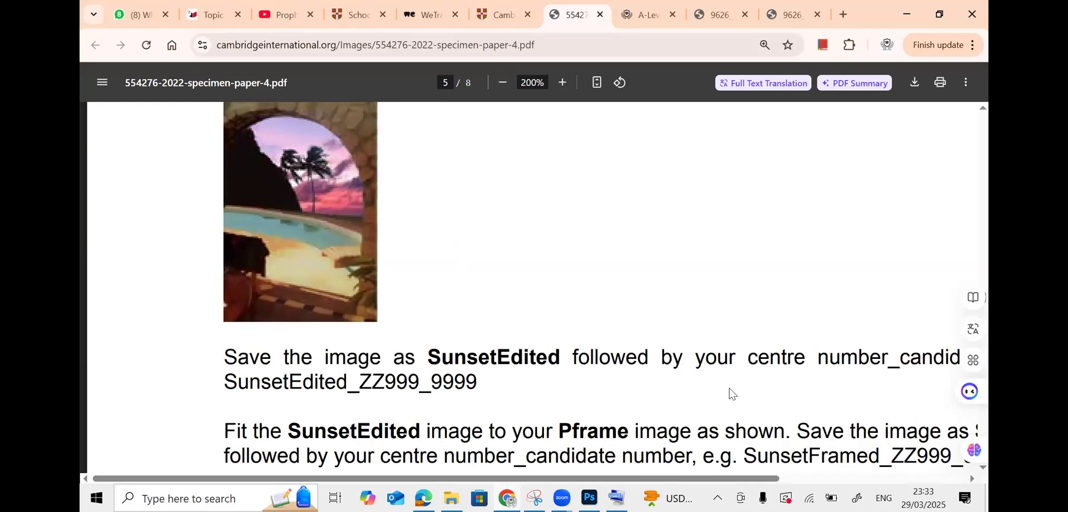
pyautogui.scroll(1, 730, 393)
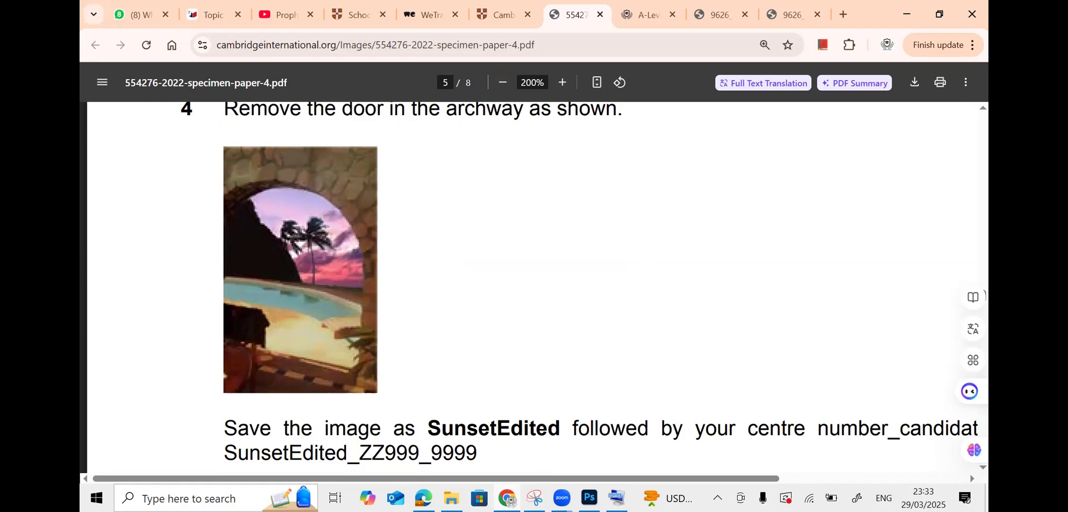
pyautogui.hotkey('alt', 'Tab')
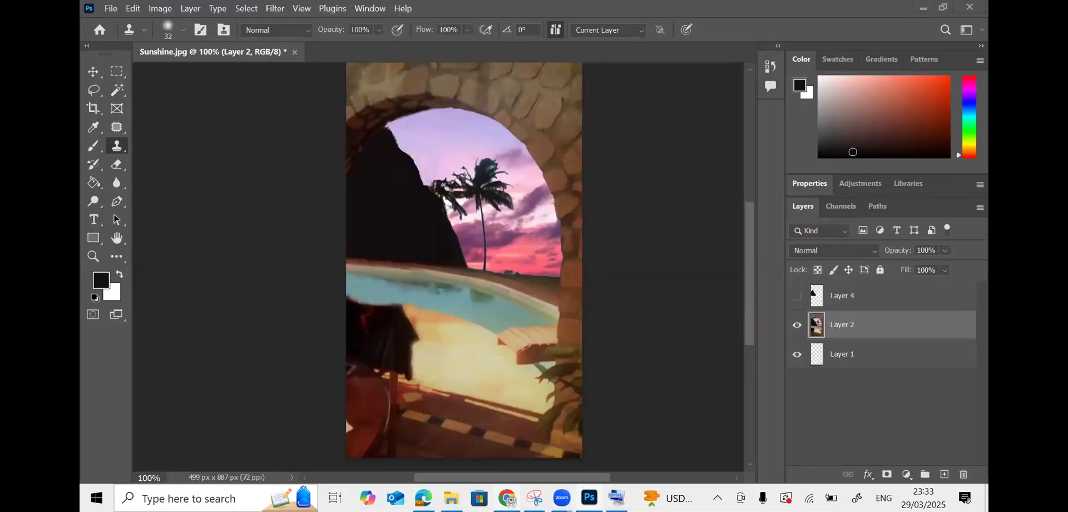
pyautogui.hotkey('alt', 'Tab')
pyautogui.scroll(-4, 398, 256)
pyautogui.scroll(2, 399, 259)
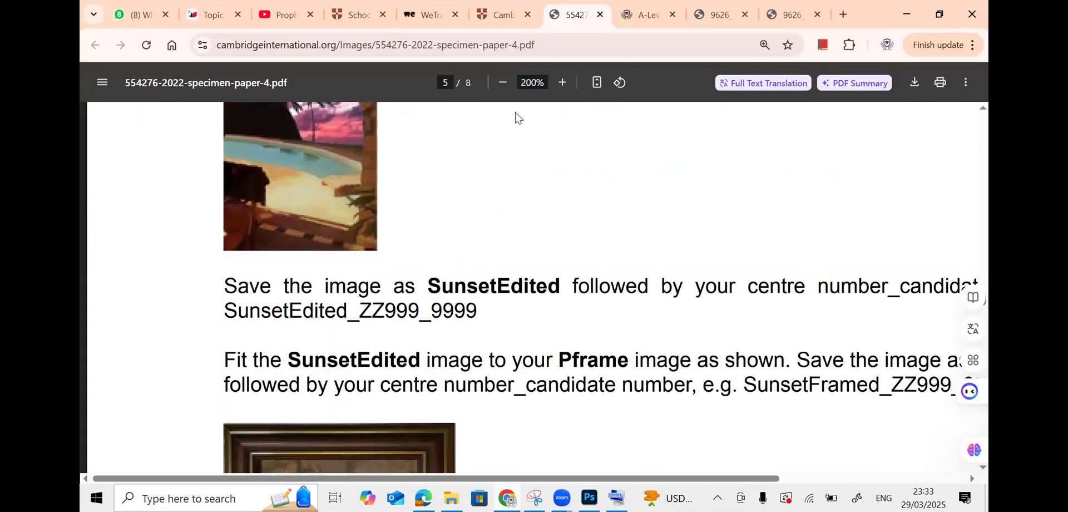
pyautogui.click(504, 83)
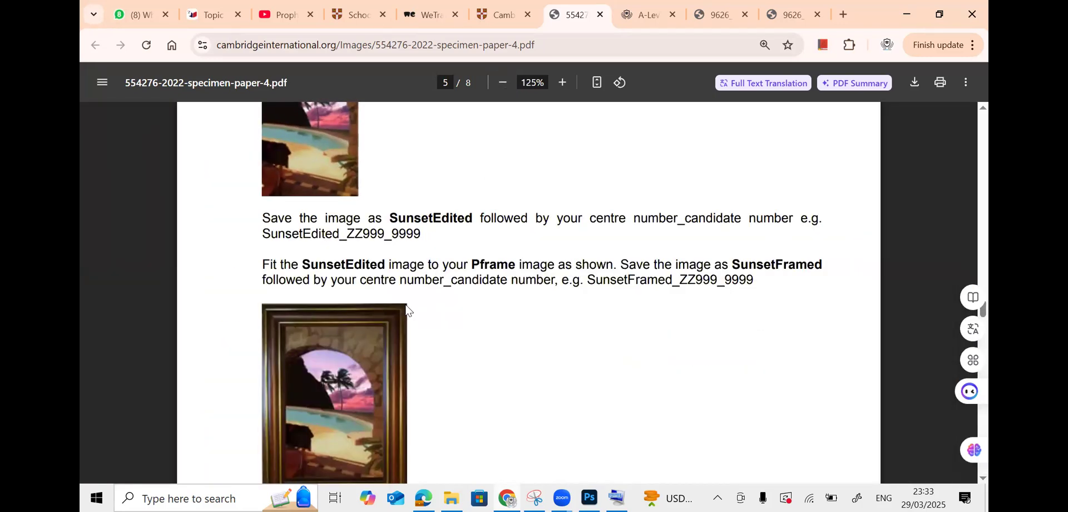
pyautogui.scroll(-2, 408, 310)
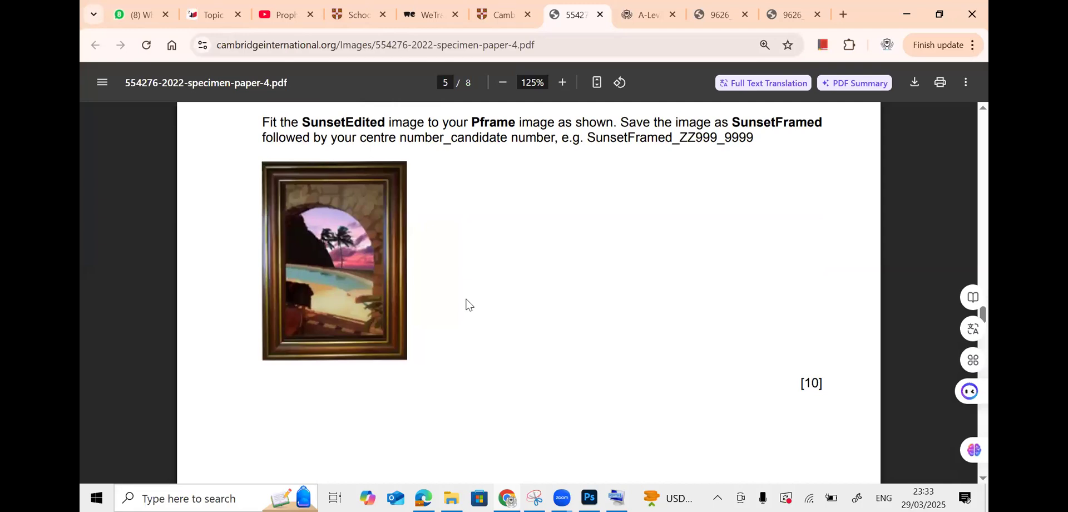
pyautogui.hotkey('alt', 'Tab')
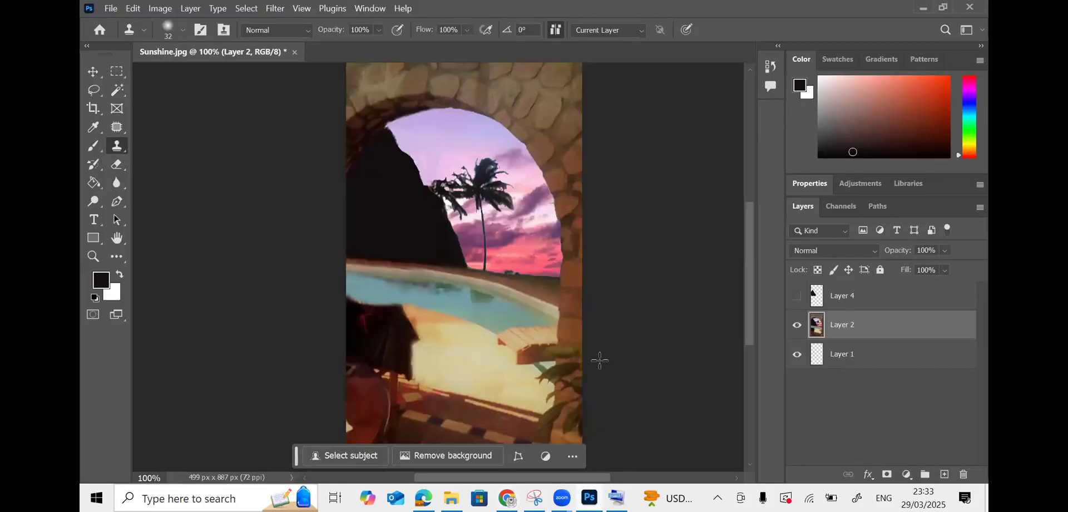
# - Open PFrame.png, float its window, and drag the frame into Sunshine.jpg as Layer 5
pyautogui.scroll(1, 600, 361)
pyautogui.scroll(-2, 600, 360)
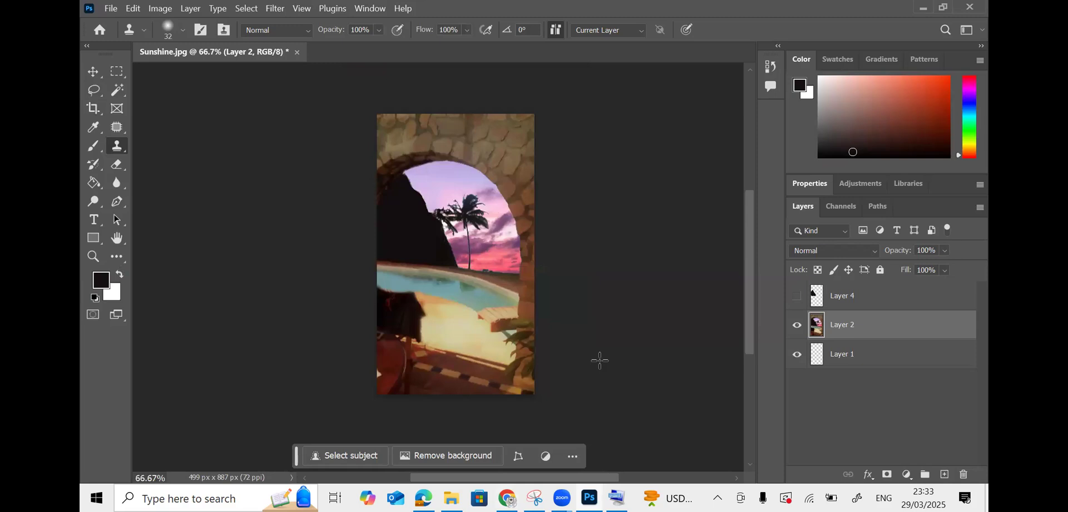
pyautogui.click(111, 8)
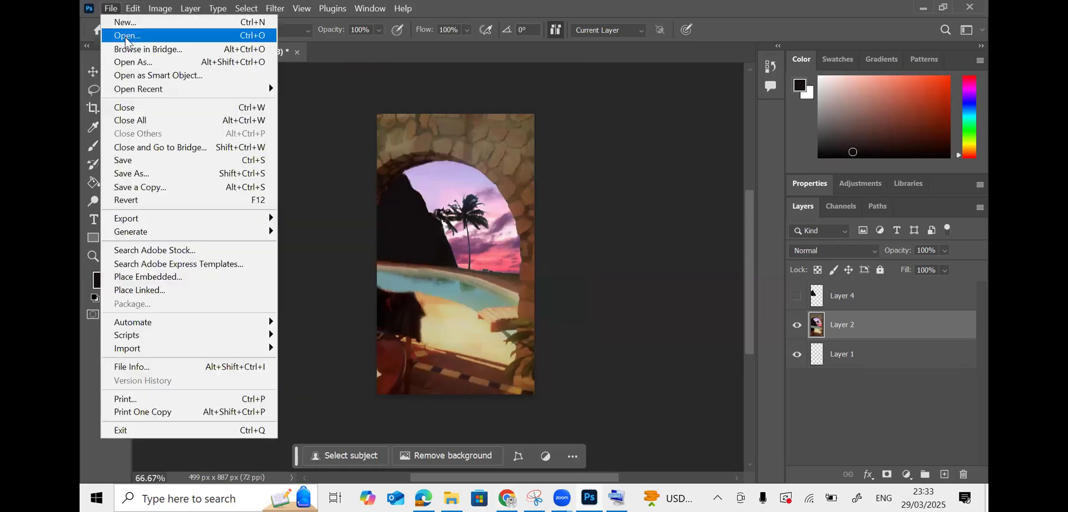
pyautogui.click(128, 35)
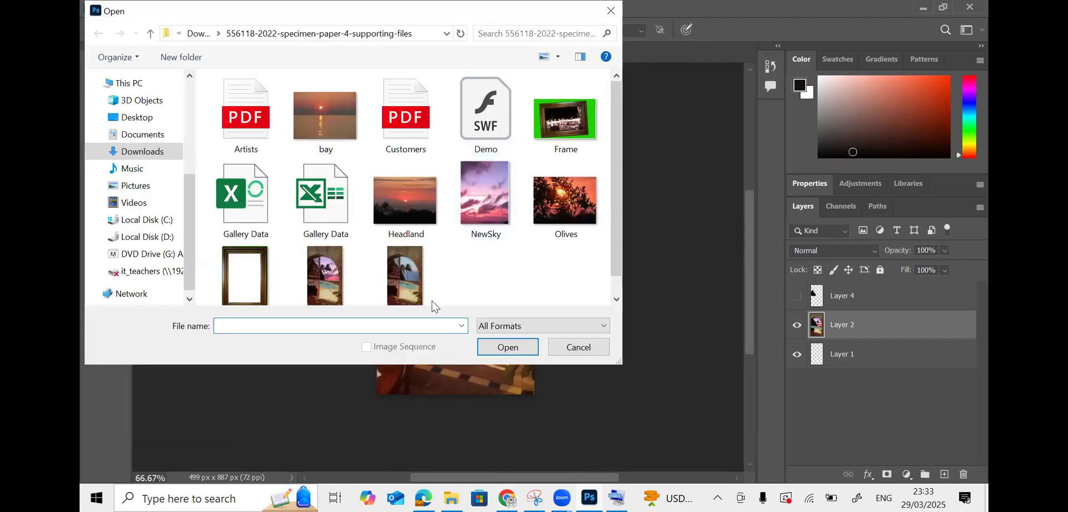
pyautogui.doubleClick(245, 275)
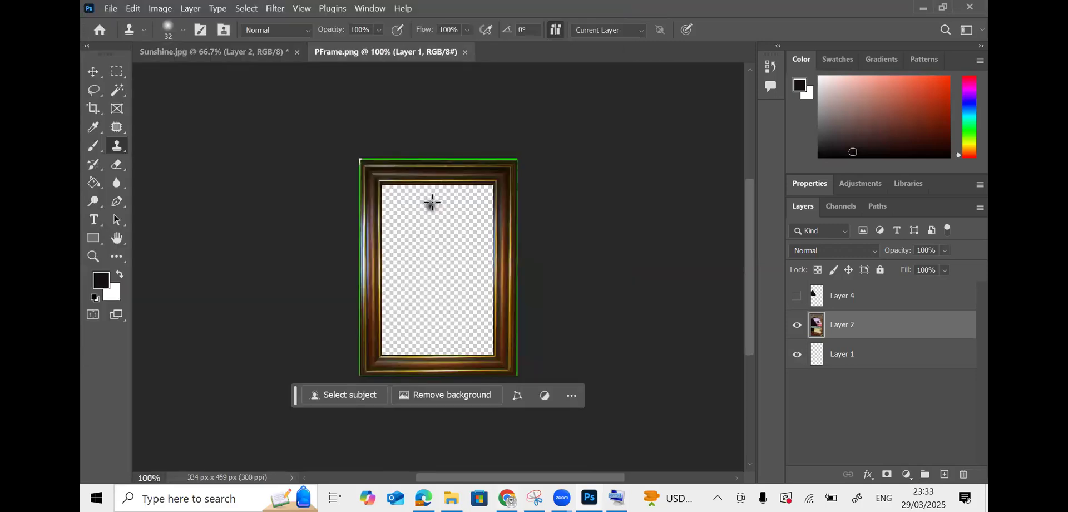
pyautogui.click(96, 73)
pyautogui.moveTo(359, 56); pyautogui.dragTo(540, 105)
pyautogui.moveTo(477, 177); pyautogui.dragTo(376, 229)
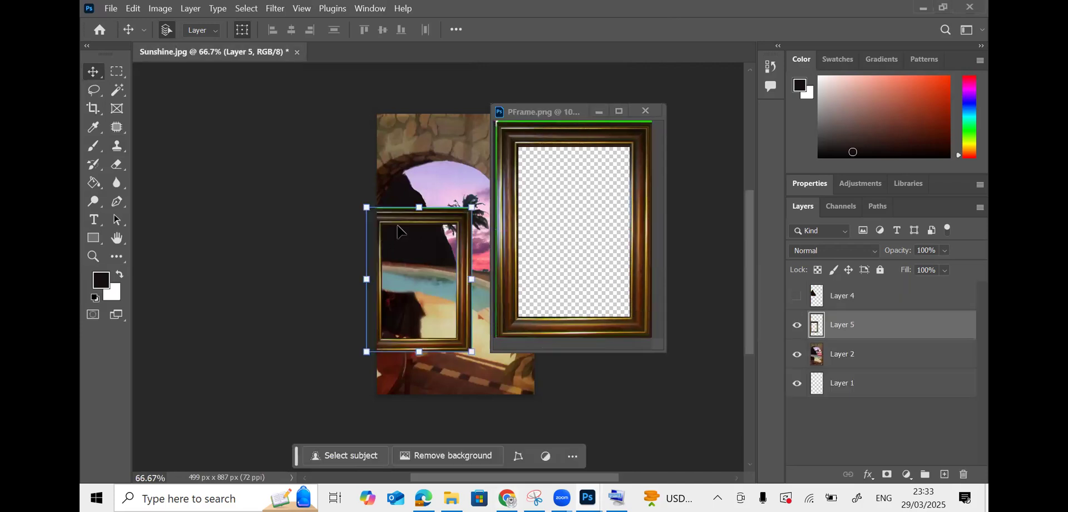
# - Move the wooden frame to the canvas's top-left and enlarge it to cover the picture
pyautogui.click(646, 113)
pyautogui.moveTo(466, 212); pyautogui.dragTo(469, 130)
pyautogui.moveTo(477, 255); pyautogui.dragTo(523, 440)
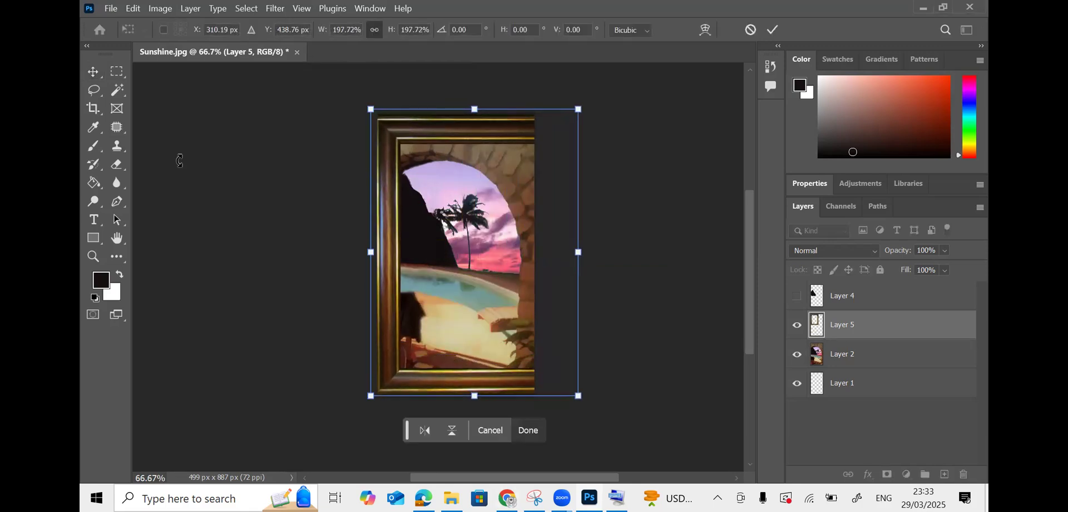
pyautogui.click(93, 71)
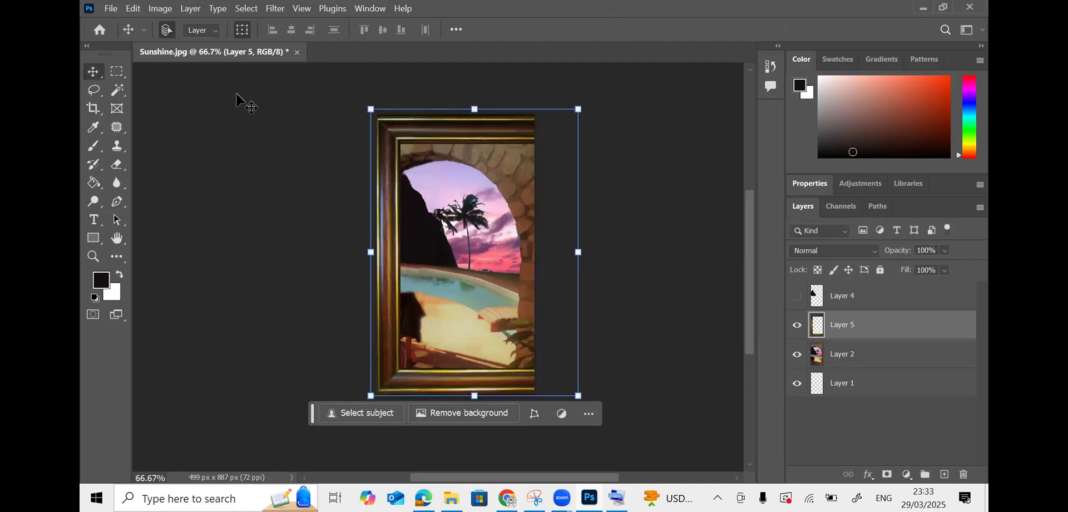
pyautogui.click(243, 35)
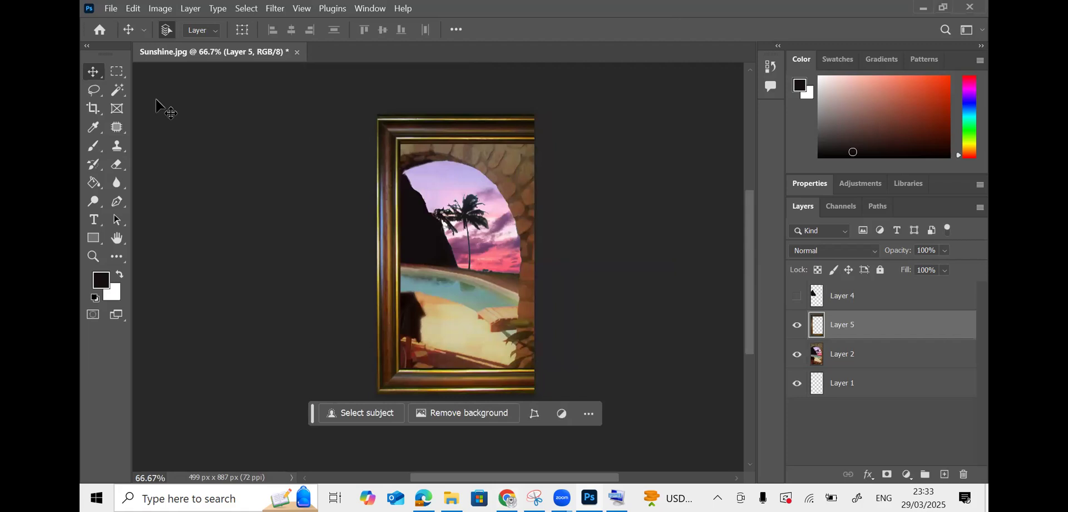
# - Unlock the proportions and narrow the frame to the picture's width
pyautogui.click(116, 73)
pyautogui.click(100, 73)
pyautogui.click(242, 31)
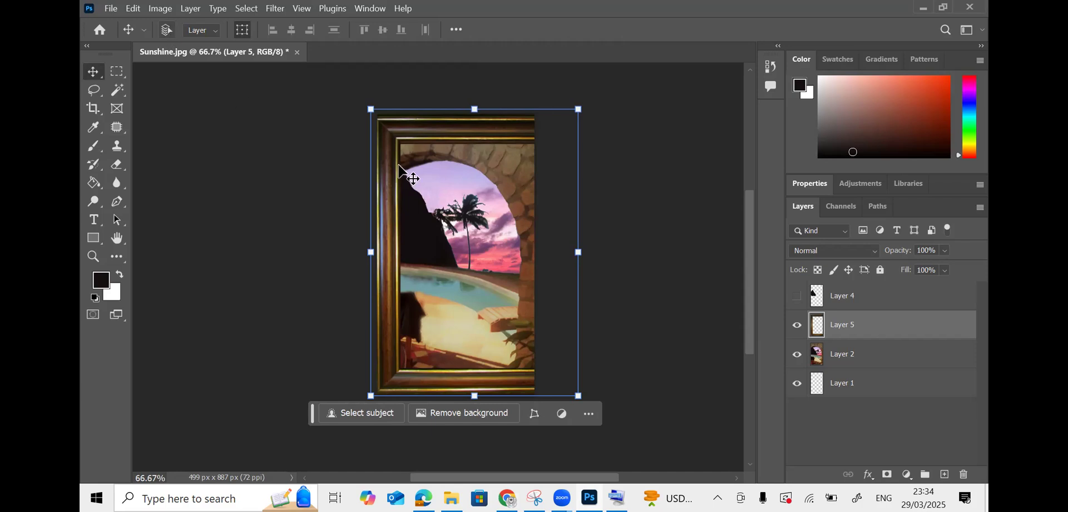
pyautogui.moveTo(579, 396)
pyautogui.mouseDown()
pyautogui.moveTo(564, 374)
pyautogui.moveTo(569, 383)
pyautogui.mouseUp()
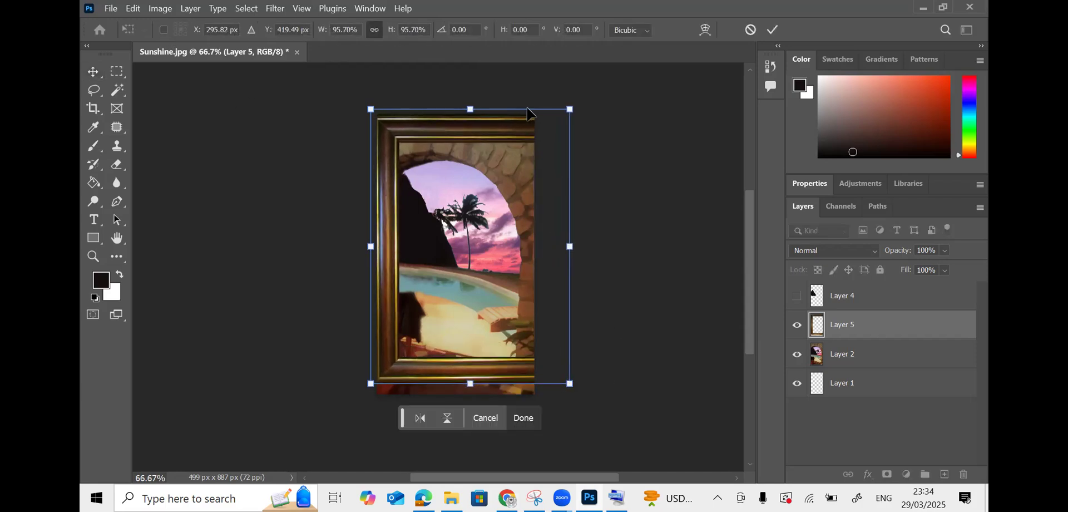
pyautogui.click(373, 29)
pyautogui.moveTo(570, 384); pyautogui.dragTo(534, 393)
# - Adjust the frame's top and bottom edges to fit the picture, matching the example framed image
pyautogui.hotkey('alt', 'Tab')
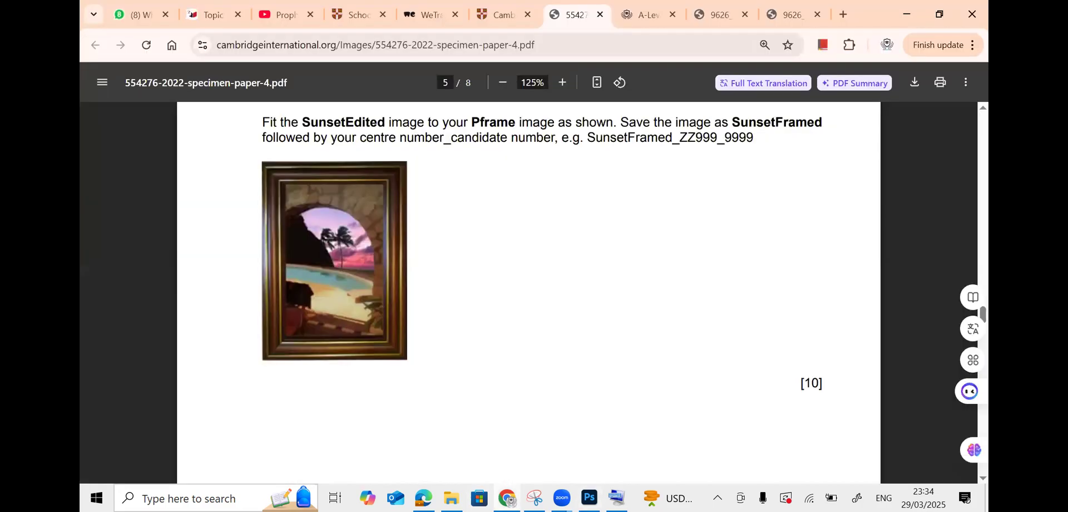
pyautogui.hotkey('alt', 'Tab')
pyautogui.hotkey('alt', 'Tab')
pyautogui.hotkey('alt', 'Tab')
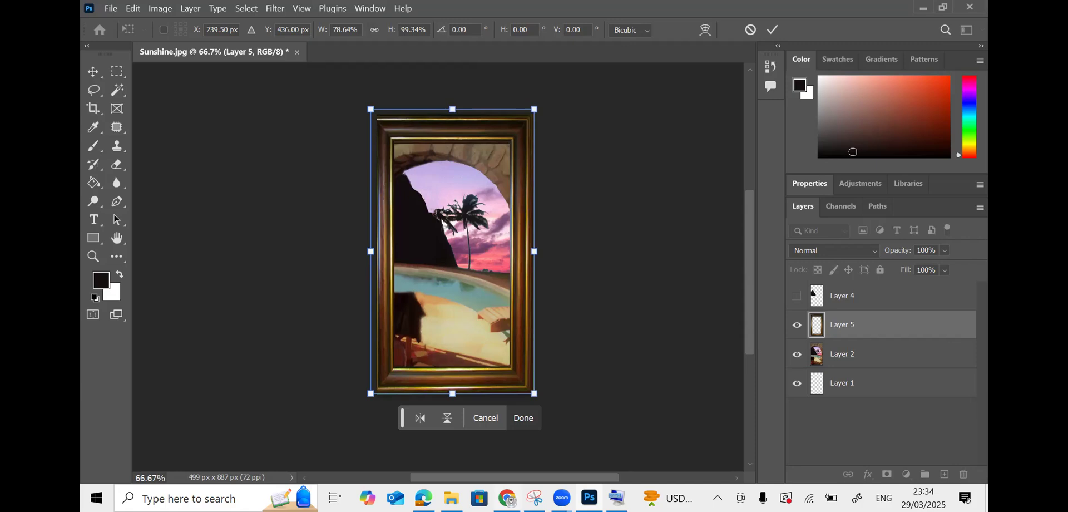
pyautogui.hotkey('alt', 'Tab')
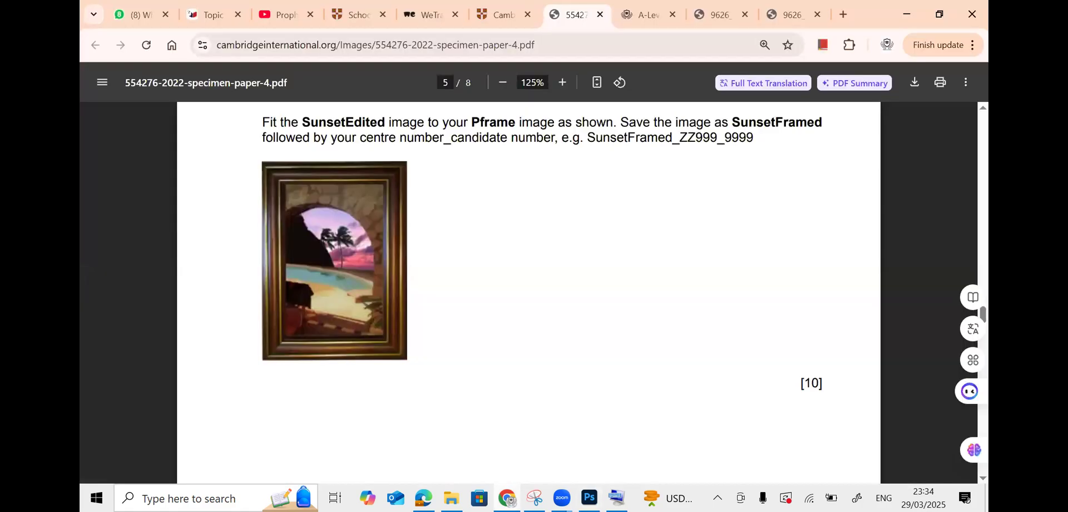
pyautogui.hotkey('alt', 'Tab')
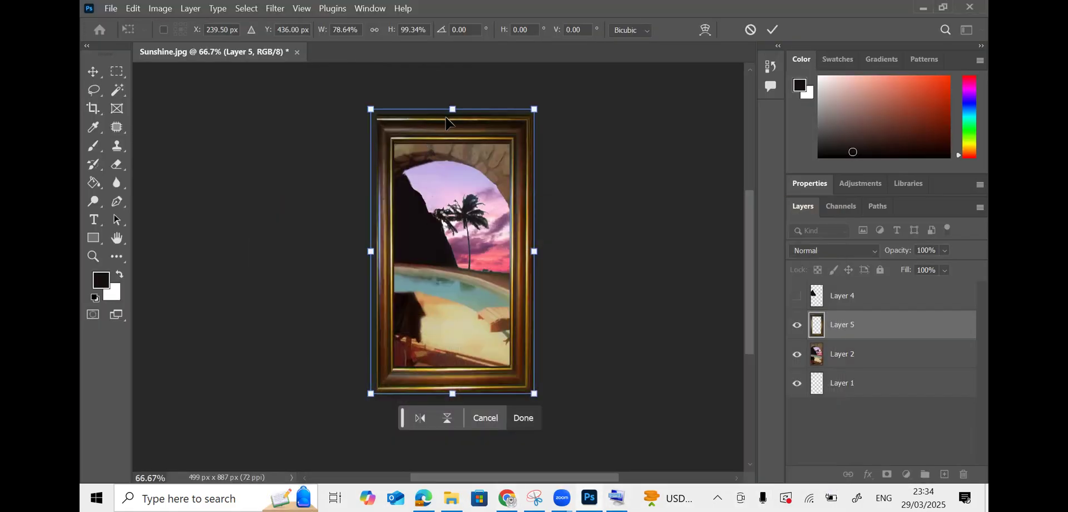
pyautogui.moveTo(453, 109); pyautogui.dragTo(493, 89)
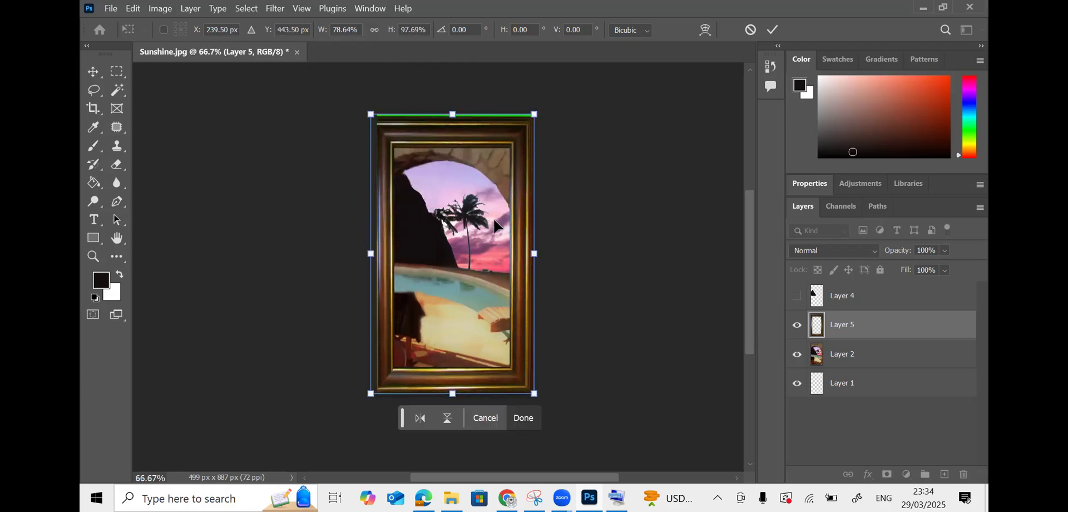
pyautogui.moveTo(453, 393)
pyautogui.mouseDown()
pyautogui.moveTo(456, 320)
pyautogui.moveTo(458, 396)
pyautogui.moveTo(459, 380)
pyautogui.mouseUp()
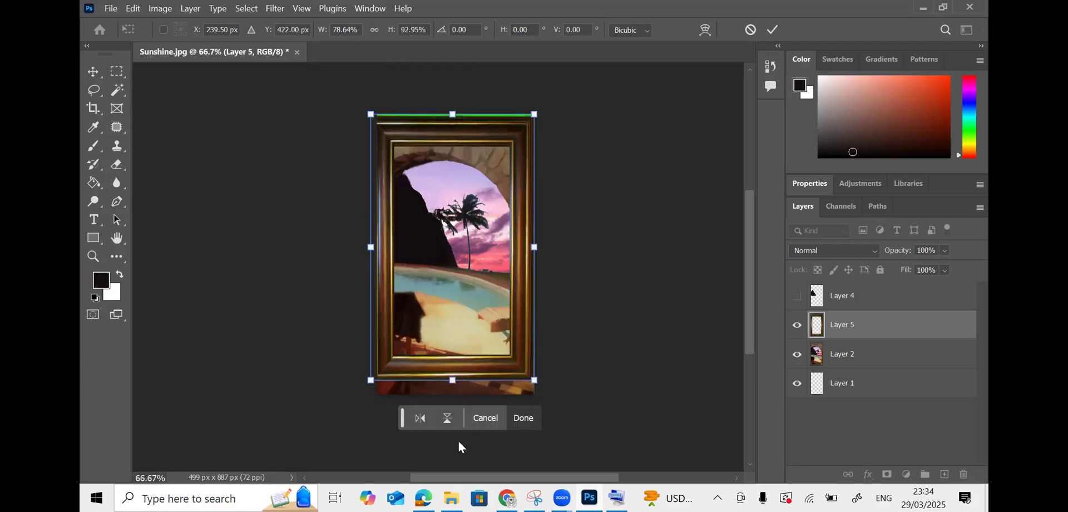
pyautogui.hotkey('alt', 'Tab')
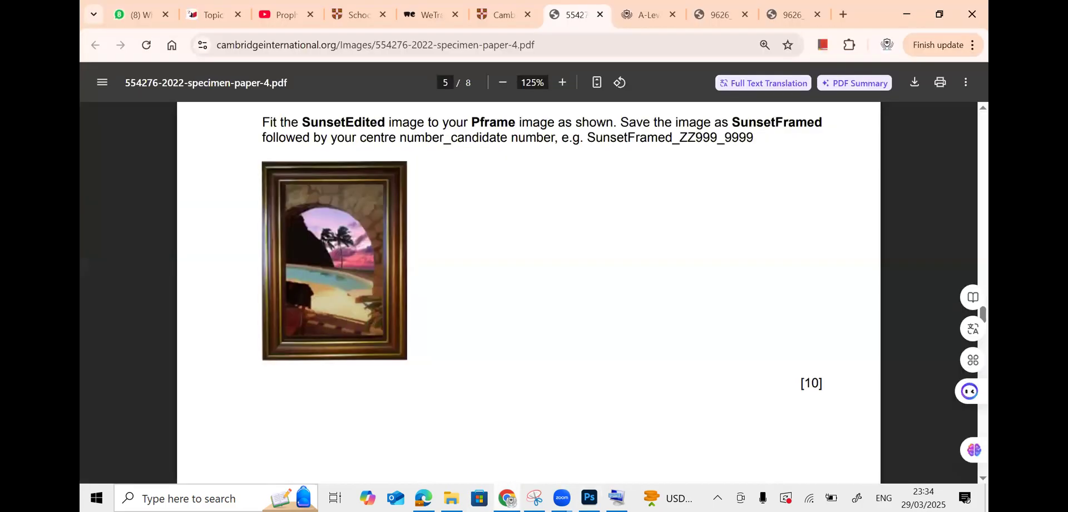
pyautogui.hotkey('alt', 'Tab')
pyautogui.moveTo(461, 377); pyautogui.dragTo(455, 393)
# - After rechecking the exam instructions, shorten the frame to about two-thirds of its height
pyautogui.hotkey('alt', 'Tab')
pyautogui.scroll(7, 573, 325)
pyautogui.scroll(-3, 575, 325)
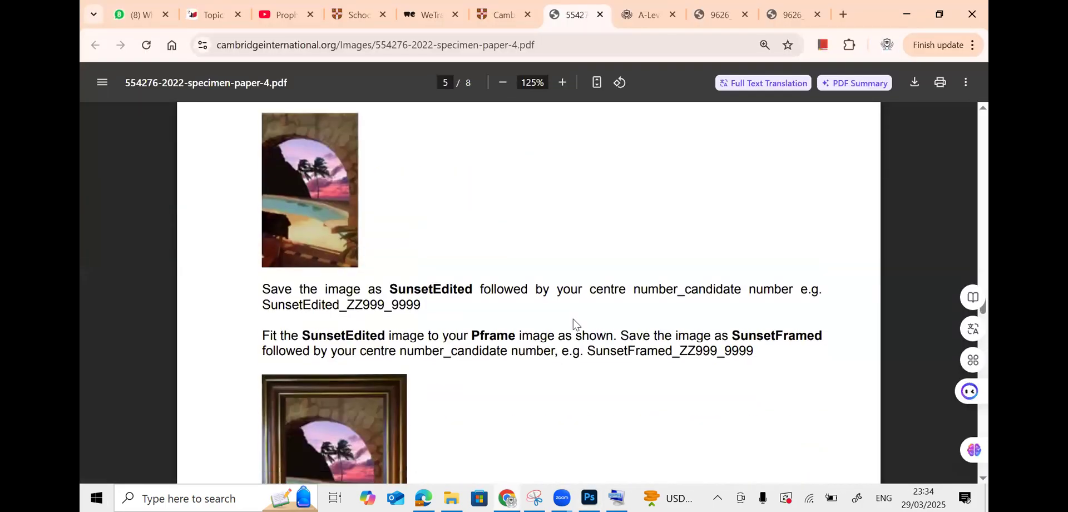
pyautogui.scroll(-2, 575, 325)
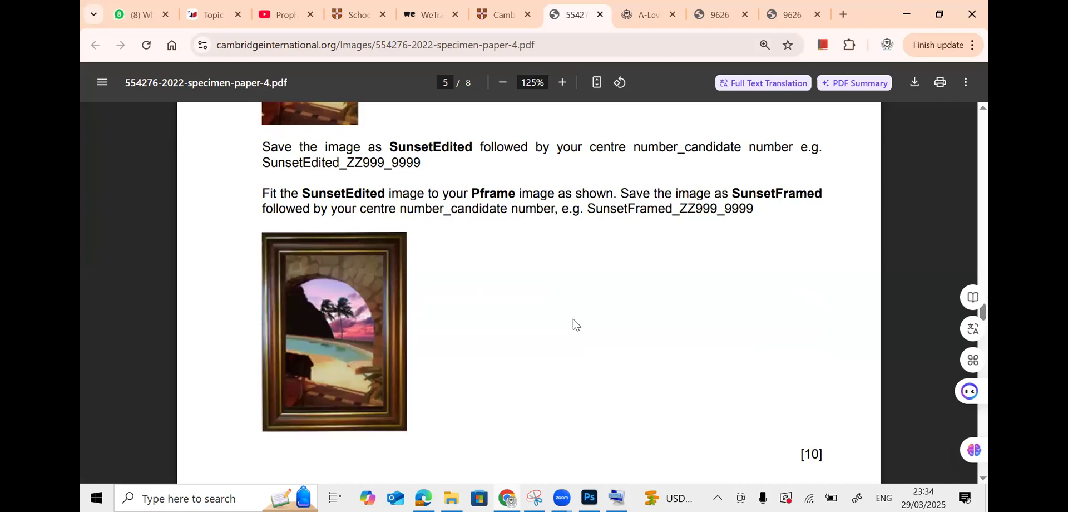
pyautogui.scroll(4, 528, 292)
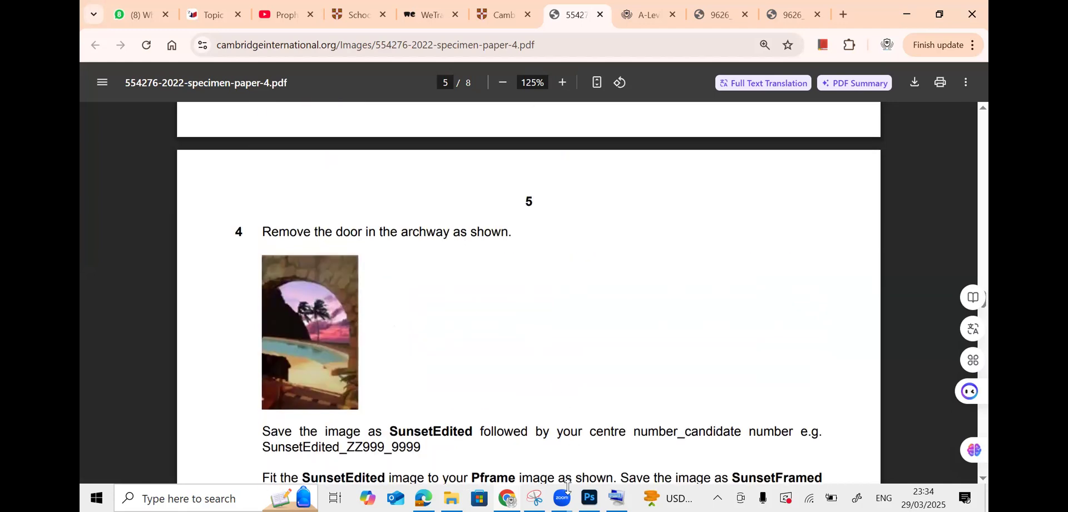
pyautogui.hotkey('alt', 'Tab')
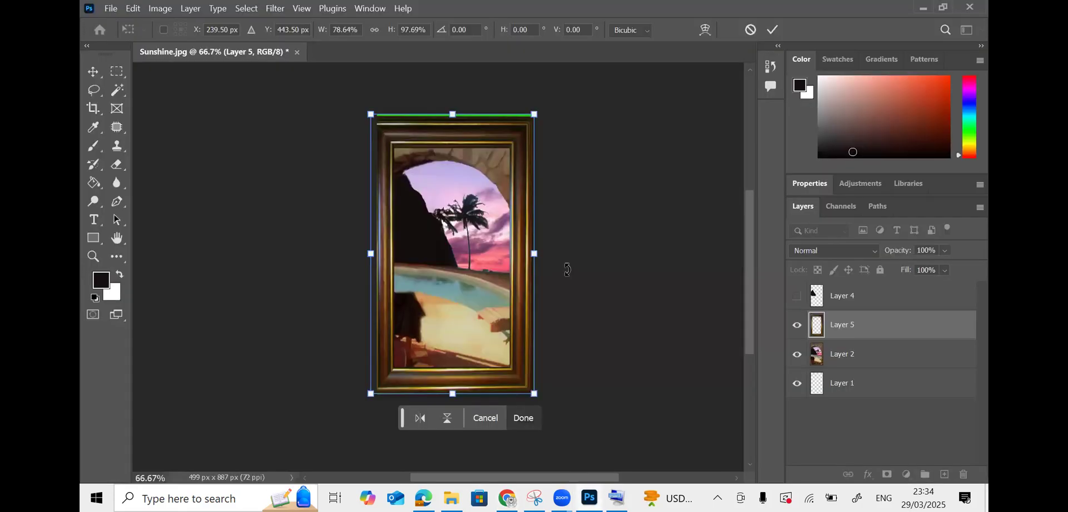
pyautogui.hotkey('ctrl', '-')
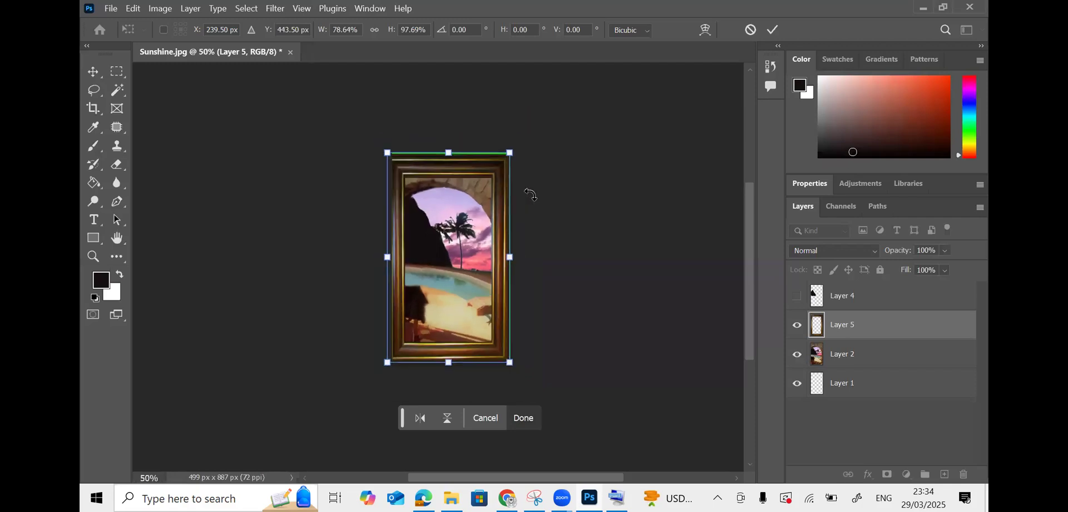
pyautogui.moveTo(449, 362)
pyautogui.mouseDown()
pyautogui.moveTo(449, 263)
pyautogui.moveTo(449, 364)
pyautogui.mouseUp()
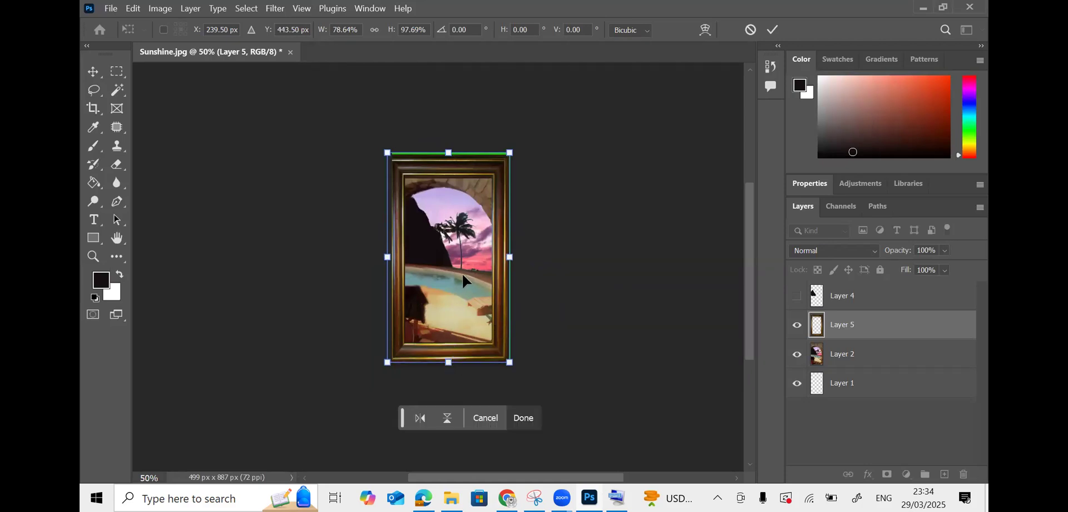
pyautogui.moveTo(449, 363); pyautogui.dragTo(460, 304)
# - Commit the frame resize and squash the Layer 2 sunset scene to fit inside the frame
pyautogui.press('Return')
pyautogui.press('m')
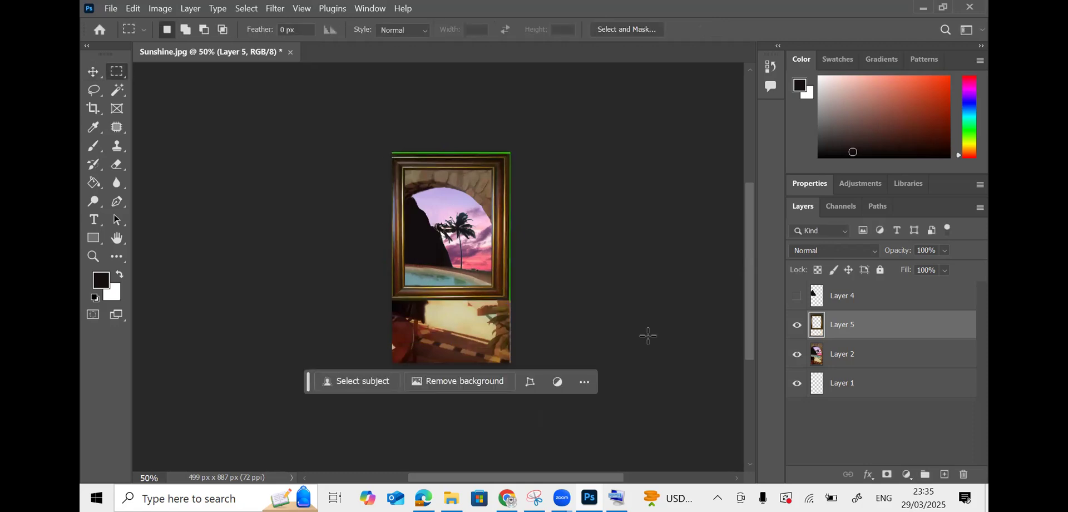
pyautogui.click(845, 356)
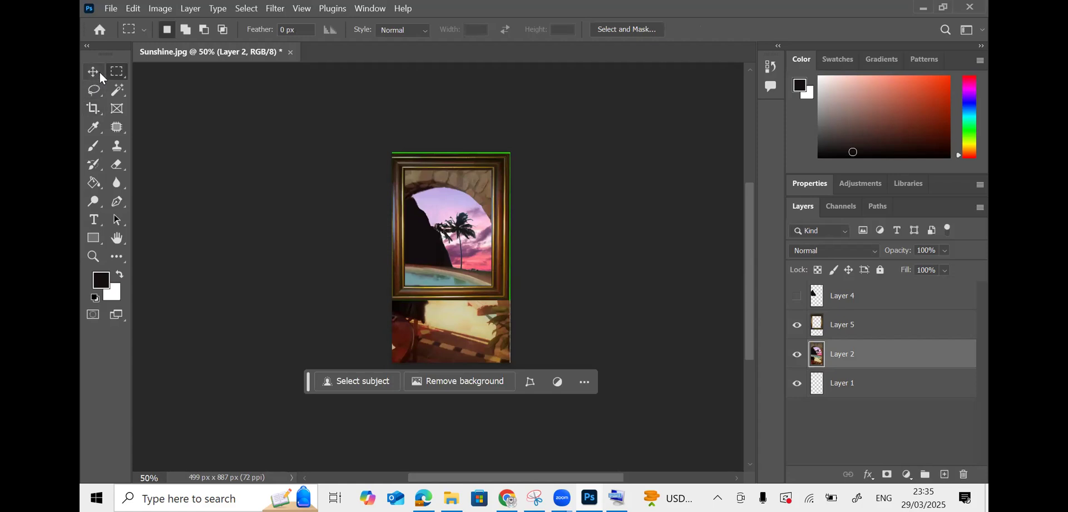
pyautogui.press('v')
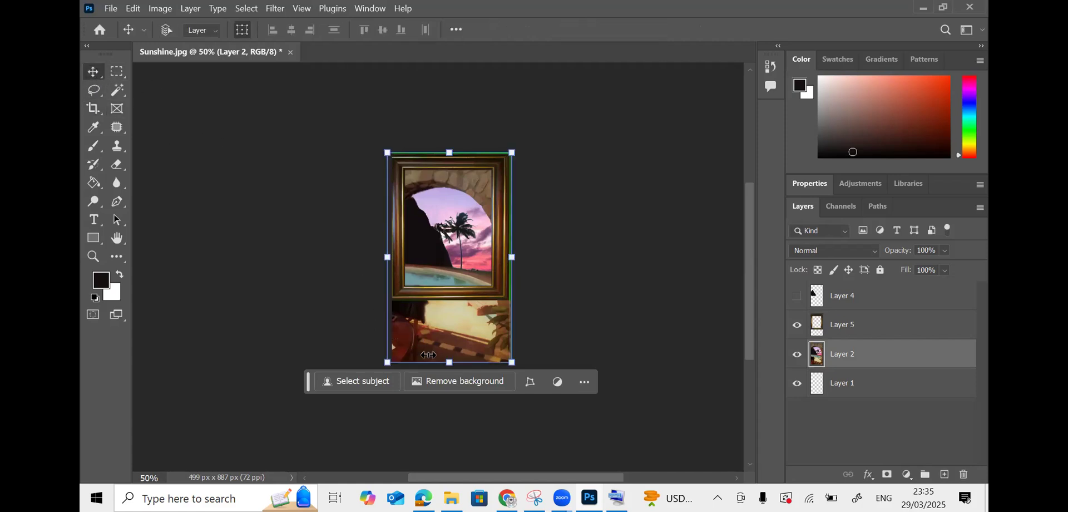
pyautogui.moveTo(451, 361); pyautogui.dragTo(450, 332)
pyautogui.press('Return')
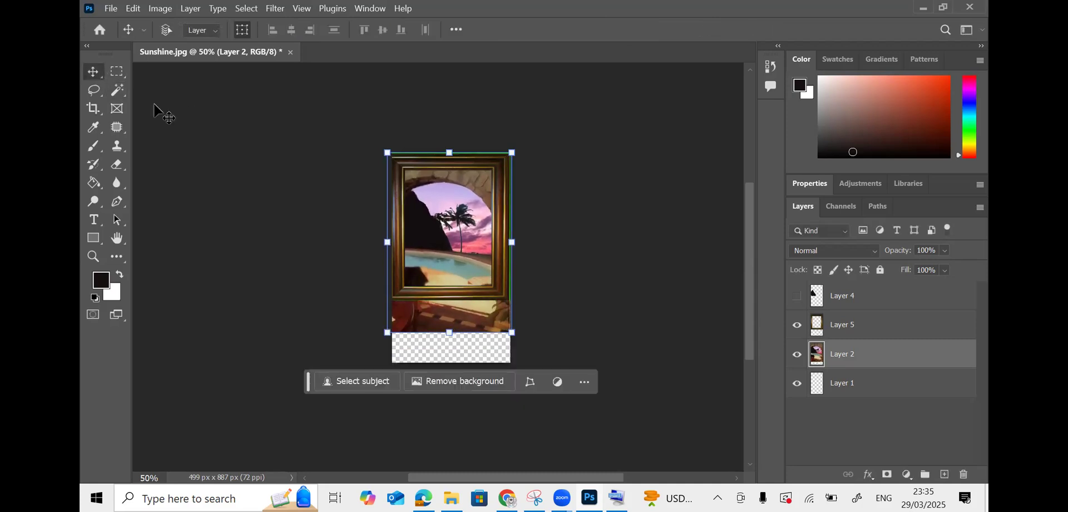
# - Stretch the Layer 5 wooden frame taller so it covers the sunset scene
pyautogui.click(116, 71)
pyautogui.click(92, 71)
pyautogui.click(860, 334)
pyautogui.moveTo(510, 300); pyautogui.dragTo(500, 334)
# - Crop the empty bottom strip off the canvas, leaving 499 × 761 px
pyautogui.click(93, 108)
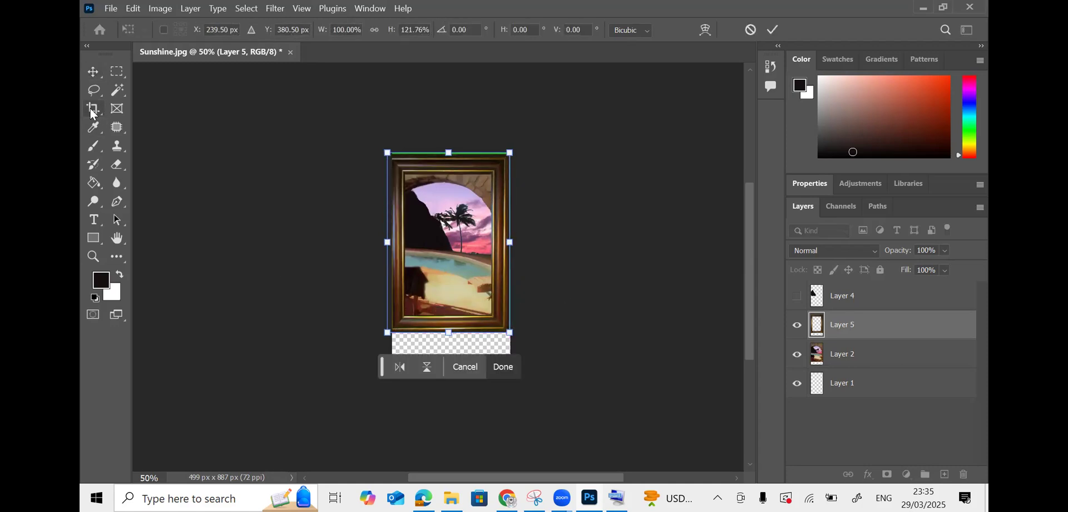
pyautogui.moveTo(461, 366); pyautogui.dragTo(457, 349)
pyautogui.press('Return')
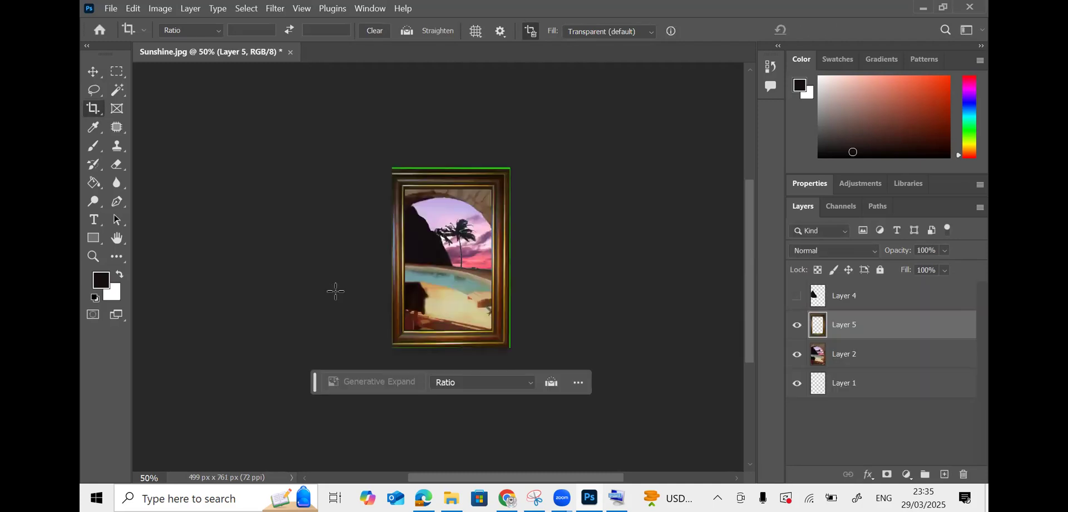
pyautogui.click(100, 76)
pyautogui.moveTo(392, 167); pyautogui.dragTo(391, 167)
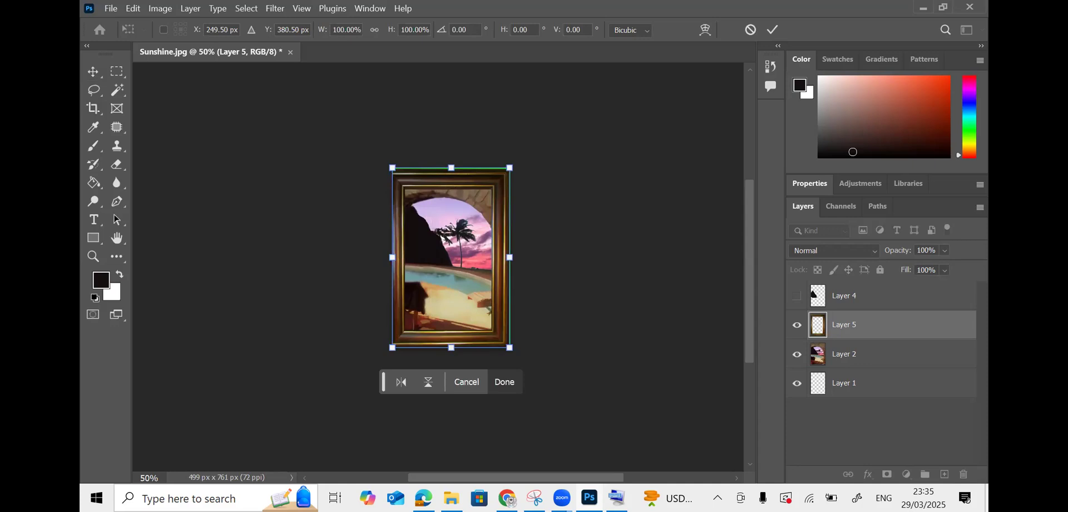
pyautogui.hotkey('alt', 'Tab')
# - Zoom the exam PDF out to 100% and scroll to page 7's question 6 Mediterranean Sunsets animation task
pyautogui.scroll(-12, 522, 301)
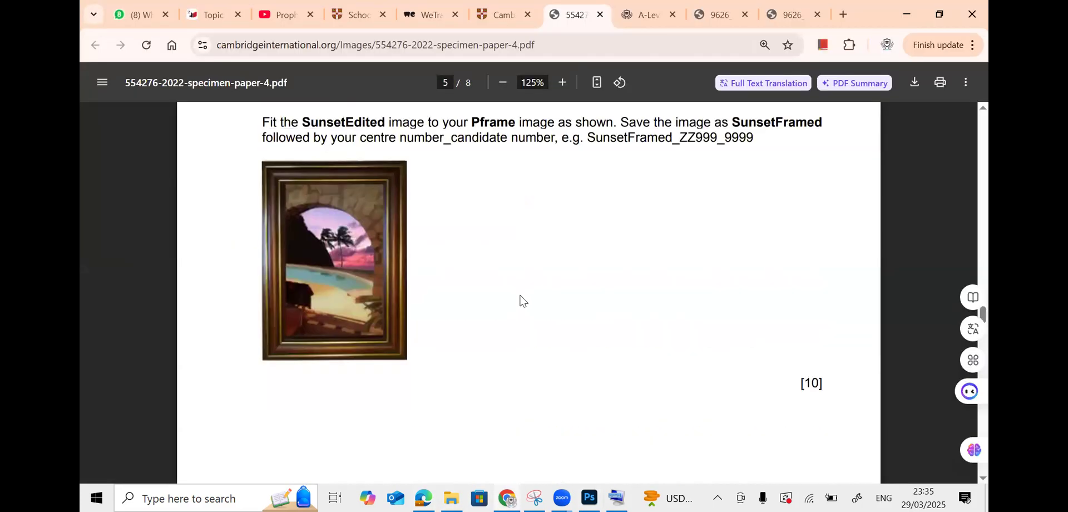
pyautogui.scroll(4, 522, 300)
pyautogui.scroll(7, 521, 300)
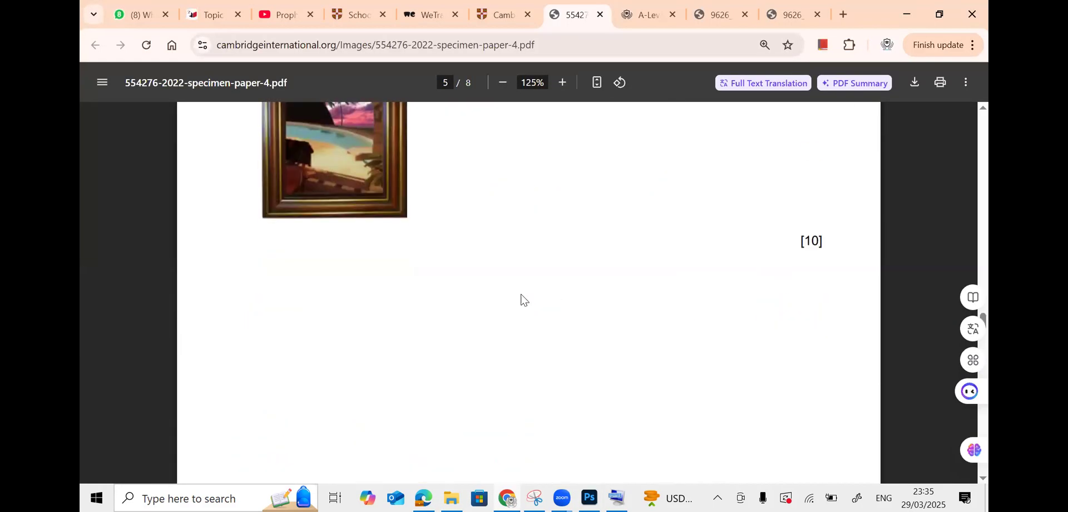
pyautogui.scroll(-3, 627, 322)
pyautogui.scroll(-3, 627, 322)
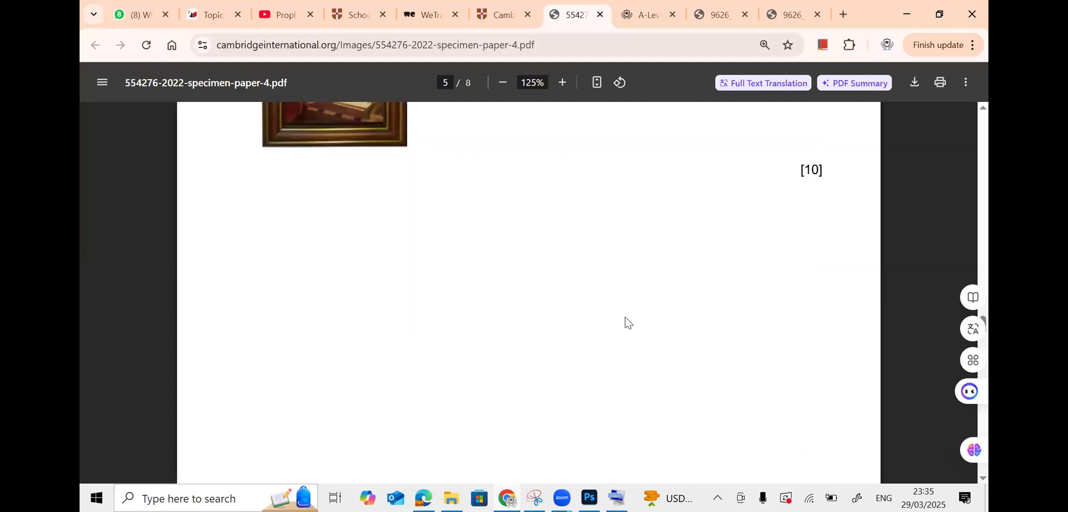
pyautogui.click(501, 84)
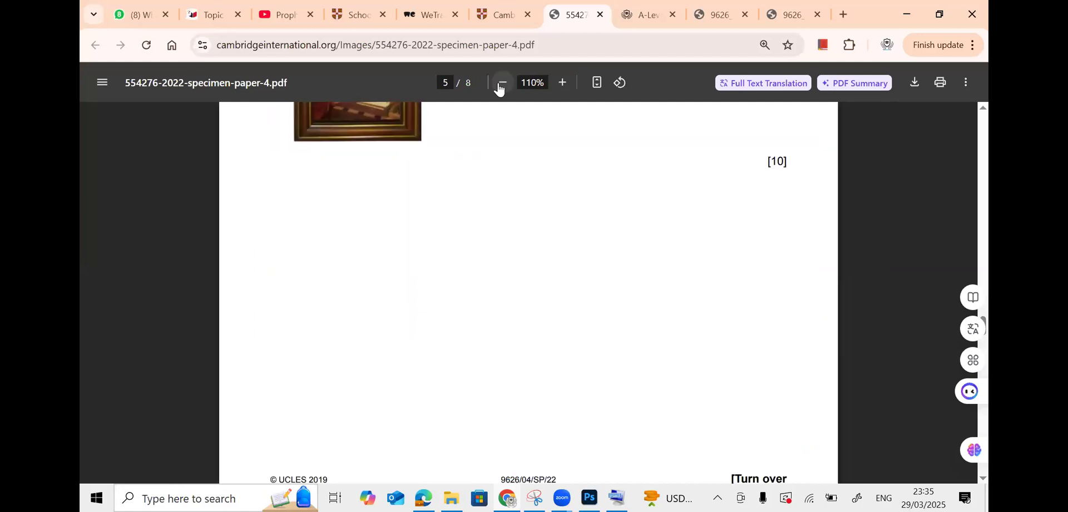
pyautogui.click(500, 85)
pyautogui.scroll(-5, 508, 284)
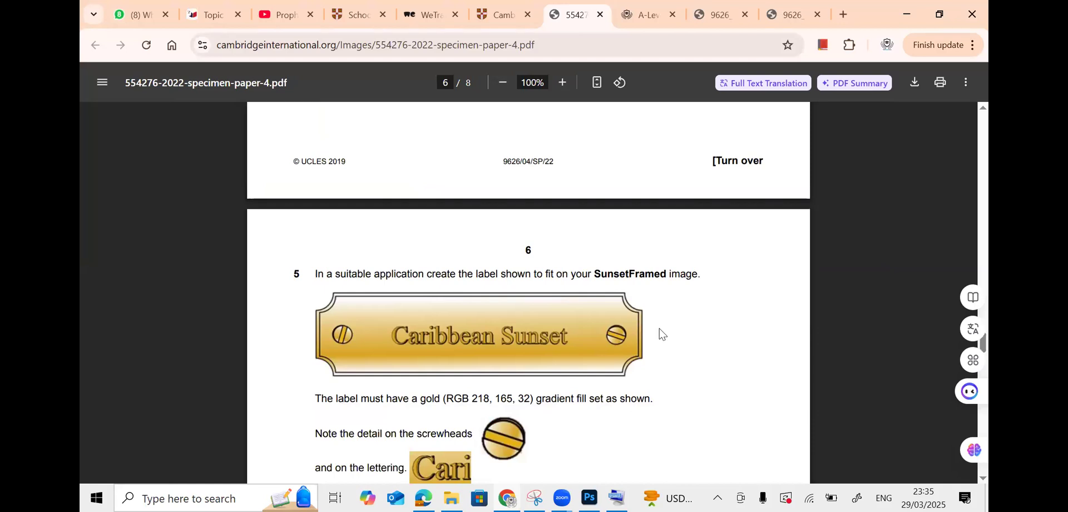
pyautogui.scroll(-3, 662, 334)
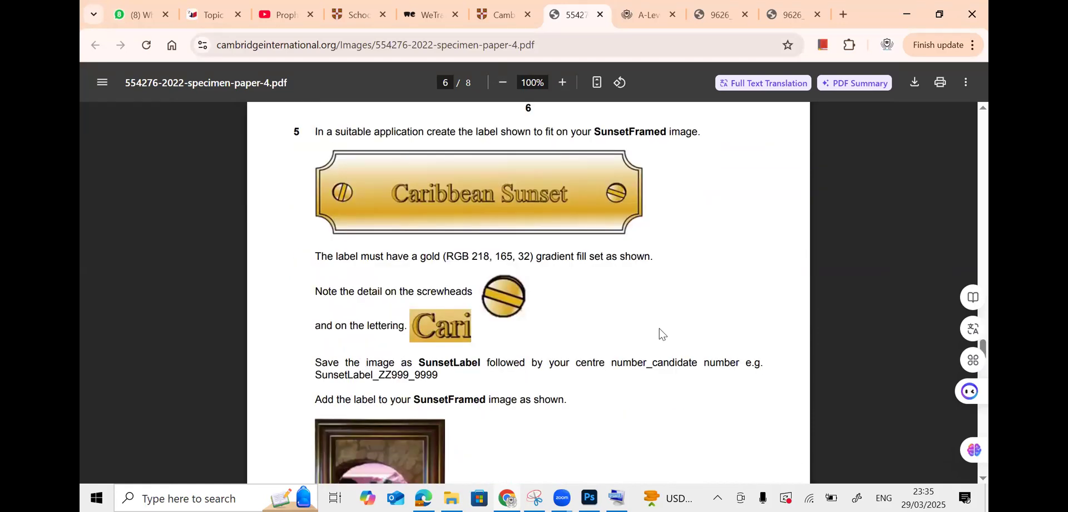
pyautogui.scroll(-3, 662, 335)
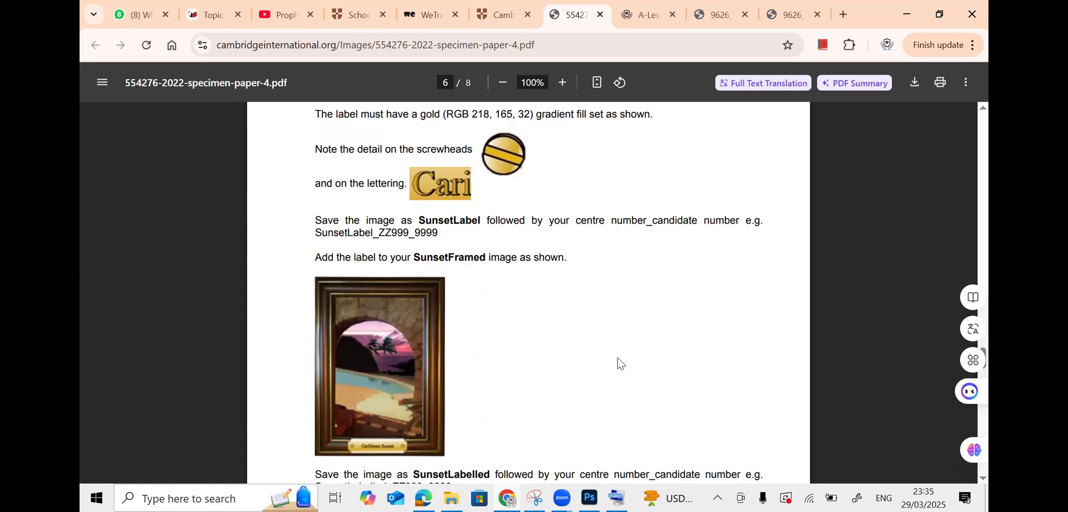
pyautogui.scroll(-13, 621, 363)
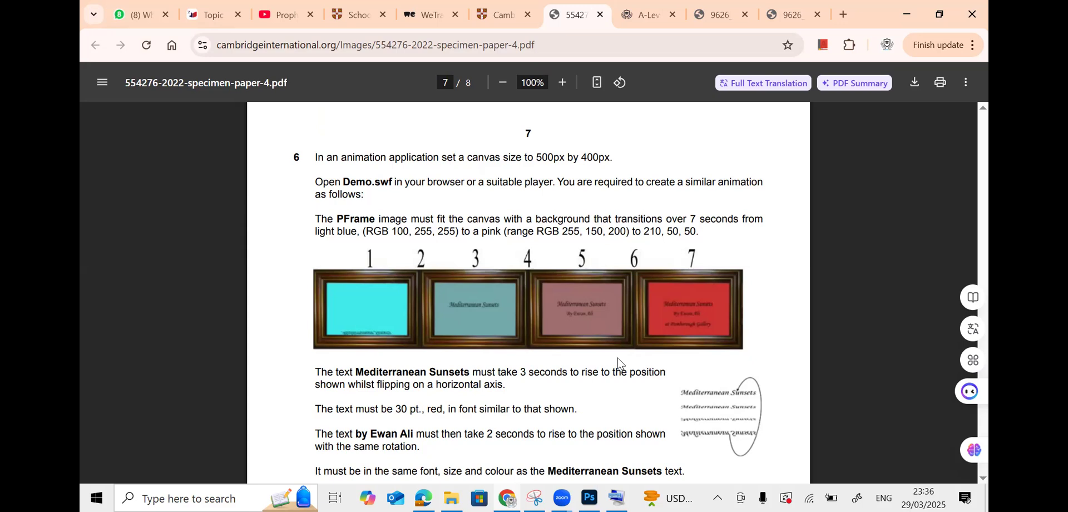
pyautogui.scroll(-4, 621, 363)
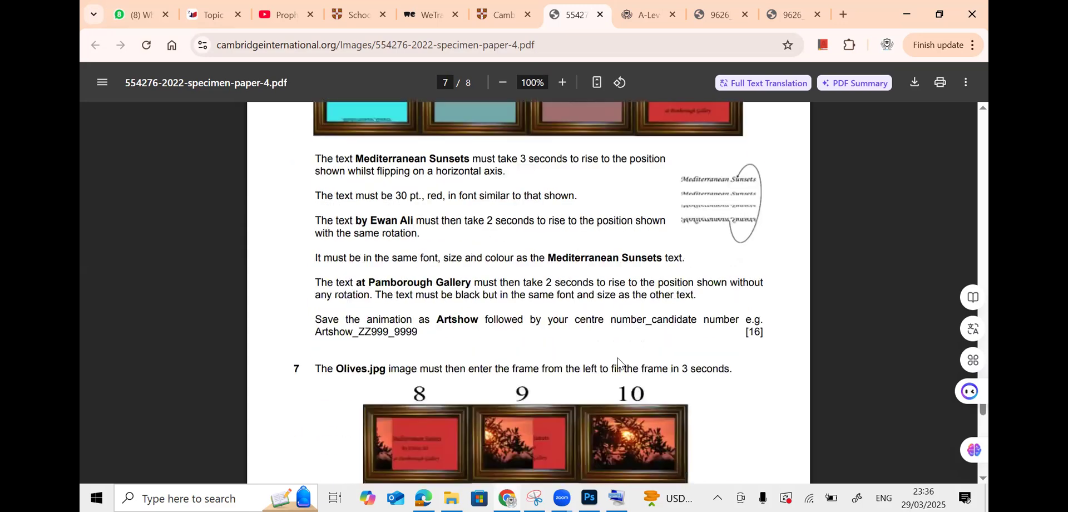
pyautogui.scroll(6, 621, 363)
pyautogui.scroll(-4, 621, 363)
pyautogui.scroll(7, 621, 362)
pyautogui.scroll(-5, 621, 363)
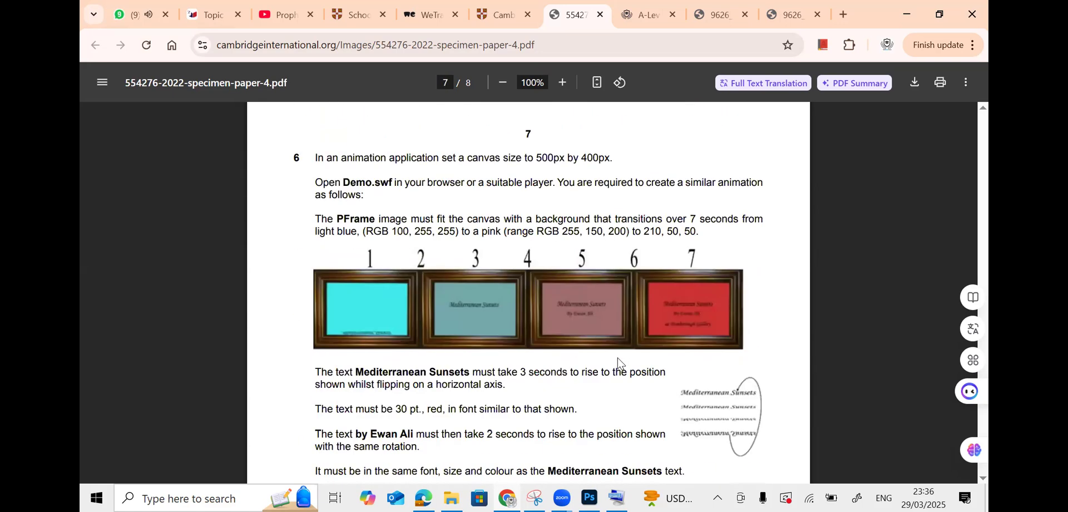